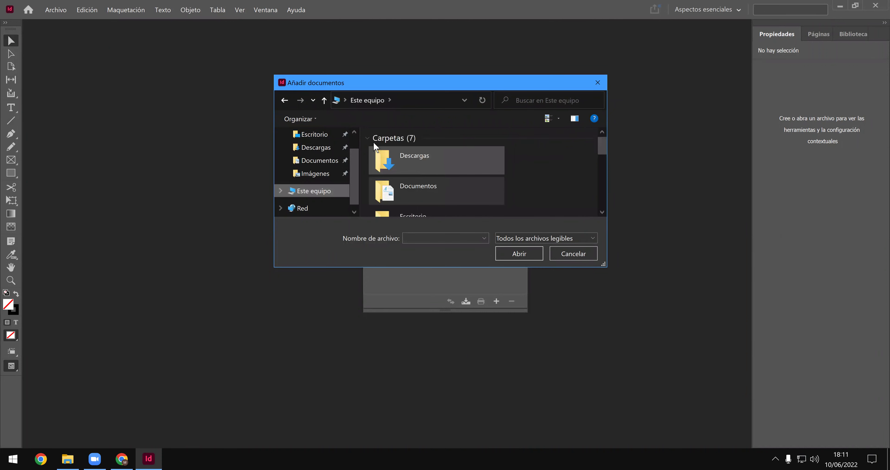
- Browse drive F: to the Proyecto_Indesign folder inside 4 _ CHARLES CHAPLIN > HERRAMIENTAS INFORMÁTICAS N°02 > EVIDENCIAS DE H. I. 2 > CLASE_13
scroll(374, 141, down, 5)
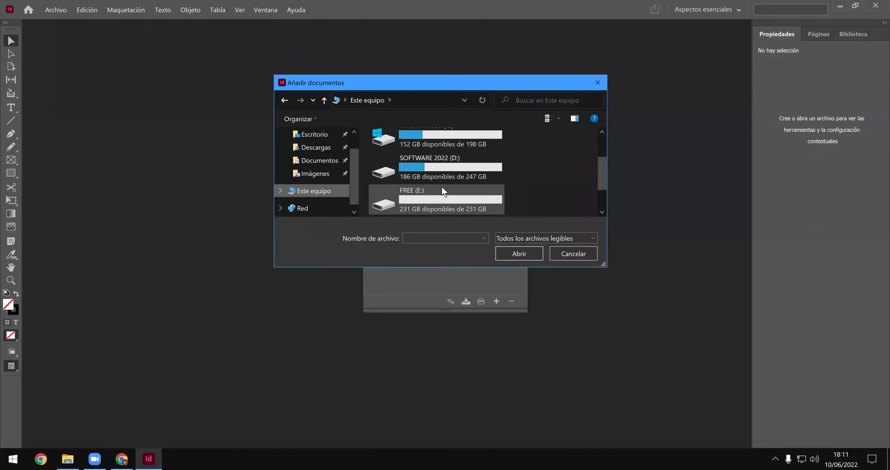
scroll(439, 180, down, 1)
double_click(438, 193)
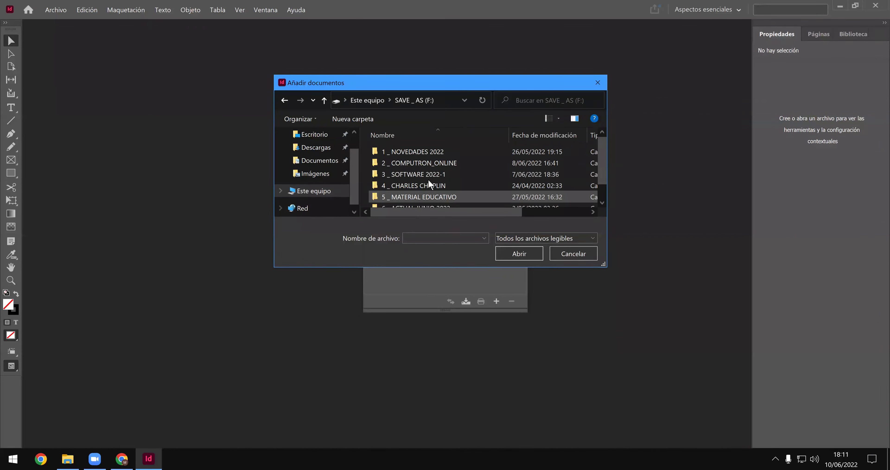
double_click(428, 183)
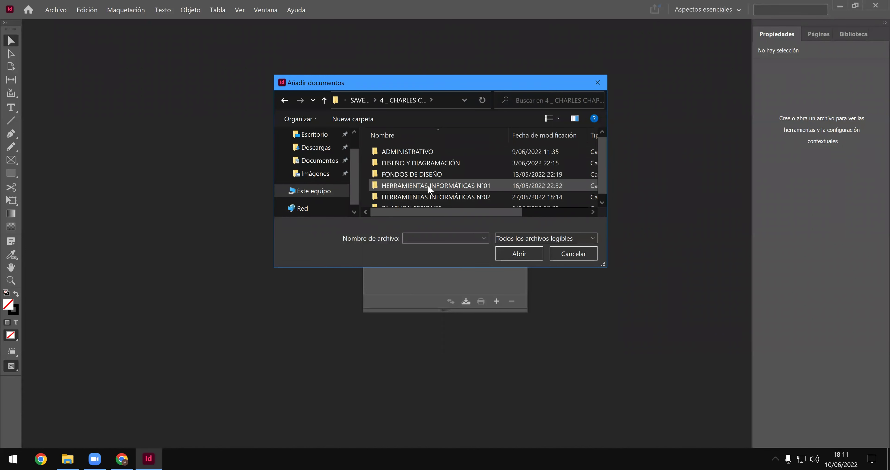
double_click(462, 197)
scroll(424, 188, down, 3)
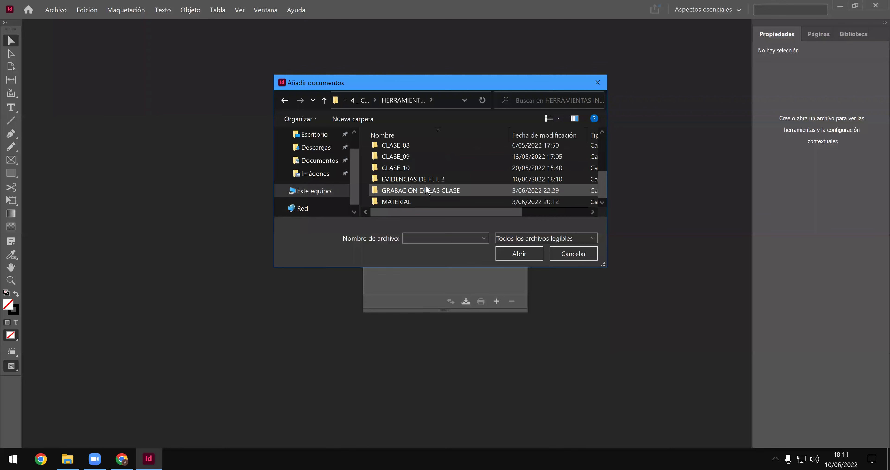
double_click(427, 178)
scroll(425, 194, down, 3)
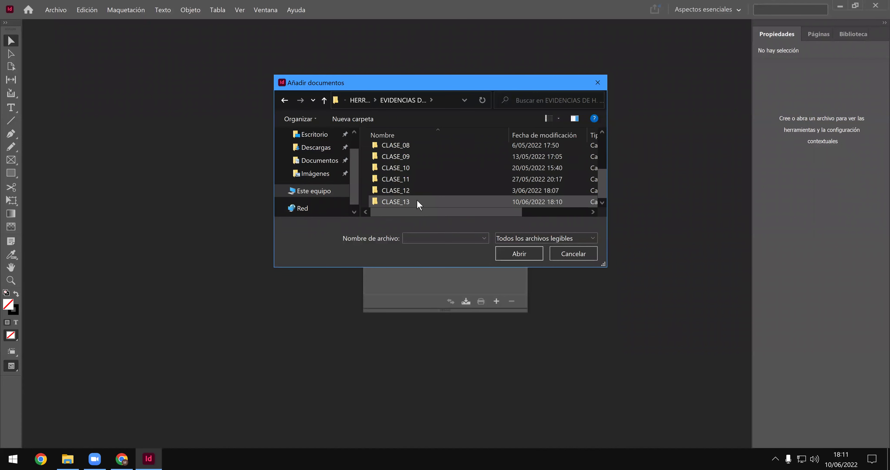
double_click(418, 202)
double_click(416, 151)
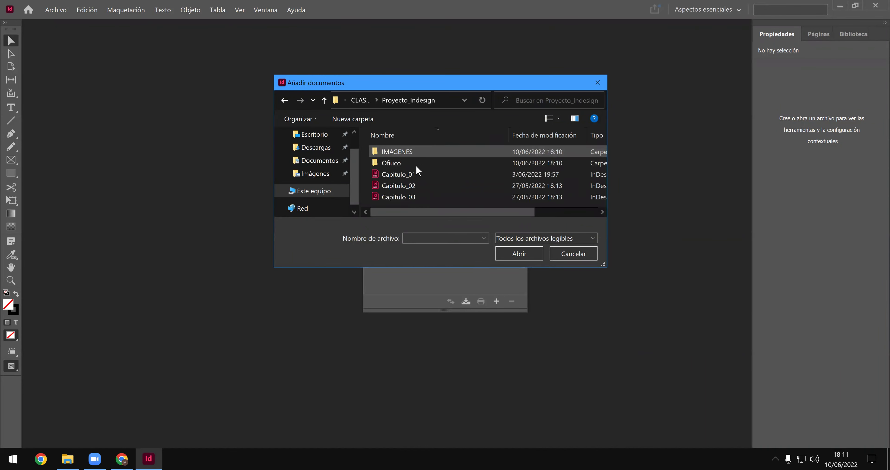
- Add Capitulo_01, Capitulo_02 and Capitulo_03 to the book Libro 1 and dock the book list beneath the document properties
click(415, 173)
shift+click(417, 196)
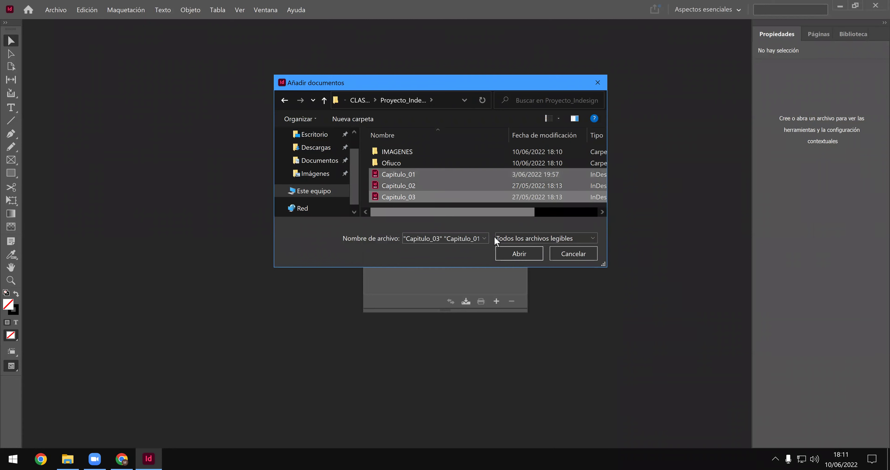
click(513, 252)
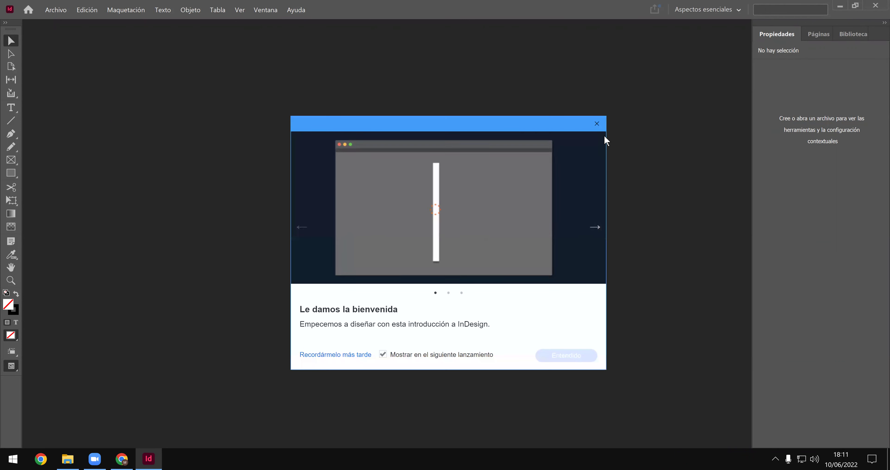
click(599, 123)
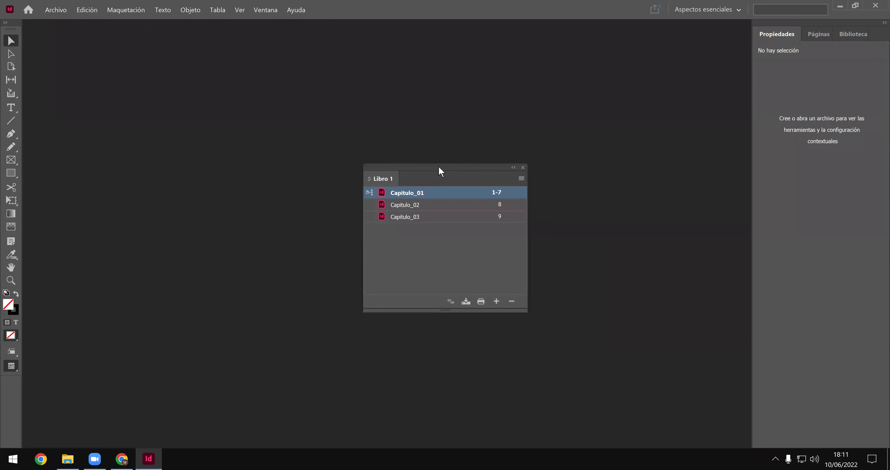
drag(437, 167, 827, 447)
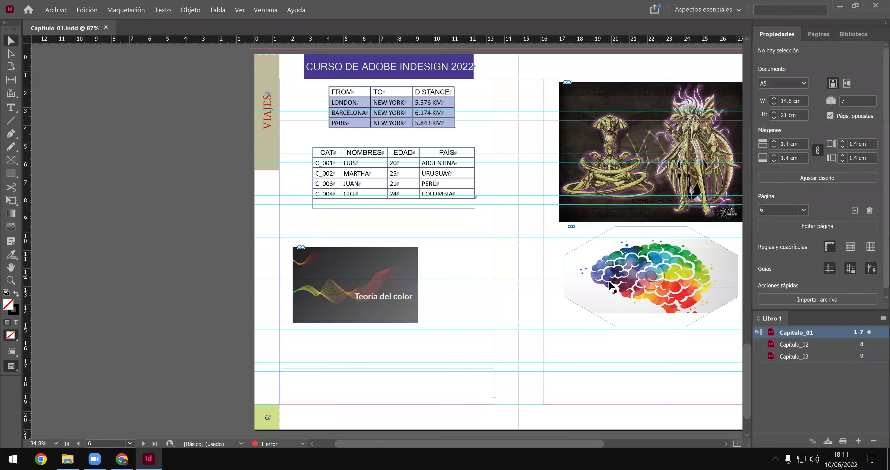
- Look through the pages of Capitulo_01 from the page 6 spread back to page 1
scroll(596, 298, up, 5)
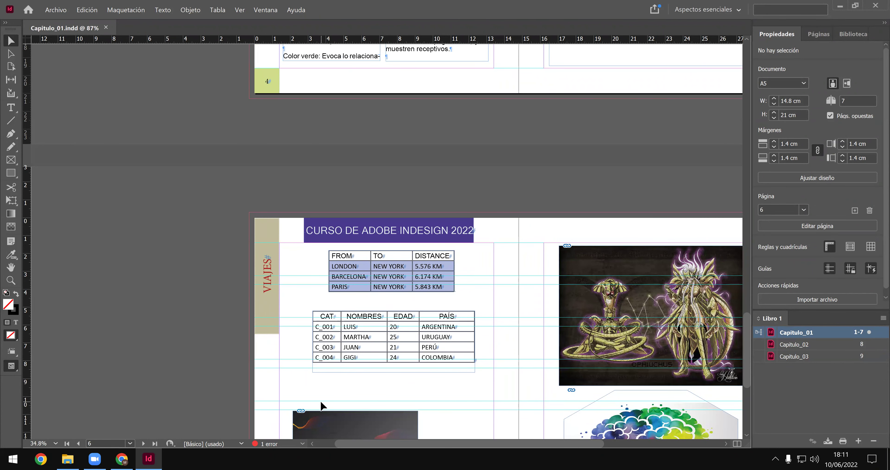
key(g)
key(h)
scroll(379, 273, down, 2)
scroll(392, 174, right, 3)
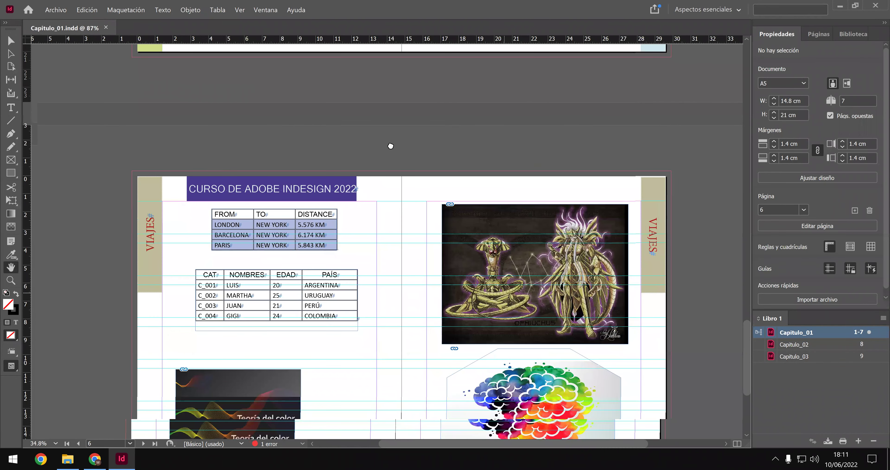
scroll(407, 260, down, 3)
scroll(414, 284, up, 2)
scroll(415, 308, up, 5)
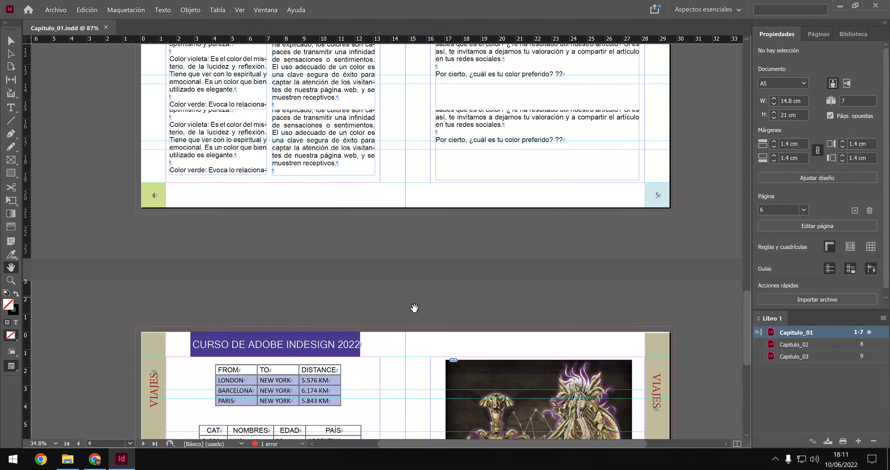
scroll(415, 311, up, 3)
scroll(416, 328, up, 4)
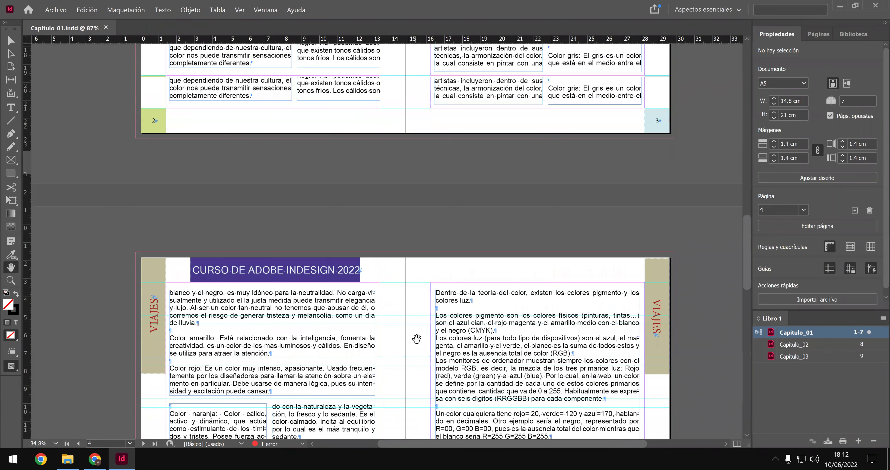
scroll(417, 339, up, 4)
scroll(415, 349, up, 9)
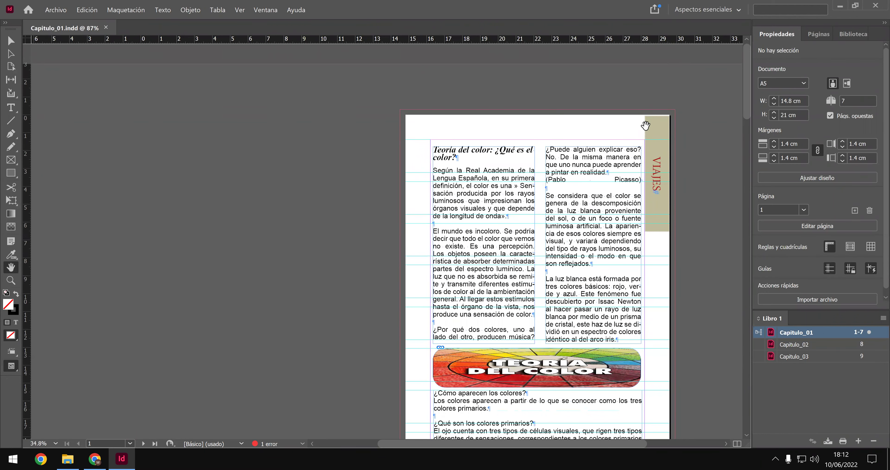
drag(671, 226, 680, 210)
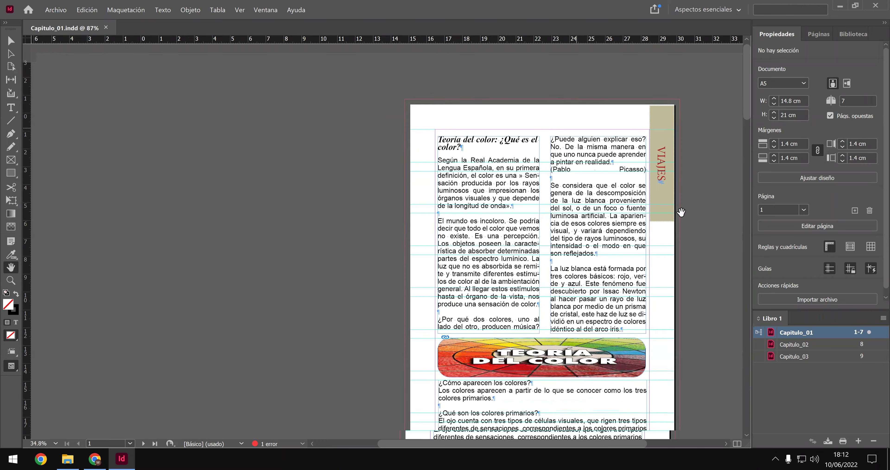
- Open Capitulo_02 and Capitulo_03 from the book to view them, and close both documents
double_click(789, 345)
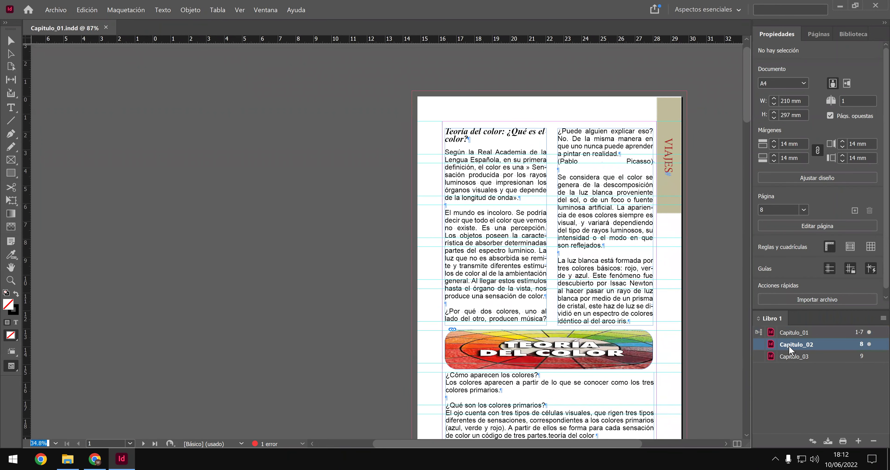
double_click(790, 360)
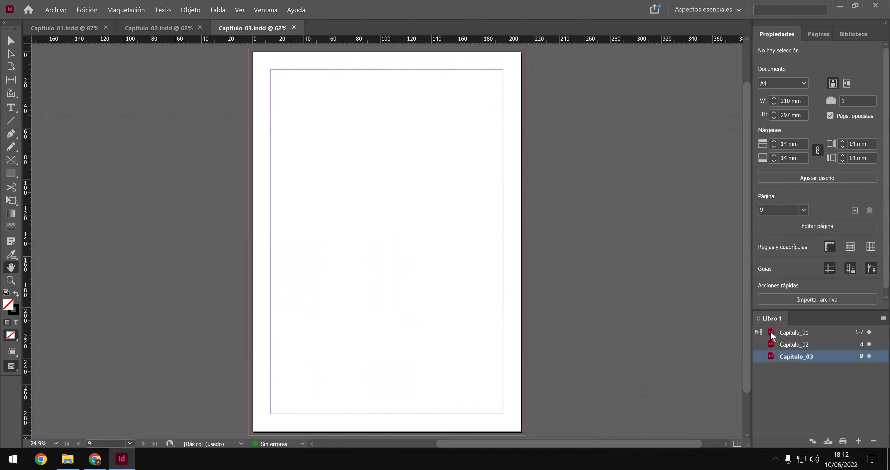
click(295, 28)
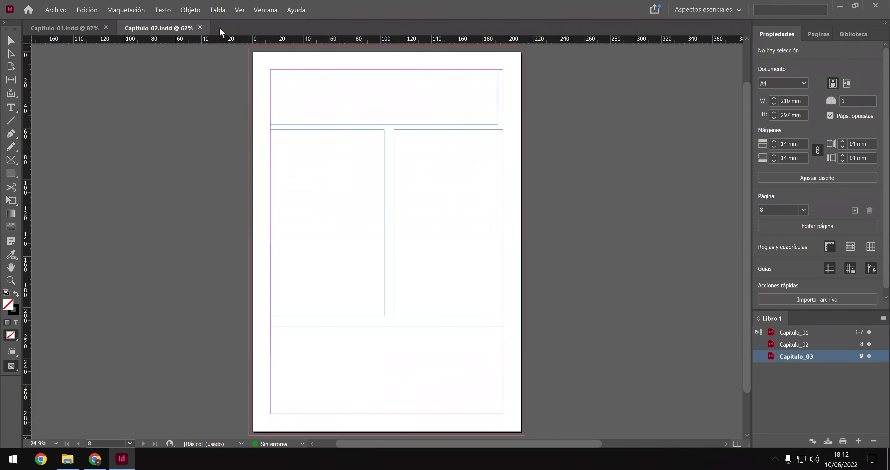
click(200, 29)
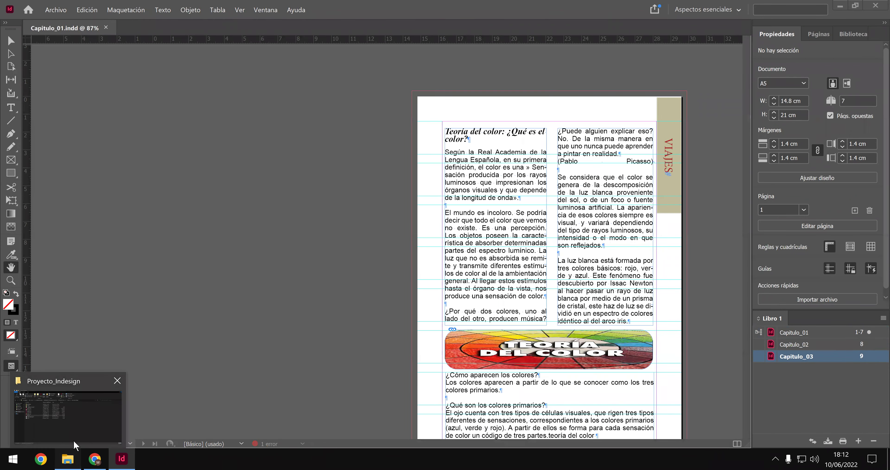
- Switch to File Explorer and examine the Páginas maestras folder under HERRAMIENTAS INFORMÁTICAS N°02 > MATERIAL > CLASE 2
click(66, 461)
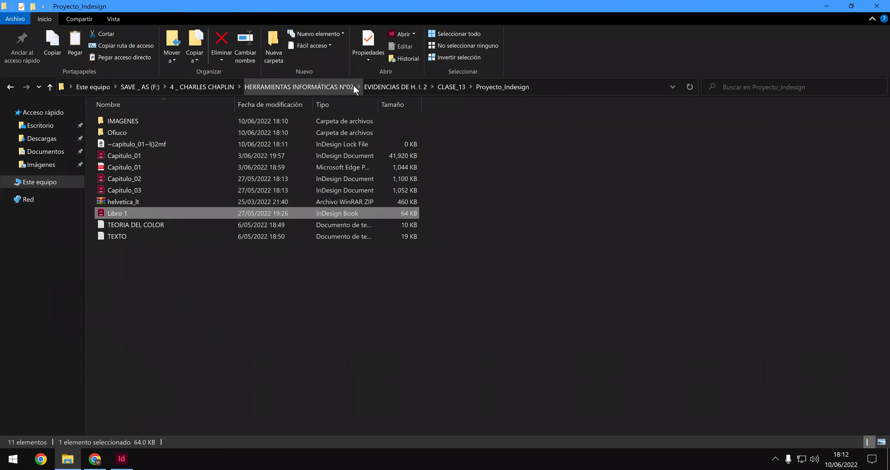
click(338, 81)
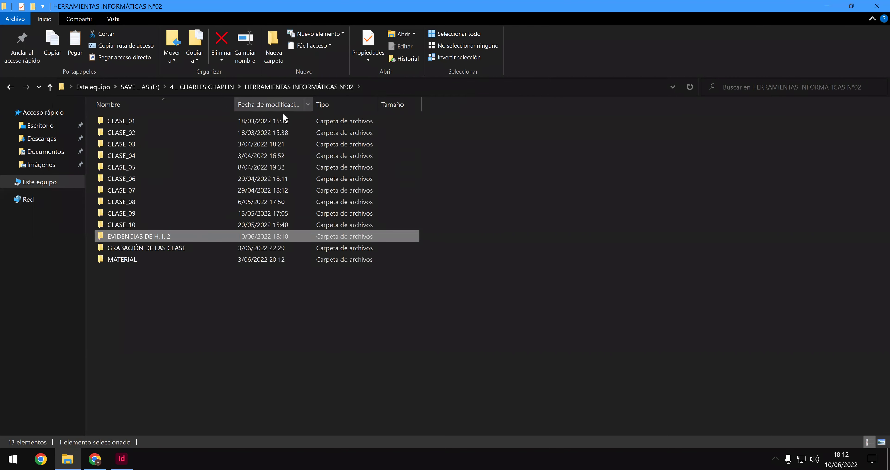
double_click(164, 258)
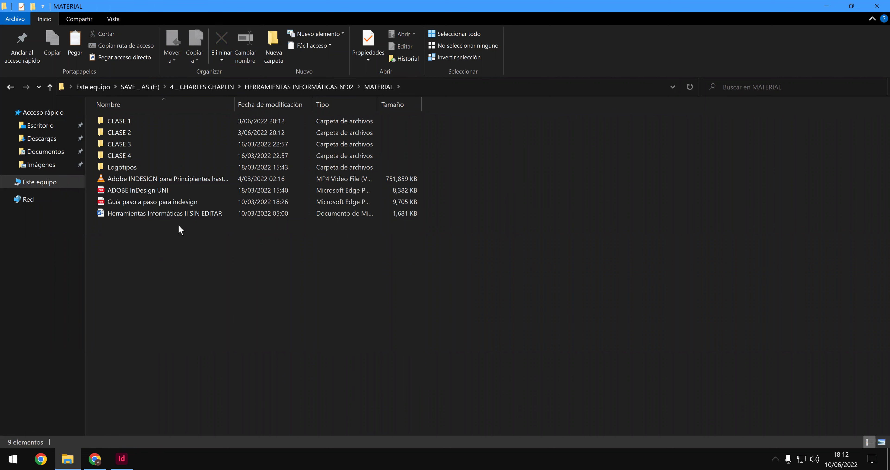
double_click(182, 132)
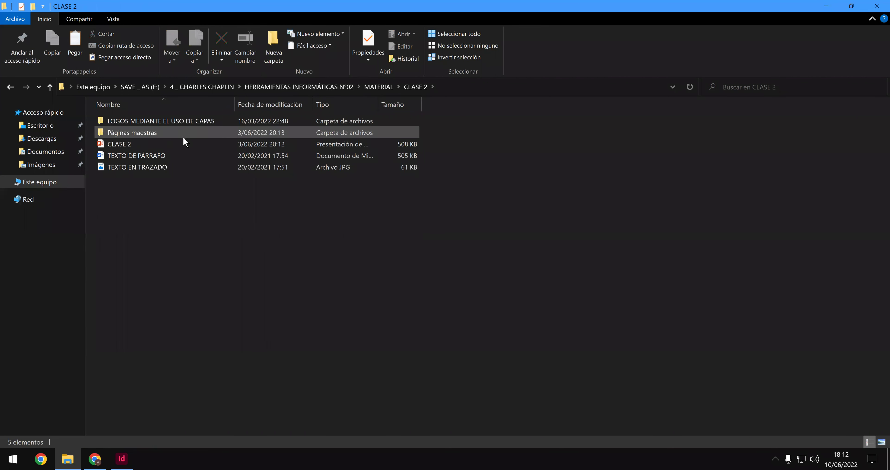
double_click(183, 144)
click(185, 133)
double_click(186, 133)
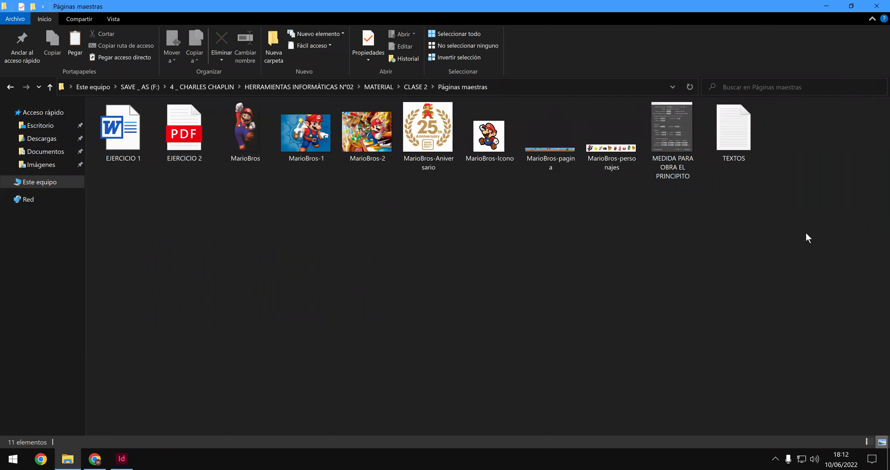
- Copy the Páginas maestras folder from CLASE 2 into EVIDENCIAS DE H. I. 2 > CLASE_13
click(408, 86)
right_click(135, 132)
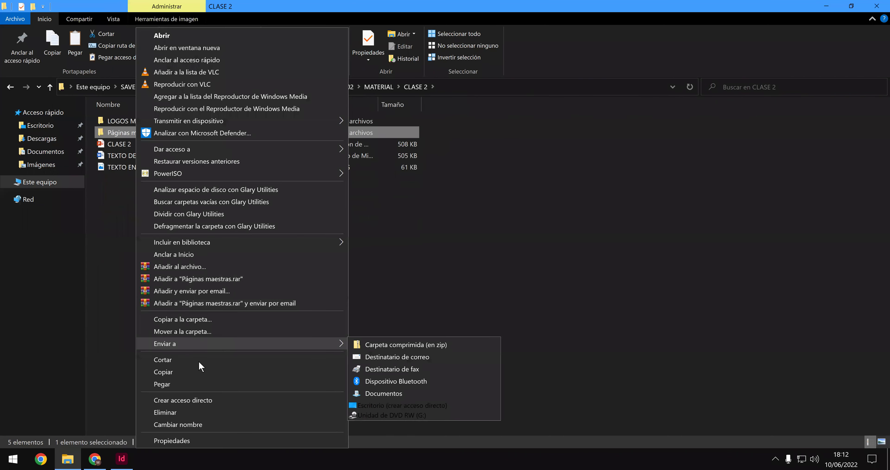
click(193, 371)
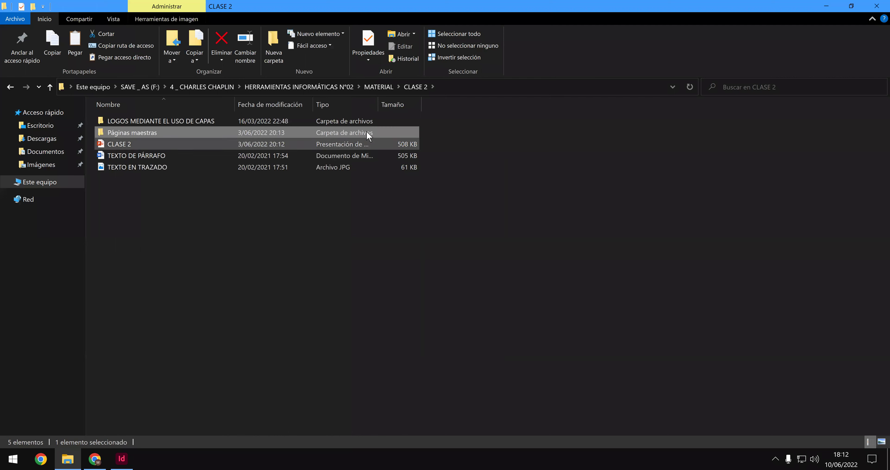
click(279, 86)
double_click(189, 238)
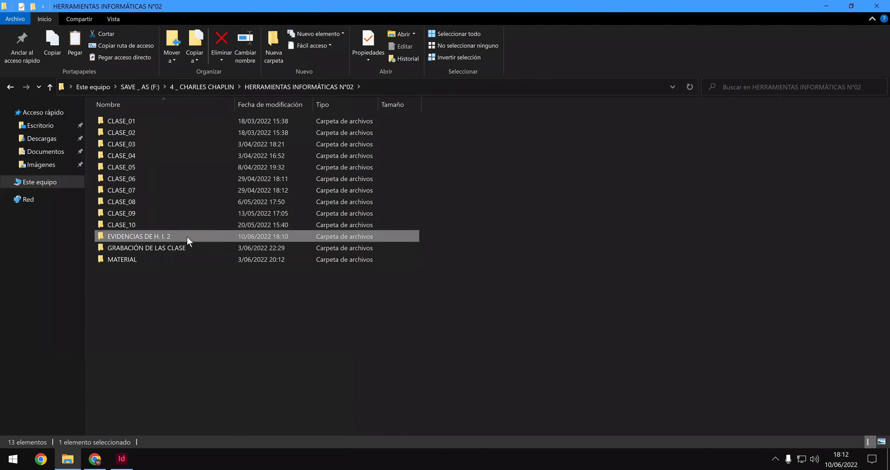
double_click(165, 248)
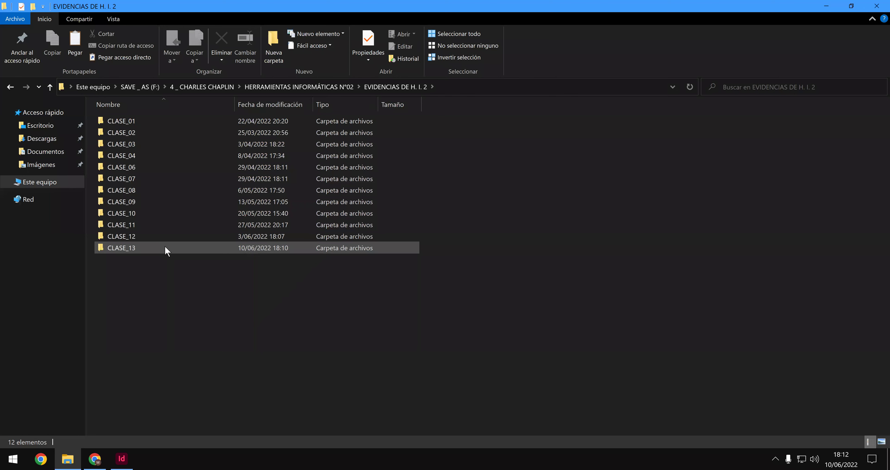
right_click(181, 221)
click(219, 247)
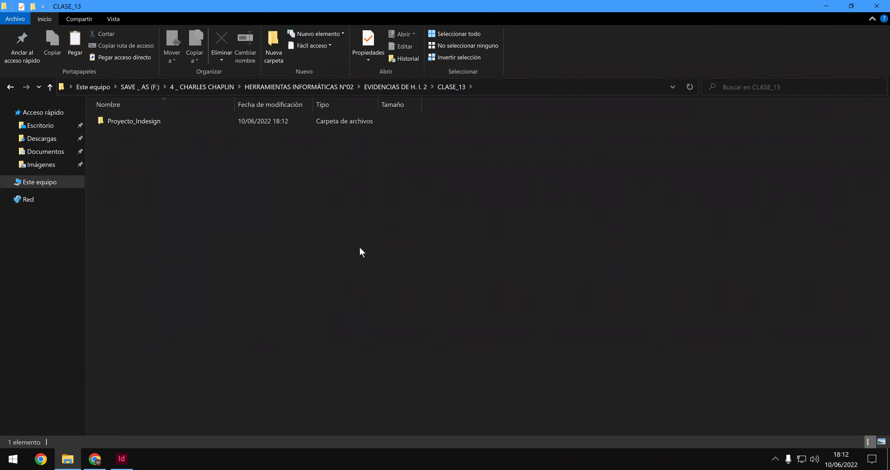
- Try to delete the Proyecto_Indesign folder from CLASE_13, and close the open Capitulo_01 document in InDesign
click(157, 135)
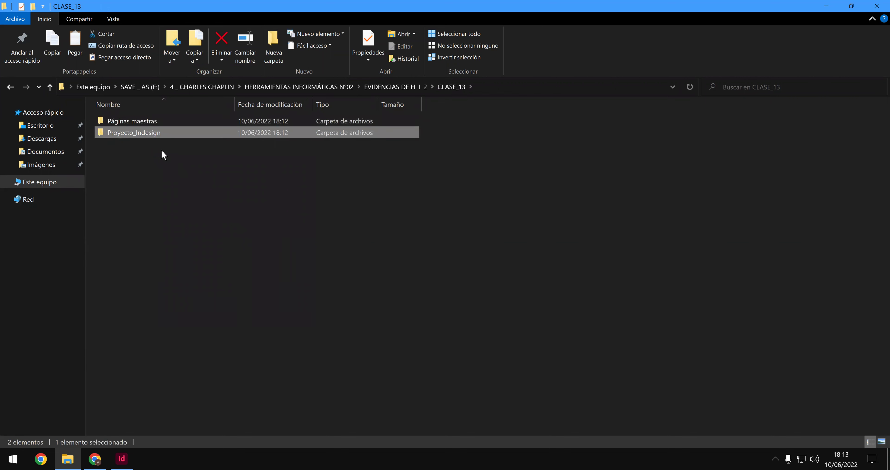
key(Delete)
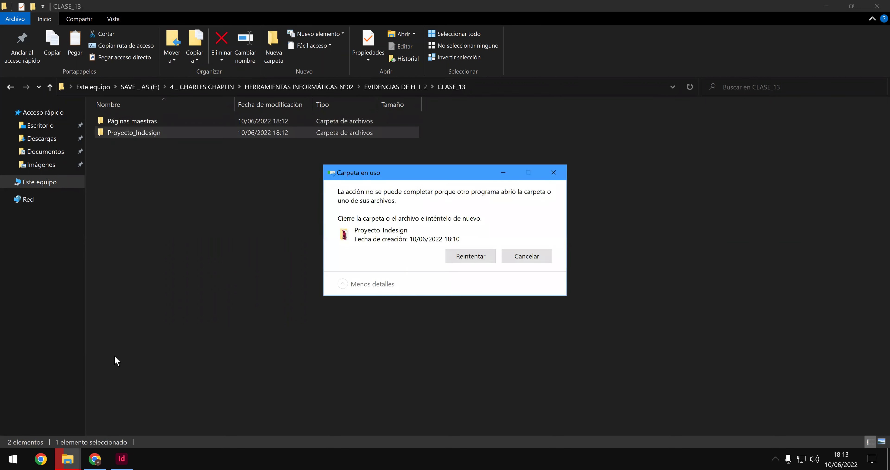
click(139, 413)
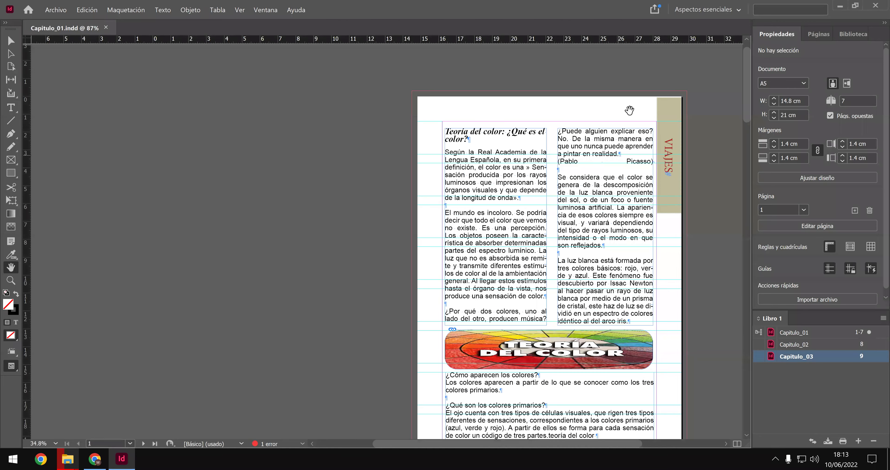
click(106, 28)
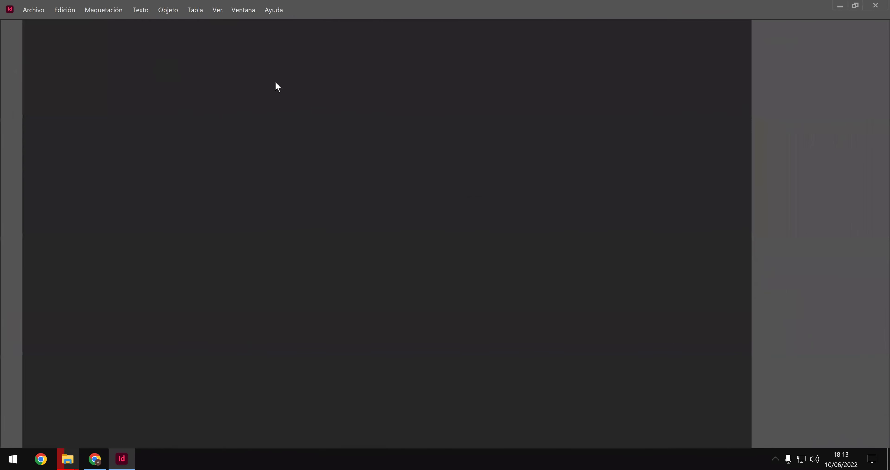
- Retry the pending deletion of the Proyecto_Indesign folder, checking InDesign for documents that are still open
key(alt+Tab)
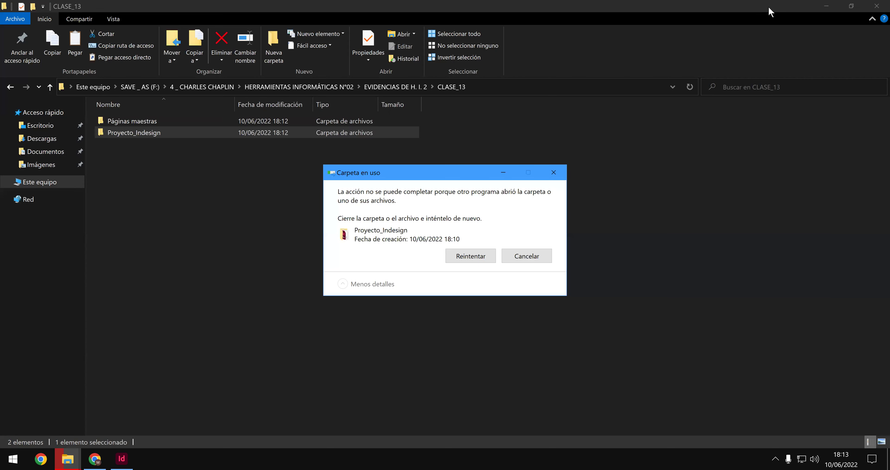
click(469, 256)
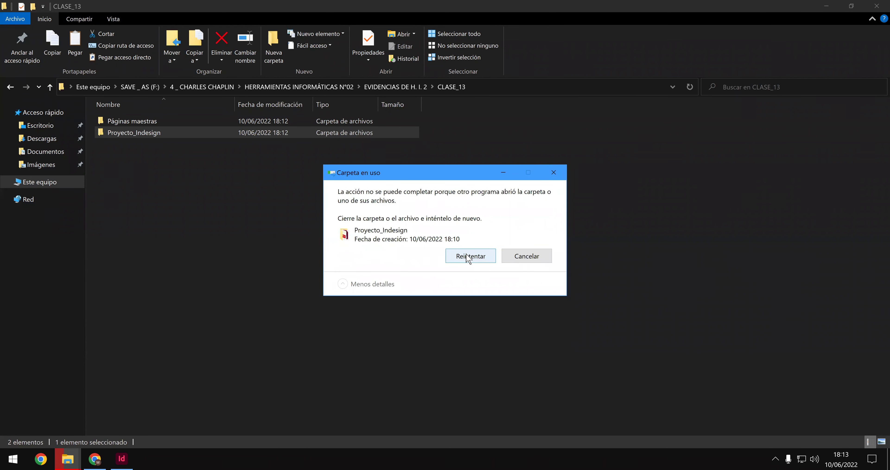
click(468, 257)
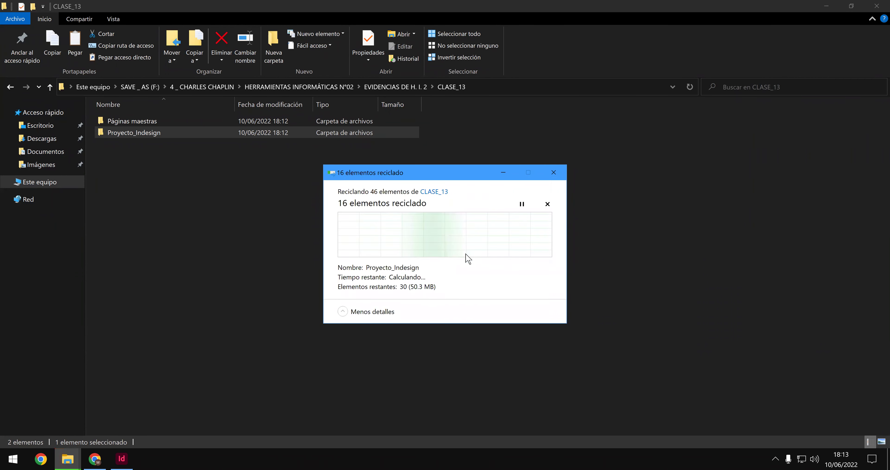
click(127, 461)
mouse_move(71, 454)
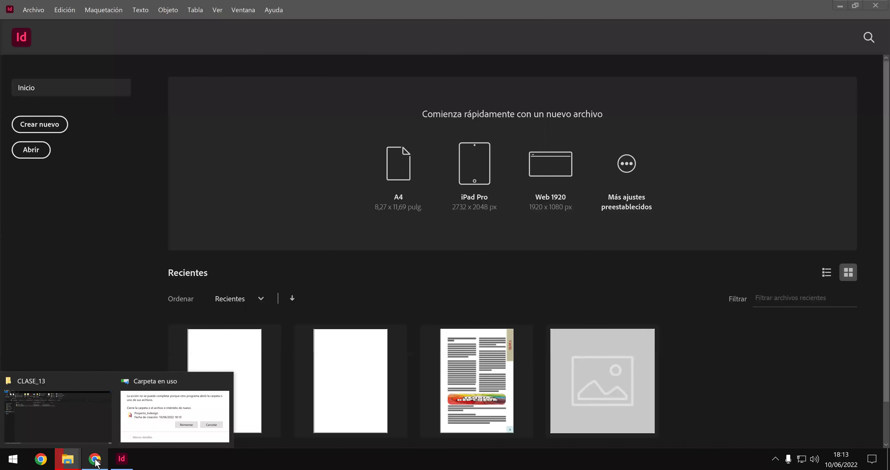
click(147, 410)
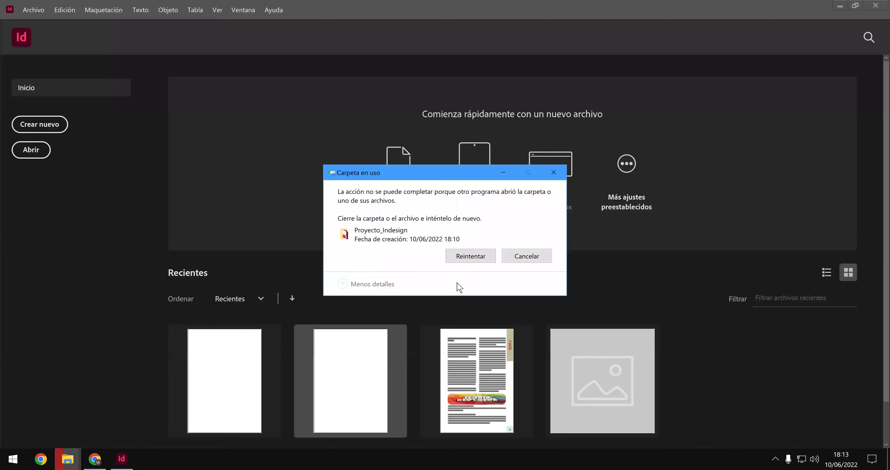
click(470, 257)
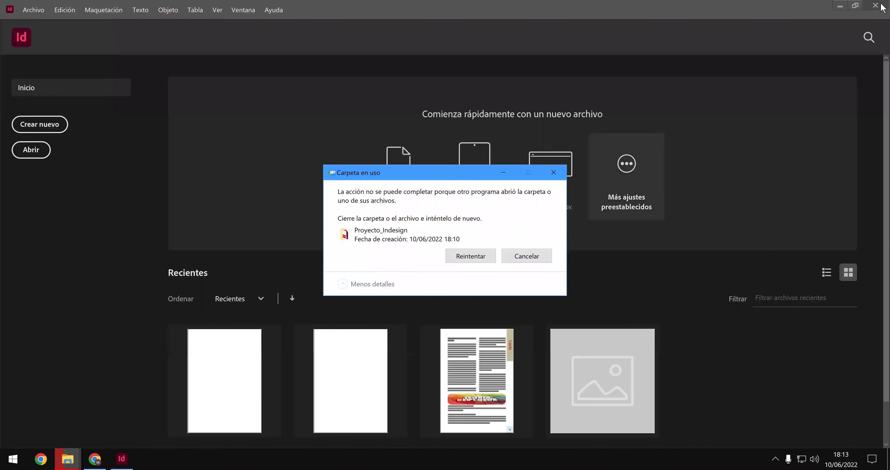
- Close InDesign without saving the changes to Libro 1.indb, and retry the folder deletion before dismissing its dialog
click(881, 7)
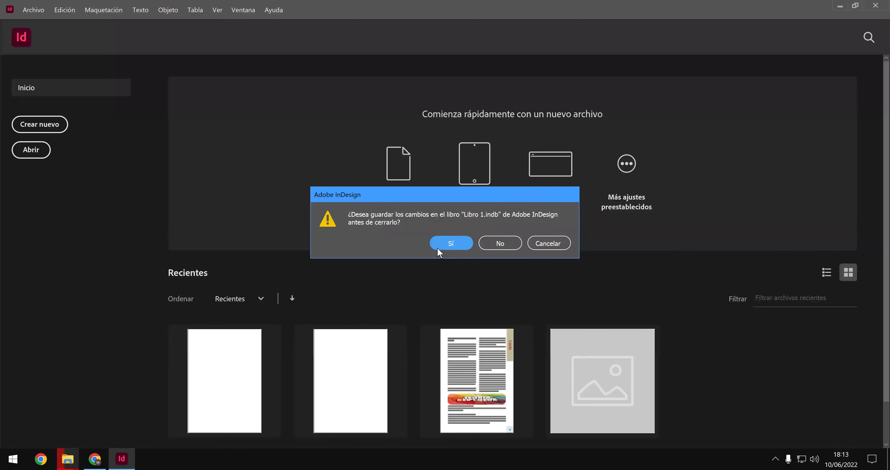
click(505, 243)
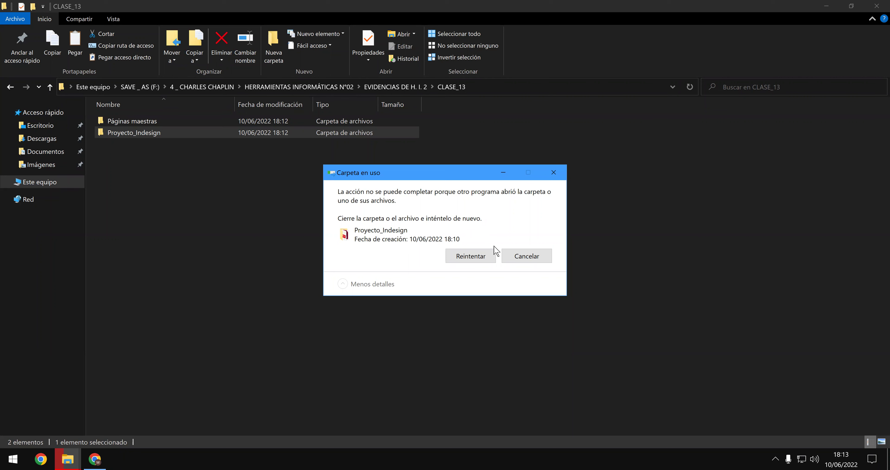
click(475, 256)
click(554, 172)
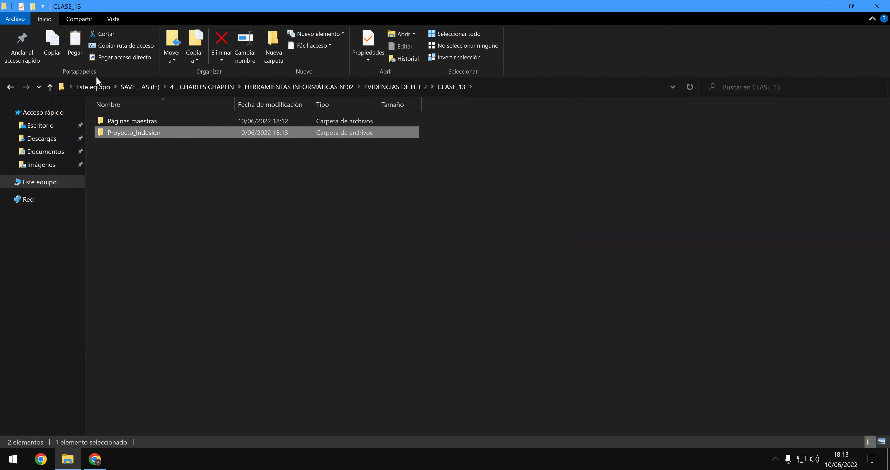
- Compress the Proyecto_Indesign folder into Proyecto_Indesign.rar in RAR format, with the source files deleted after compression
right_click(145, 131)
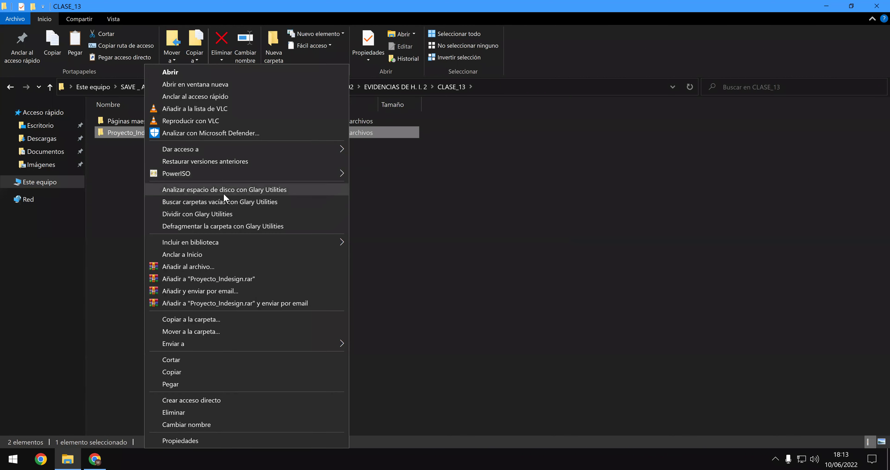
click(244, 267)
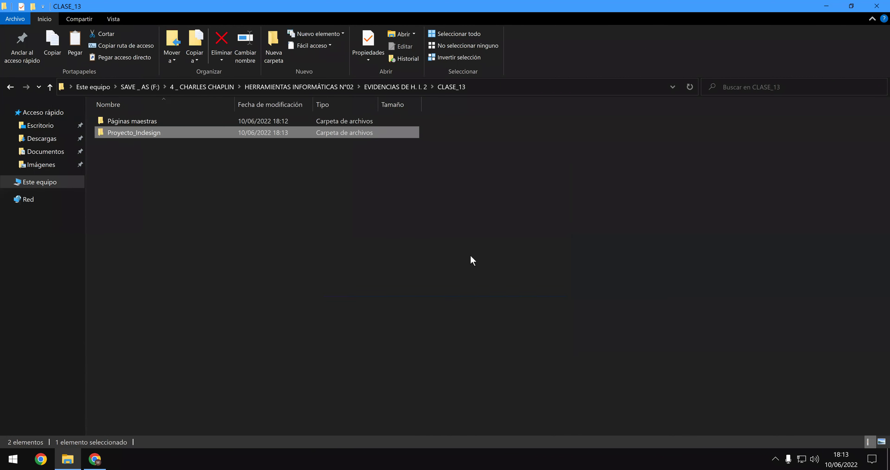
click(468, 228)
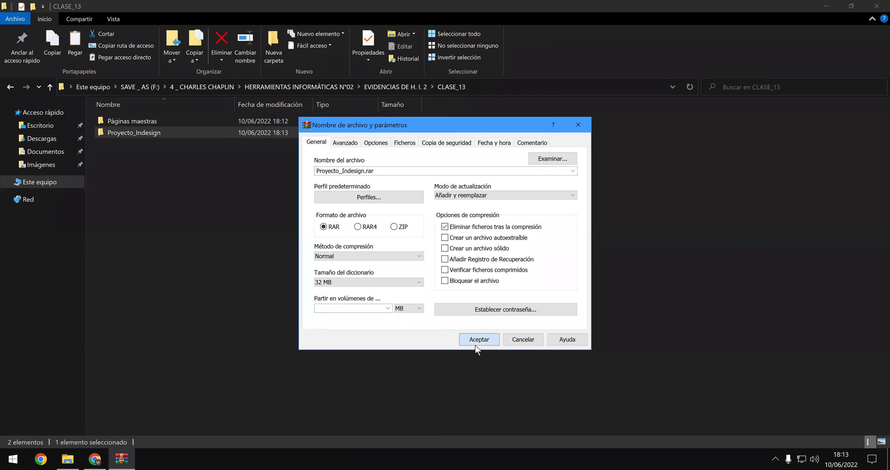
click(476, 345)
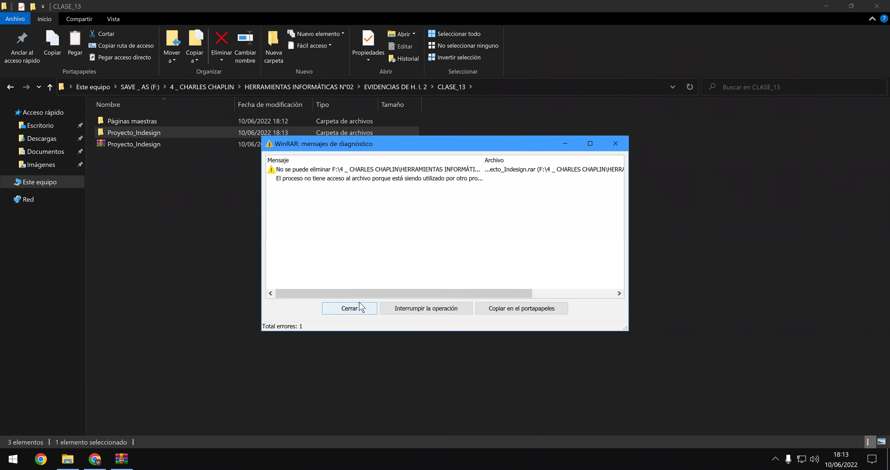
click(350, 309)
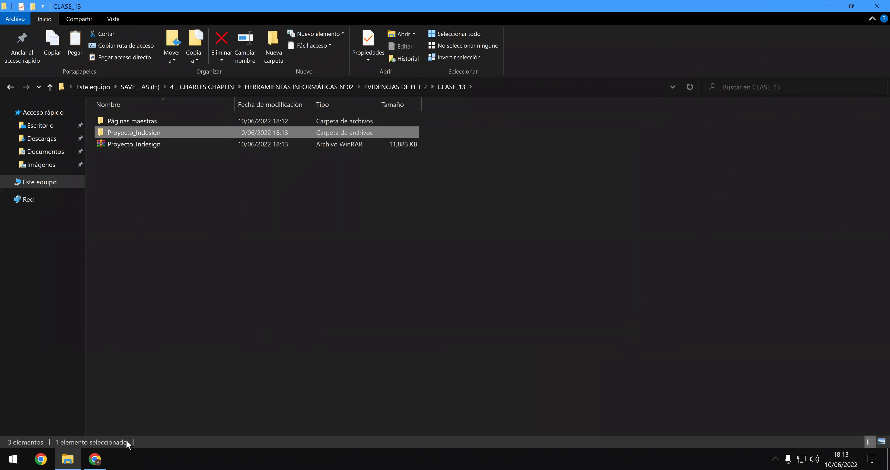
- Try again to delete the Proyecto_Indesign folder from CLASE_13, keeping the Proyecto_Indesign archive
mouse_move(99, 458)
right_click(159, 133)
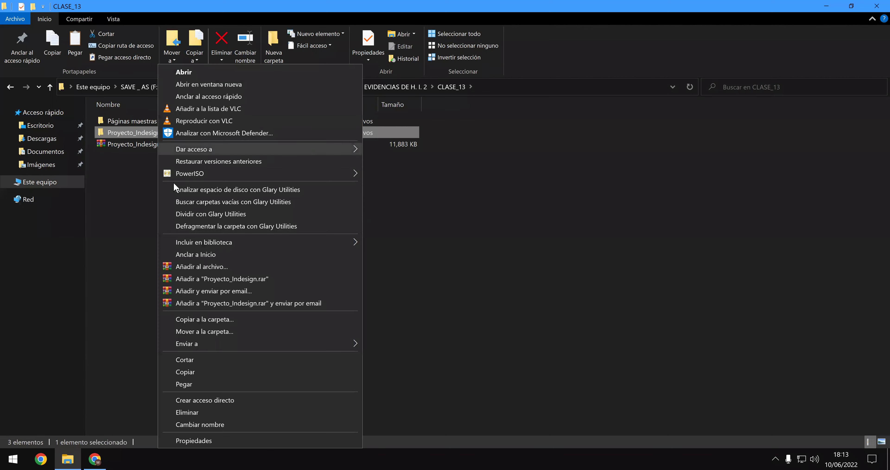
click(210, 413)
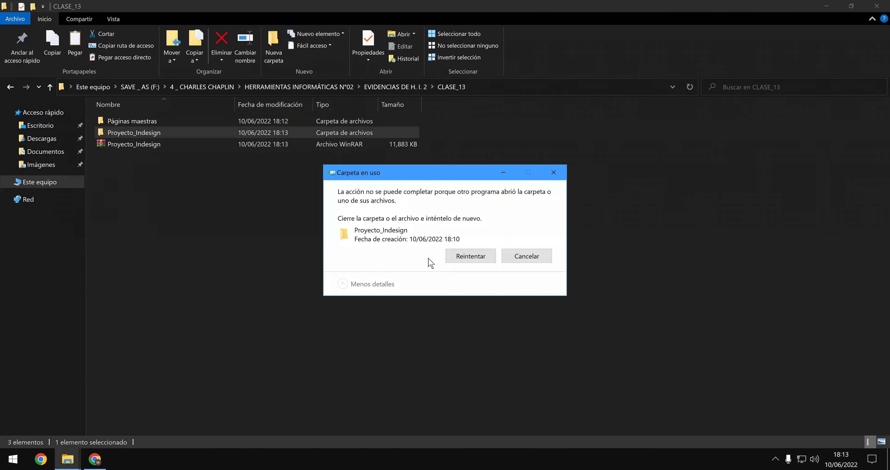
click(461, 259)
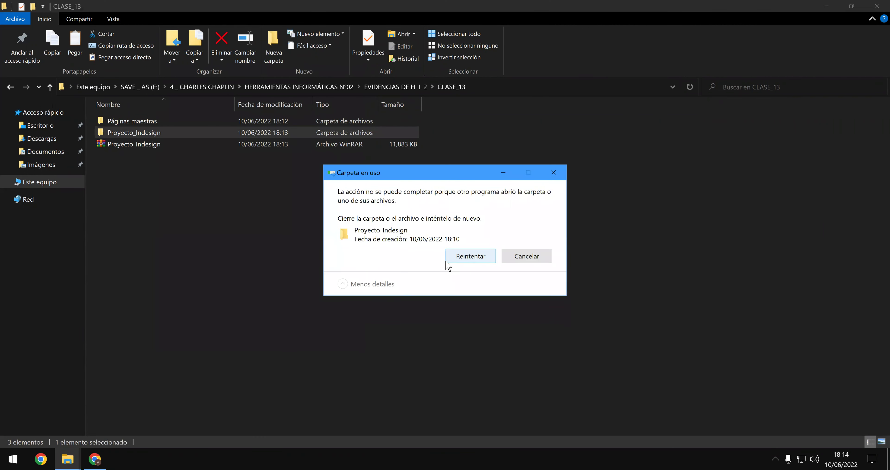
- End the Adobe InDesign 2022 background process in Task Manager and retry deleting the Proyecto_Indesign folder
key(ctrl+shift+Escape)
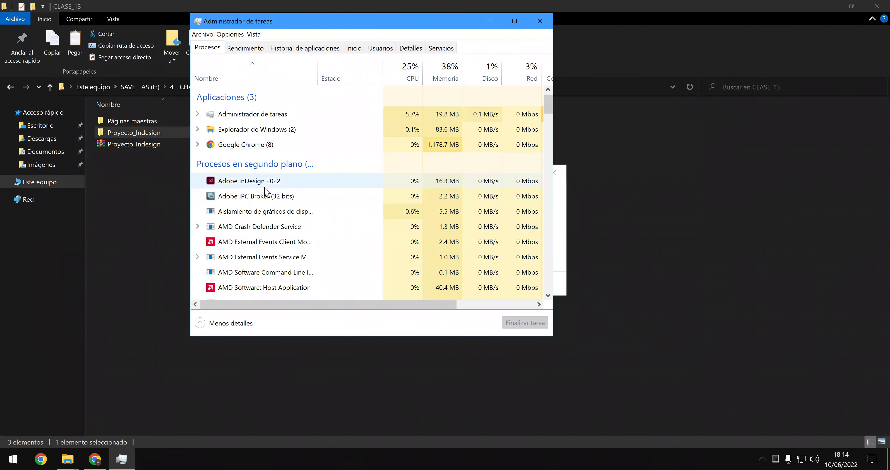
right_click(262, 186)
click(313, 189)
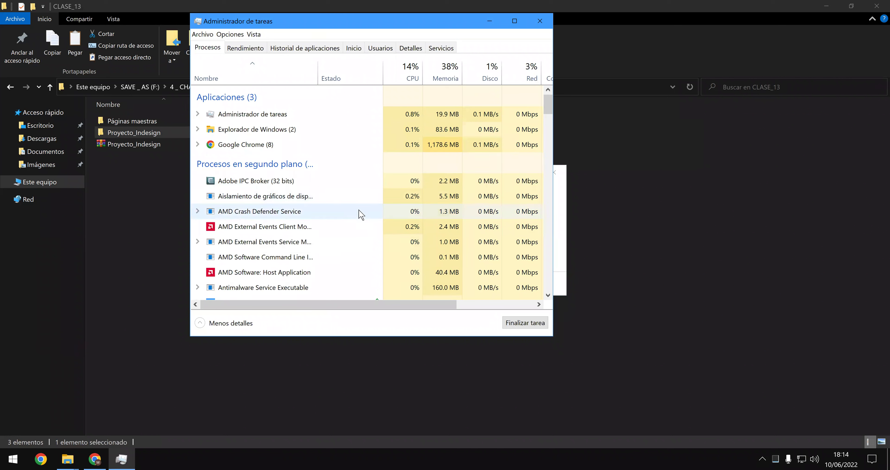
click(540, 21)
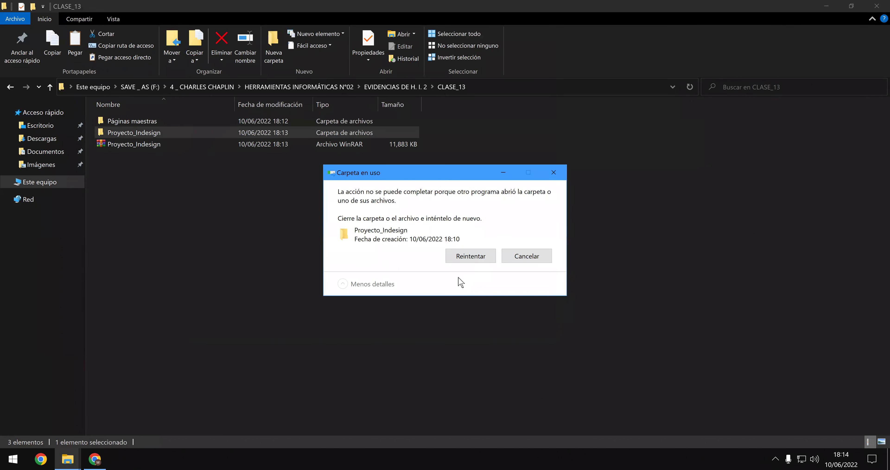
click(464, 260)
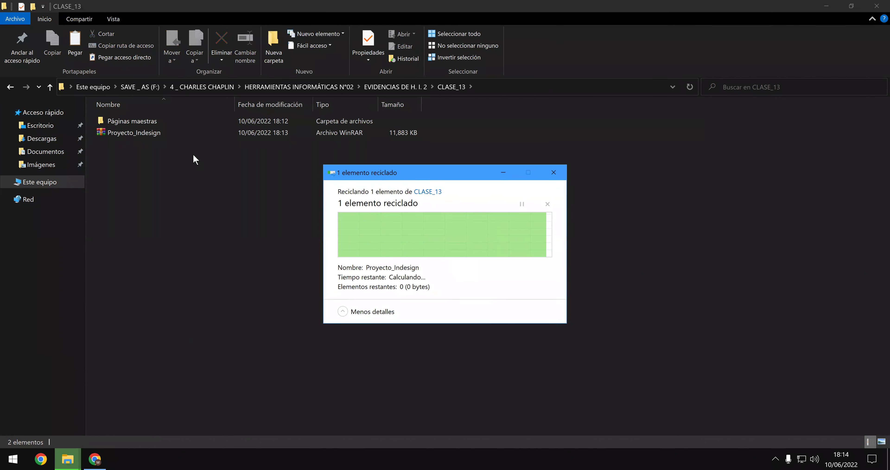
- Permanently delete the Proyecto_Indesign WinRAR archive from CLASE_13
click(155, 133)
key(shift+Delete)
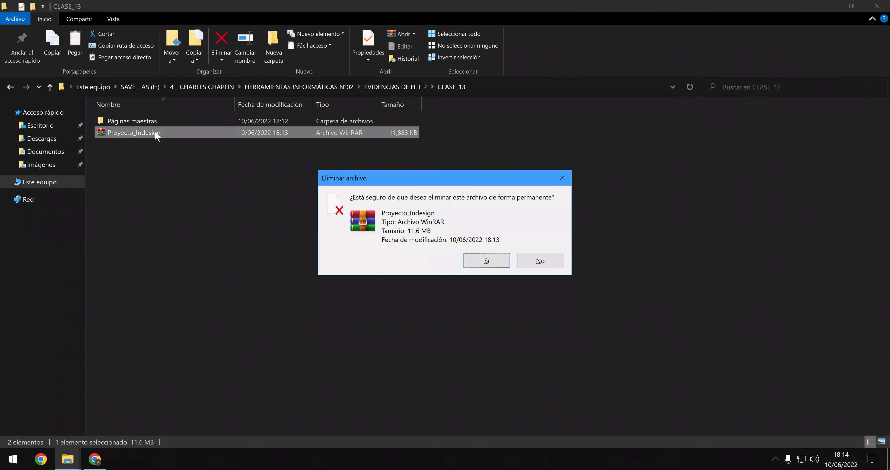
key(Return)
- Open the EJERCICIO 2 PDF from Páginas maestras in Edge, accept profile synchronization, and restore the previous pages before closing the extra tab
double_click(151, 123)
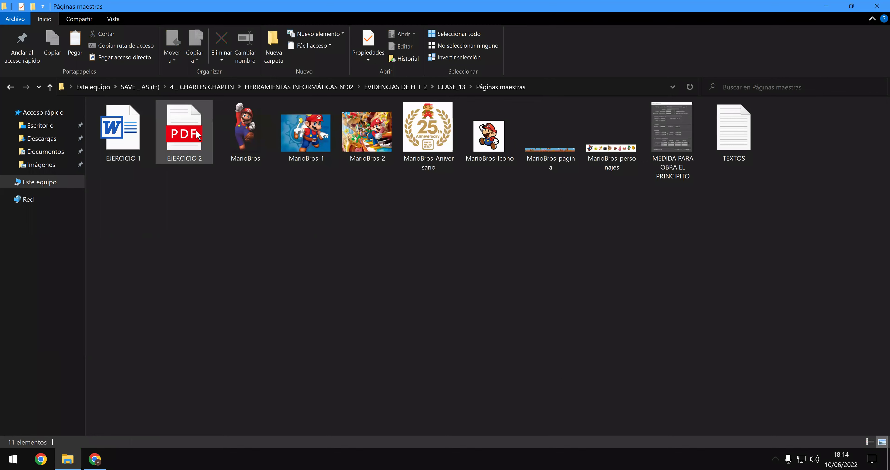
click(198, 135)
double_click(198, 135)
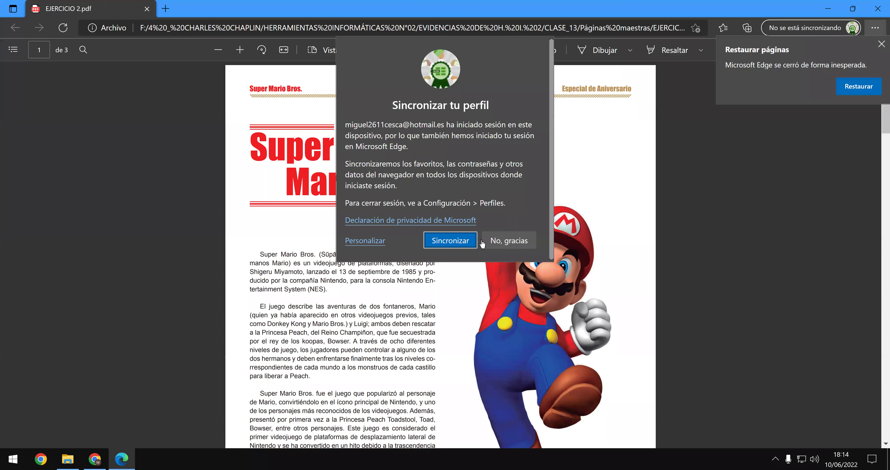
click(450, 241)
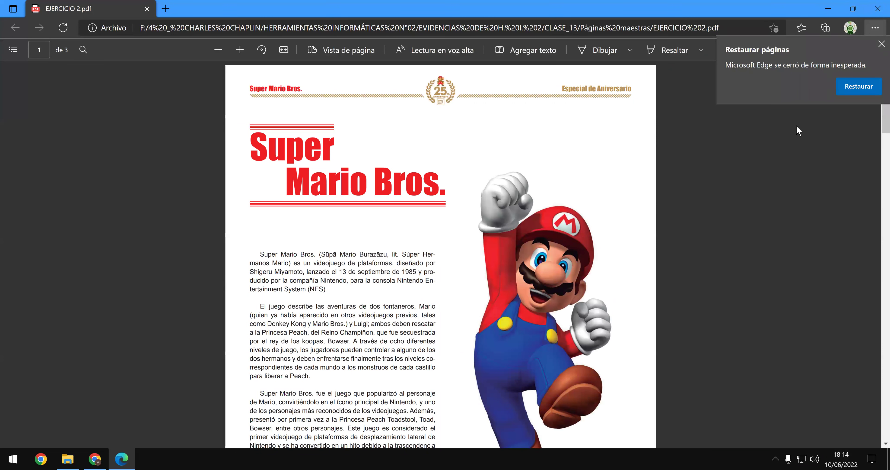
click(860, 87)
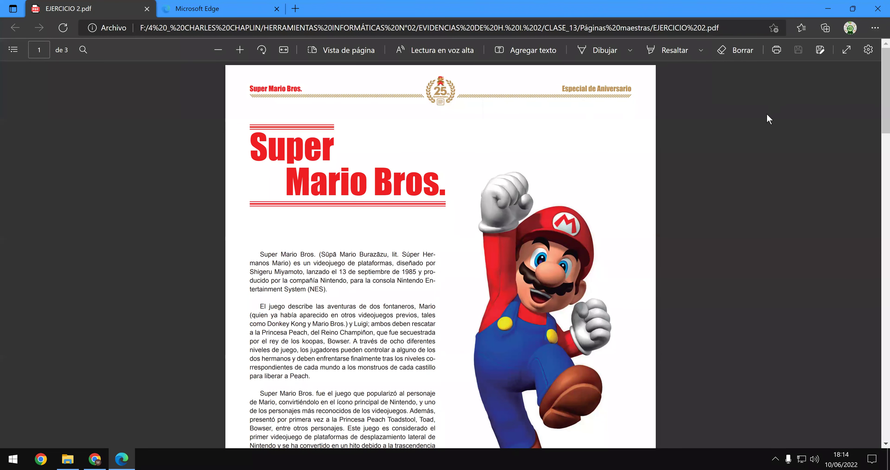
click(277, 9)
- Examine the Super Mario Bros. first-page layout of EJERCICIO 2 at a smaller zoom, and close the PDF
ctrl+scroll(590, 275, down, 2)
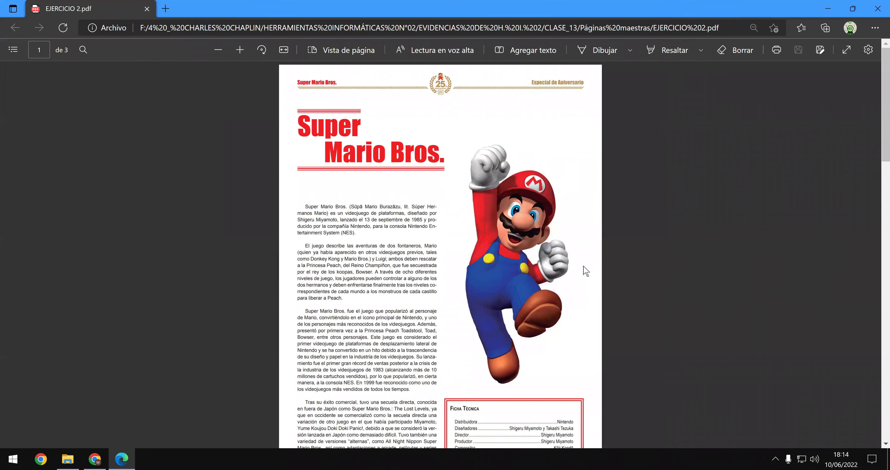
ctrl+scroll(581, 263, down, 1)
click(880, 8)
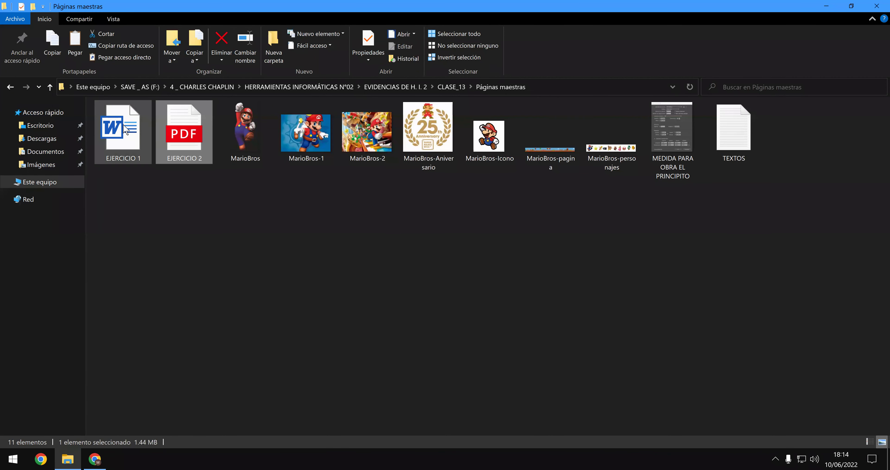
- Open the EJERCICIO 1 Word document with editing enabled to view the El Principito text, and close it
double_click(118, 127)
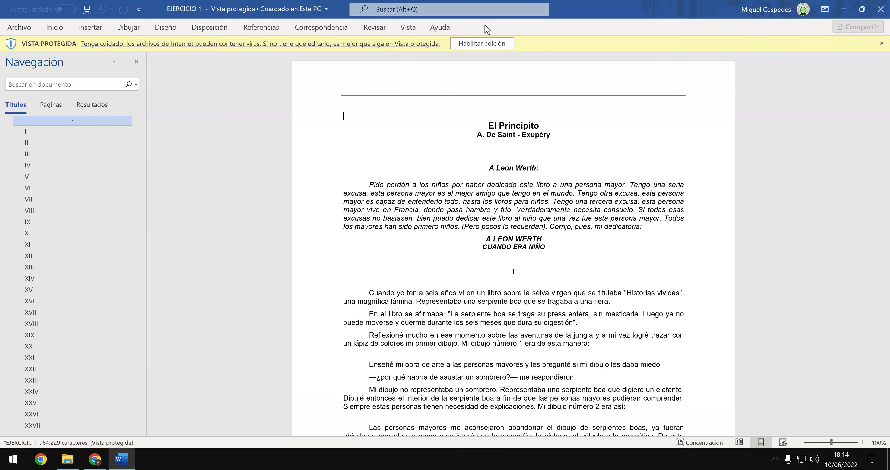
click(473, 42)
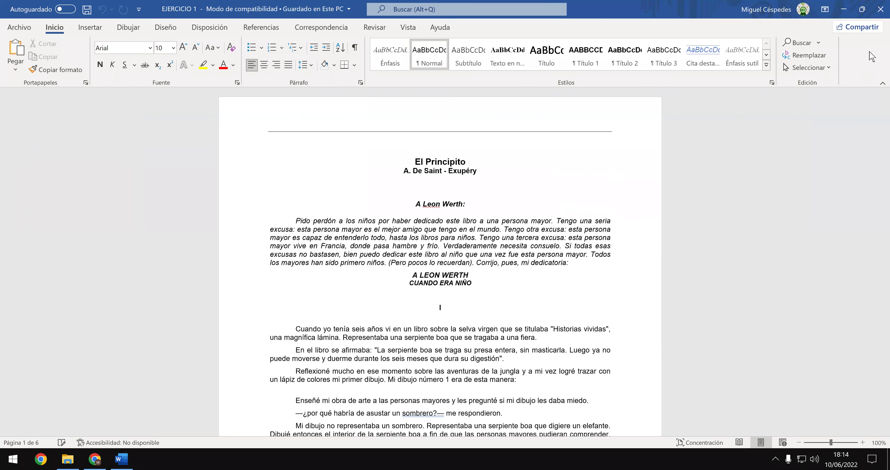
click(881, 9)
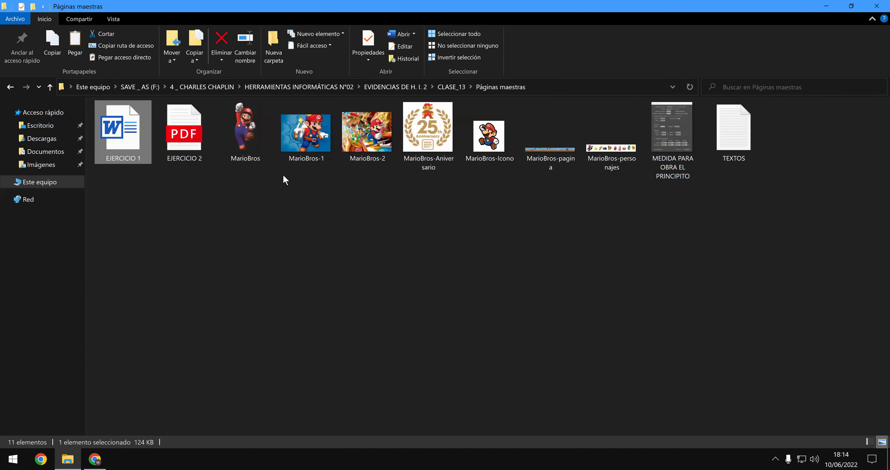
- Compress all Páginas maestras files except EJERCICIO 1 into the RAR archive "Páginas maestras.rar" with Normal compression
drag(775, 207, 194, 134)
right_click(193, 132)
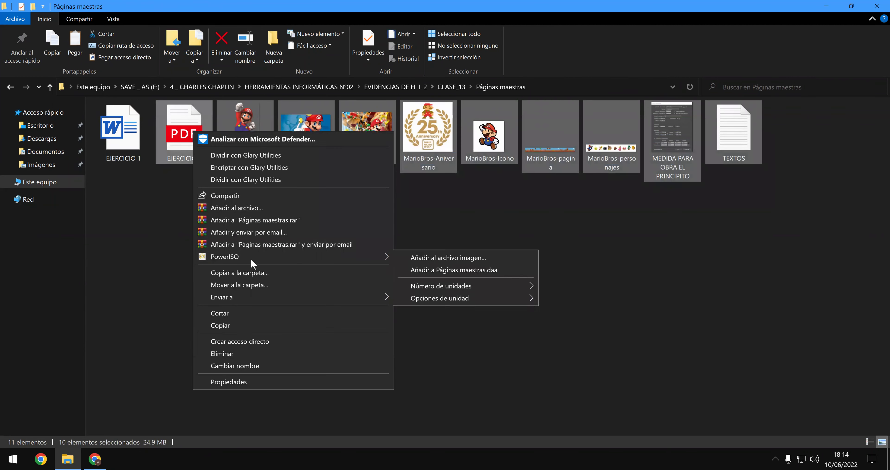
click(268, 209)
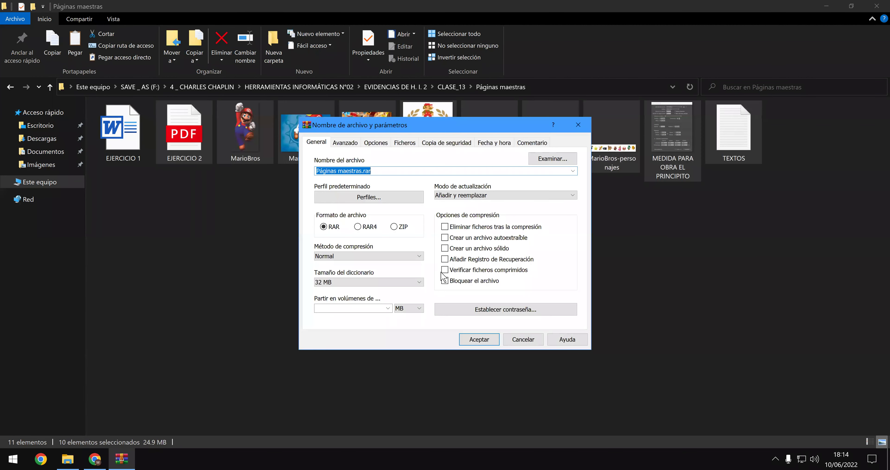
click(478, 340)
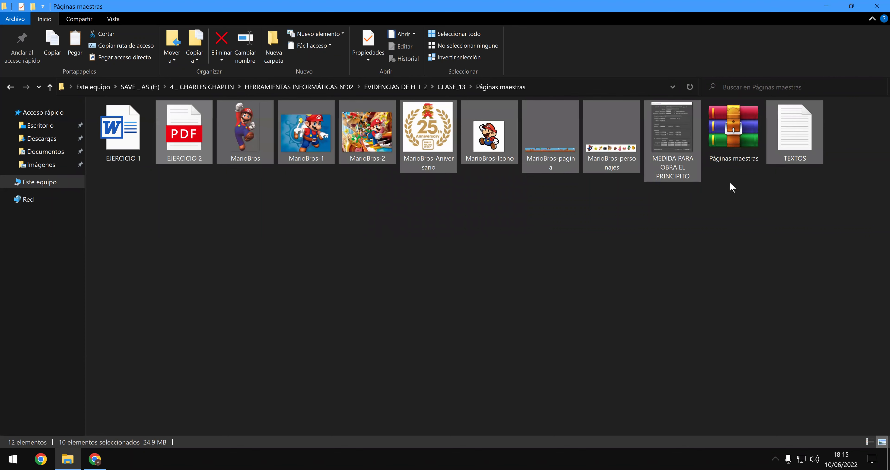
- Move the Páginas maestras archive out of the folder onto the desktop
right_click(733, 147)
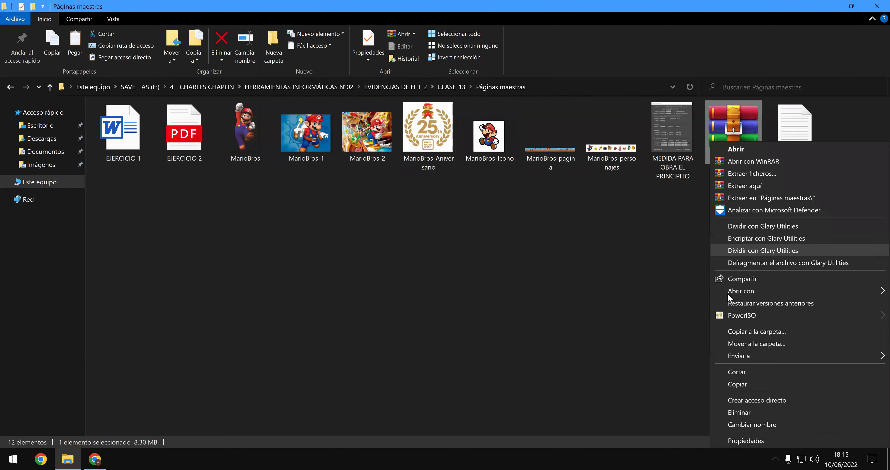
click(761, 374)
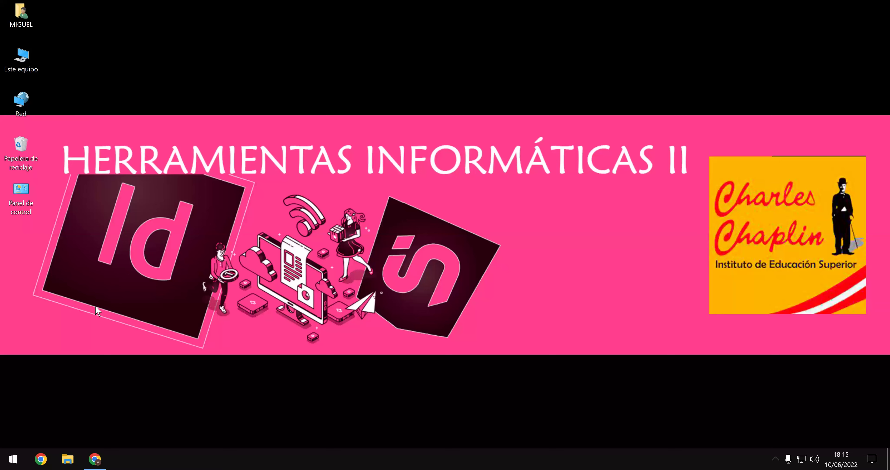
right_click(61, 247)
click(95, 307)
right_click(27, 154)
click(237, 192)
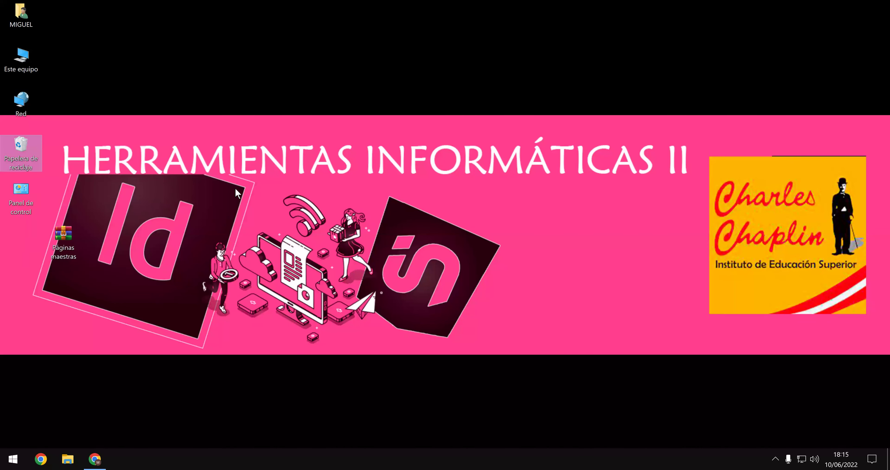
click(484, 262)
- Switch to Chrome with the Persona 1 profile, maximize its window, and open Google Classroom
click(44, 455)
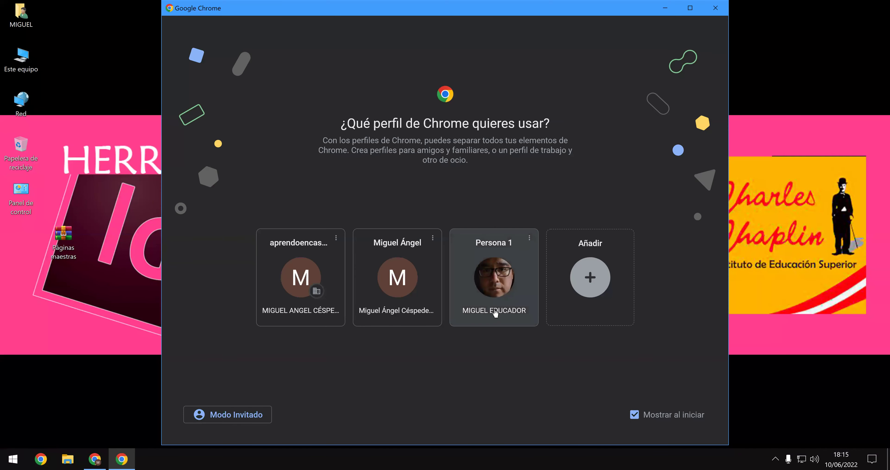
click(501, 306)
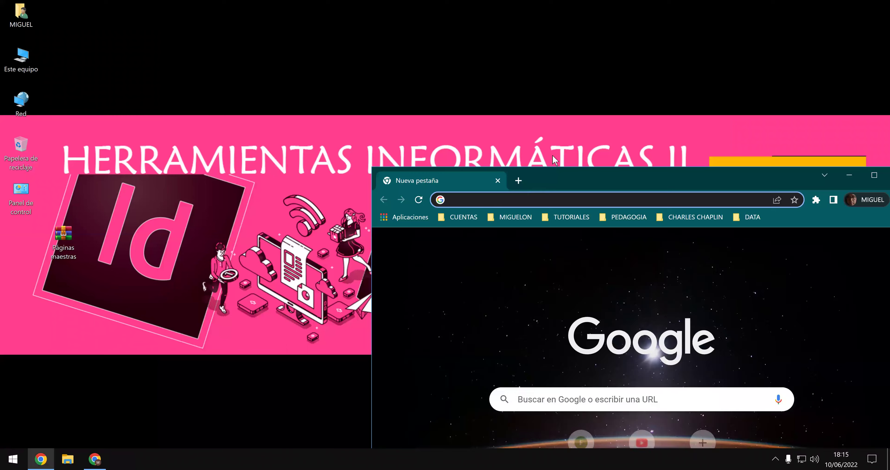
double_click(560, 183)
click(845, 74)
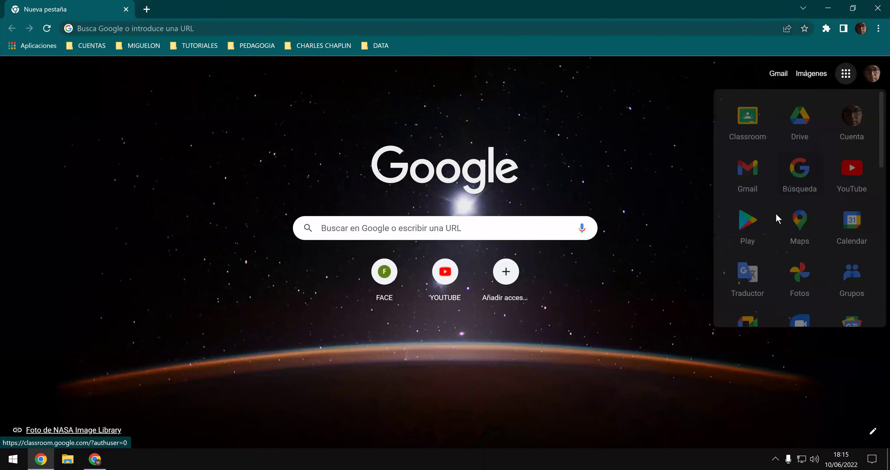
click(755, 127)
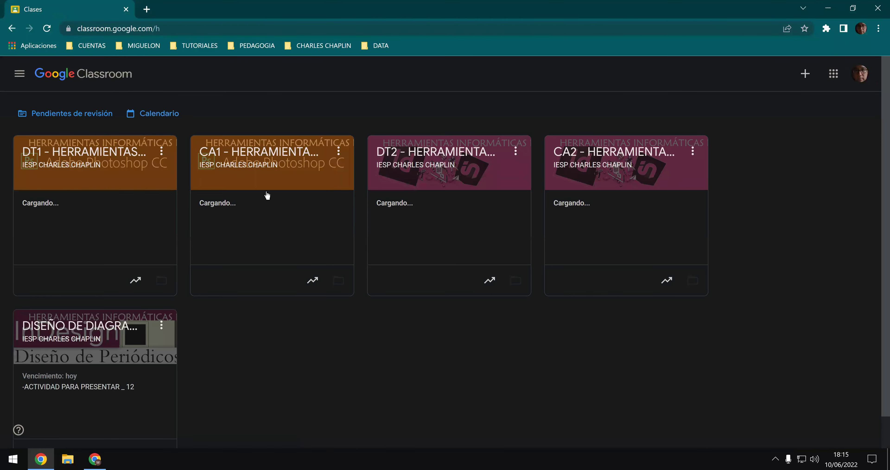
- Open the CA2 and DT2 HERRAMIENTAS INFORMÁTICAS 2 classes in separate tabs and show Trabajo en clase in both
right_click(583, 163)
click(606, 169)
click(444, 160)
click(215, 10)
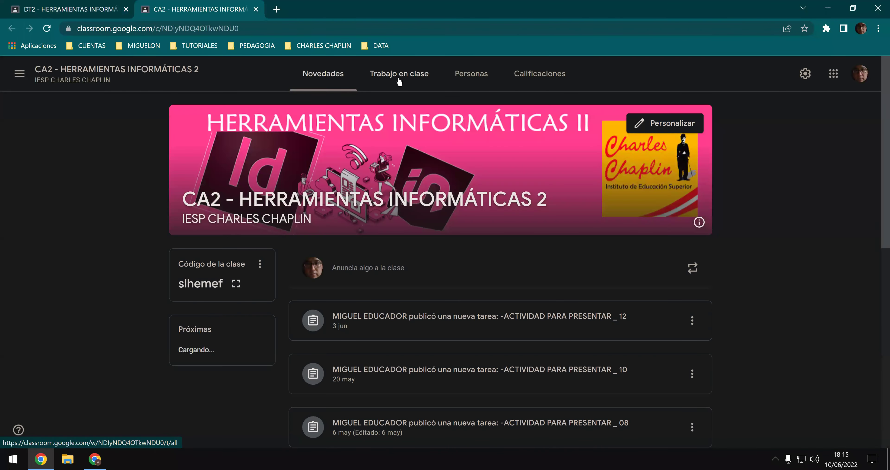
click(398, 80)
click(65, 9)
click(416, 80)
- Open MATERIAL DE LA CLASE N°14 of the DT2 class for editing
scroll(543, 286, down, 12)
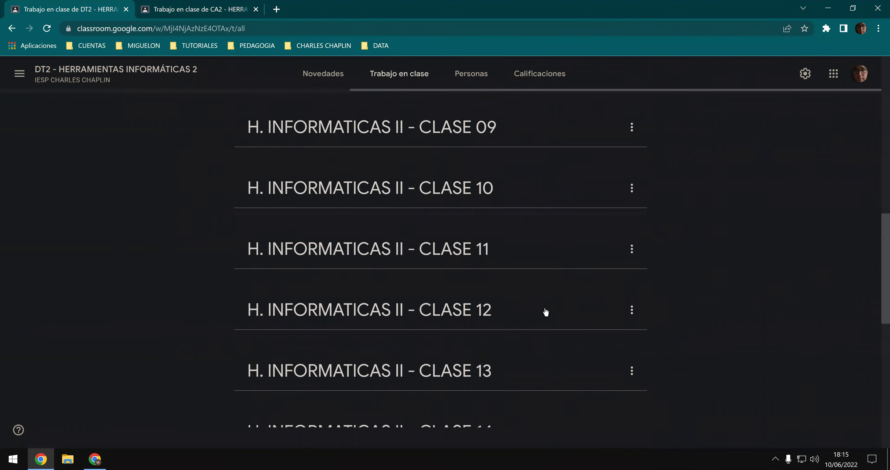
scroll(554, 322, down, 10)
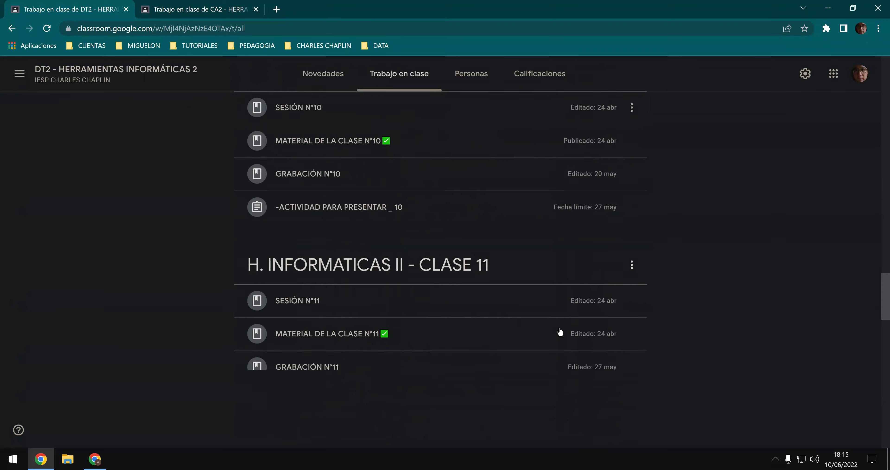
scroll(560, 334, down, 12)
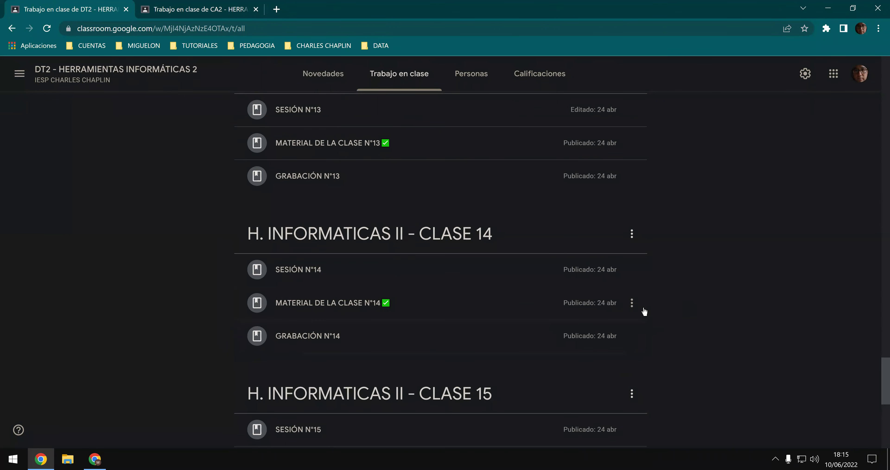
click(633, 305)
click(588, 331)
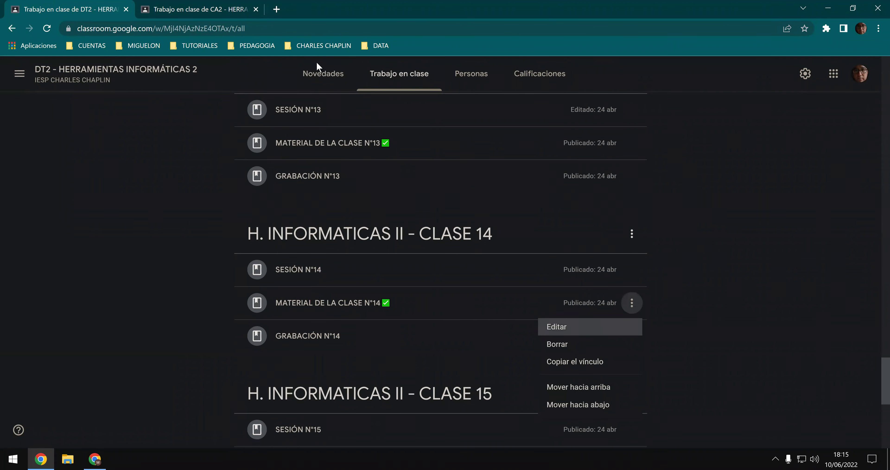
- Open MATERIAL DE LA CLASE N°13 of the CA2 class for editing
click(215, 7)
scroll(501, 297, down, 20)
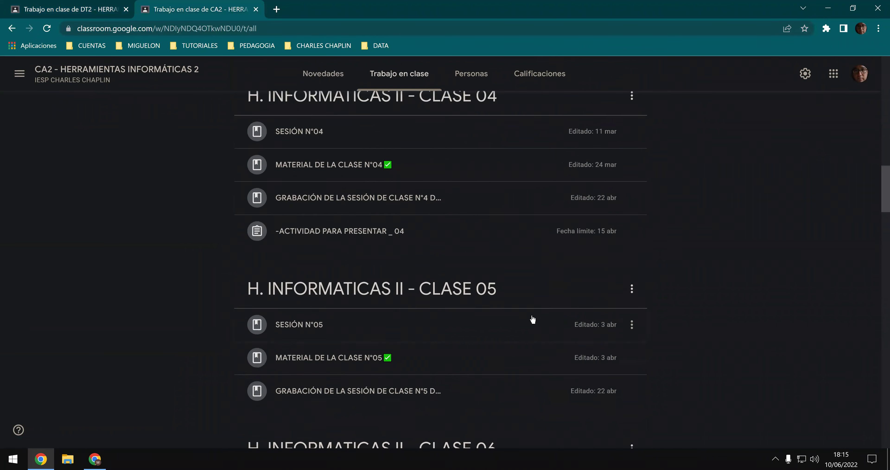
scroll(542, 324, down, 20)
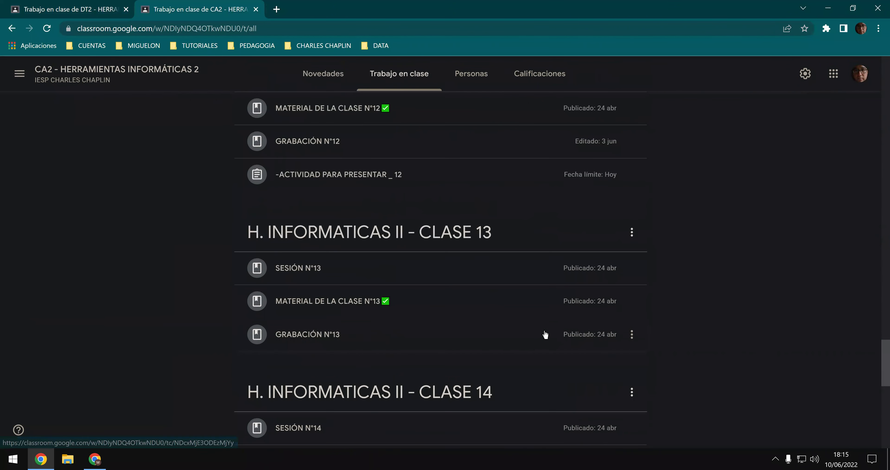
click(632, 303)
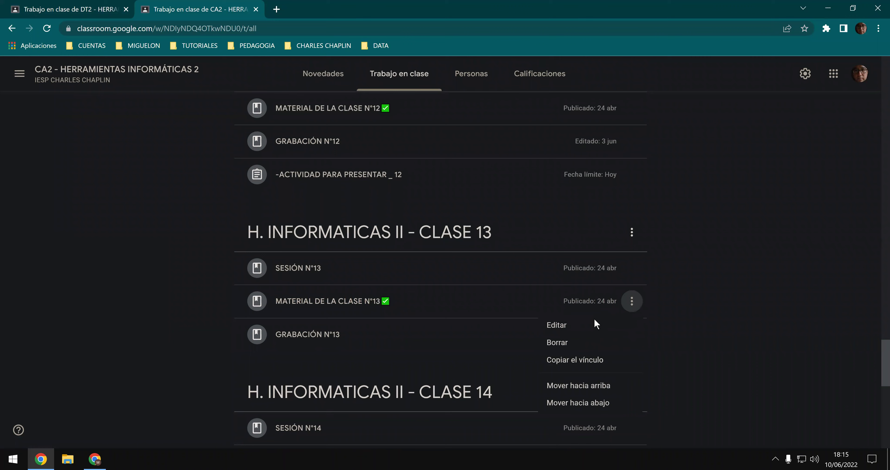
click(590, 325)
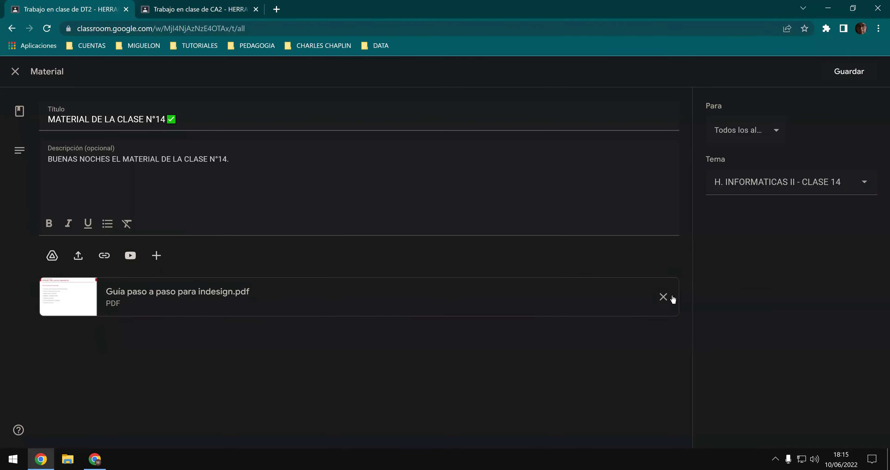
- Replace the InDesign guide PDF in DT2's MATERIAL DE LA CLASE N°14 with Páginas maestras.rar uploaded from the desktop
click(664, 297)
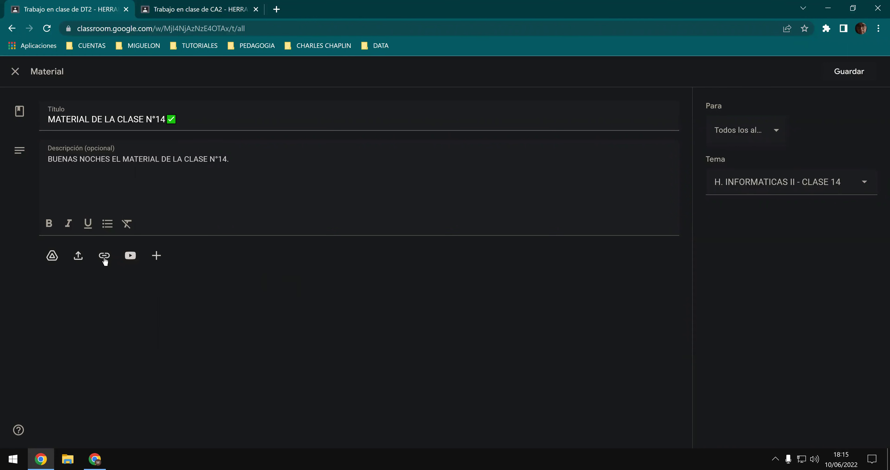
click(88, 257)
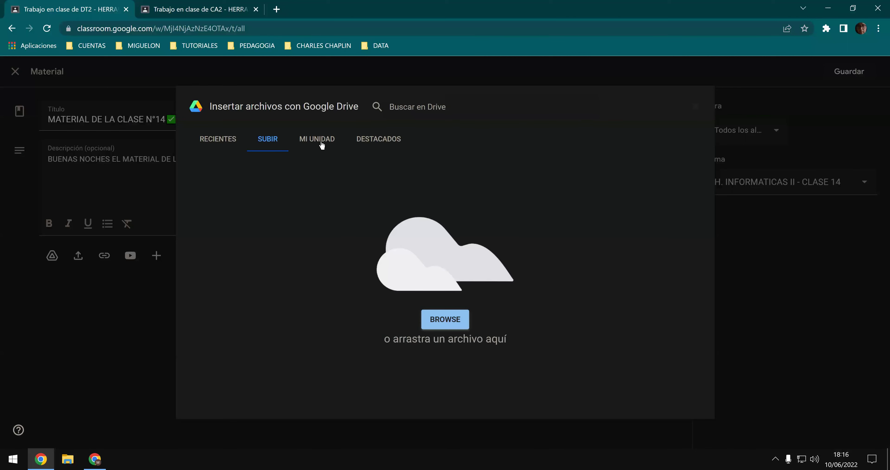
click(321, 144)
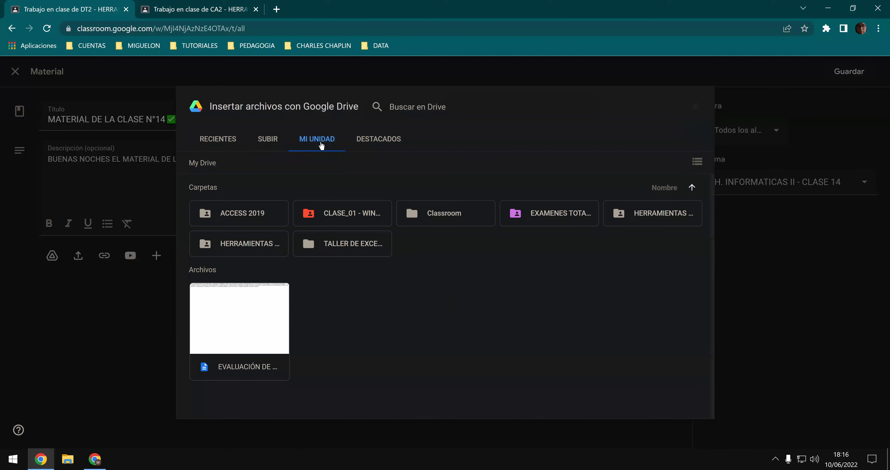
click(218, 140)
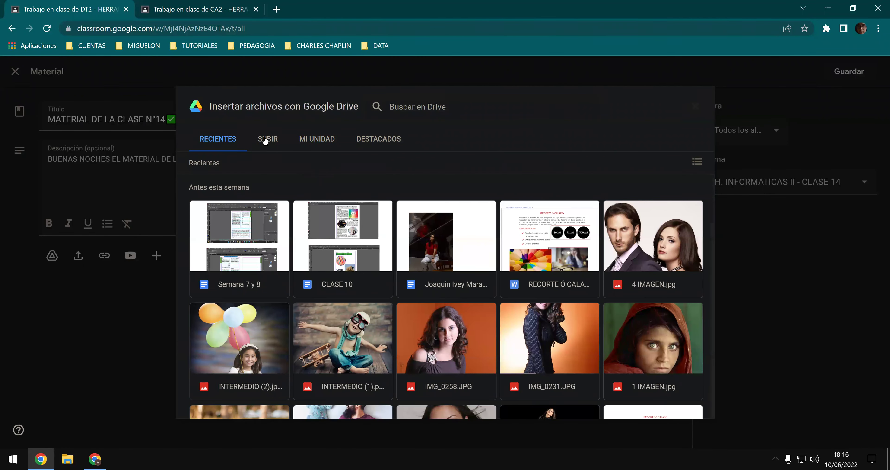
click(265, 140)
click(459, 320)
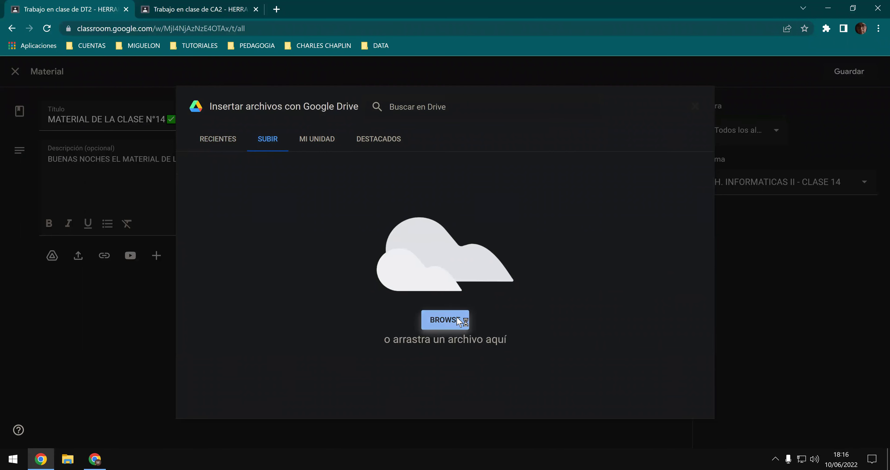
double_click(163, 79)
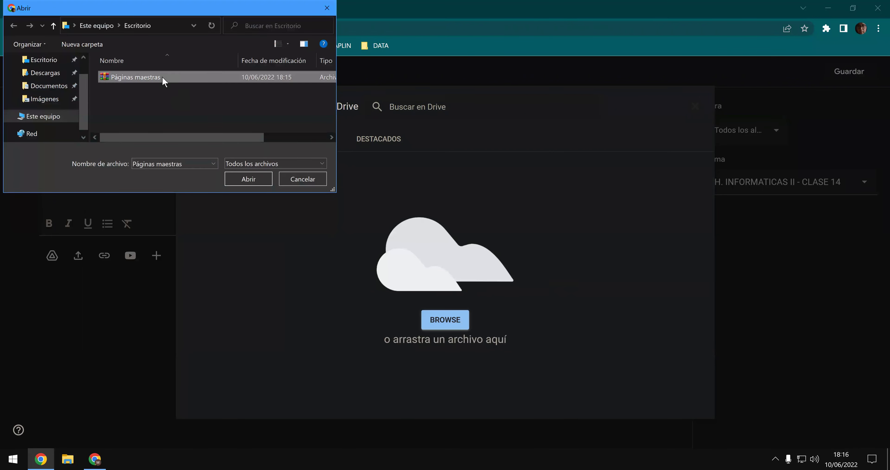
- Replace the InDesign guide PDF in CA2's MATERIAL DE LA CLASE N°13 with the Páginas maestras archive from the desktop
click(223, 6)
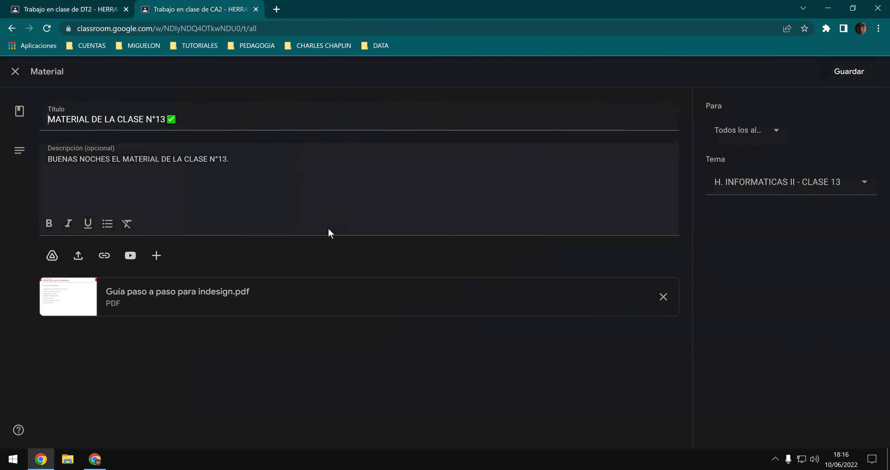
click(663, 297)
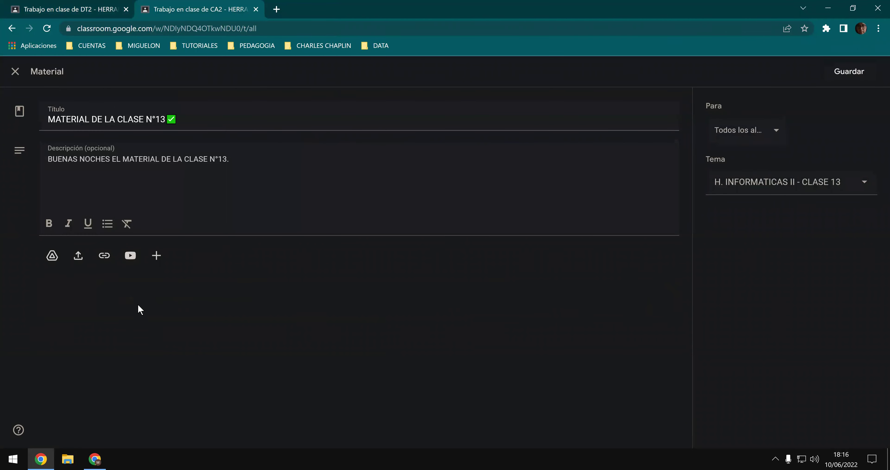
click(79, 259)
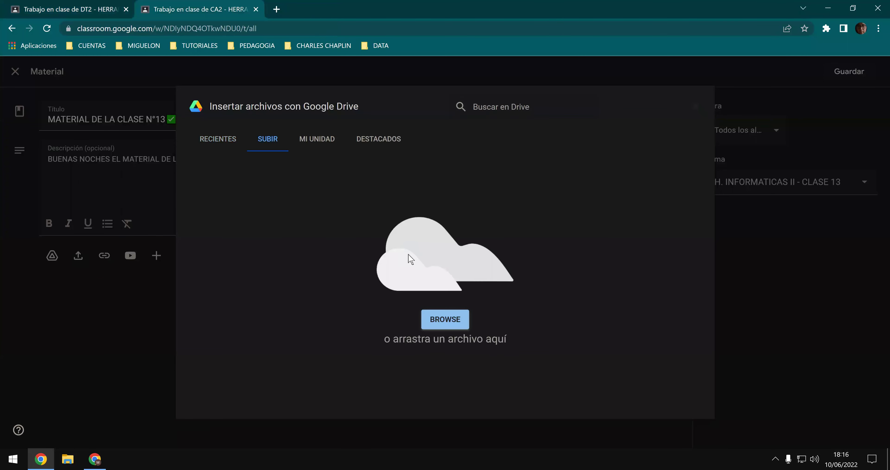
click(454, 322)
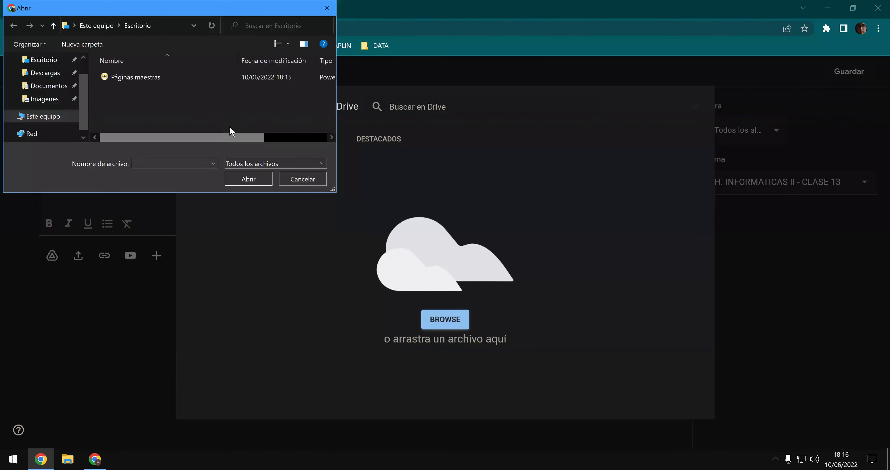
double_click(201, 83)
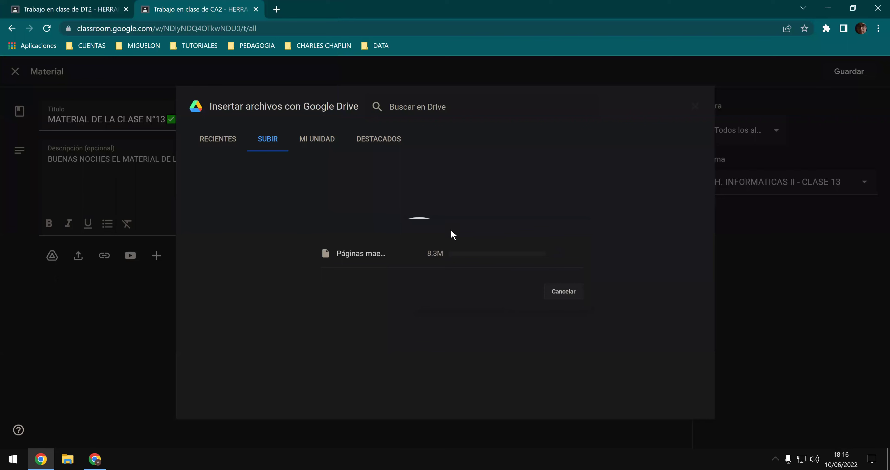
- Return to the DT2 class and save the edited MATERIAL DE LA CLASE N°14
key(ctrl+shift+Tab)
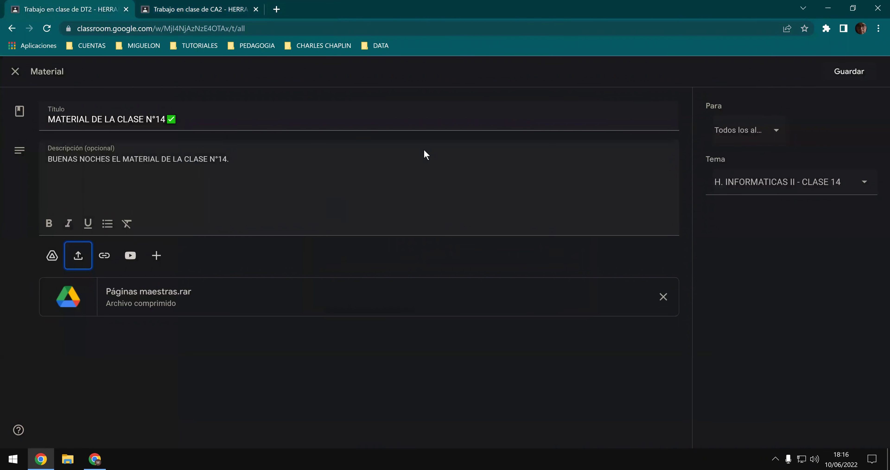
click(848, 72)
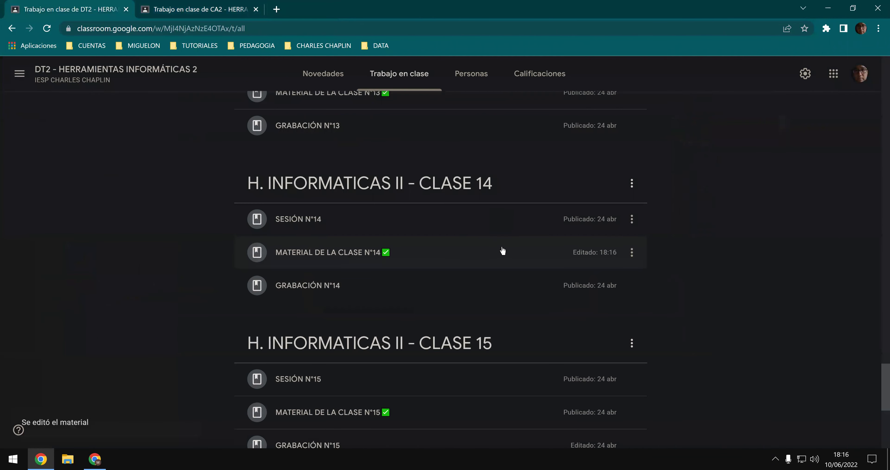
- Replace the InDesign guide PDF in DT2's MATERIAL DE LA CLASE N°13 with Páginas maestras.rar uploaded from the desktop
scroll(501, 250, up, 1)
click(632, 147)
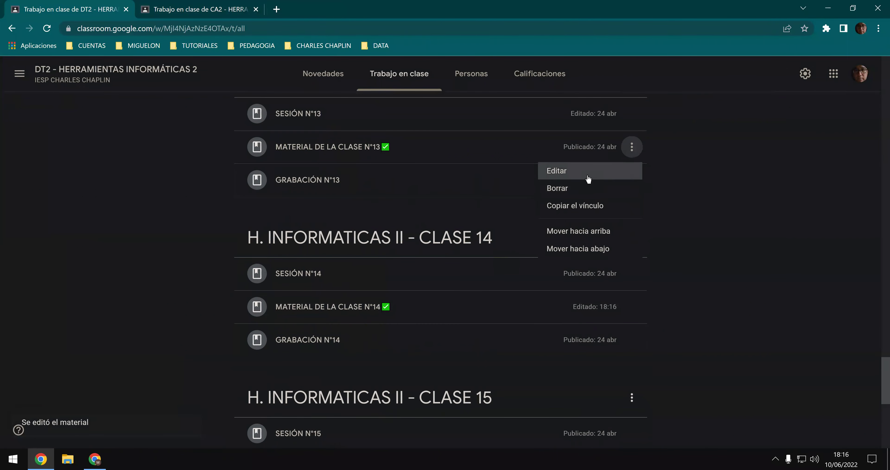
click(589, 179)
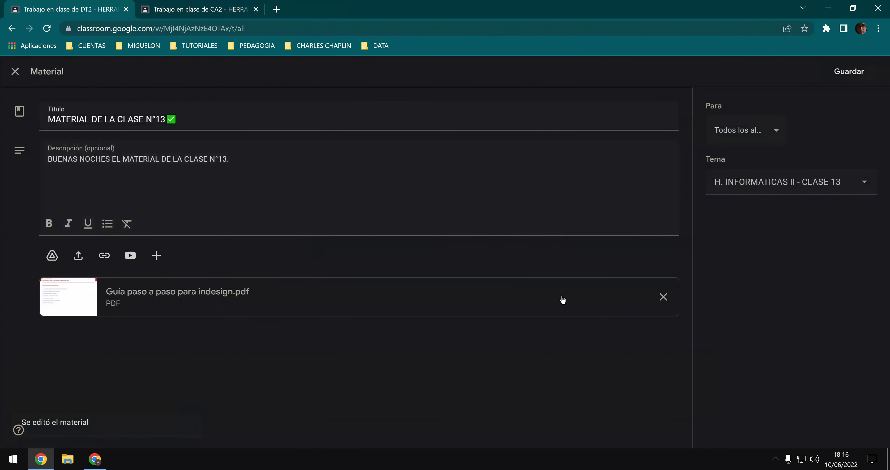
click(663, 297)
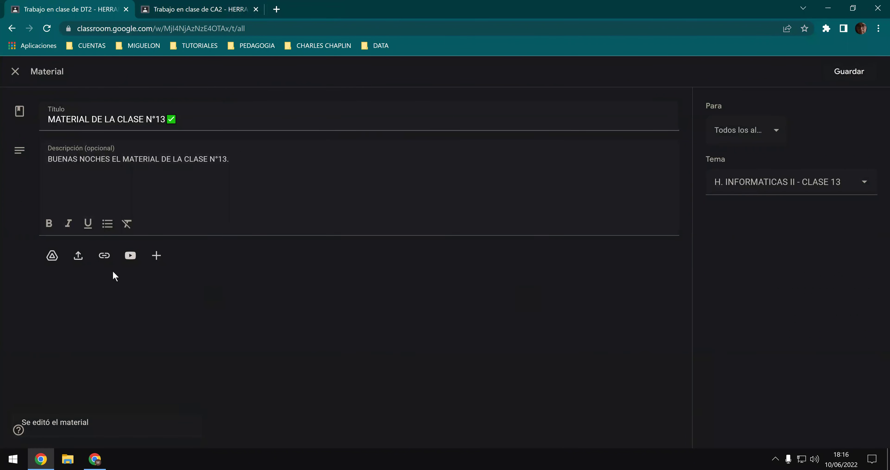
click(79, 256)
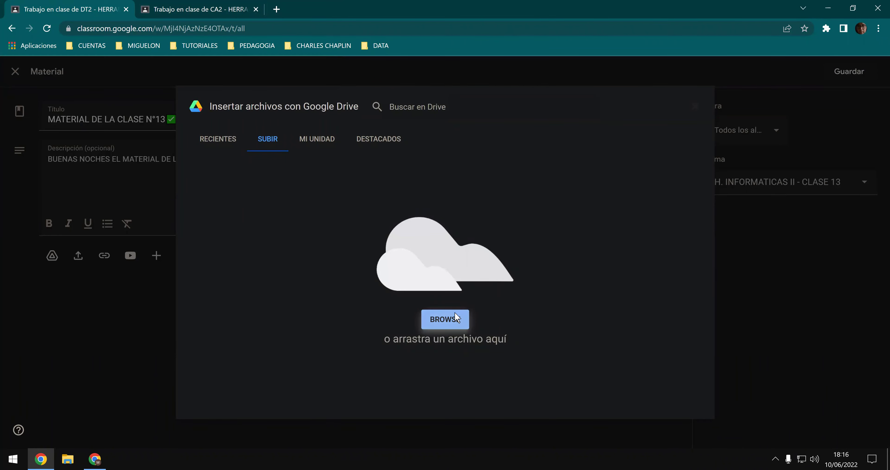
click(455, 316)
double_click(189, 79)
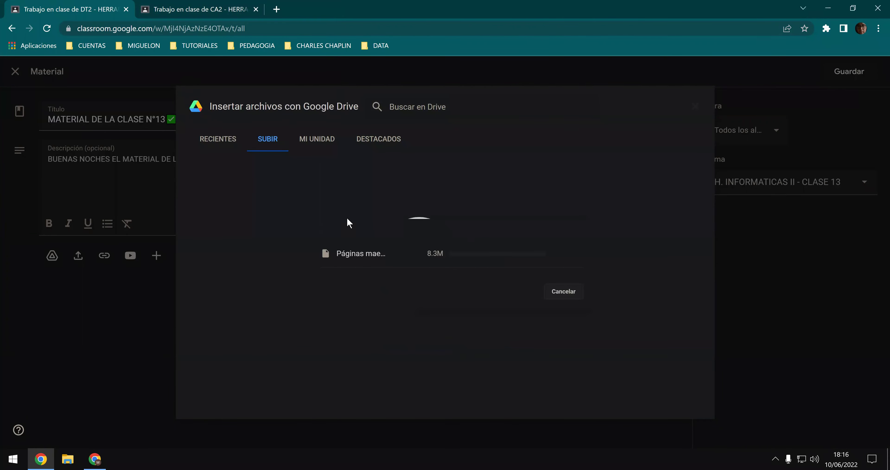
- In the CA2 class, save MATERIAL DE LA CLASE N°13 and remove the InDesign guide PDF from MATERIAL DE LA CLASE N°14
click(219, 8)
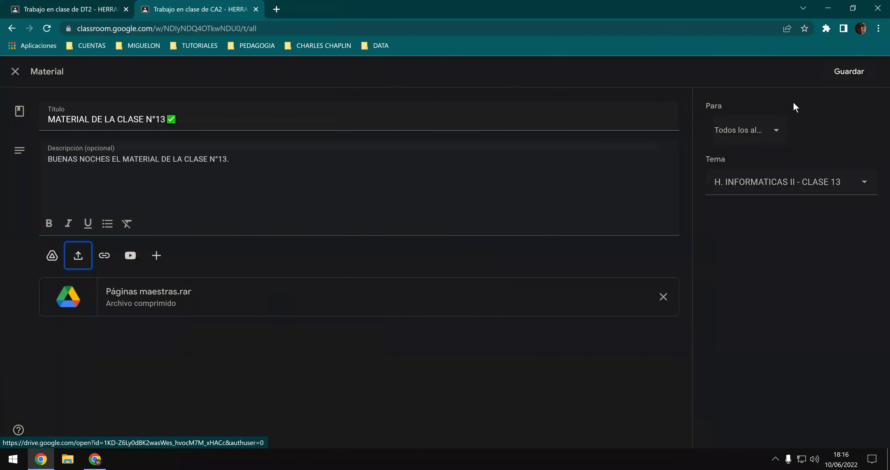
click(850, 72)
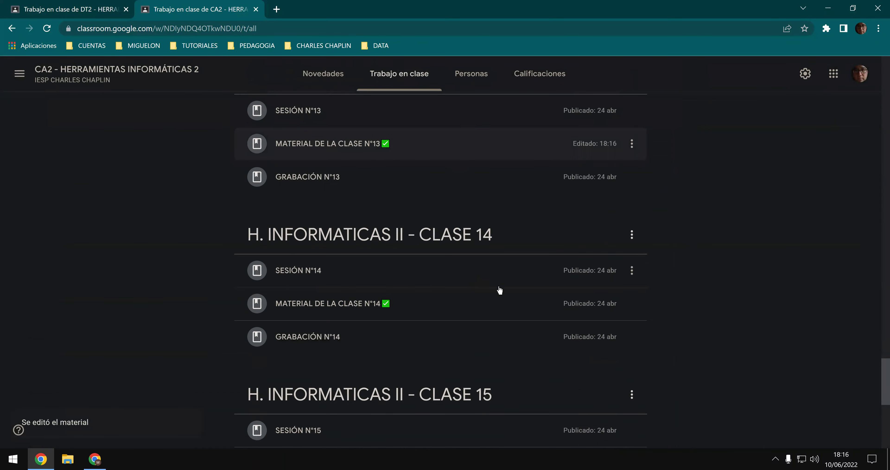
click(632, 304)
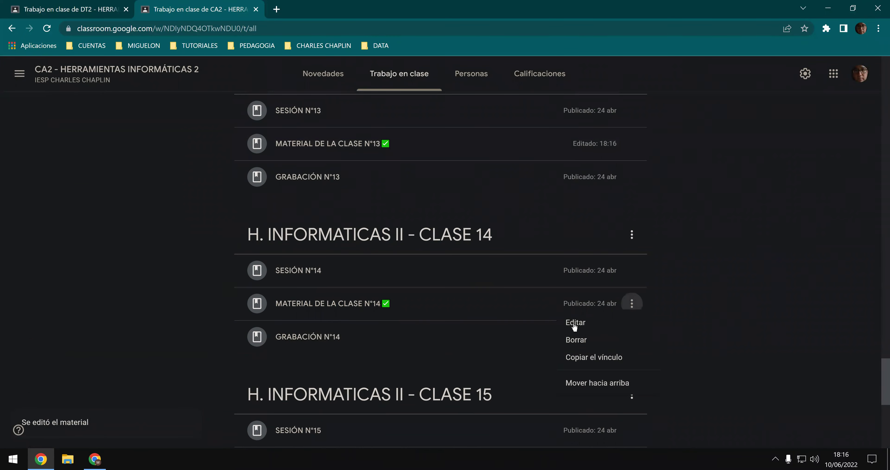
click(563, 330)
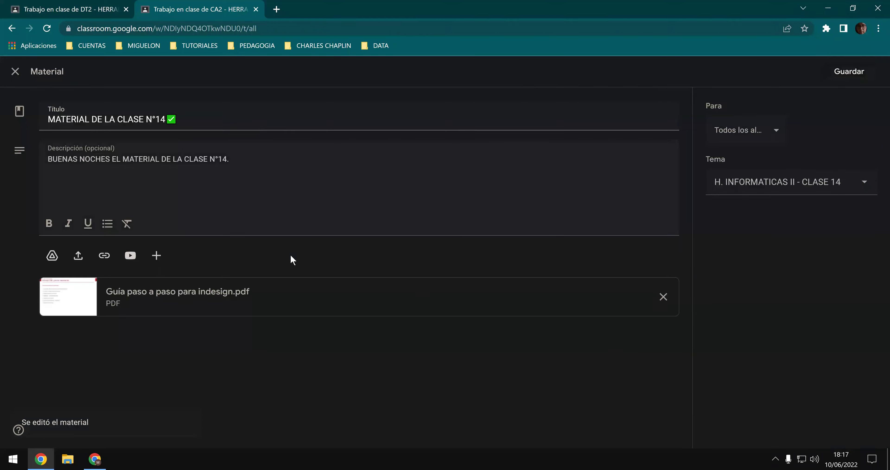
click(663, 296)
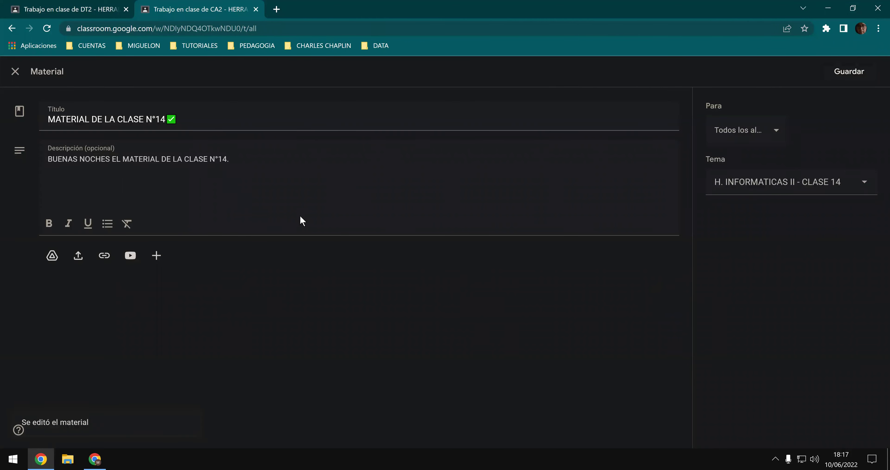
- Save DT2's MATERIAL DE LA CLASE N°13 and attach Páginas maestras.rar from the desktop to CA2's MATERIAL DE LA CLASE N°14
click(104, 6)
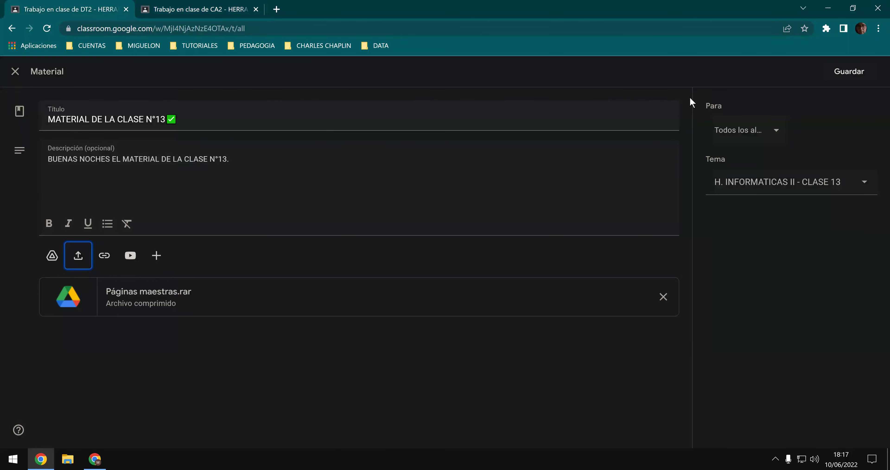
click(840, 73)
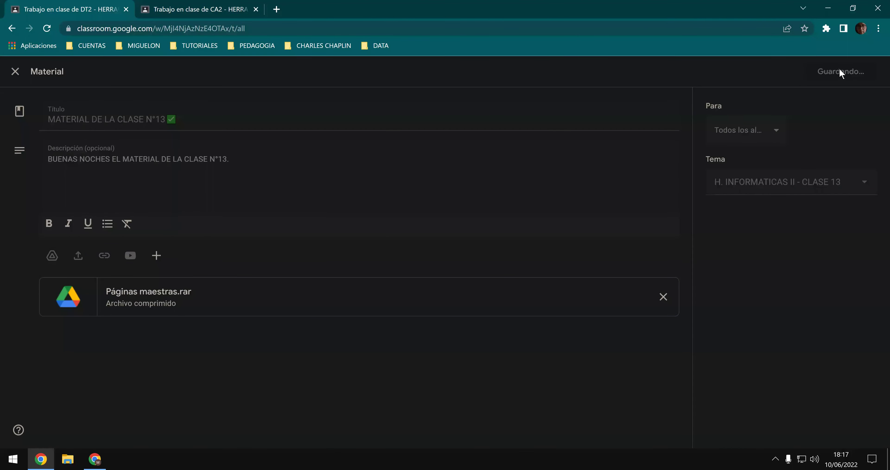
click(214, 7)
click(462, 322)
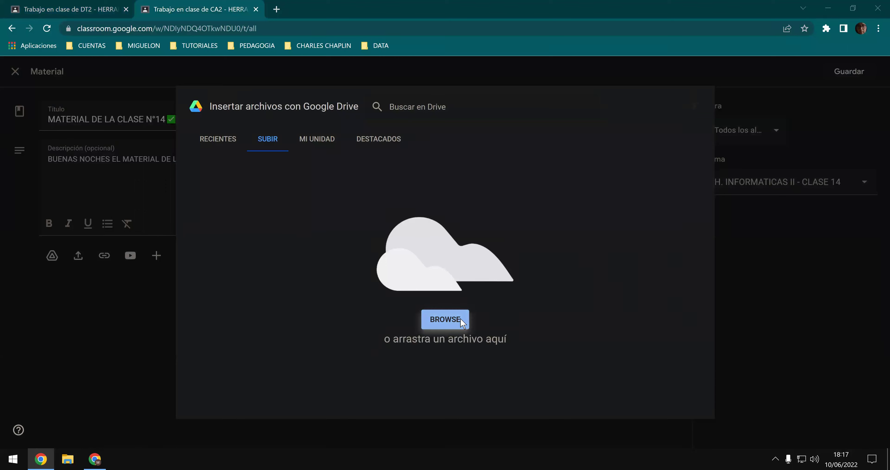
click(189, 76)
double_click(188, 75)
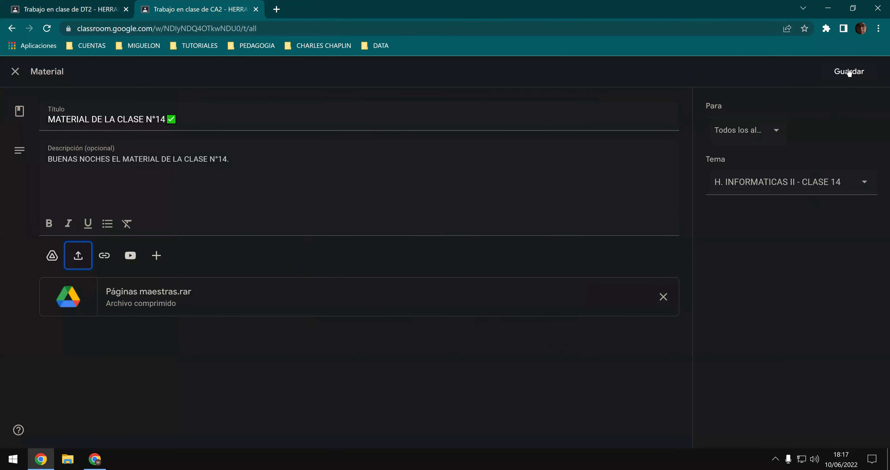
- Save CA2's MATERIAL DE LA CLASE N°14 and open MATERIAL DE LA CLASE N°15 for editing in both DT2 and CA2
key(ctrl+shift+Tab)
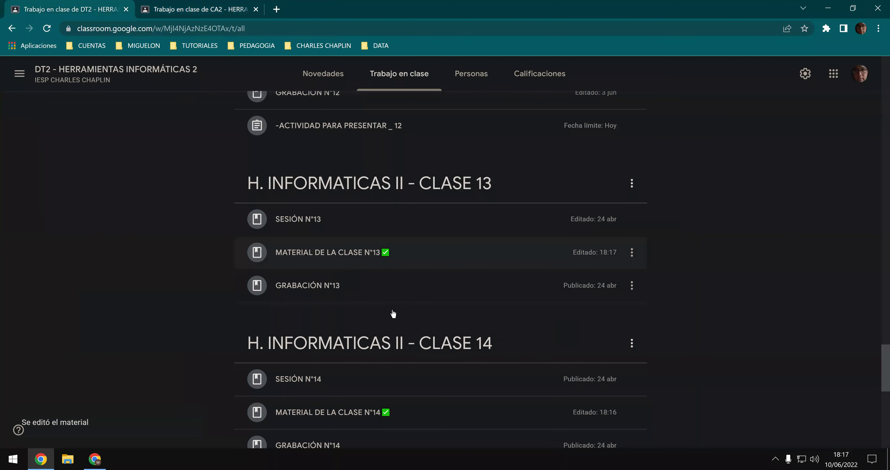
scroll(391, 312, down, 5)
click(636, 355)
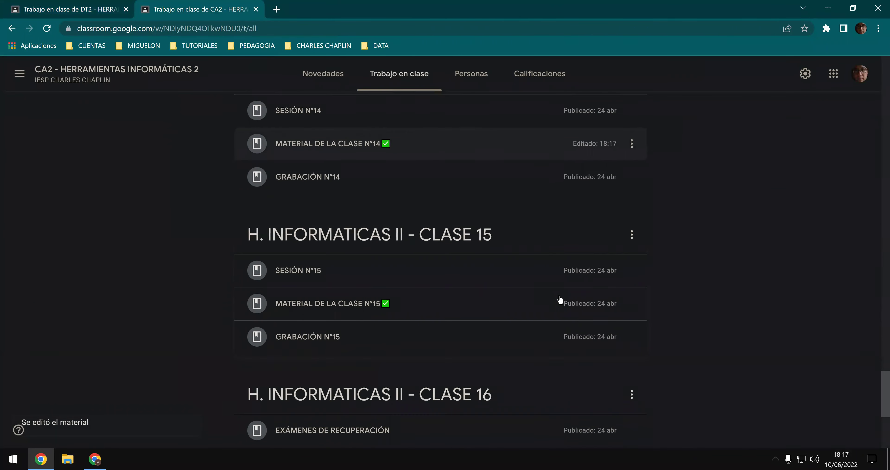
scroll(560, 299, down, 2)
click(636, 252)
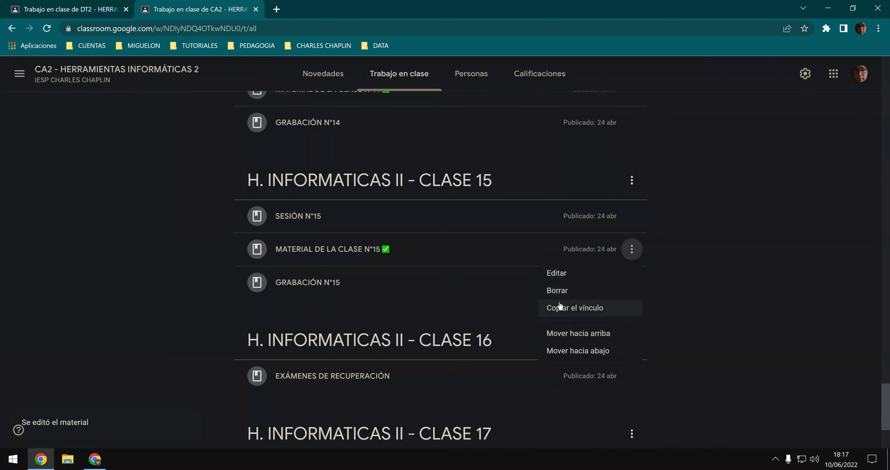
click(557, 273)
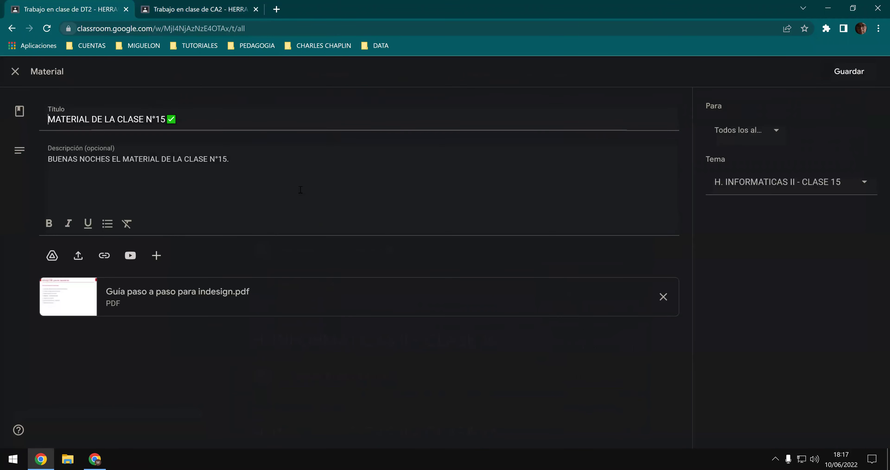
- Remove the InDesign guide PDF from MATERIAL DE LA CLASE N°15 in both the DT2 and CA2 classes
click(663, 297)
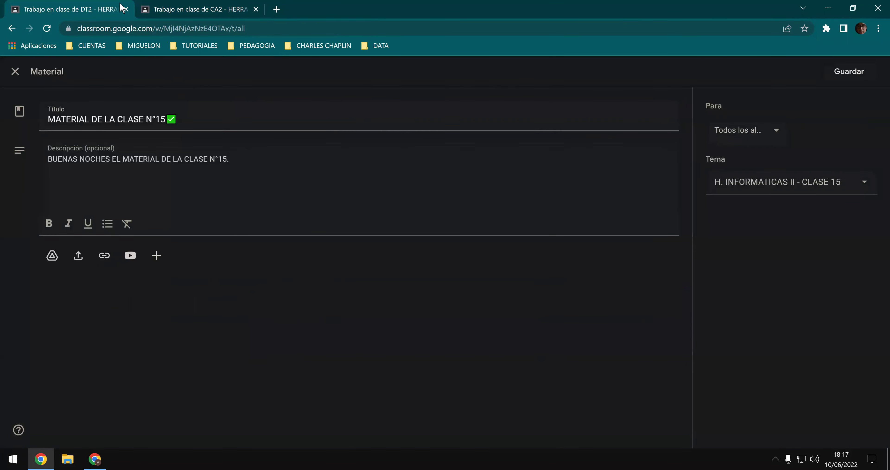
click(191, 15)
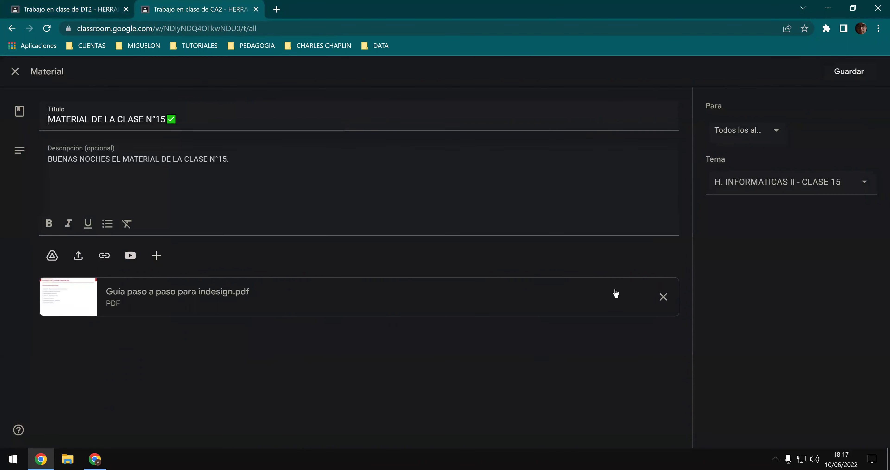
click(664, 297)
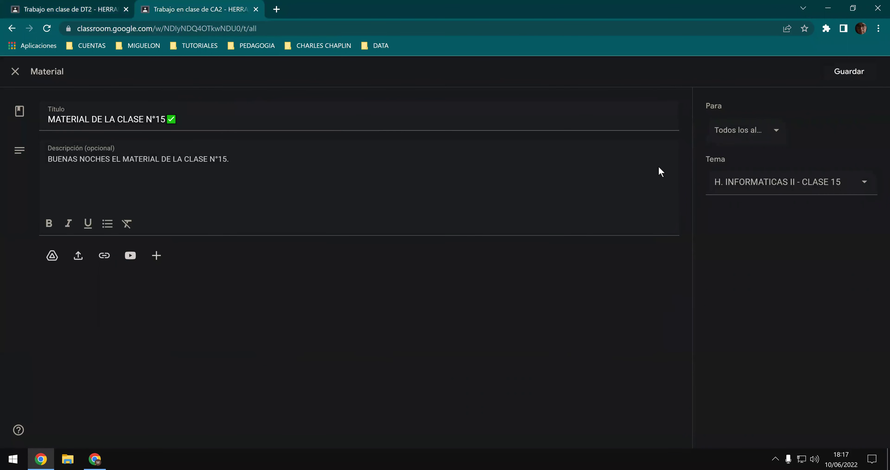
- Attach Páginas maestras.rar from the desktop to CA2's MATERIAL DE LA CLASE N°15 and save the material
click(78, 257)
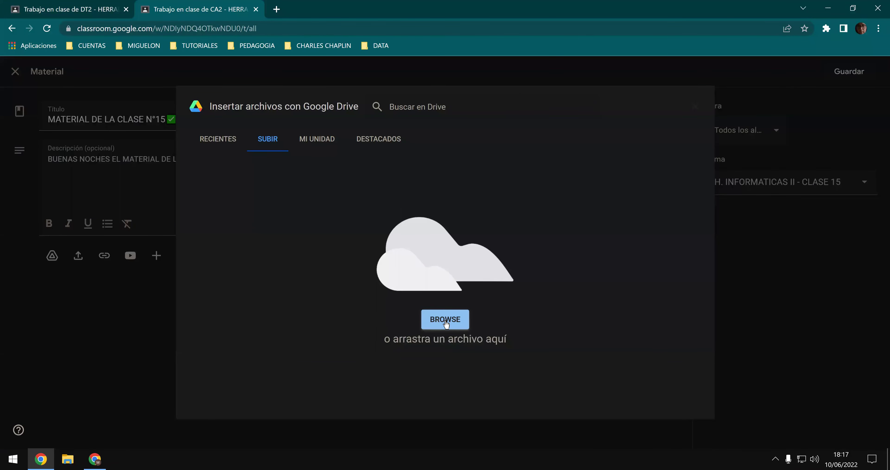
click(446, 320)
double_click(181, 76)
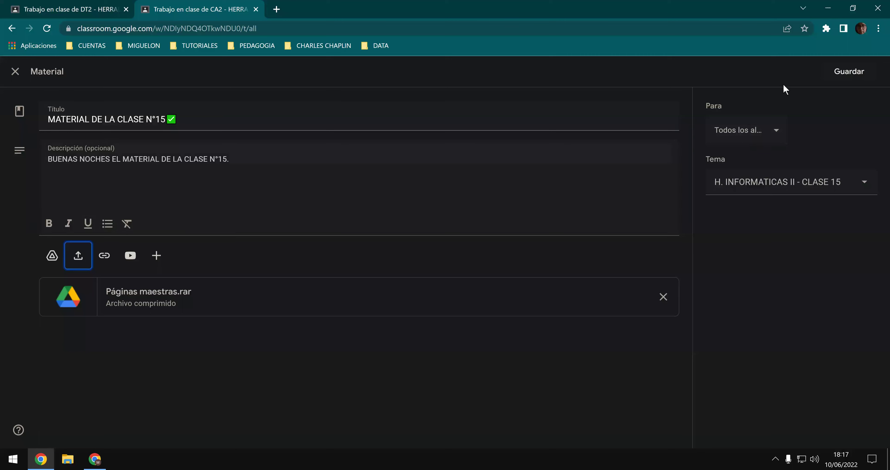
click(856, 73)
- Upload Páginas maestras.rar from the desktop to DT2's MATERIAL DE LA CLASE N°15 and save it
click(56, 9)
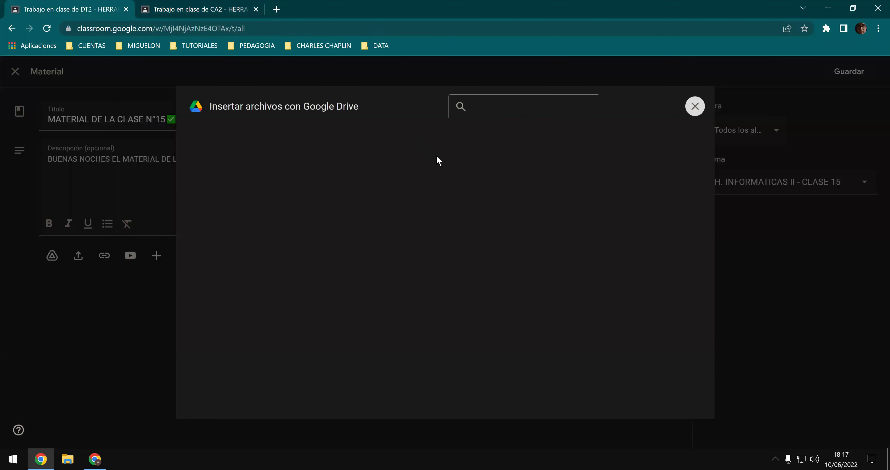
click(464, 318)
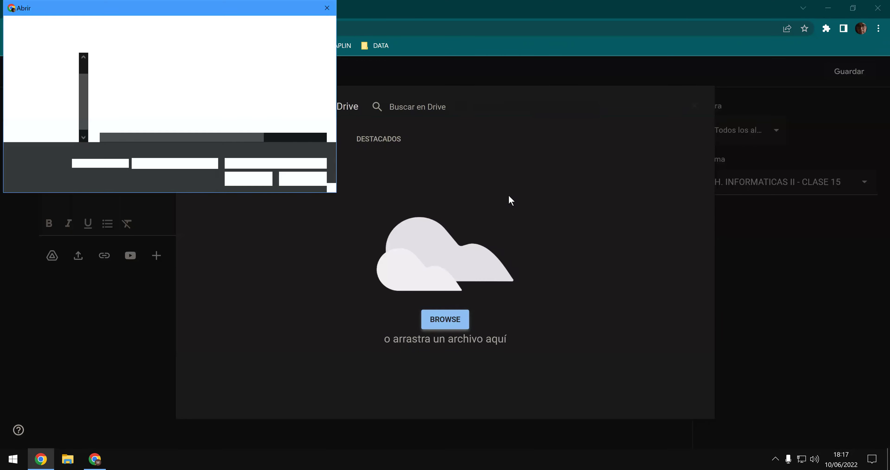
double_click(163, 77)
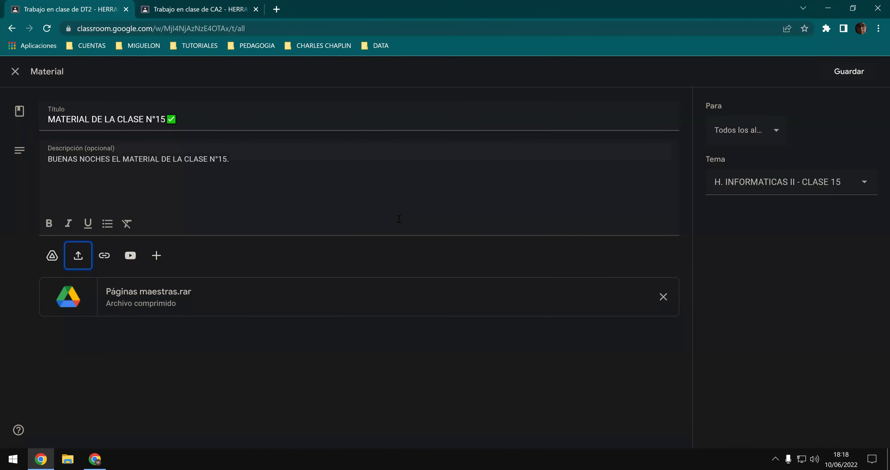
click(849, 72)
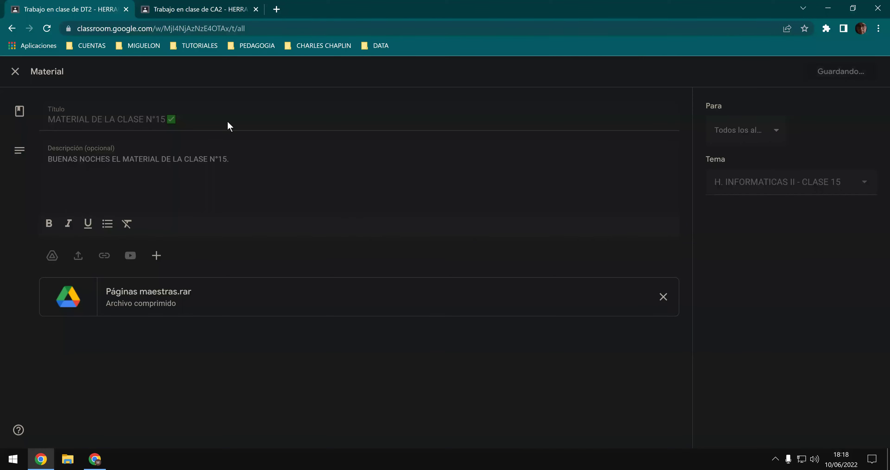
- Check the MATERIAL DE LA CLASE N°15 entry in the classwork lists of CA2 and DT2
click(189, 8)
scroll(507, 225, up, 2)
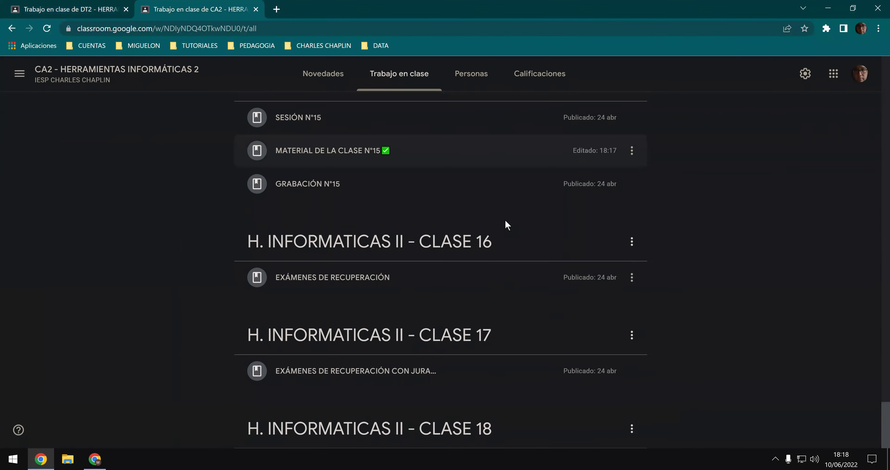
scroll(507, 225, up, 1)
click(109, 8)
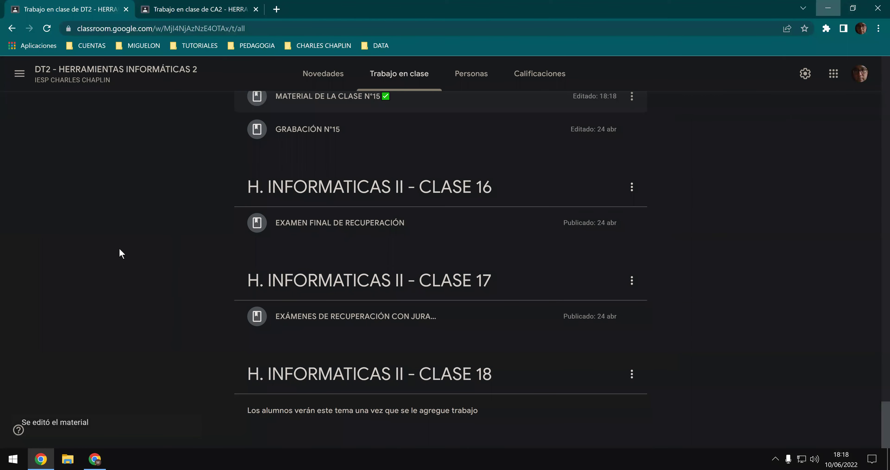
- Switch to the desktop and extract Páginas maestras.rar with WinRAR into a Páginas maestras folder there, closing the archive window
key(super+d)
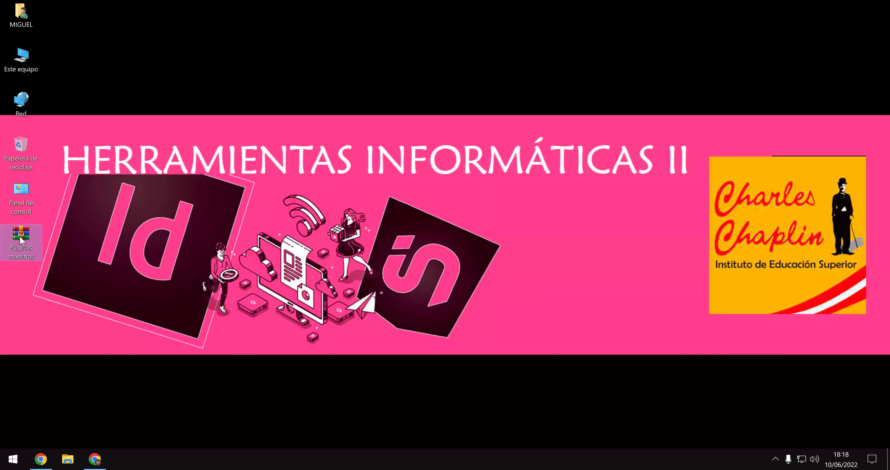
double_click(20, 236)
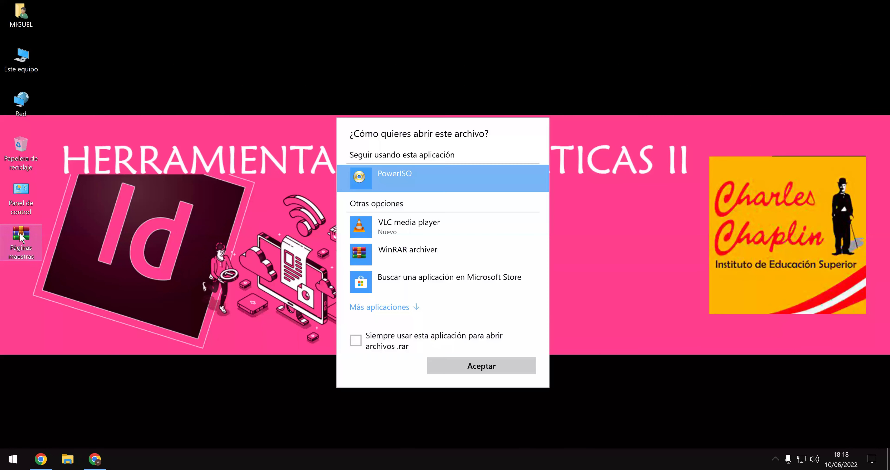
double_click(394, 253)
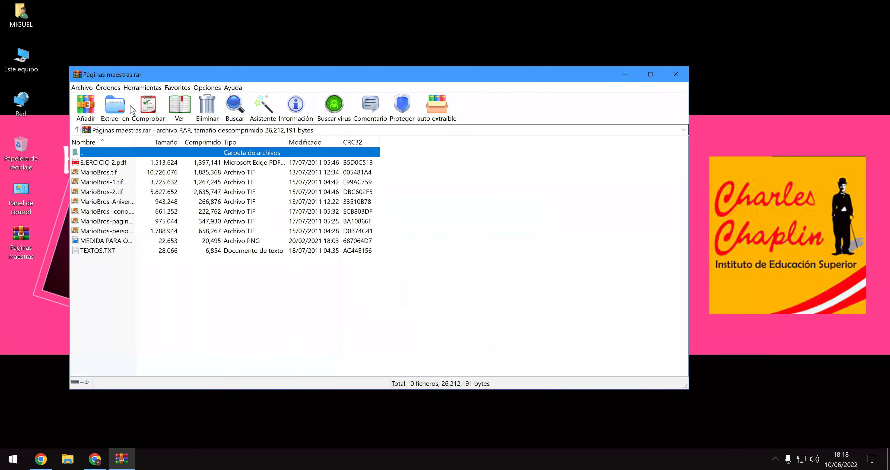
click(115, 107)
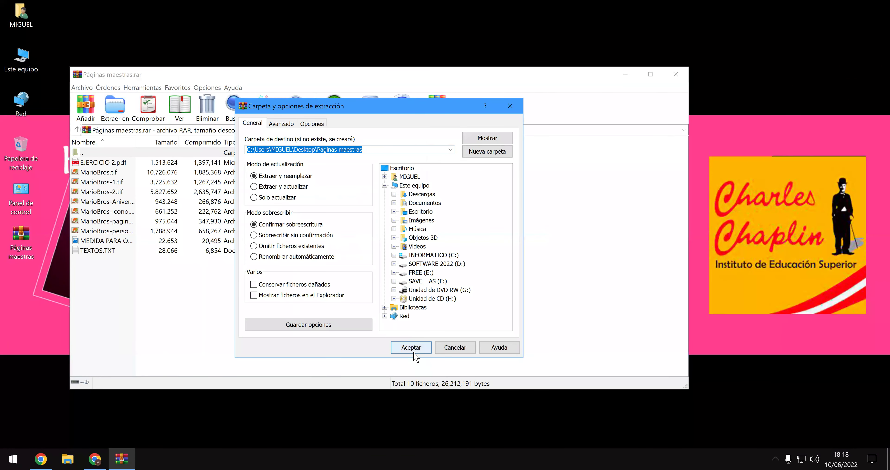
click(411, 347)
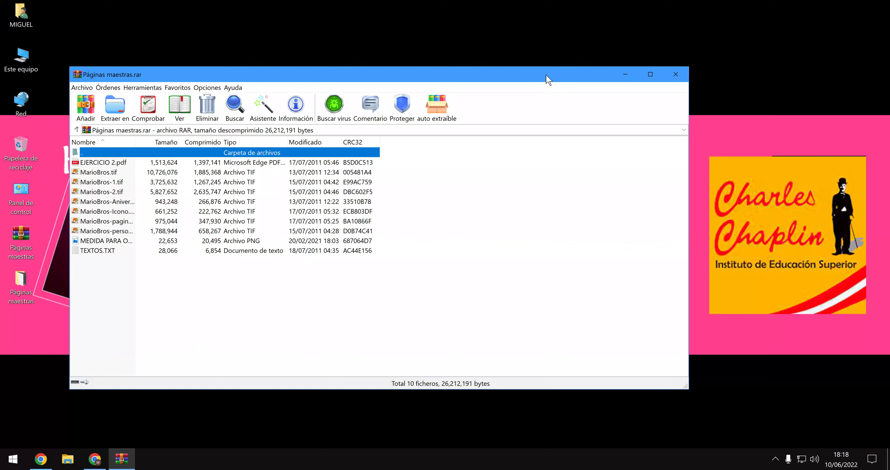
drag(546, 74, 610, 99)
key(alt+F4)
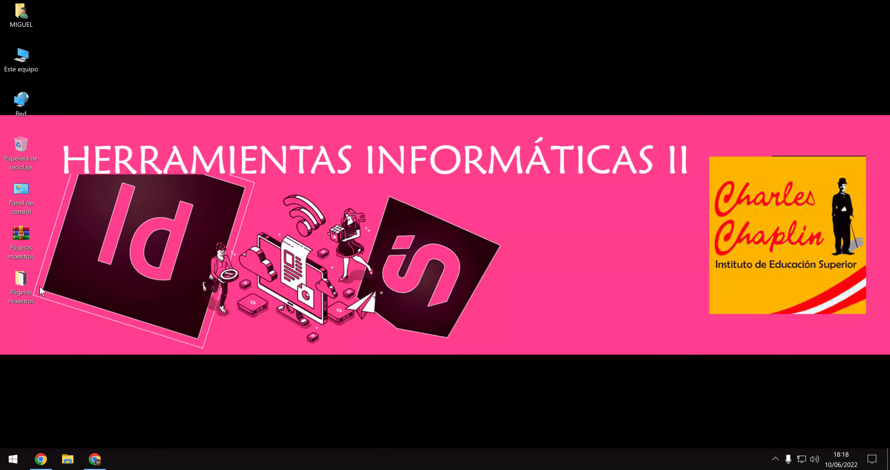
- Delete the Páginas maestras RAR archive from the desktop and open the extracted Páginas maestras folder
right_click(30, 238)
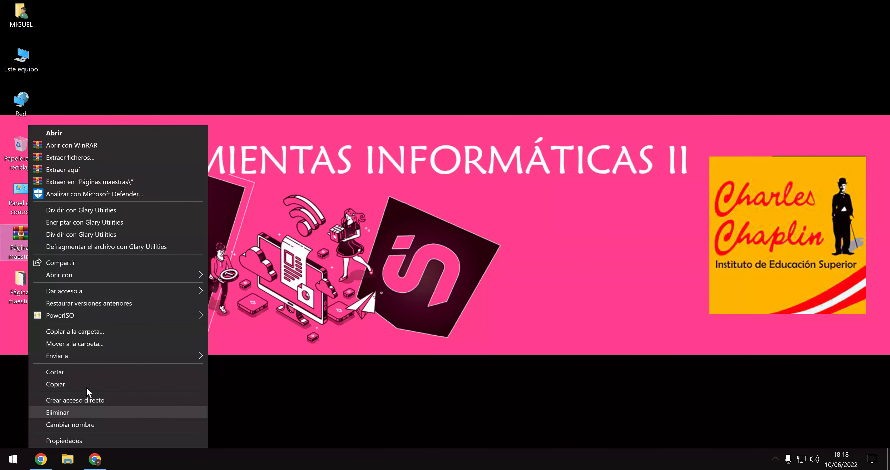
click(83, 412)
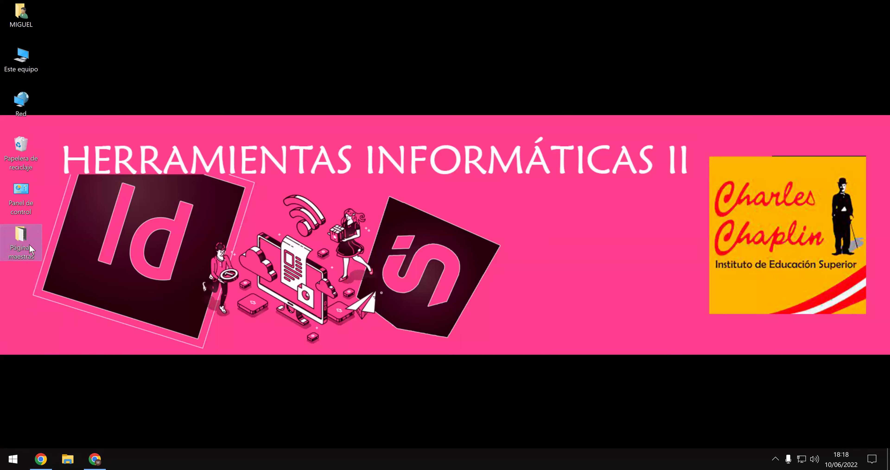
double_click(27, 243)
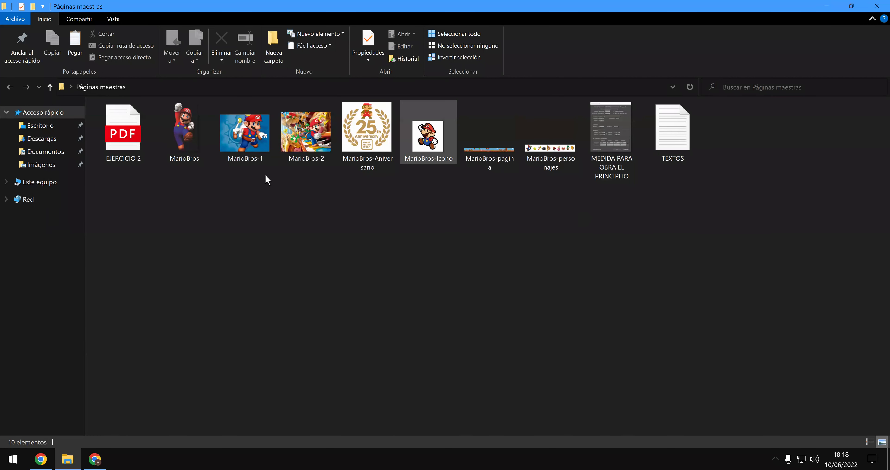
- Open EJERCICIO 2.pdf at a reduced zoom and accept Microsoft Edge's offer to bring over data from other browsers
double_click(126, 136)
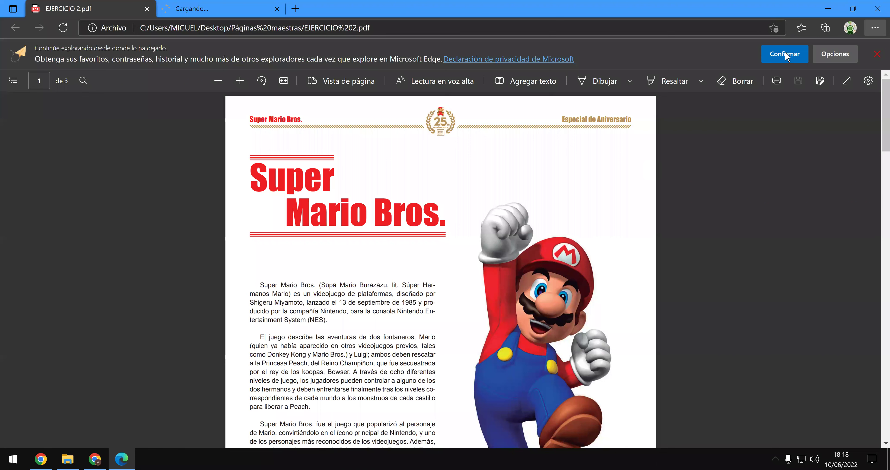
key(ctrl+minus)
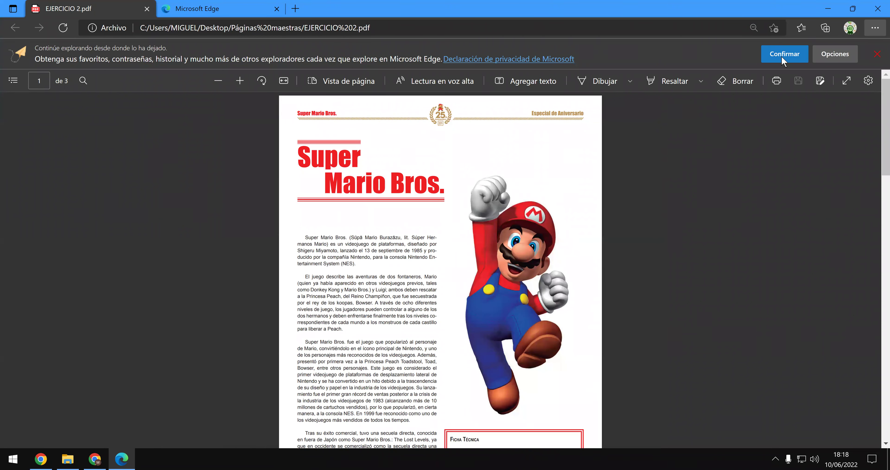
click(784, 54)
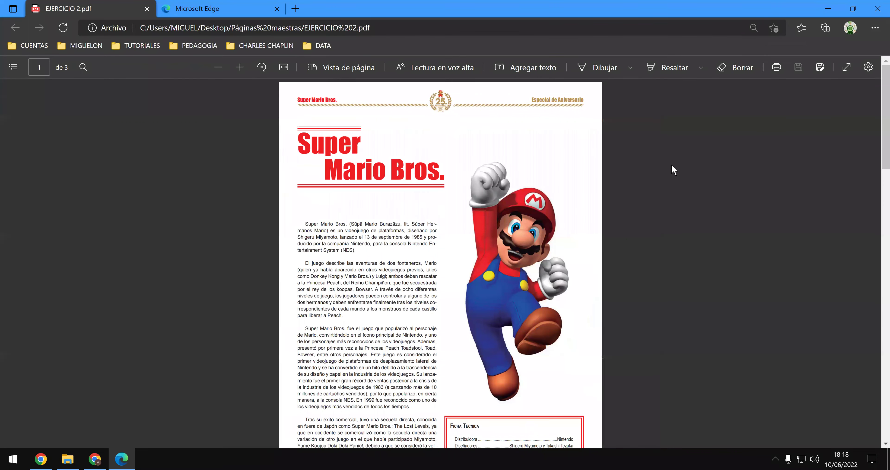
- Examine all three pages of the Super Mario Bros. exercise PDF, from the cover to the Personajes page and back
scroll(666, 176, down, 1)
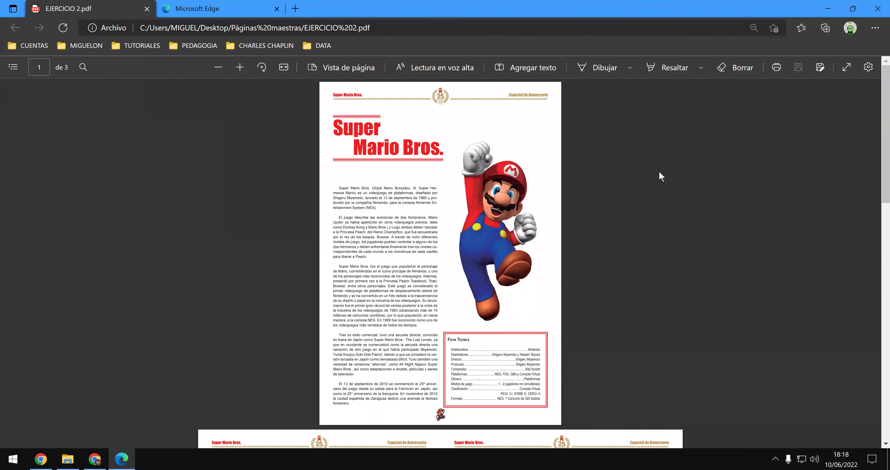
scroll(662, 207, down, 2)
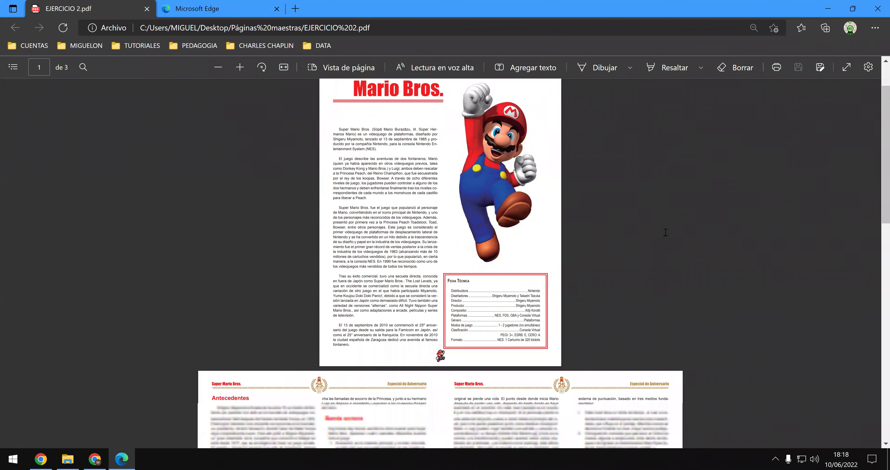
scroll(668, 242, down, 3)
scroll(668, 243, down, 10)
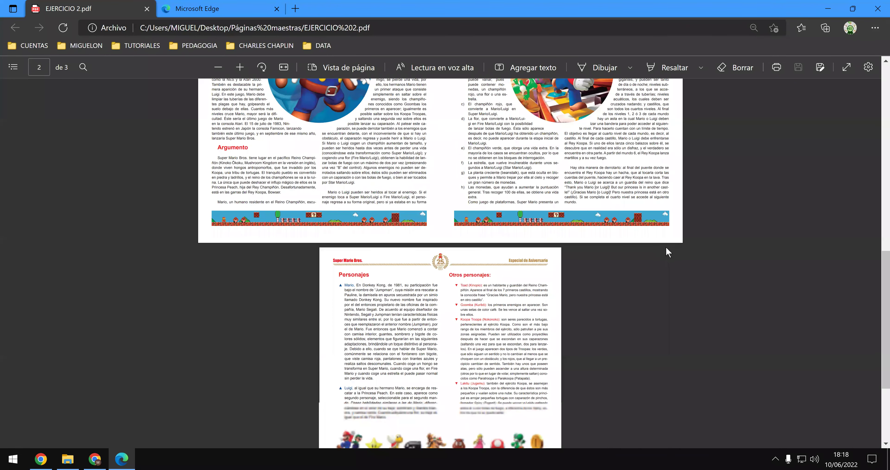
scroll(708, 244, down, 5)
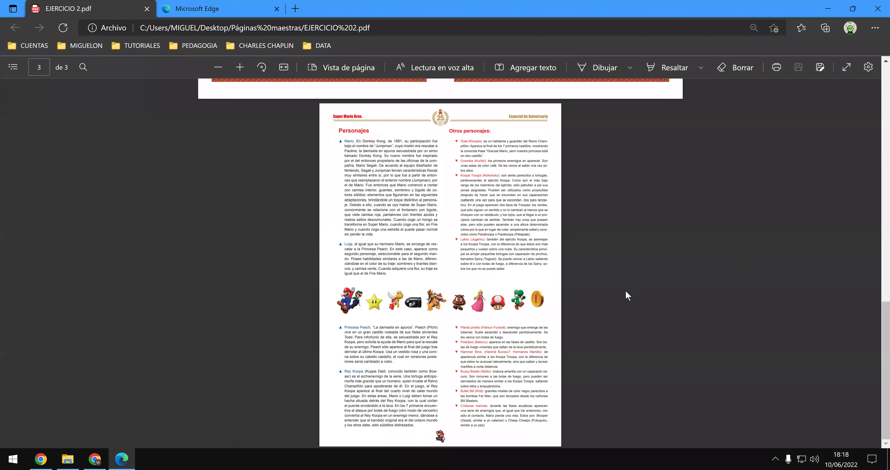
scroll(626, 293, up, 2)
scroll(627, 291, up, 6)
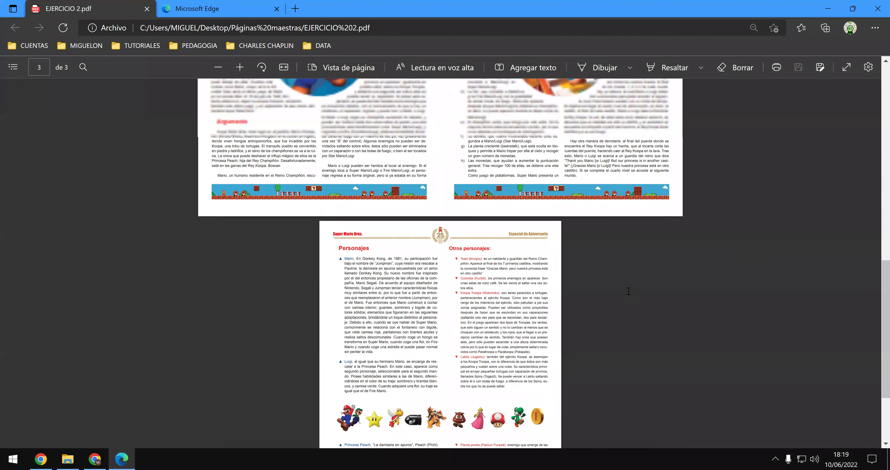
scroll(656, 245, up, 10)
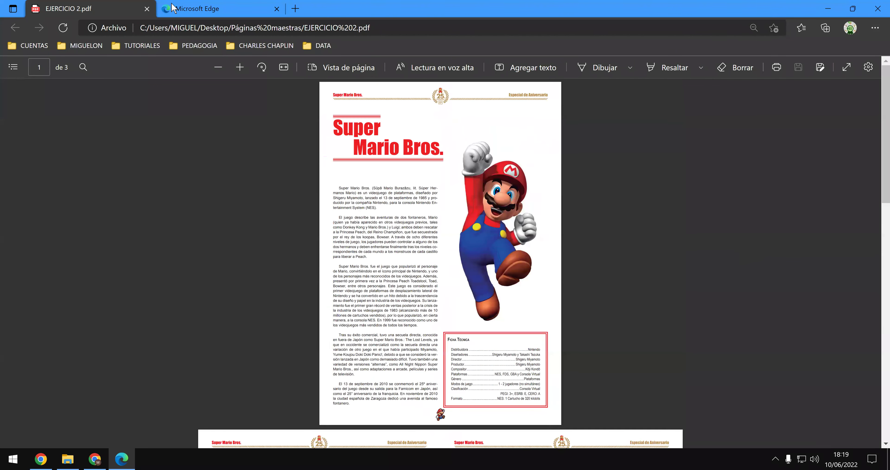
- Close the Microsoft Edge update page and dismiss the notice about installed extensions
click(278, 15)
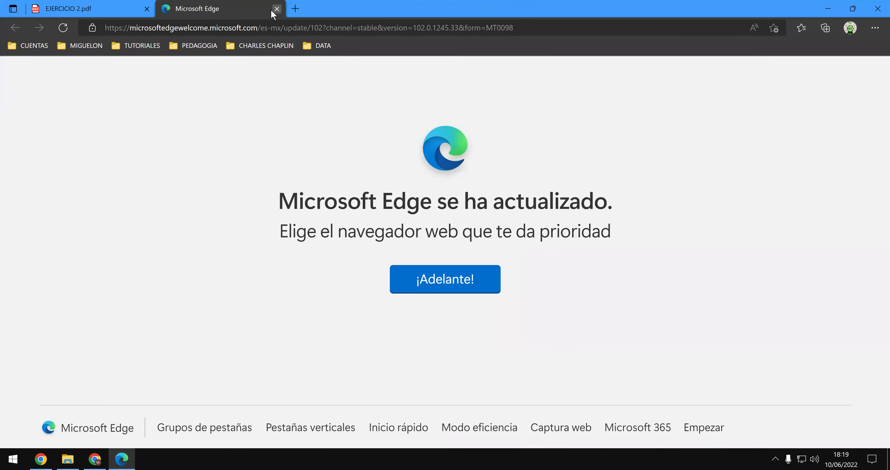
click(277, 11)
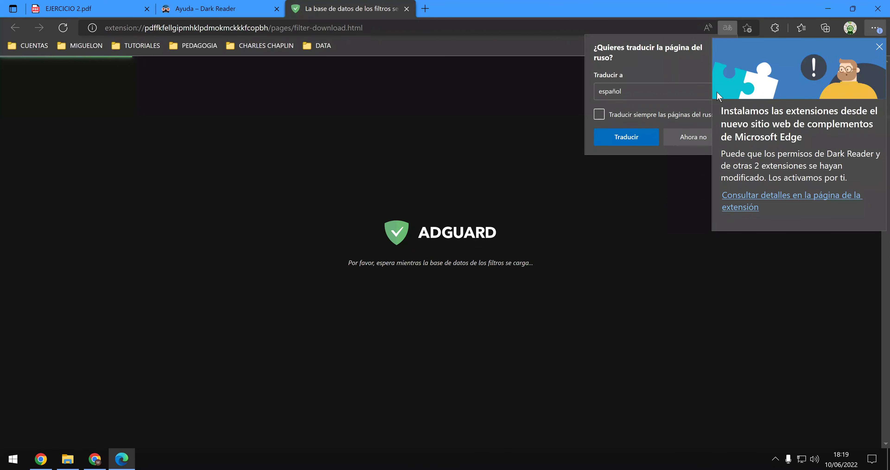
click(880, 47)
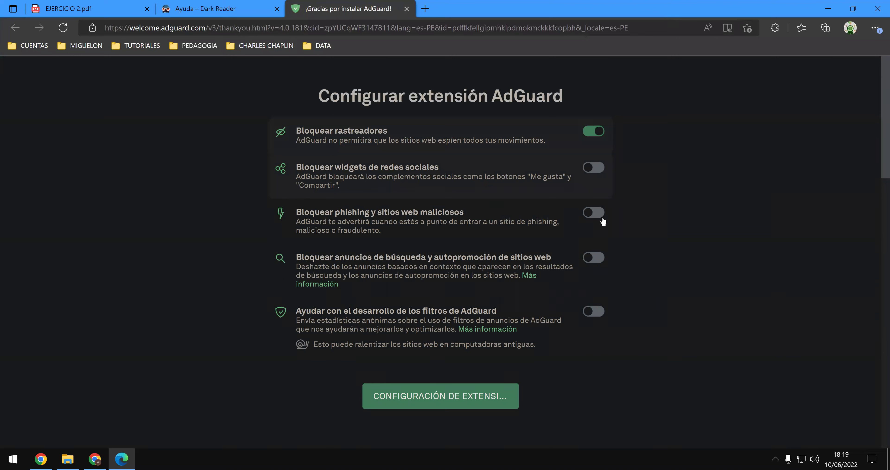
- Enable the remaining AdGuard extension options and close the AdGuard, Dark Reader and AdBlock tabs
click(603, 277)
click(596, 311)
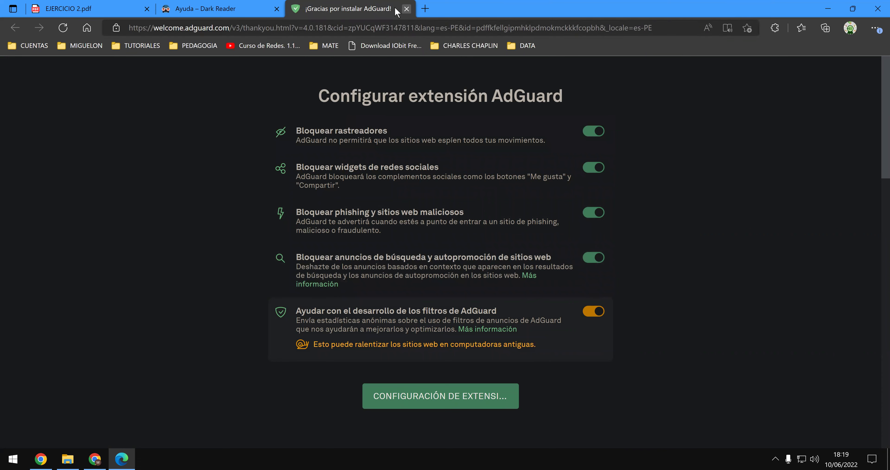
key(ctrl+w)
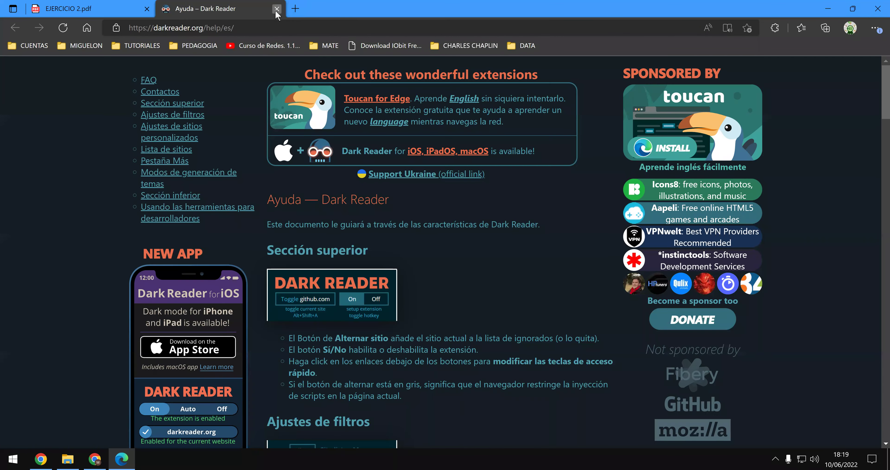
key(ctrl+w)
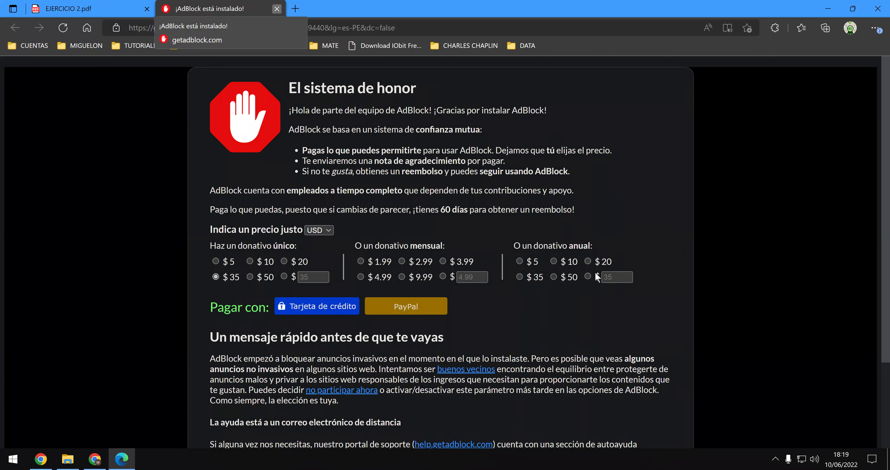
key(ctrl+w)
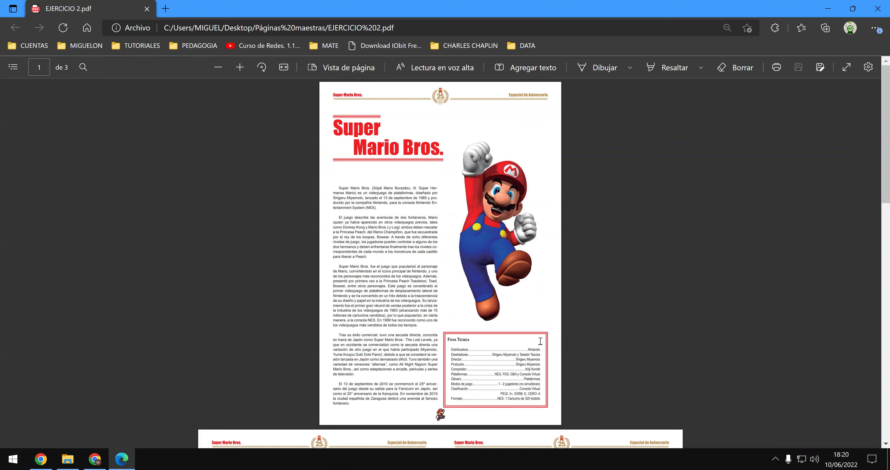
- Review the inner spread and final page of EJERCICIO 2.pdf, and minimize the PDF and the Páginas maestras folder
scroll(540, 341, down, 10)
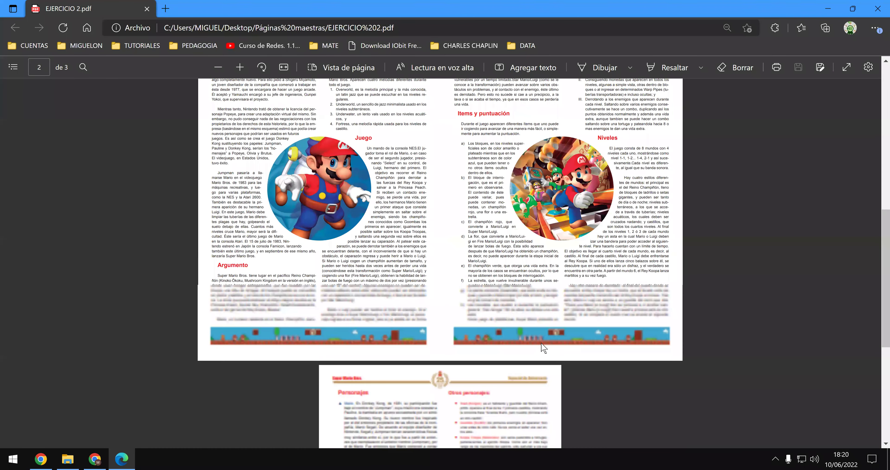
scroll(544, 347, down, 8)
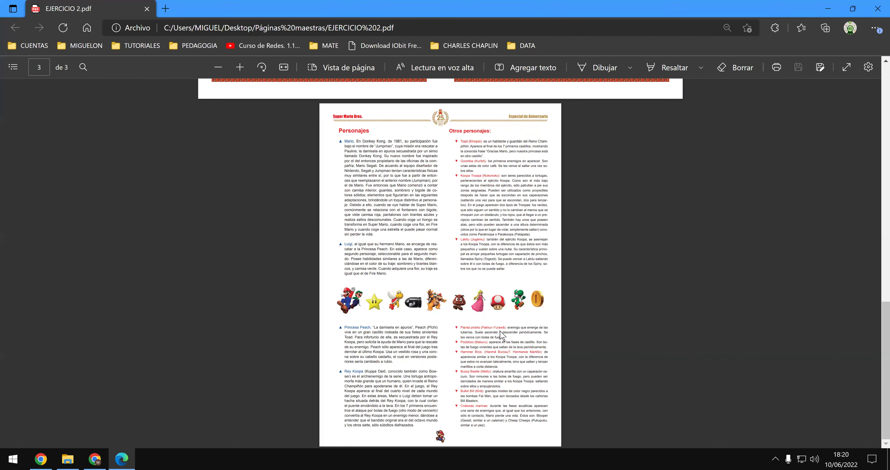
scroll(580, 260, up, 5)
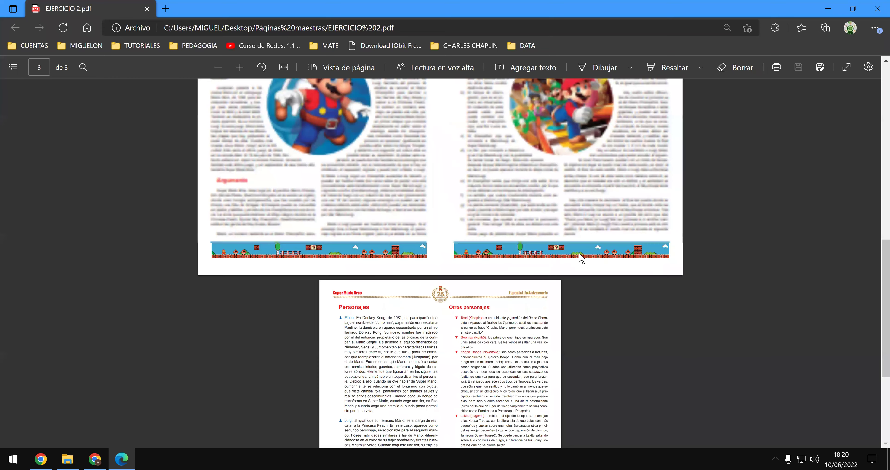
scroll(582, 259, up, 7)
scroll(580, 258, down, 12)
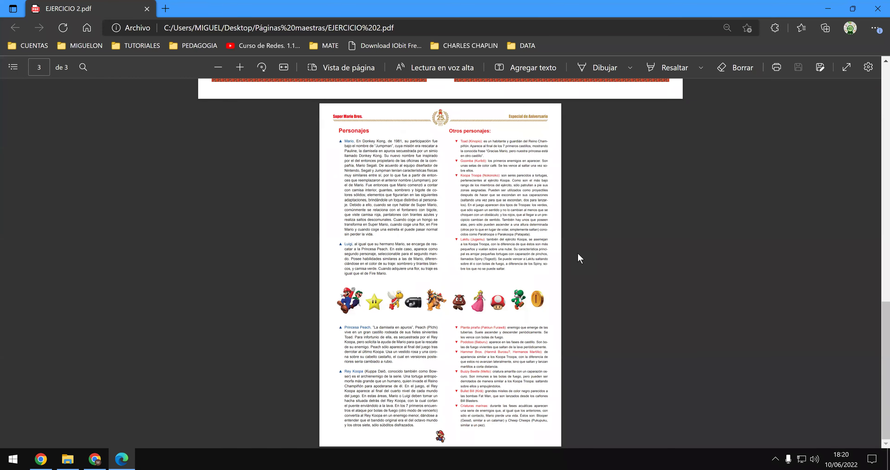
scroll(579, 259, up, 10)
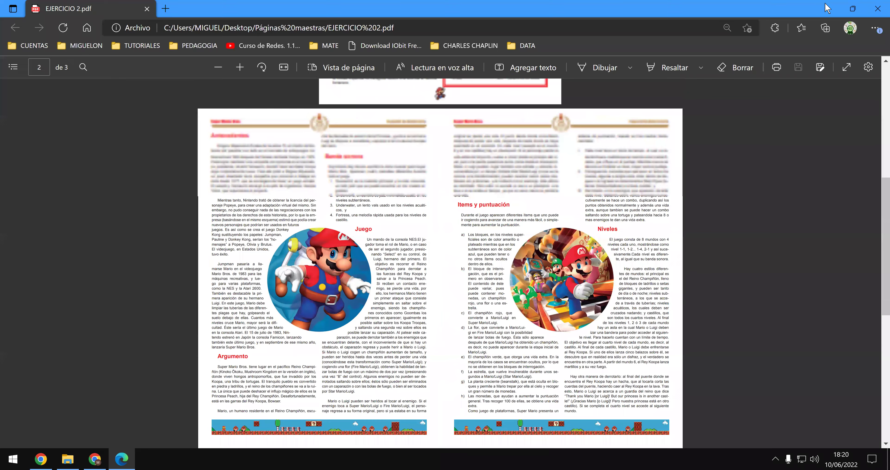
click(827, 8)
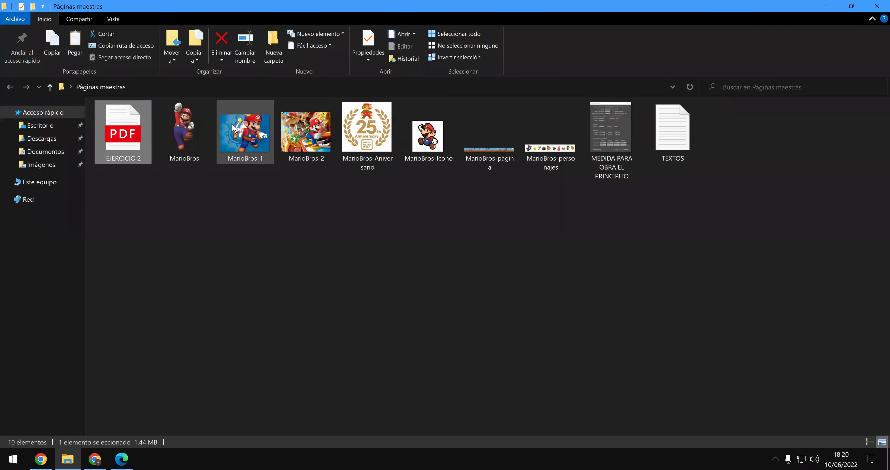
click(827, 7)
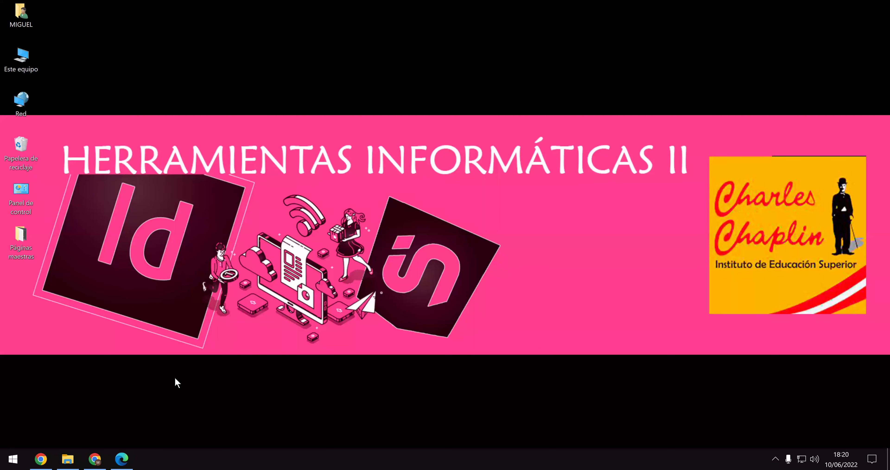
- Put the Chrome window holding the attendance spreadsheet first on the taskbar, check the Classroom window and return to the desktop
click(95, 459)
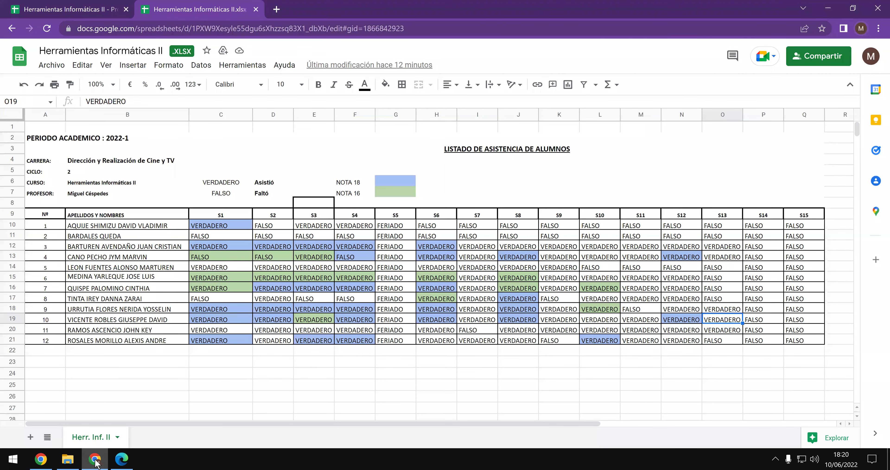
click(95, 460)
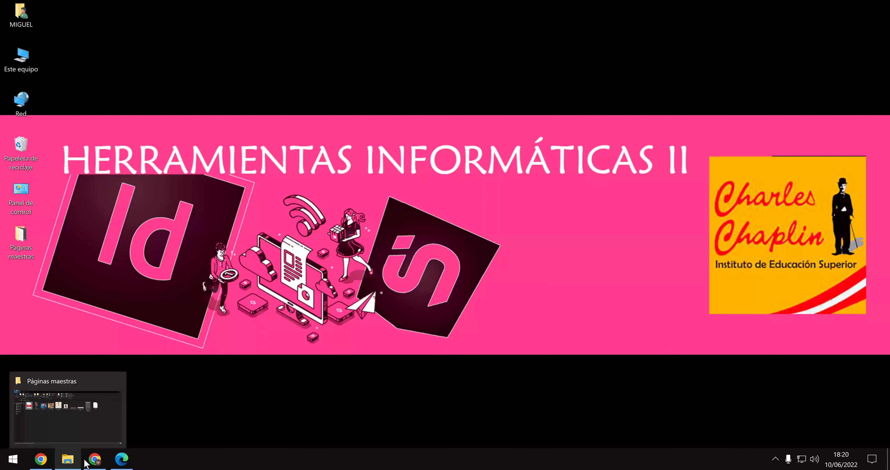
drag(97, 460, 48, 463)
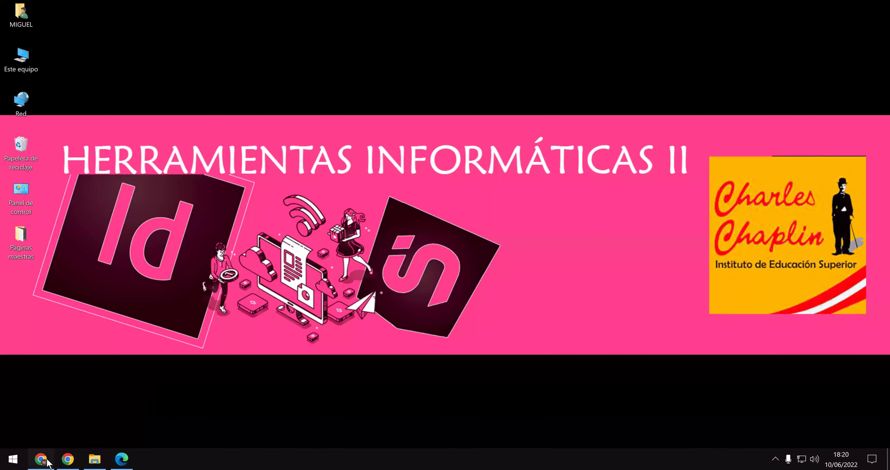
mouse_move(73, 463)
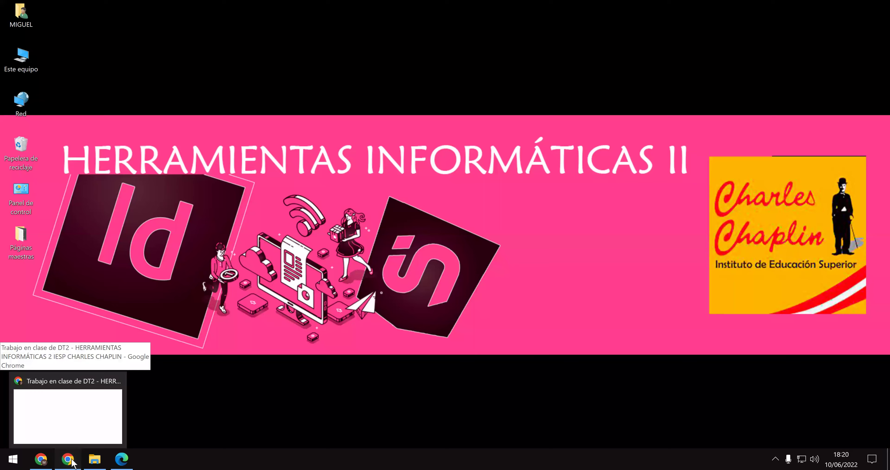
click(73, 461)
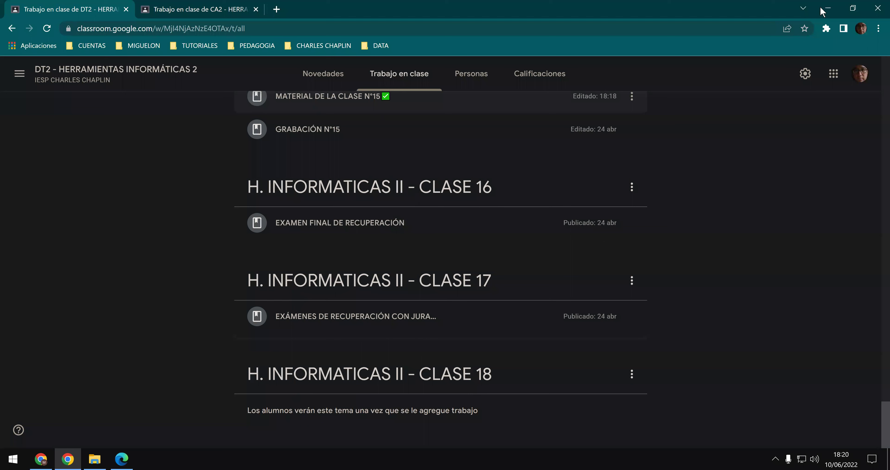
key(super+d)
- Empty the Recycle Bin and confirm the permanent deletion
right_click(29, 139)
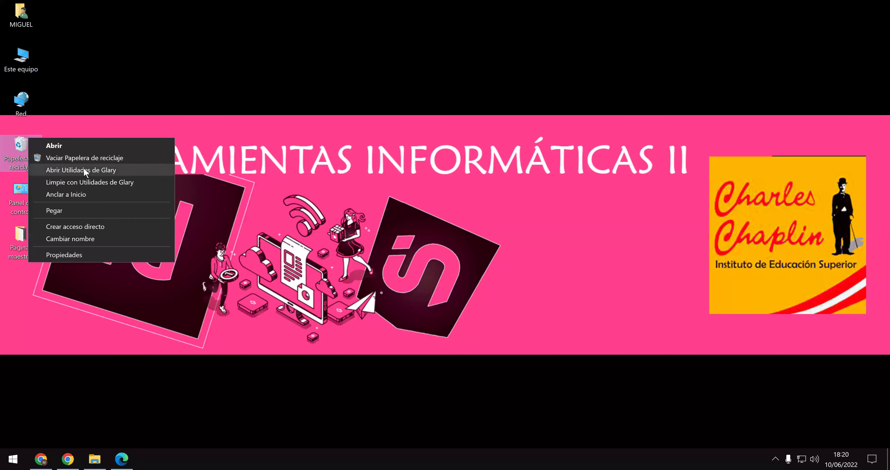
click(107, 159)
click(477, 264)
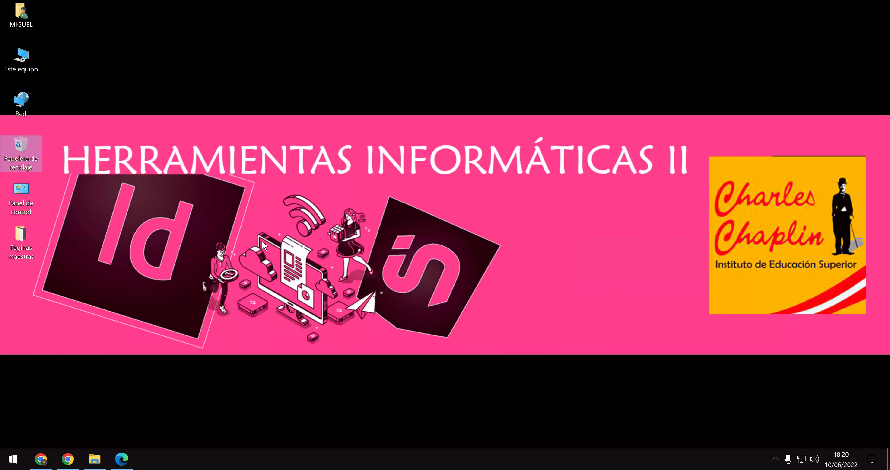
- Find Adobe InDesign 2022 among the installed applications and launch it
key(super)
text(IN)
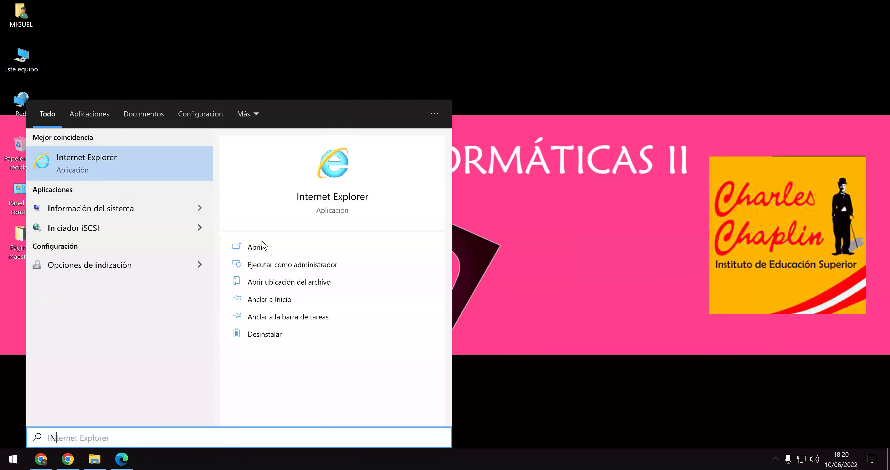
text(DE)
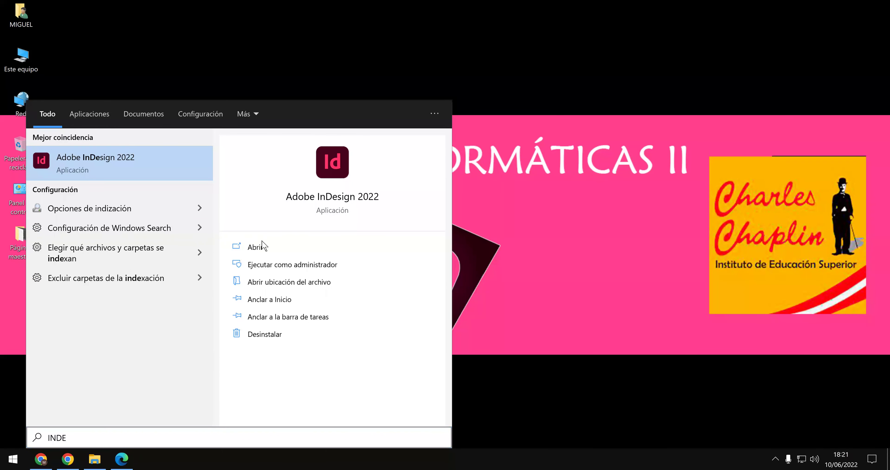
click(262, 245)
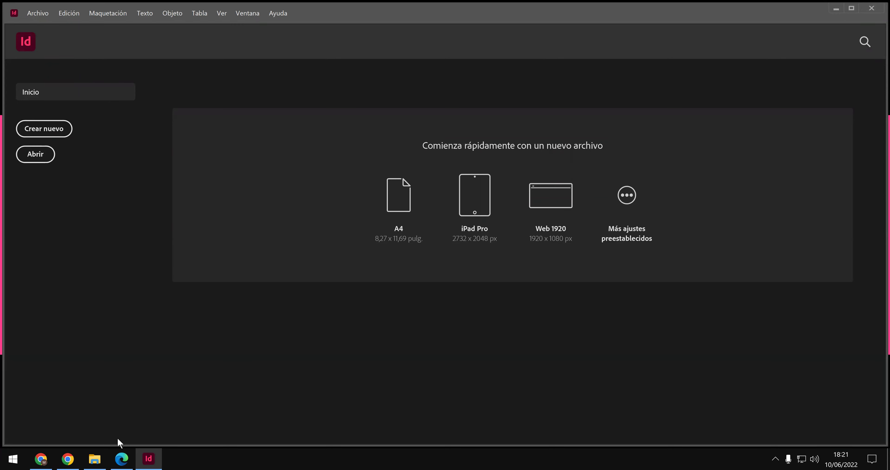
- Open the MEDIDA PARA OBRA EL PRINCIPITO image from the Páginas maestras folder and snap it to the left half of the screen
click(114, 428)
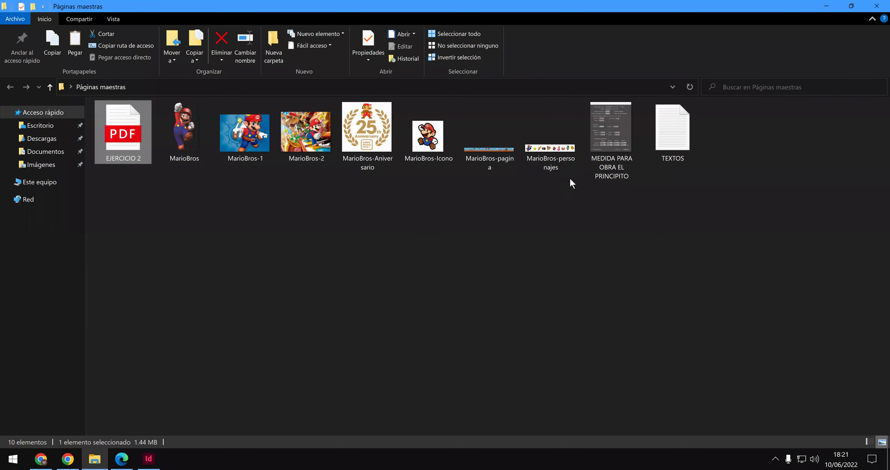
double_click(608, 144)
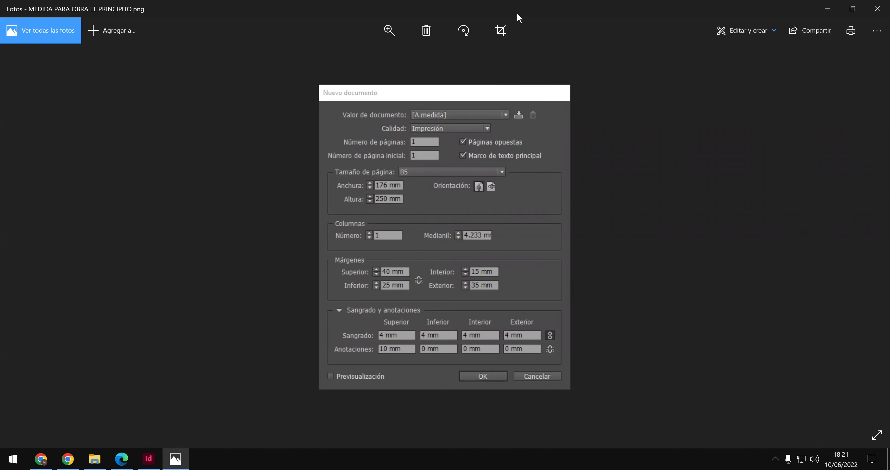
drag(513, 8, 1, 62)
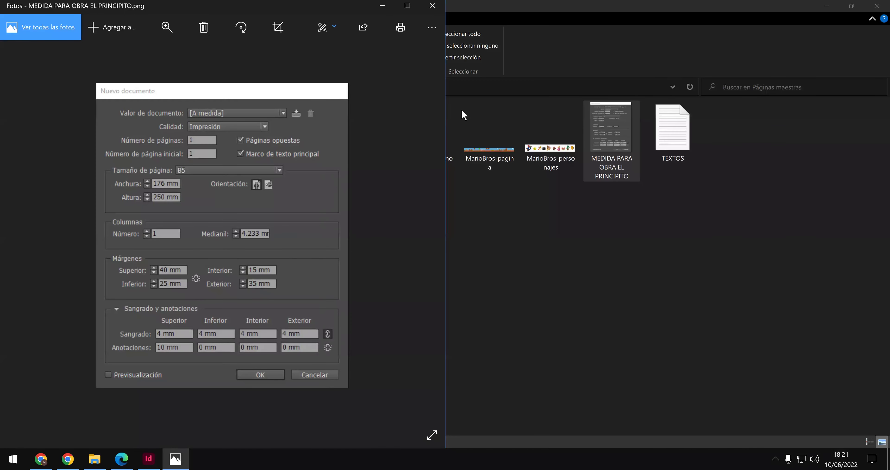
- Tile InDesign beside the measurements image and close the Chrome windows holding the attendance spreadsheet and Classroom
click(152, 458)
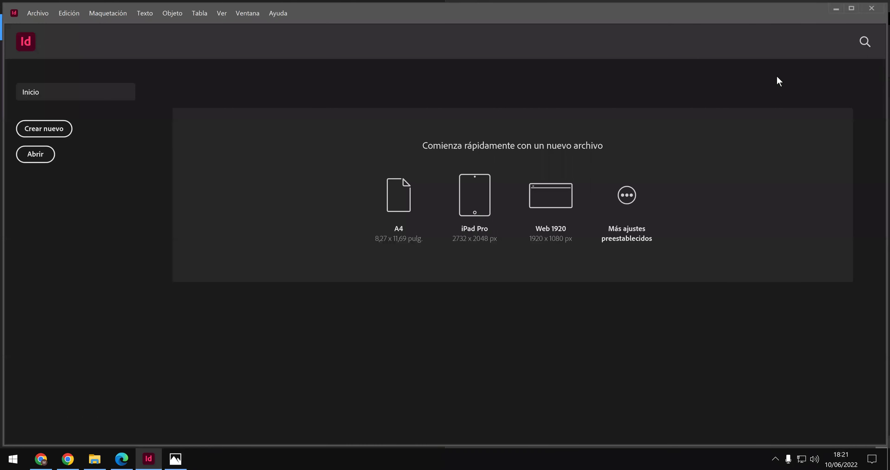
key(super+Right)
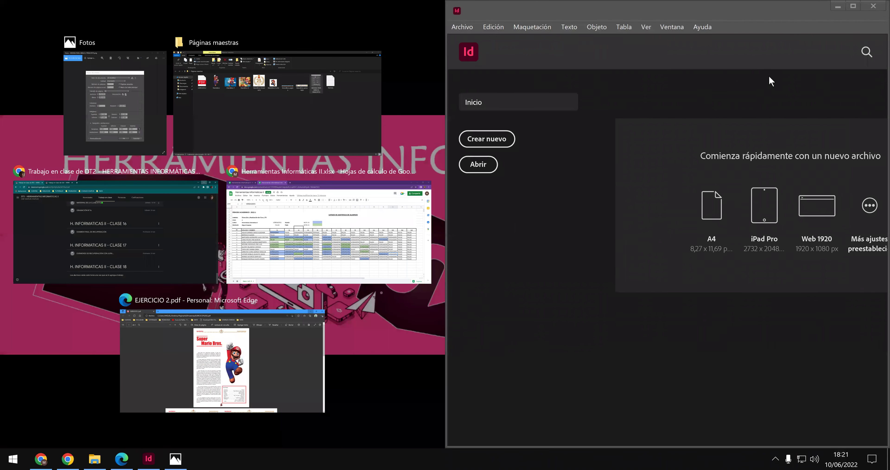
click(426, 171)
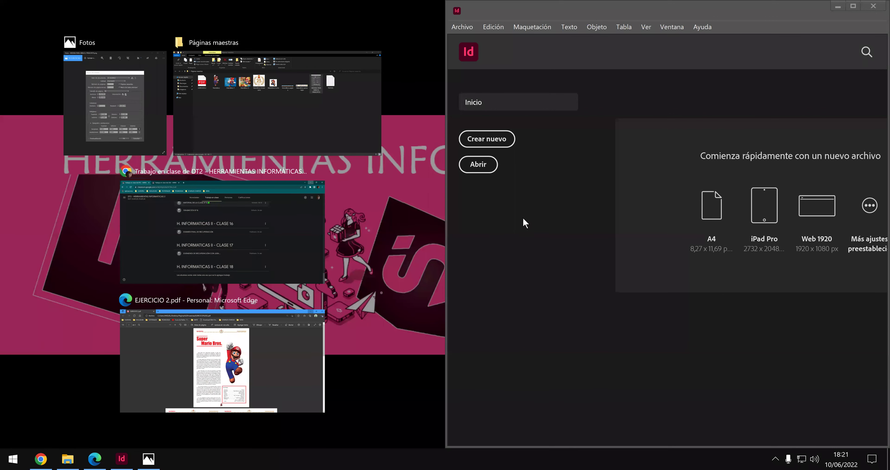
click(321, 171)
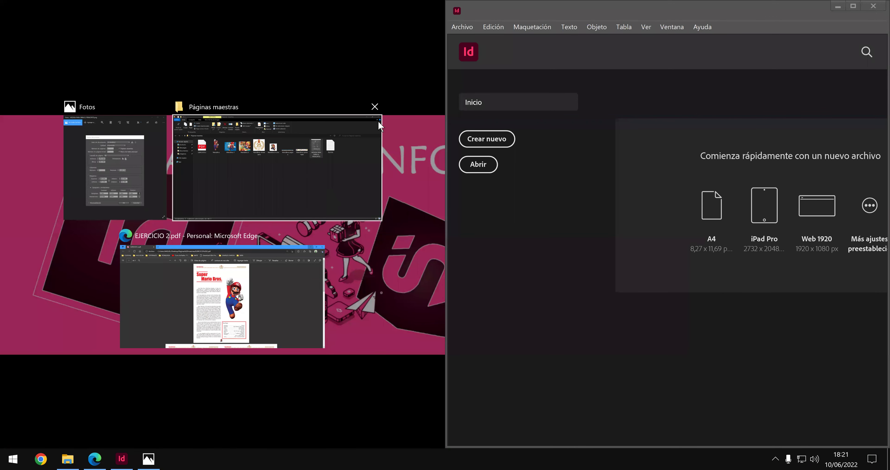
click(429, 138)
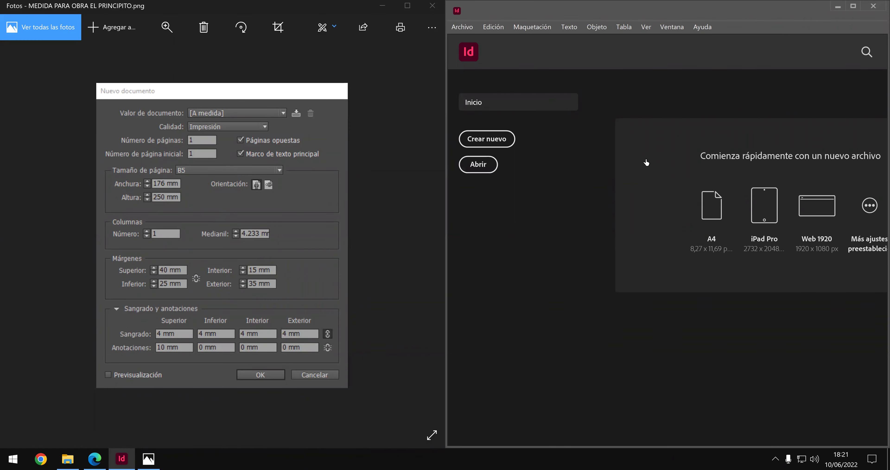
- Start a new InDesign document and set its units to Centímetros
click(464, 27)
mouse_move(539, 39)
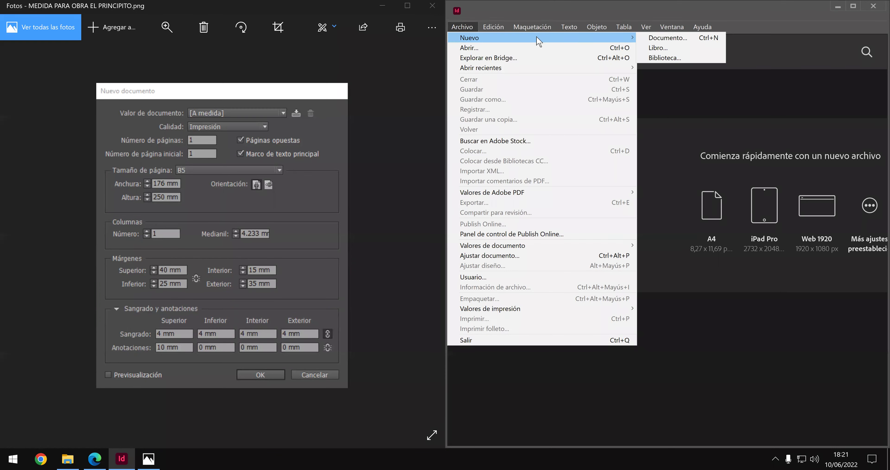
click(669, 43)
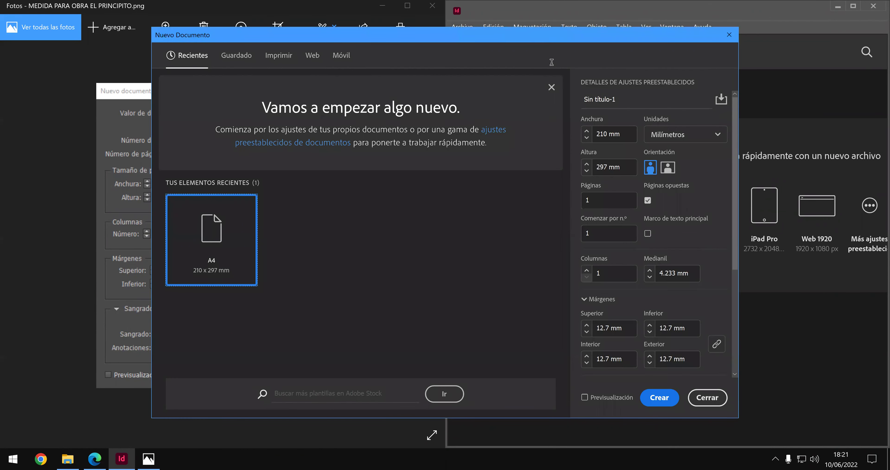
click(703, 138)
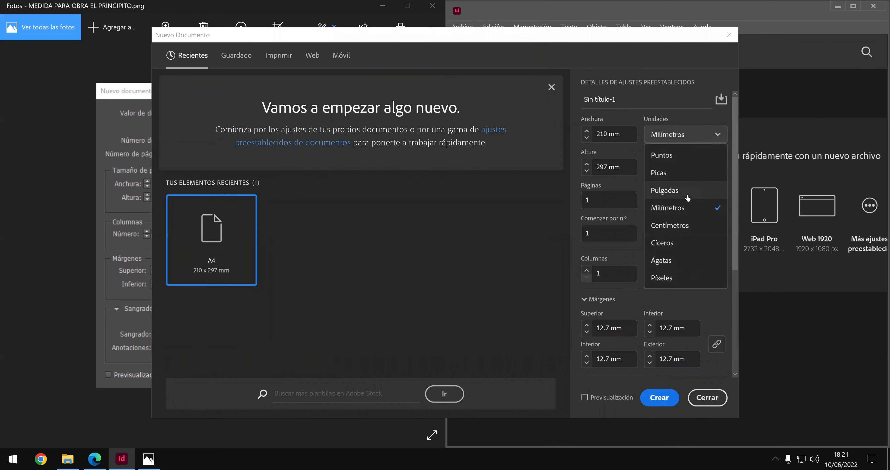
click(683, 224)
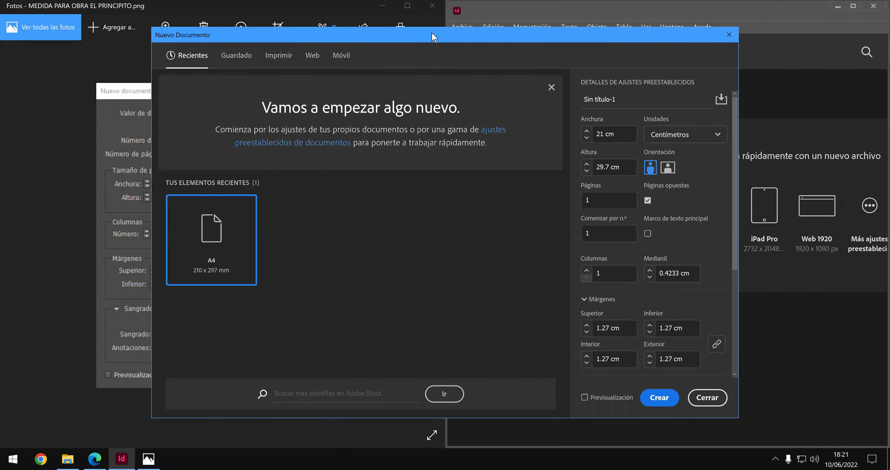
- Reposition the new document dialog to expose the reference measurements, and set the page to 17.6 cm wide and 25 cm high
drag(430, 38, 869, 163)
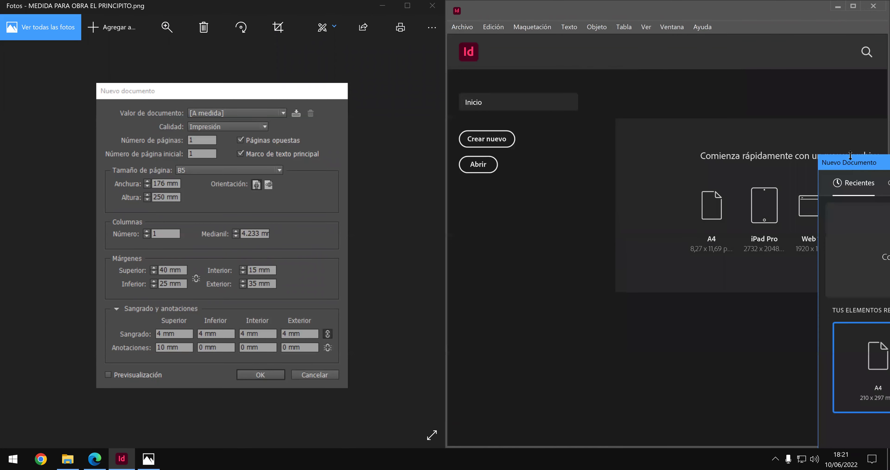
click(835, 163)
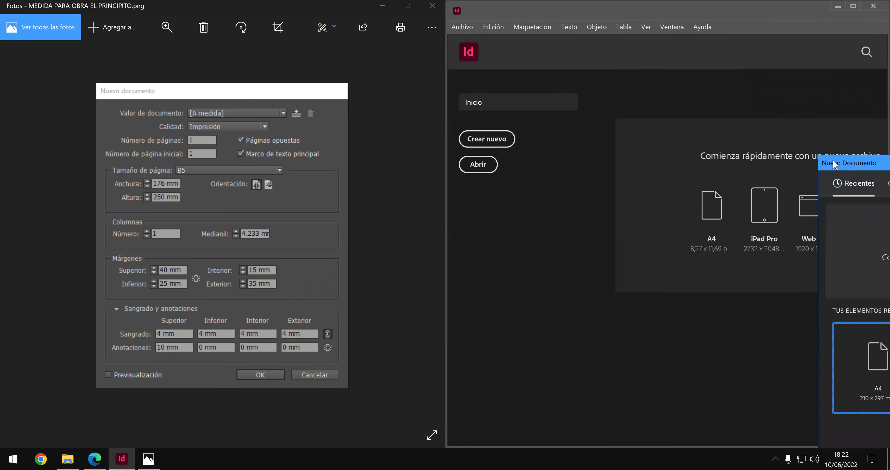
drag(367, 67, 370, 72)
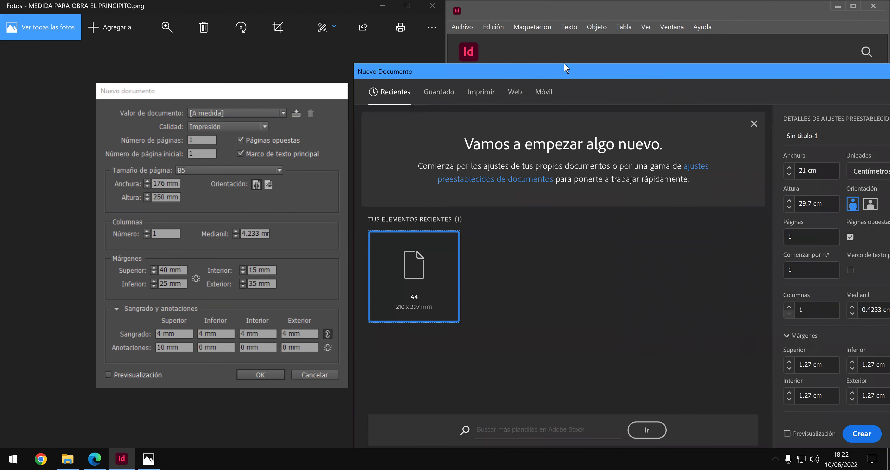
drag(564, 63, 483, 51)
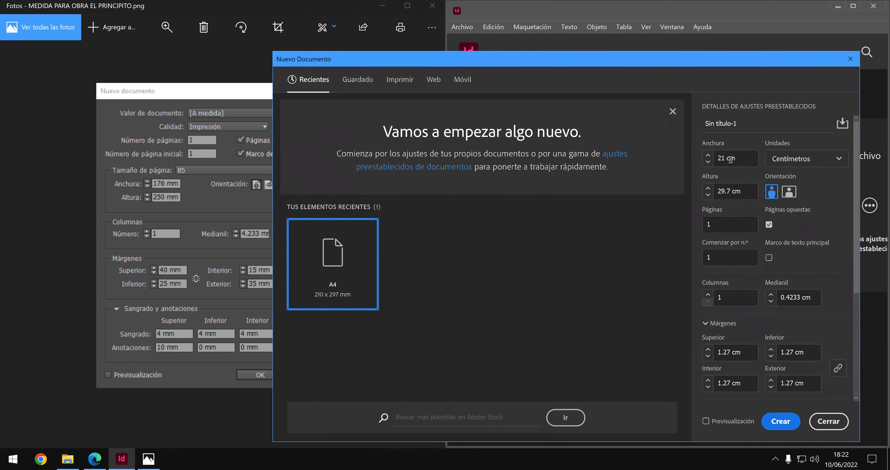
double_click(723, 158)
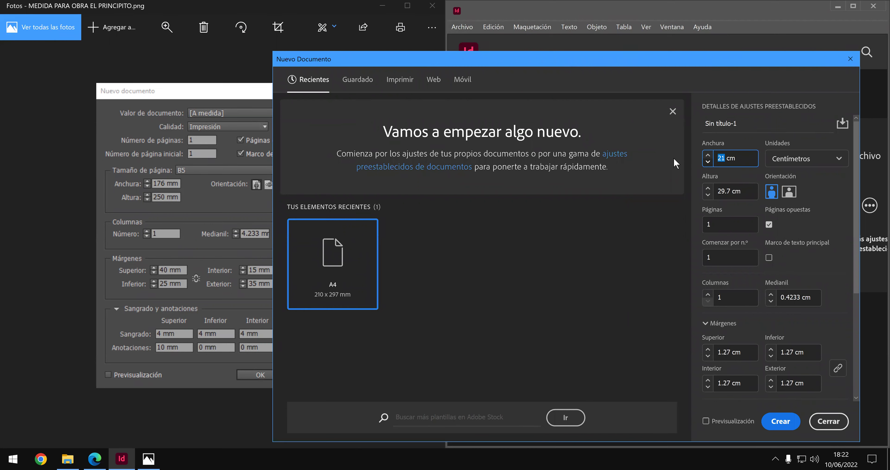
text(17.6)
key(Tab)
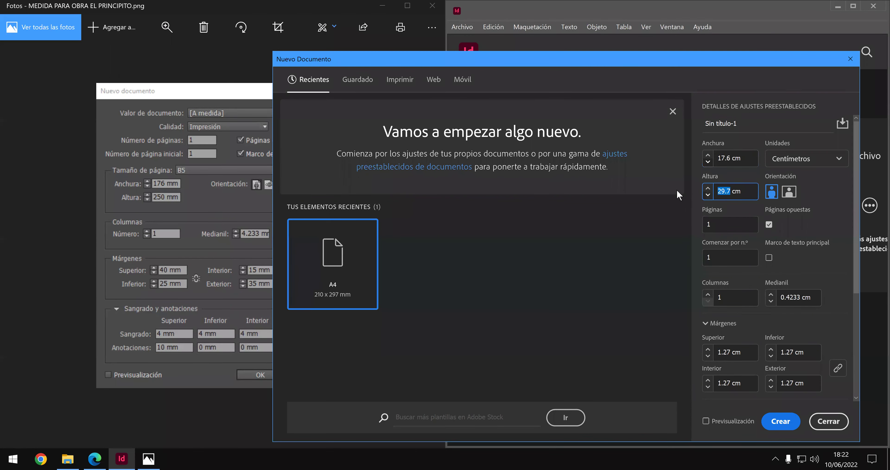
text(25)
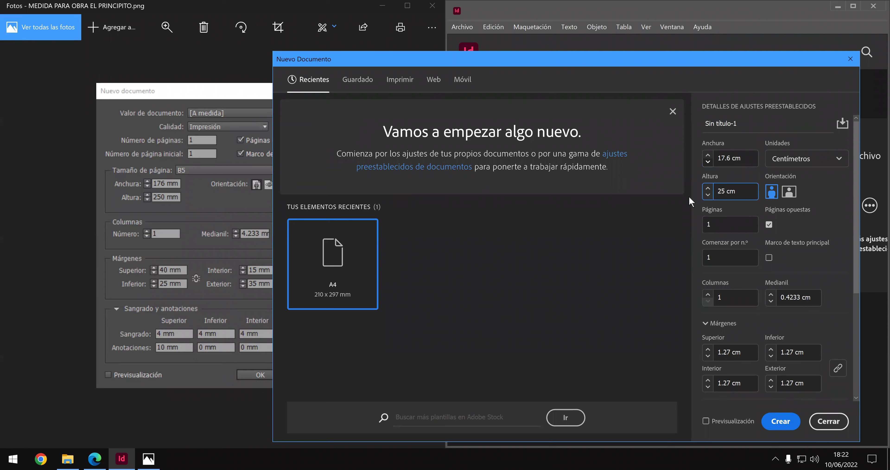
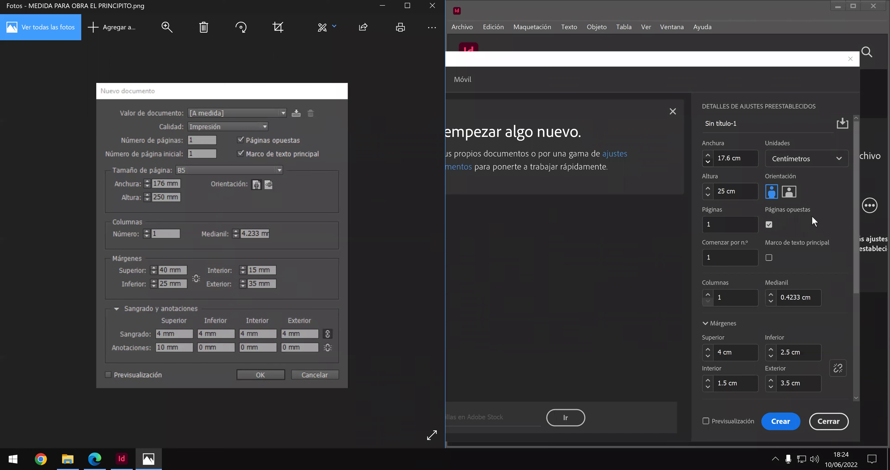
- Create the document with the configured settings and close the Fotos image viewer
click(788, 428)
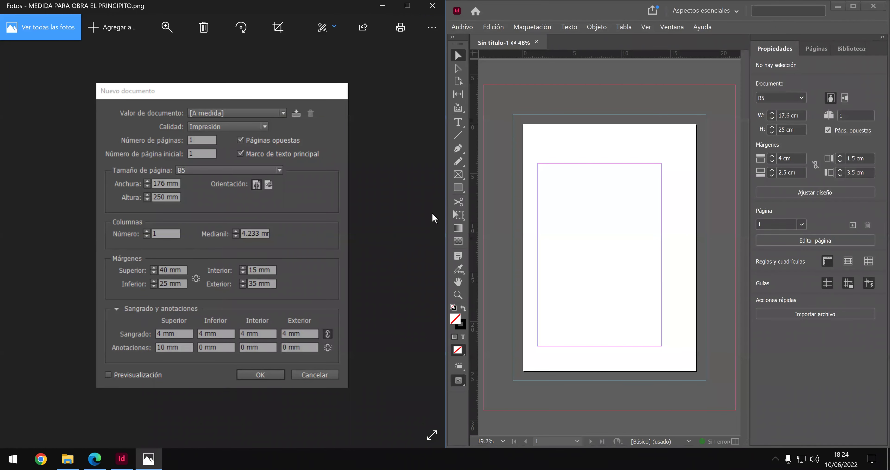
click(28, 229)
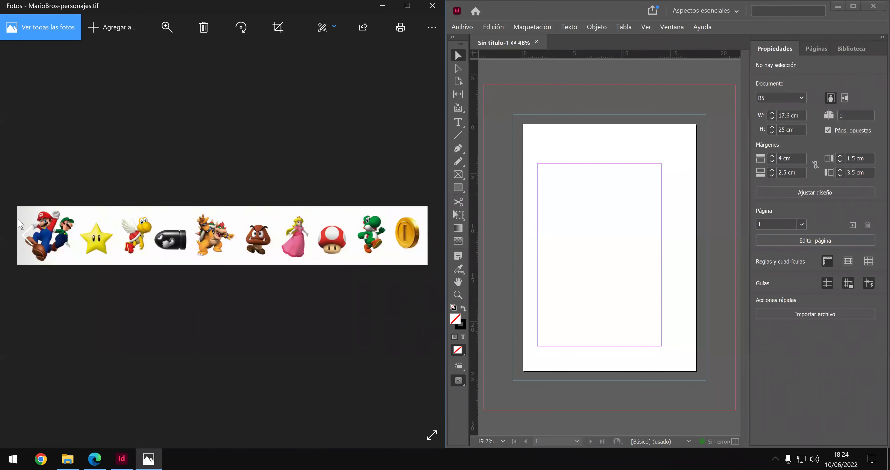
click(425, 8)
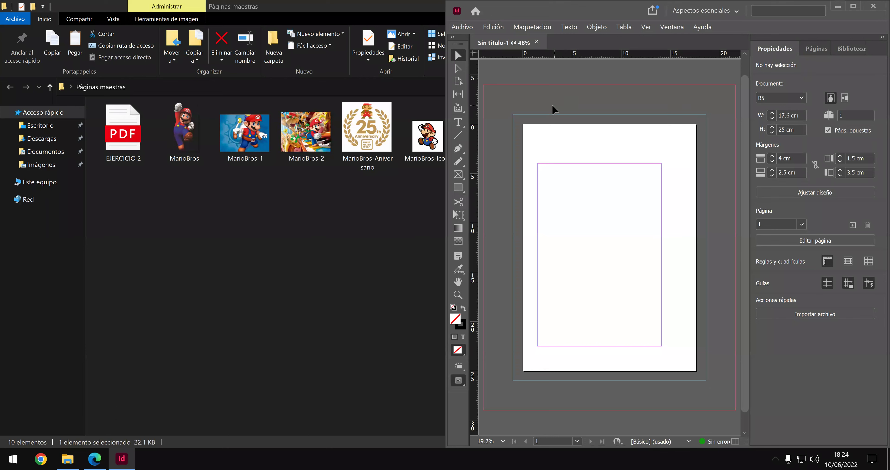
- Save the blank document as EL PRINCIPITO in InDesign 2022 format and close it
click(462, 27)
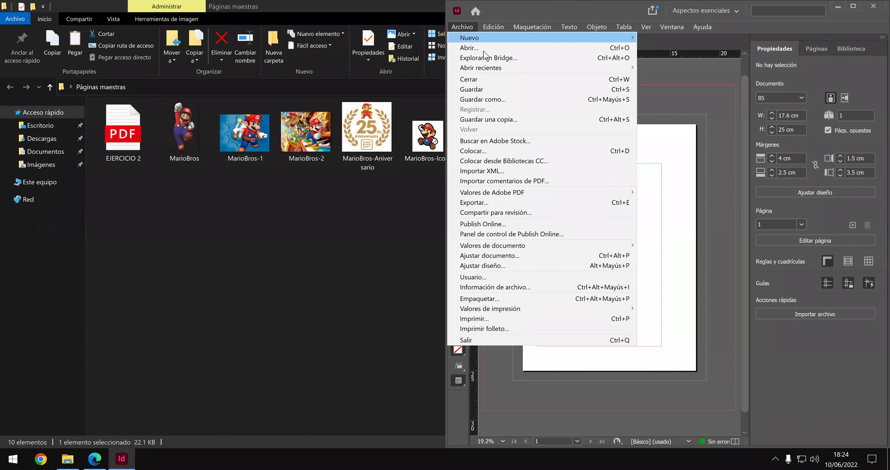
click(503, 102)
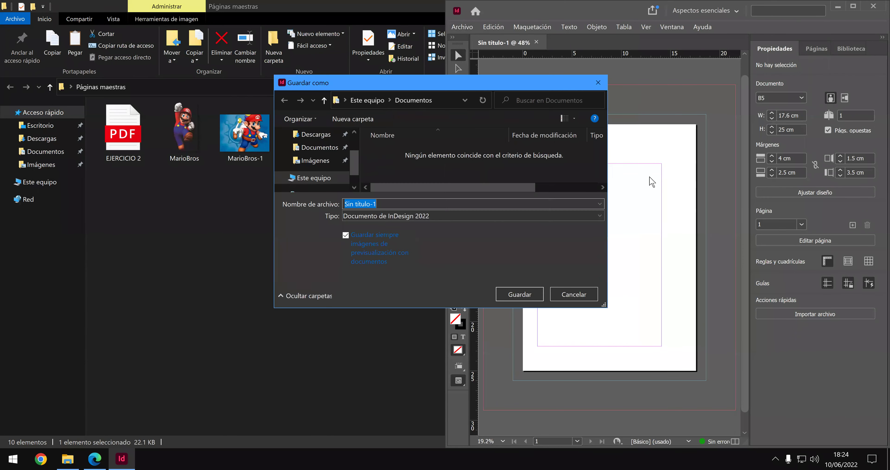
scroll(327, 178, down, 2)
scroll(322, 183, up, 3)
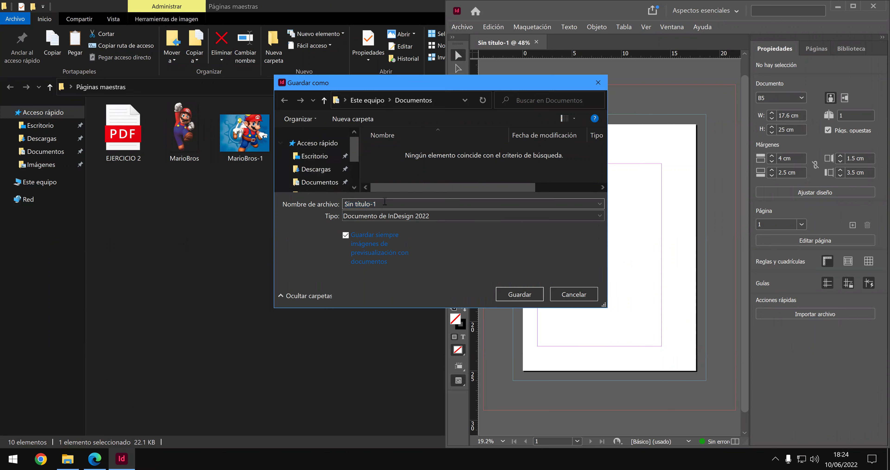
text(EL PRINCIPITO)
key(Return)
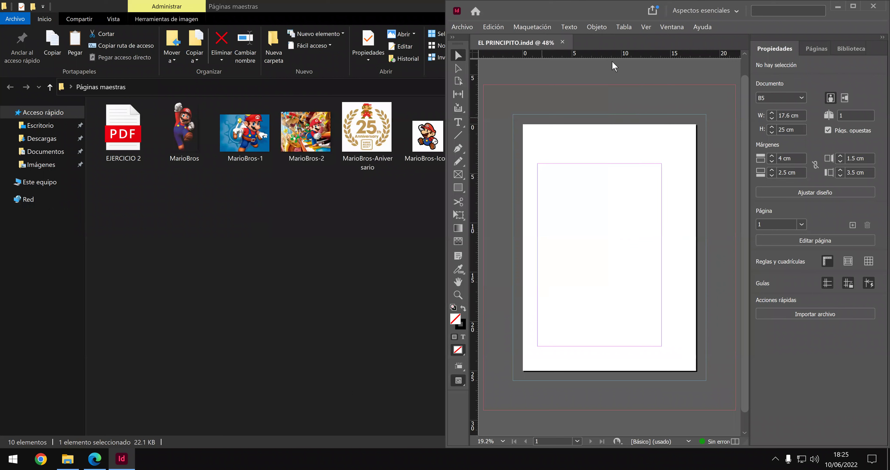
click(565, 43)
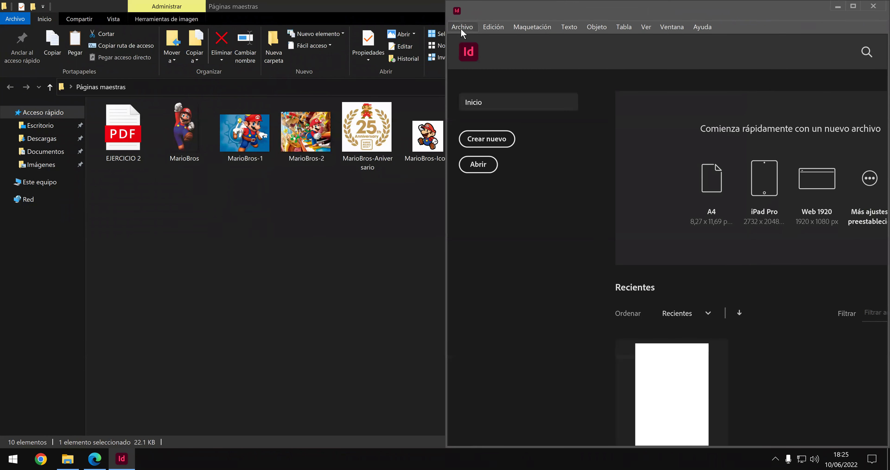
- Start another new document and switch its units from millimetres to Centímetros
click(461, 27)
mouse_move(545, 39)
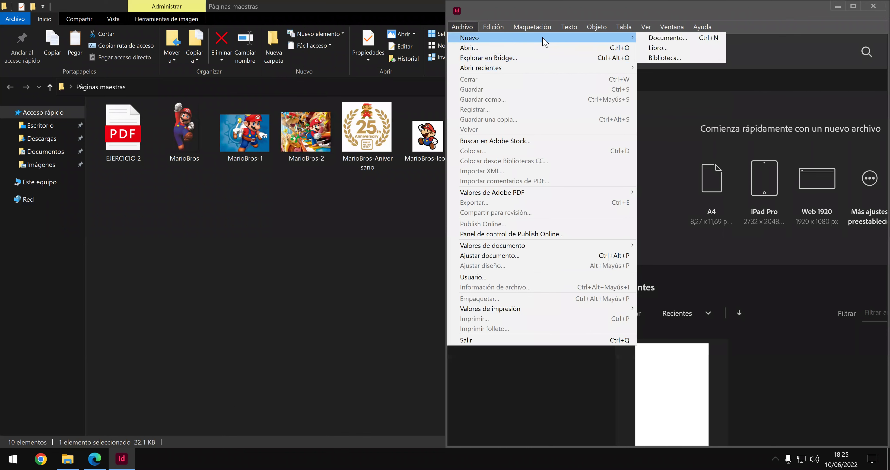
click(669, 37)
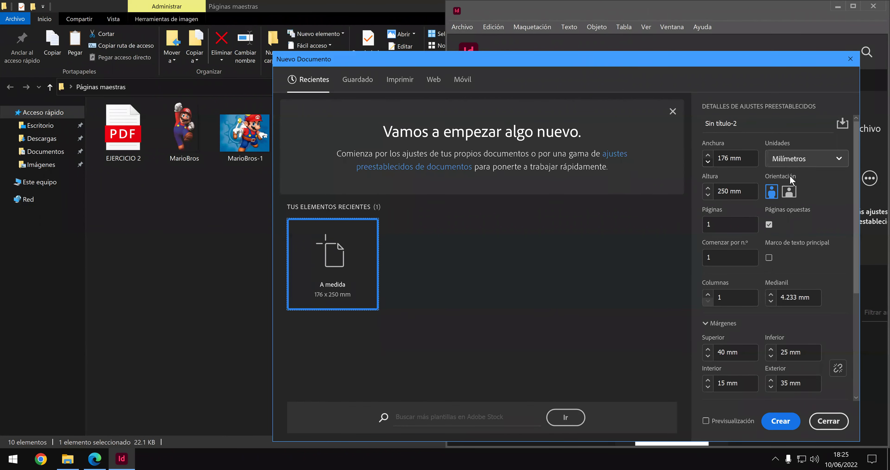
click(822, 164)
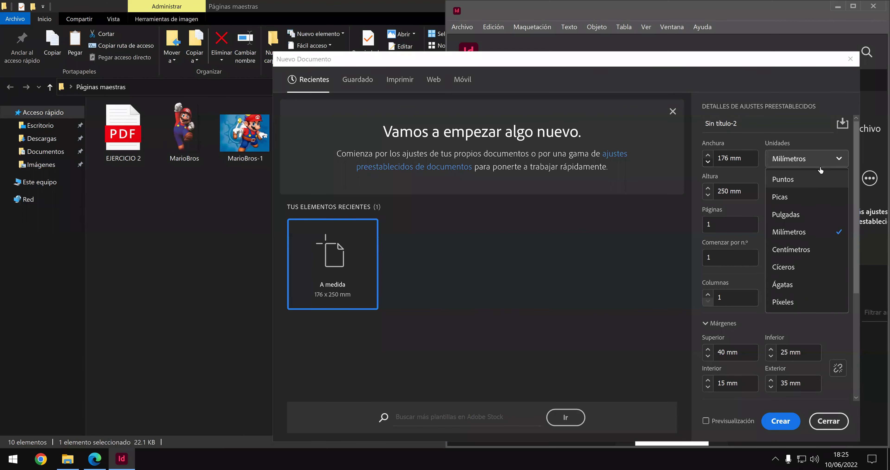
click(816, 250)
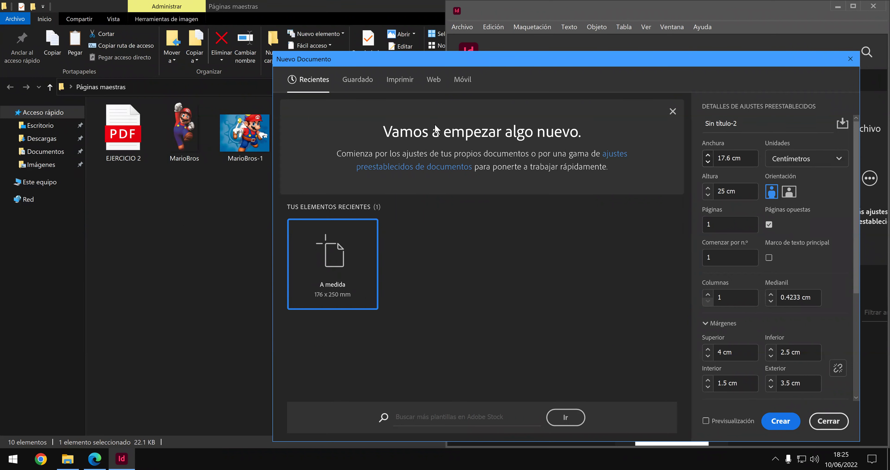
- Create an A4 document from the print presets with its units set to Centímetros
click(402, 82)
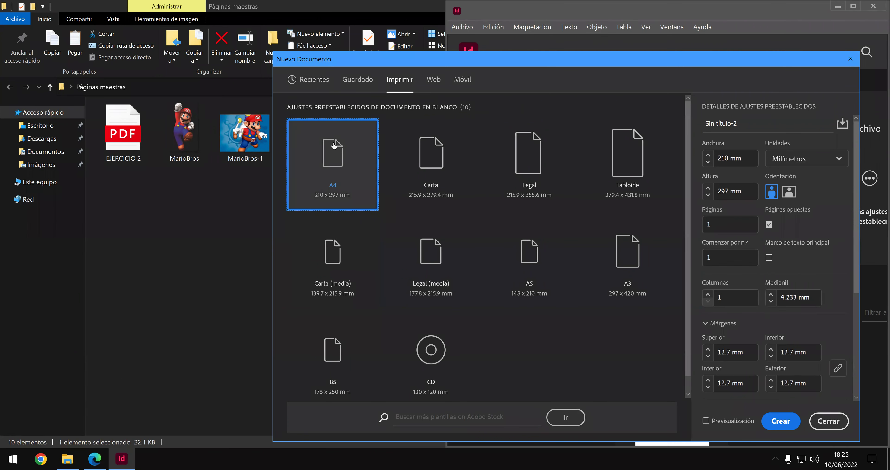
click(806, 162)
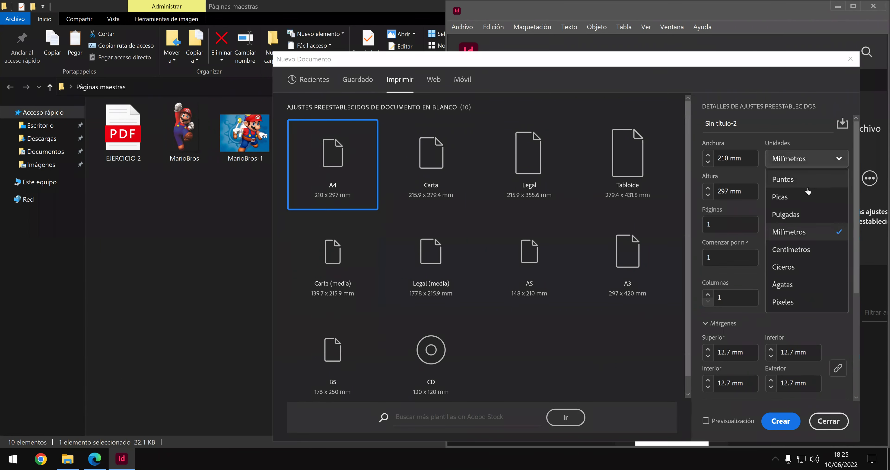
click(809, 250)
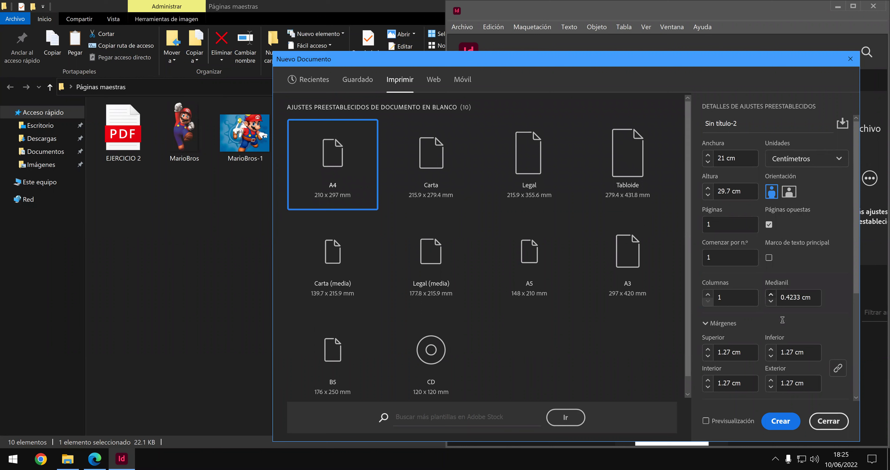
scroll(828, 334, down, 5)
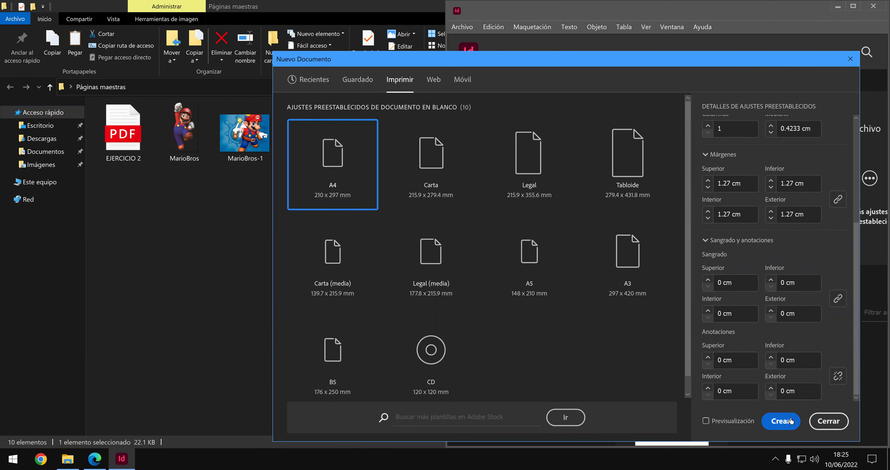
click(781, 421)
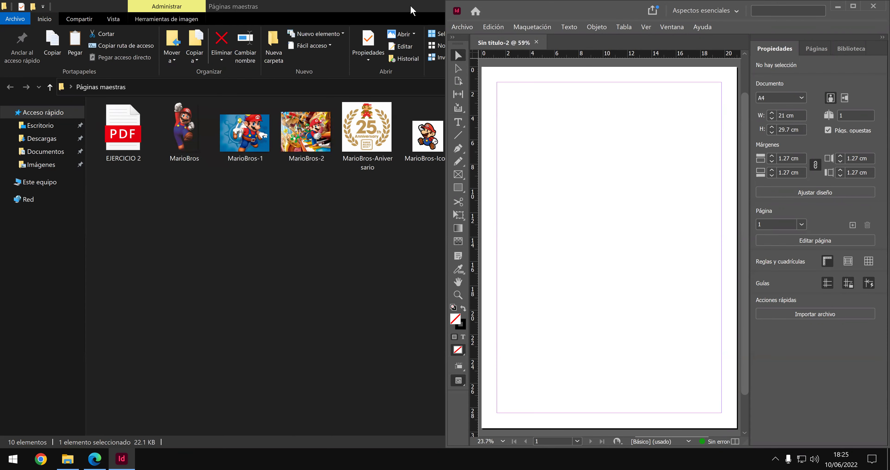
- Minimize the Páginas maestras folder, switch to EJERCICIO 2.pdf in Edge and dock it beside the InDesign document
double_click(434, 11)
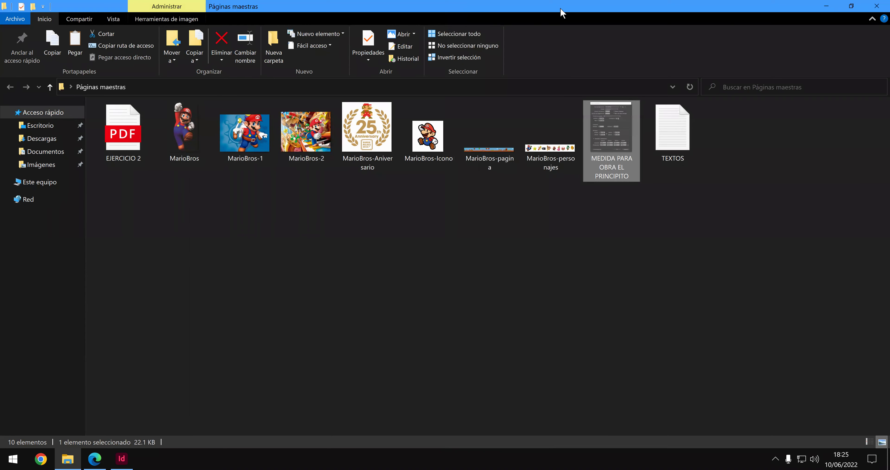
click(827, 7)
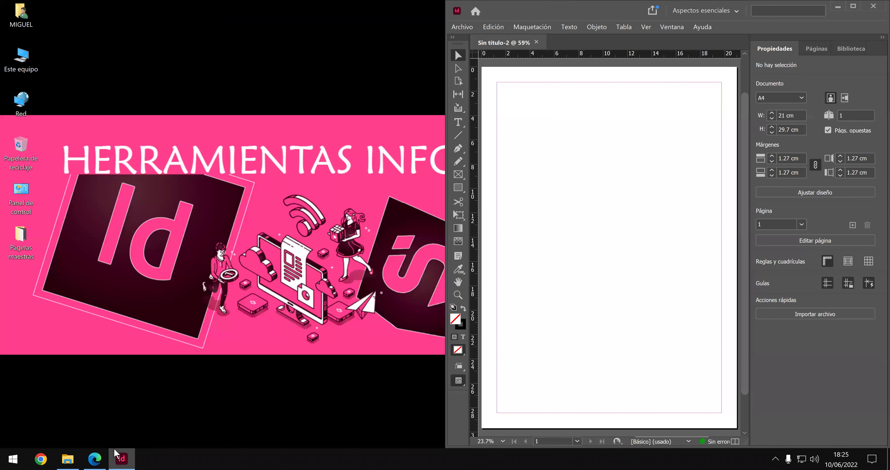
mouse_move(123, 461)
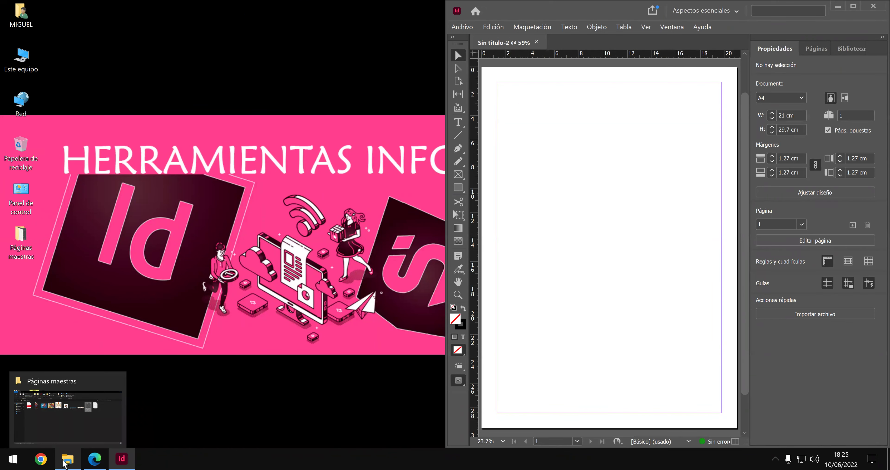
click(94, 458)
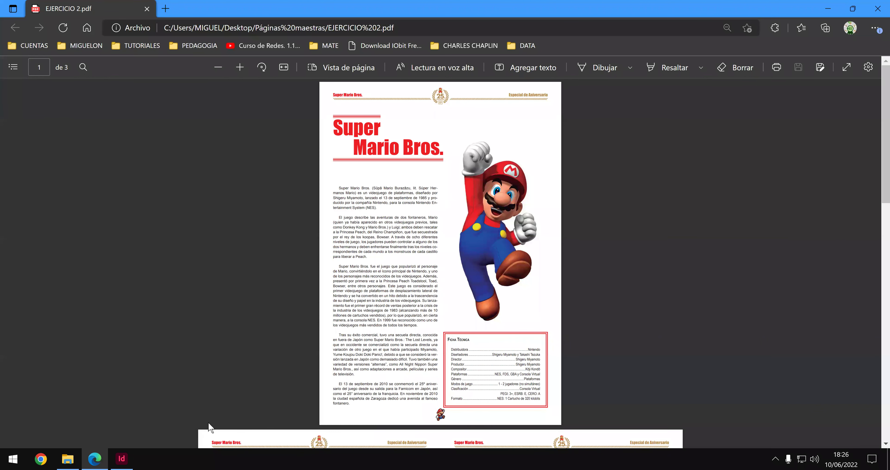
drag(383, 10, 8, 22)
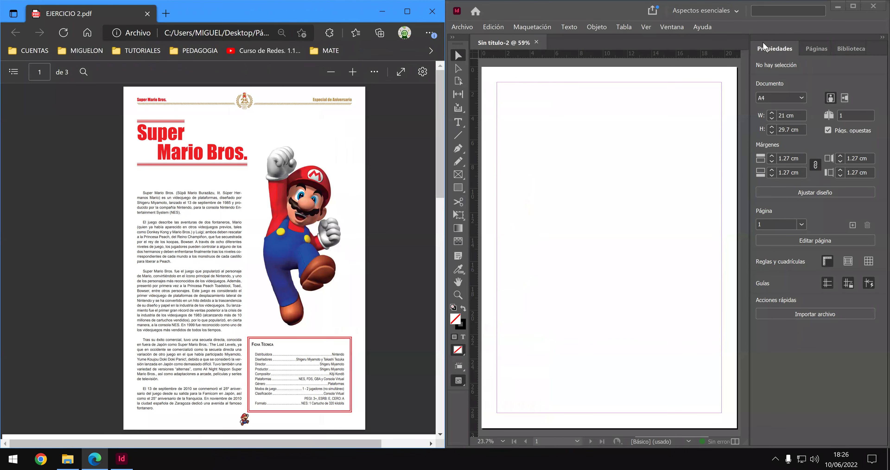
- Maximize InDesign and open the A-Página principal master spread with both facing pages in view
click(852, 7)
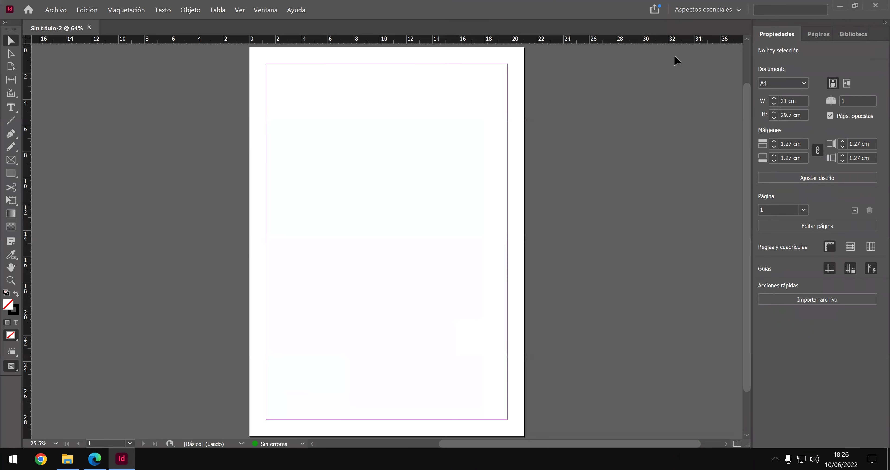
scroll(674, 133, up, 2)
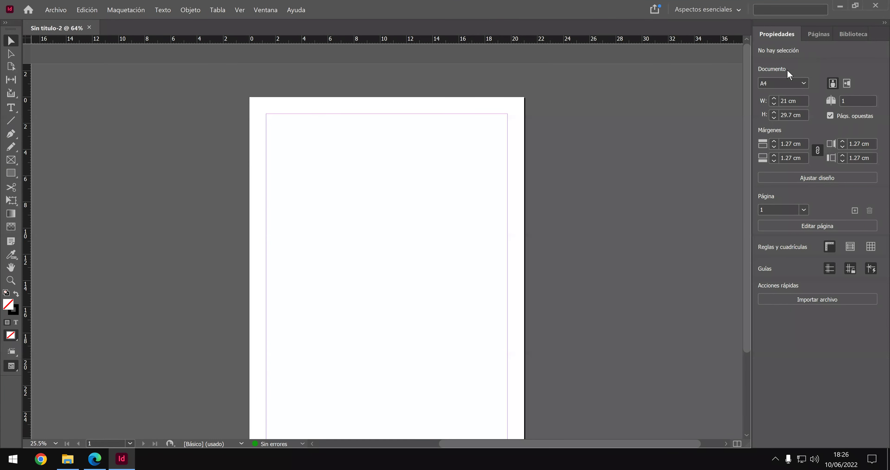
scroll(716, 83, down, 1)
click(817, 36)
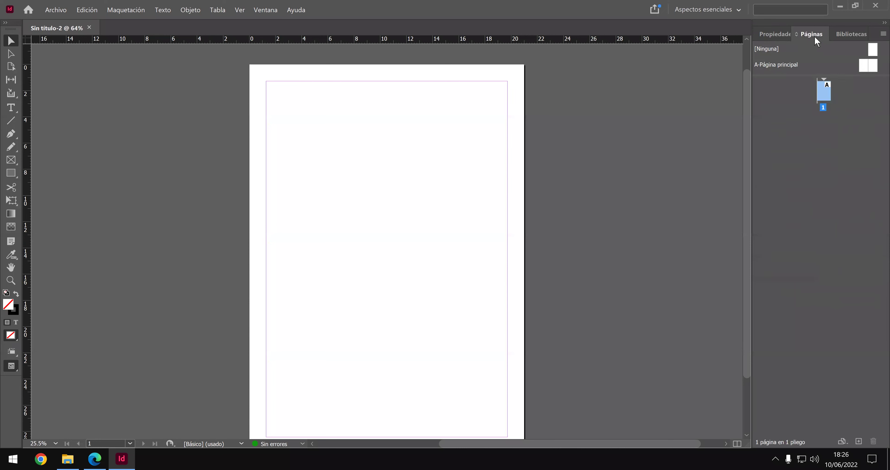
double_click(864, 66)
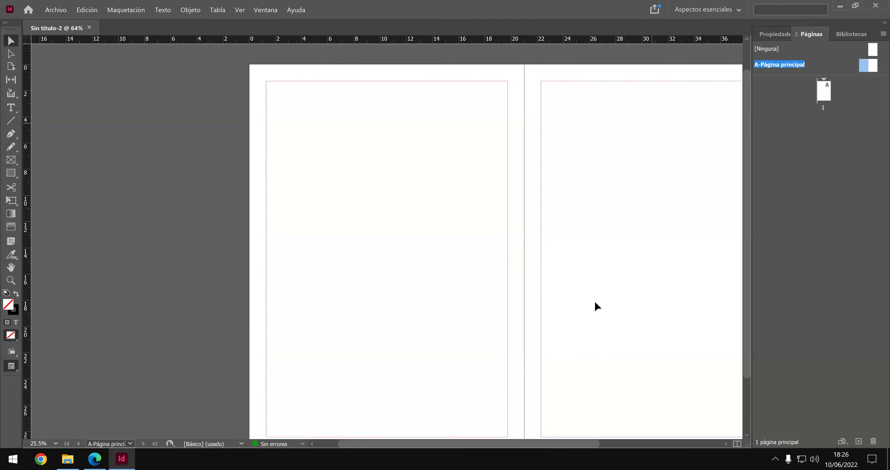
drag(500, 442, 538, 441)
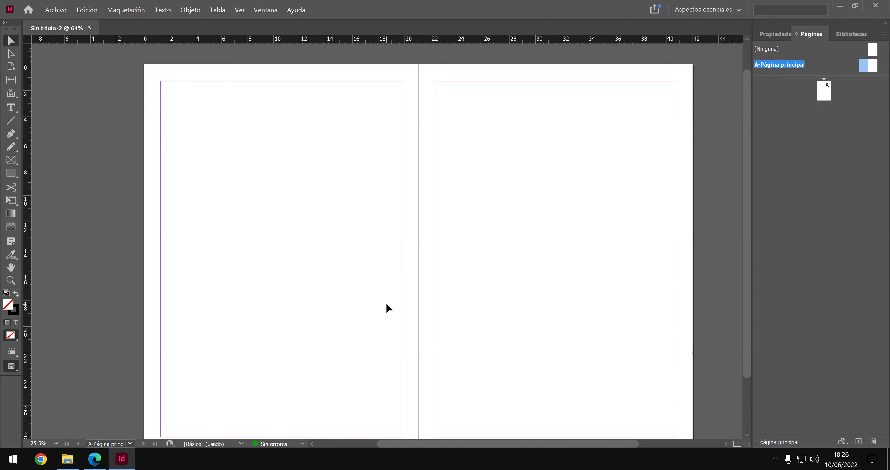
key(ctrl+minus)
- Check the page layout in EJERCICIO 2.pdf and place the MarioBros-Aniversario image at a small size on the left master page
mouse_move(106, 463)
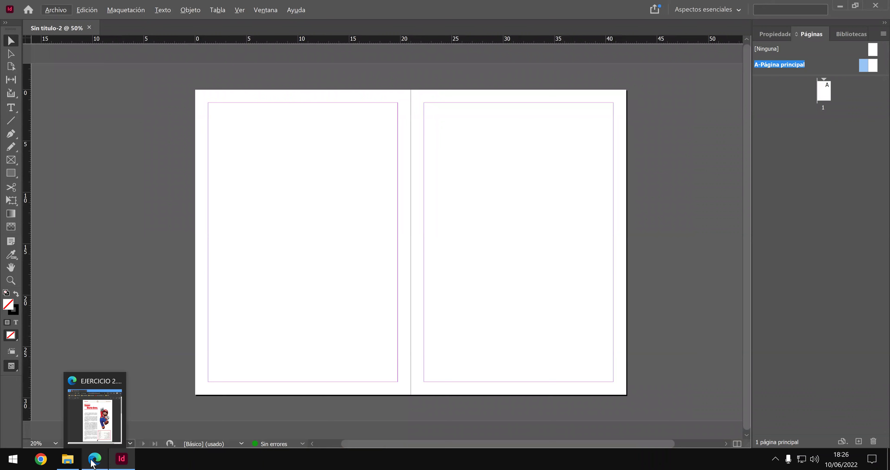
click(95, 463)
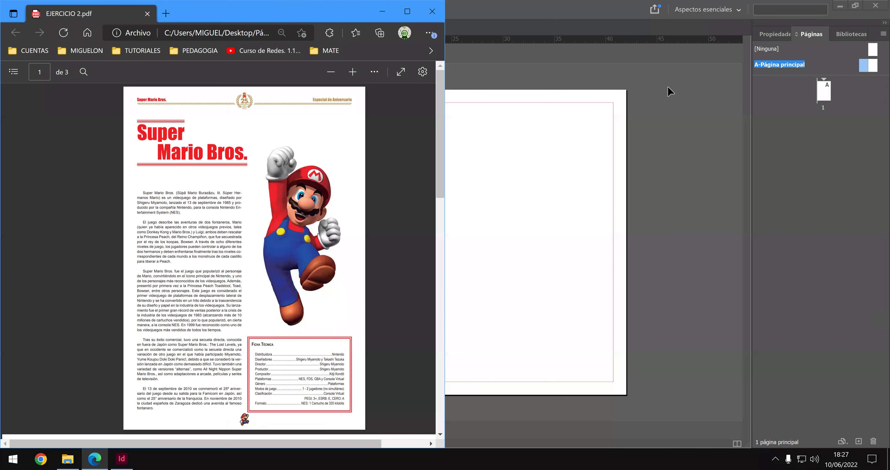
click(516, 124)
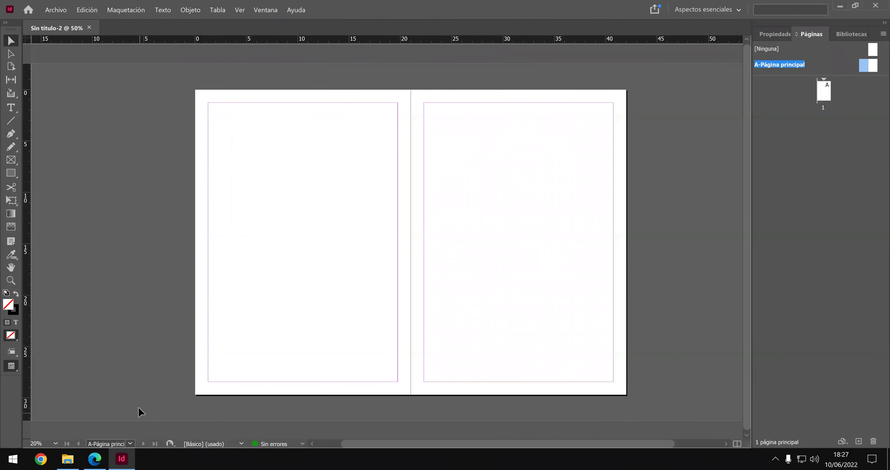
click(69, 462)
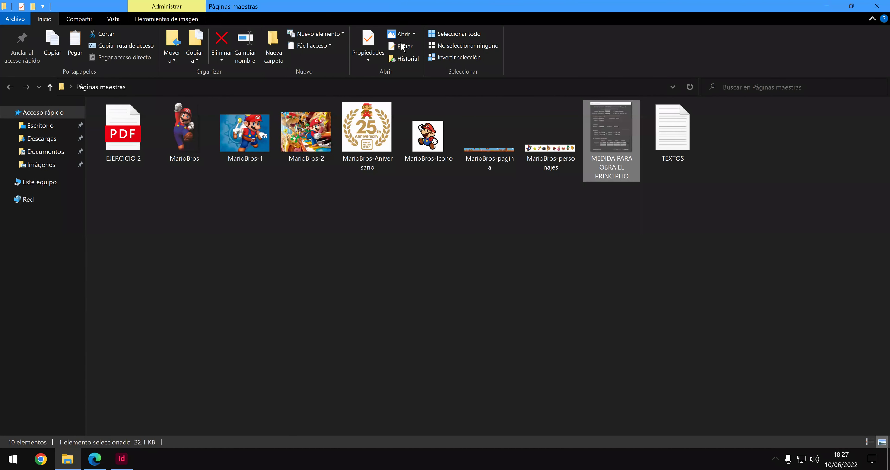
key(super+Down)
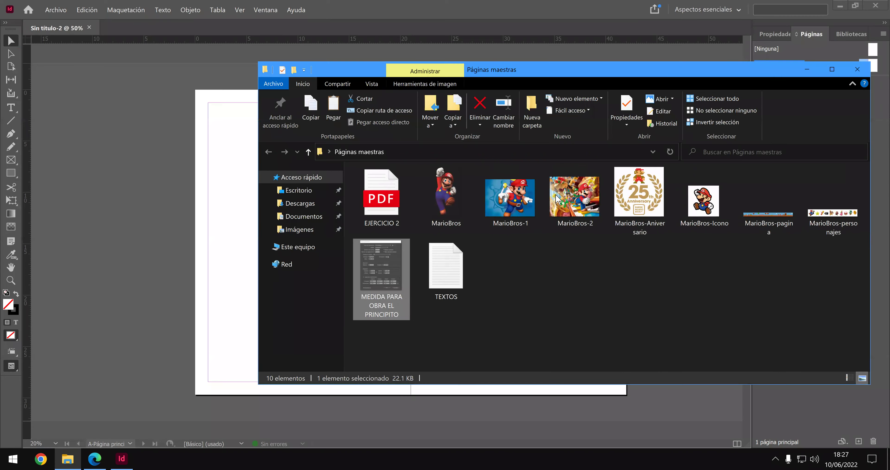
drag(639, 197, 239, 200)
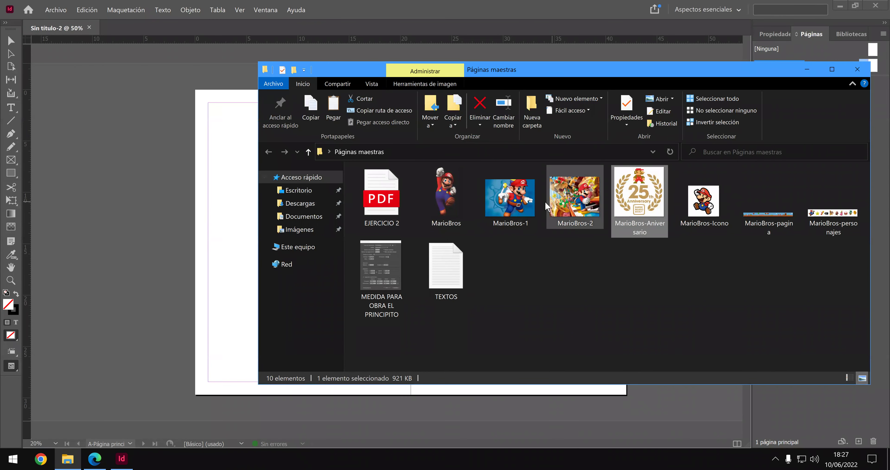
drag(690, 210, 220, 220)
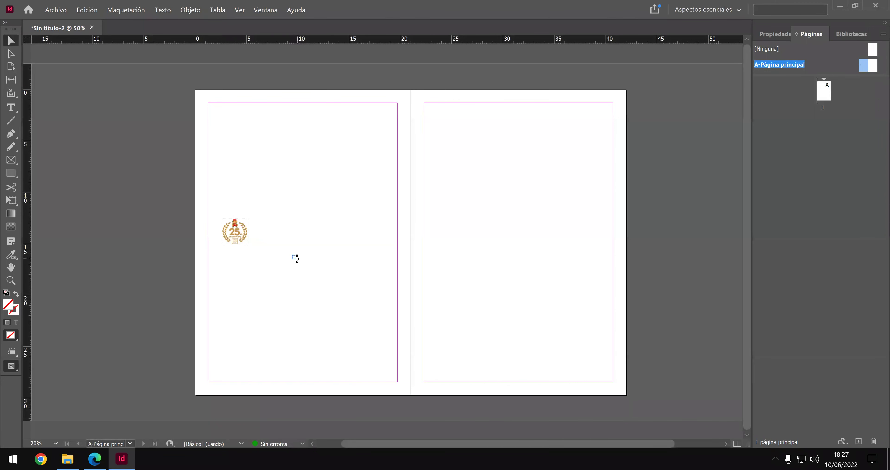
drag(294, 258, 275, 282)
drag(268, 242, 341, 300)
key(Delete)
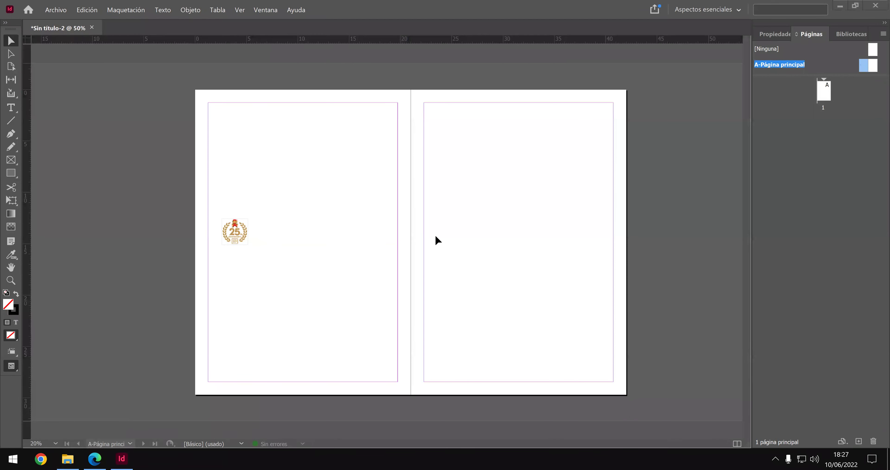
- Place the MarioBros-Icono image from the Páginas maestras folder below the anniversary logo on the left master page
click(79, 459)
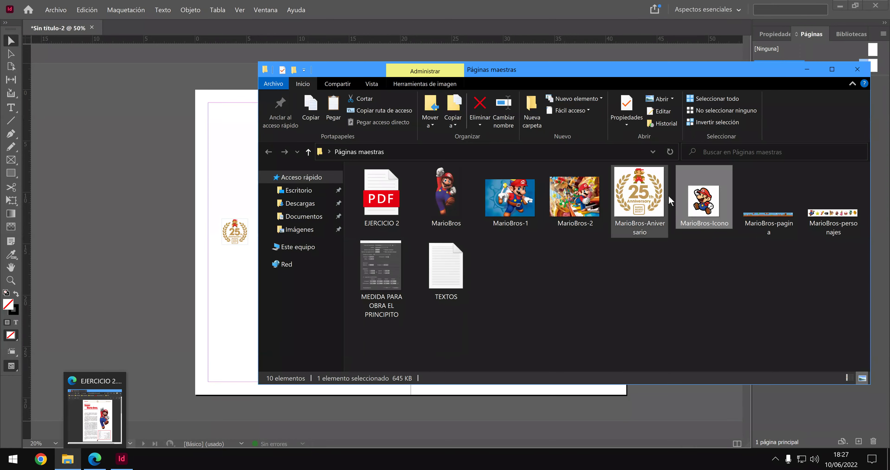
drag(709, 203, 235, 302)
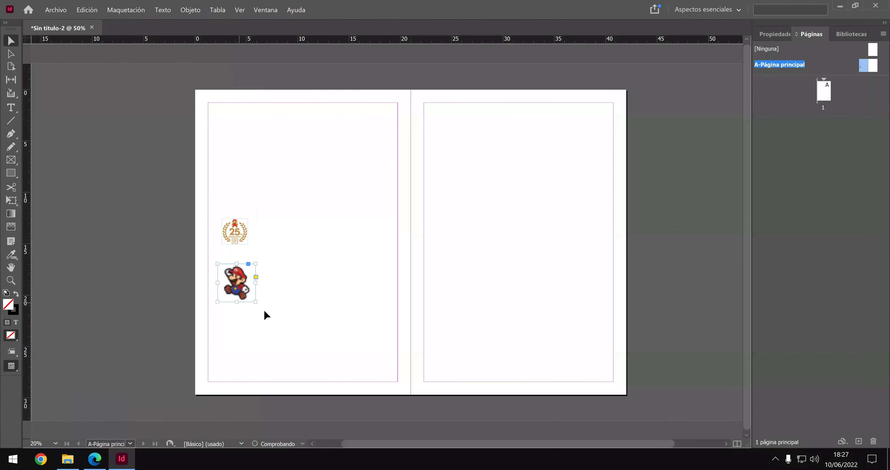
click(325, 314)
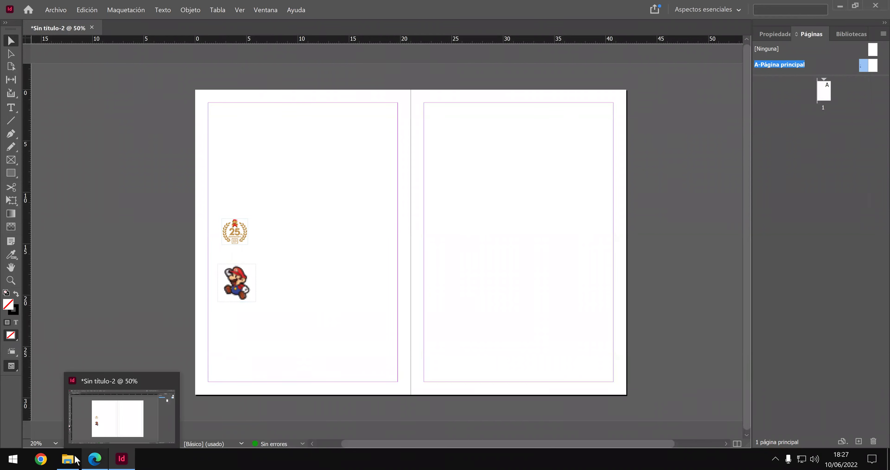
- Consult the header in EJERCICIO 2.pdf and move the anniversary logo to the top centre of the left master page
click(103, 464)
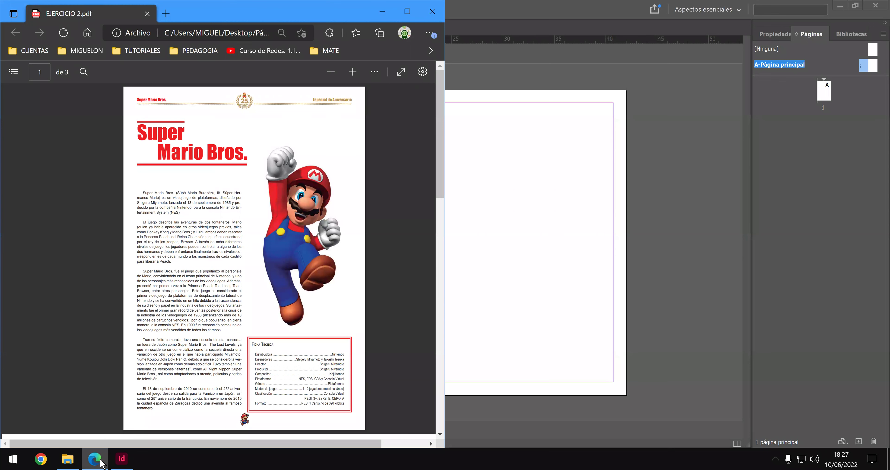
click(509, 181)
drag(267, 189, 305, 102)
- Move the Mario icon down to the bottom margin of the left master page, near the centre
drag(227, 291, 303, 380)
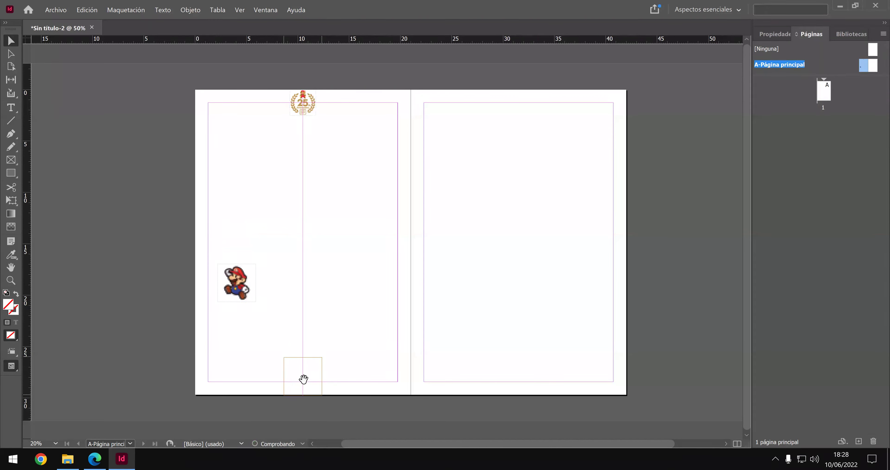
key(Escape)
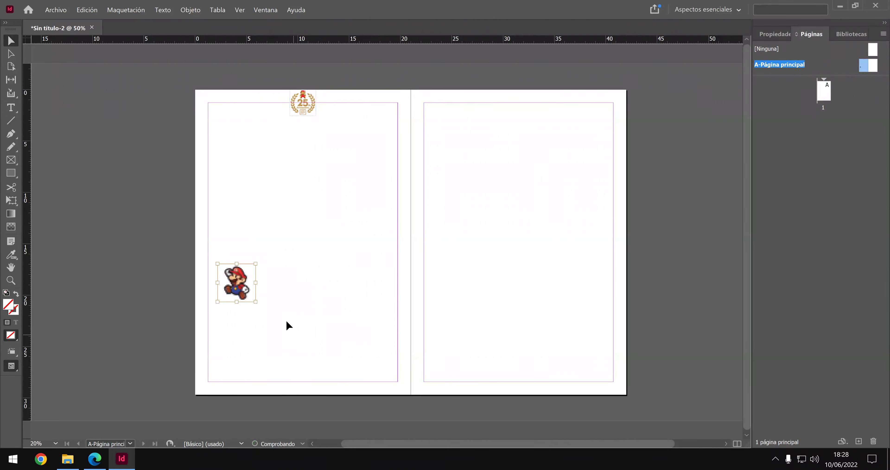
drag(246, 271, 328, 361)
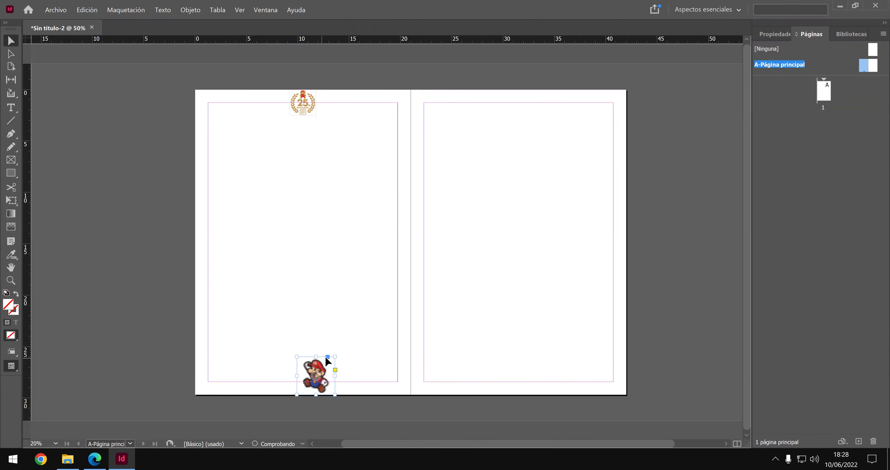
- Shrink the Mario icon's frame to about half size, fit the content to the frame, and shift the icon slightly right
click(331, 362)
drag(332, 357, 316, 375)
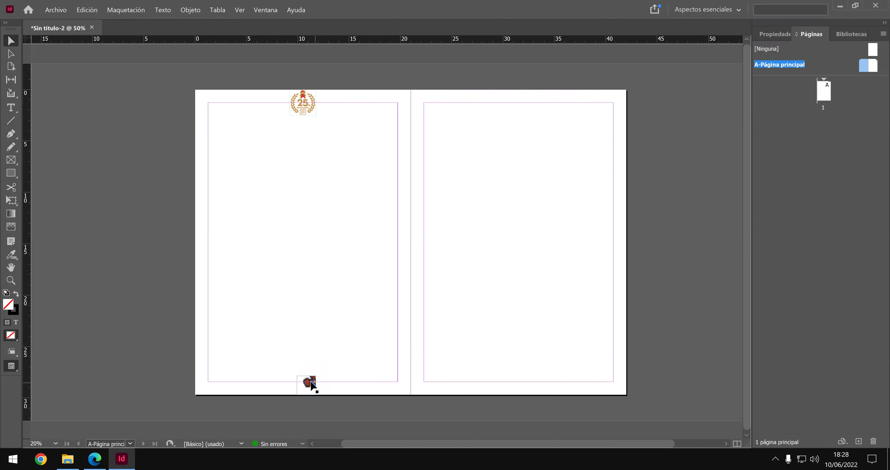
click(186, 9)
mouse_move(264, 168)
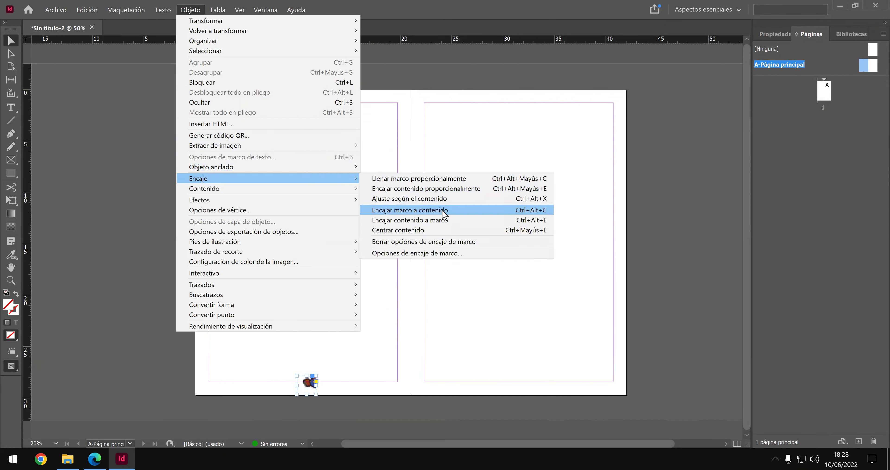
click(448, 221)
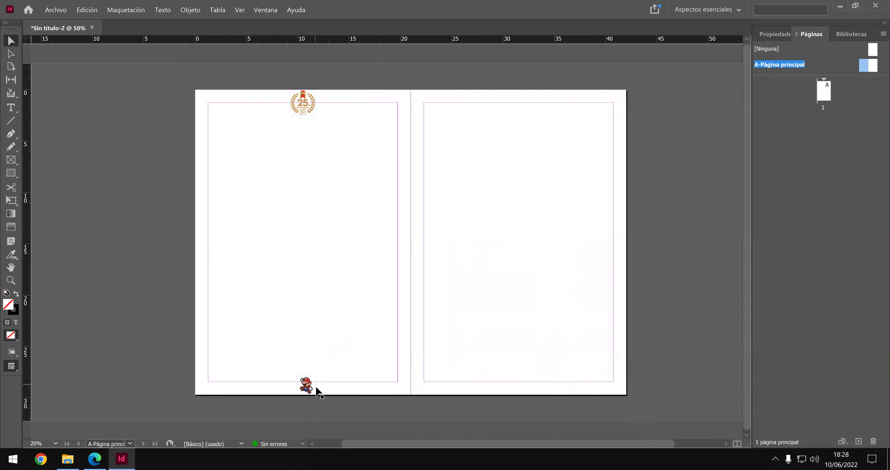
mouse_move(306, 387)
mouse_down()
mouse_move(314, 397)
mouse_move(310, 386)
mouse_up()
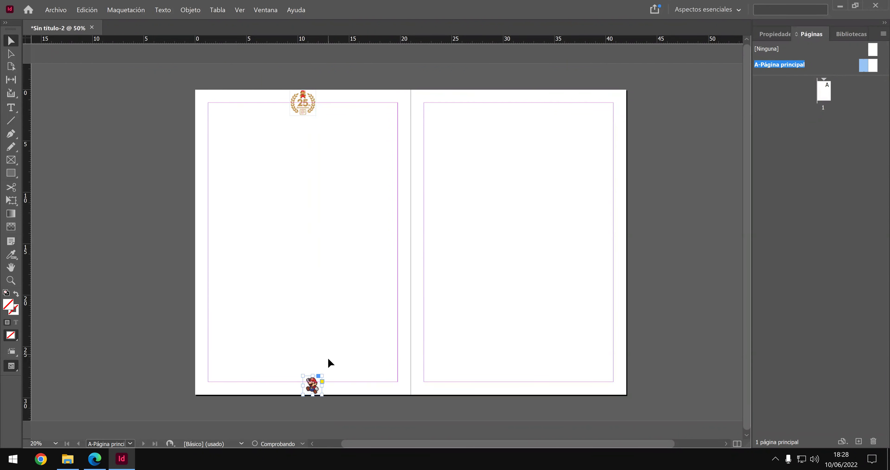
click(330, 354)
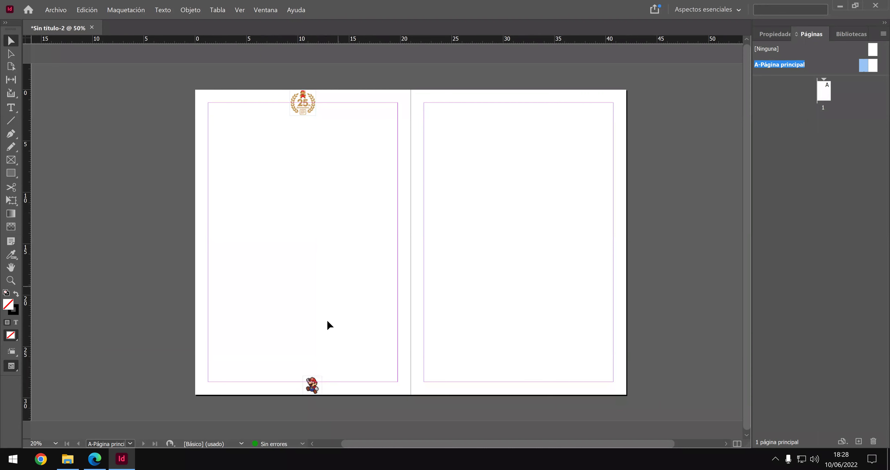
- Centre the Mario icon horizontally at the foot of the left master page, directly below the anniversary logo
drag(314, 384, 310, 382)
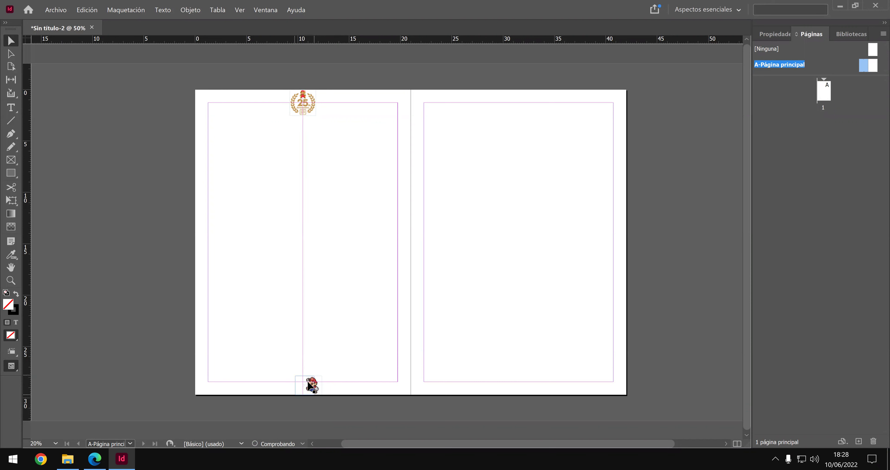
drag(309, 385, 306, 384)
click(328, 369)
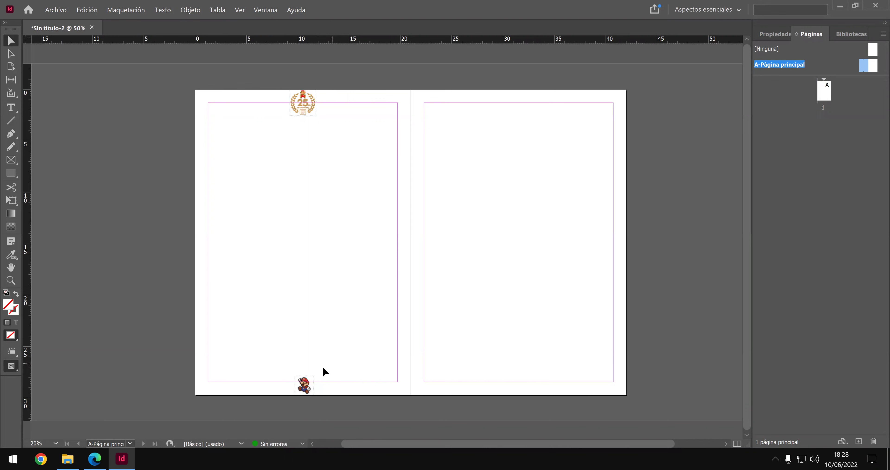
- Save the document as "MARIO BROS." in the Documentos folder
click(62, 12)
click(79, 82)
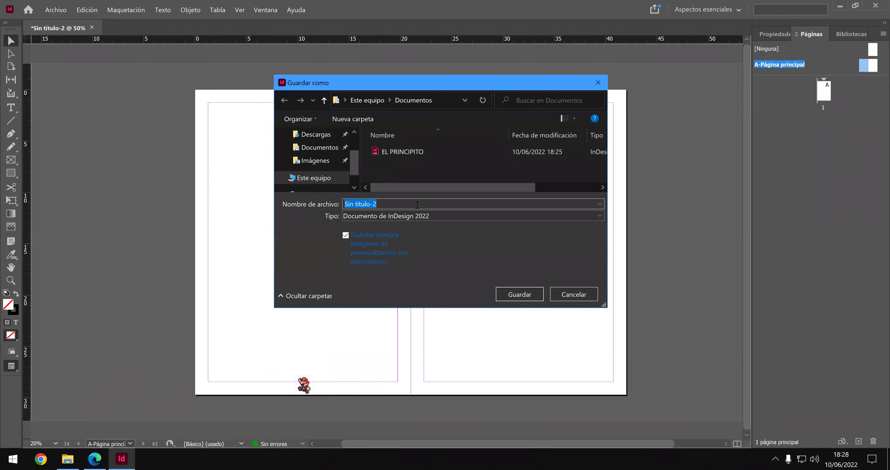
text(MARIO BROSS)
click(93, 459)
key(alt+Tab)
key(End)
key(Return)
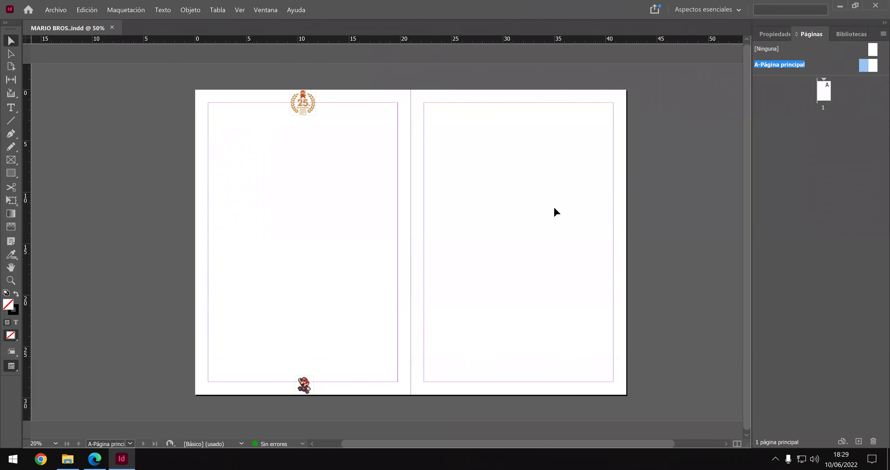
- Arrange the document window beside EJERCICIO 2.pdf and bring the left master page into view
key(super+Down)
key(h)
drag(566, 213, 631, 218)
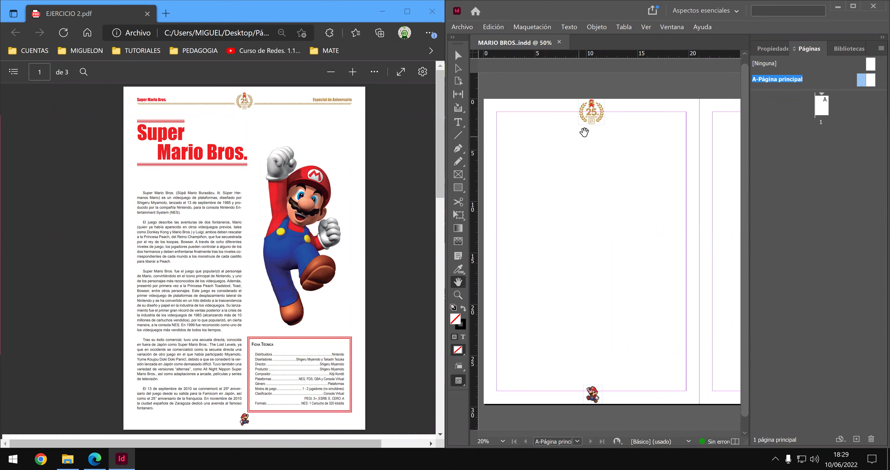
drag(594, 118, 596, 117)
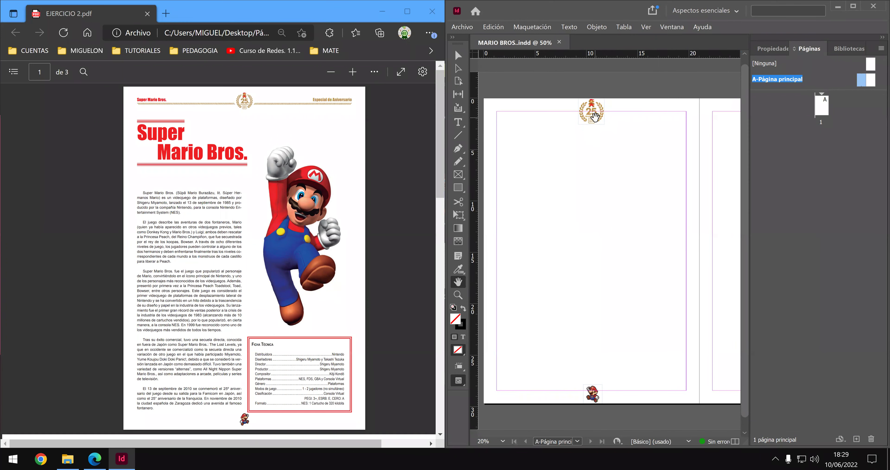
- Try to shrink the anniversary logo by reducing its frame and fitting the frame to the content
key(v)
click(587, 116)
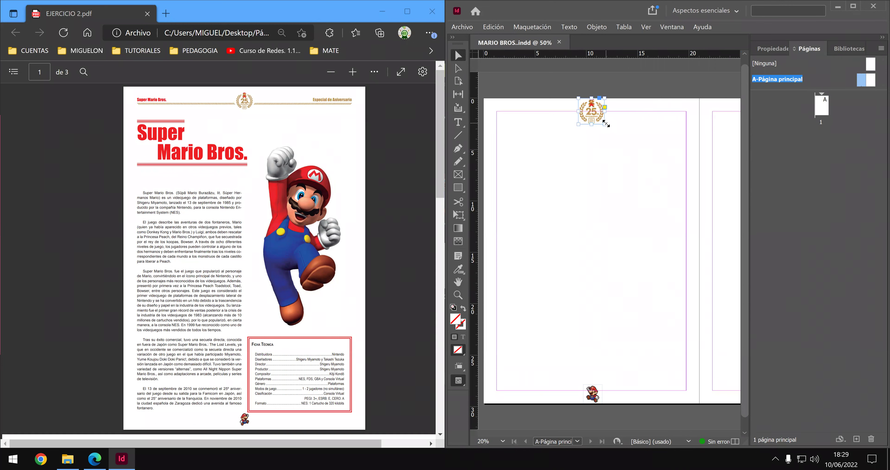
mouse_move(601, 122)
mouse_down()
mouse_move(602, 134)
mouse_move(600, 120)
mouse_up()
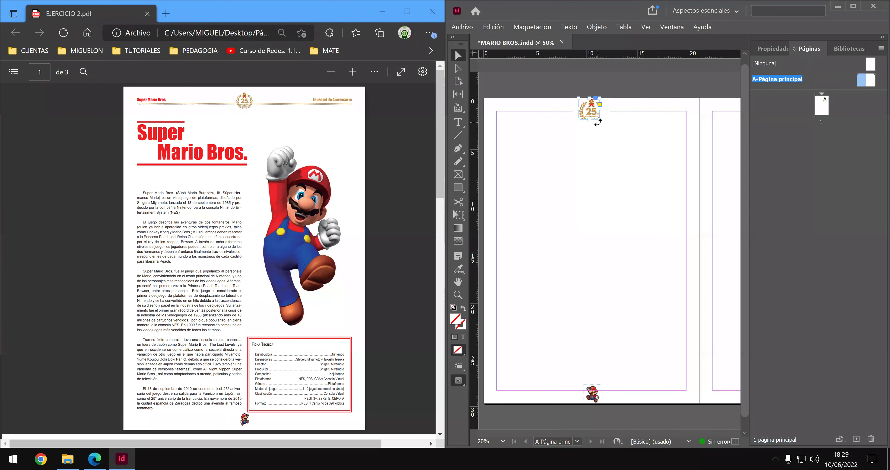
click(596, 32)
mouse_move(622, 186)
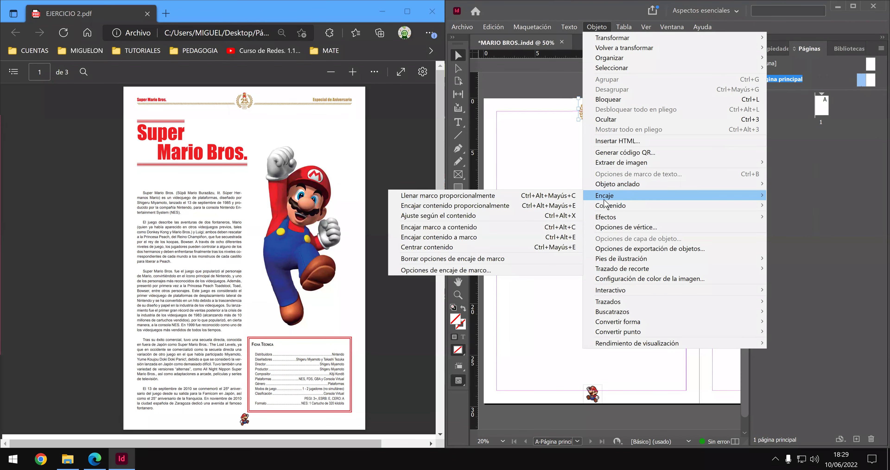
click(490, 227)
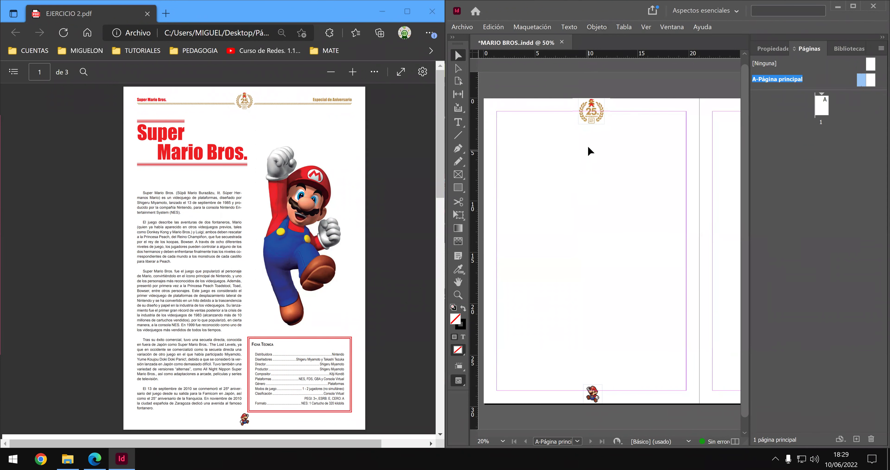
- Reduce the anniversary logo's frame from its lower right corner and fit the content to the frame
drag(603, 125, 598, 117)
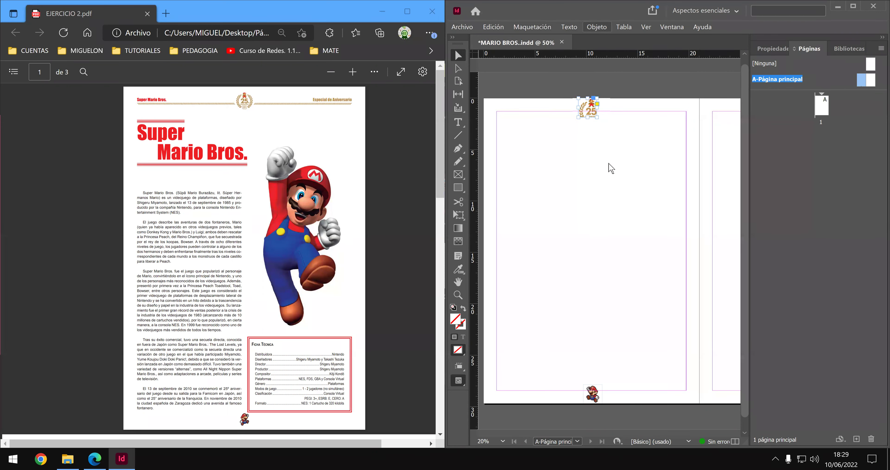
key(alt+o)
mouse_move(609, 197)
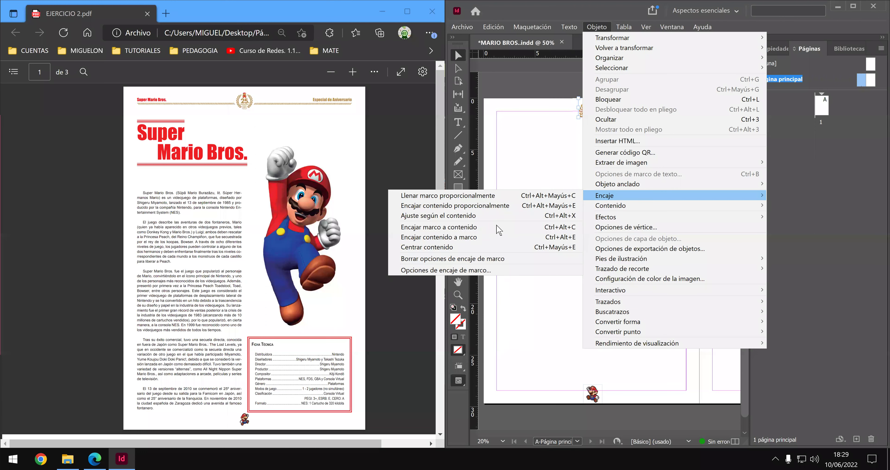
click(493, 237)
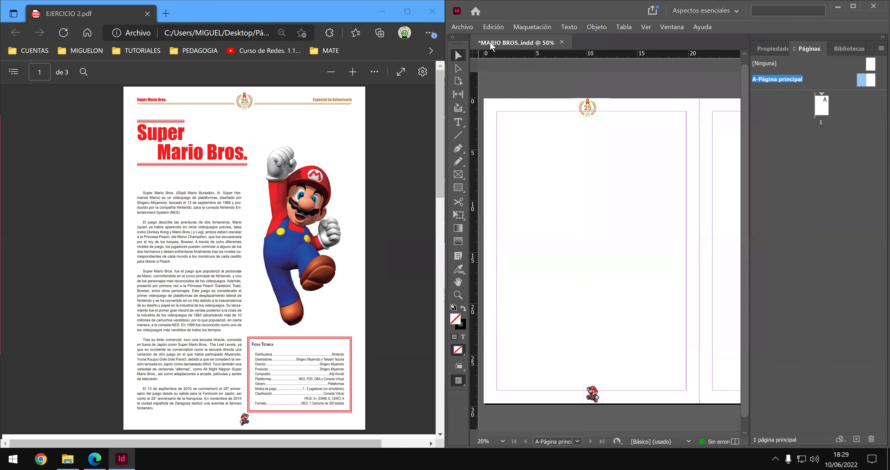
click(498, 26)
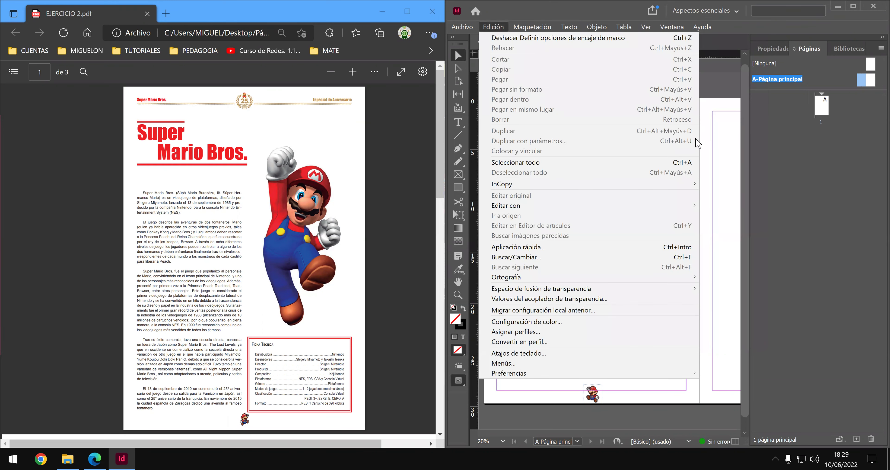
click(719, 134)
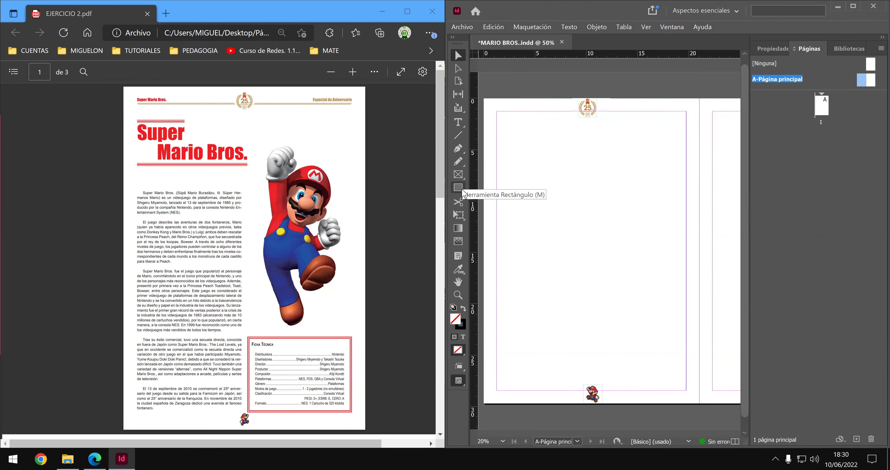
- Draw a horizontal line about 7.63 cm long along the top margin, from the left margin to the anniversary logo
click(458, 188)
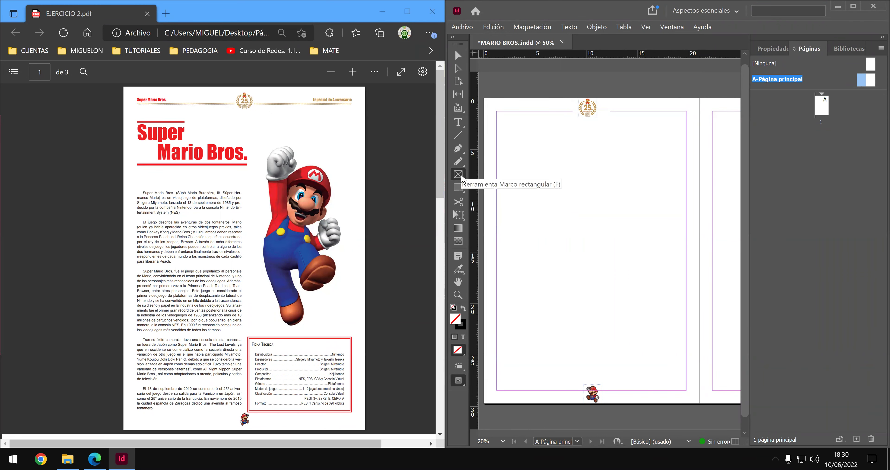
click(462, 137)
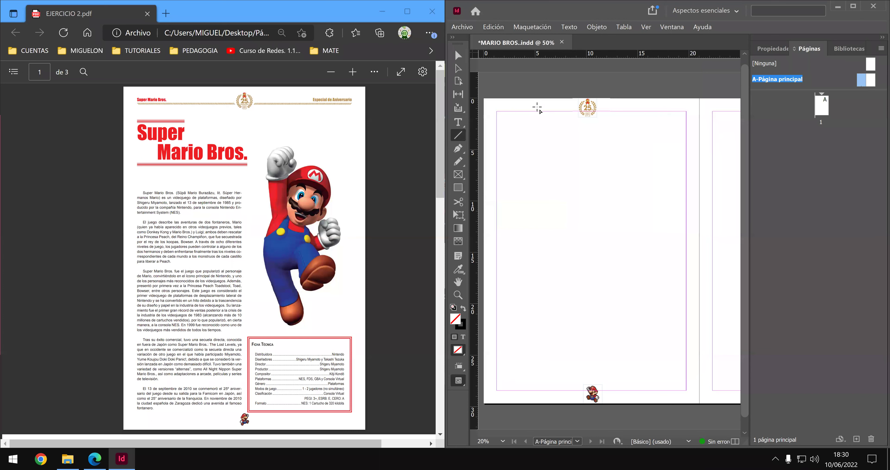
drag(497, 110, 562, 114)
drag(576, 114, 576, 113)
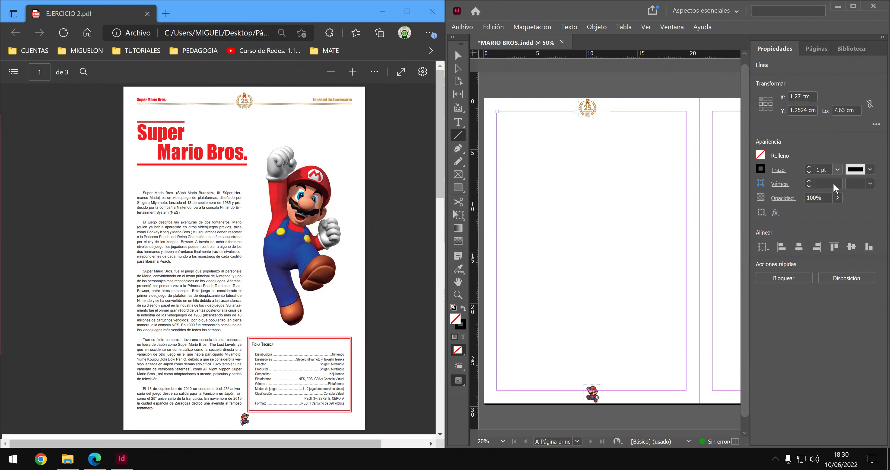
- Give the header line a 3 pt solid stroke in yellow, C=0 M=0 Y=100 K=0
click(838, 170)
click(824, 254)
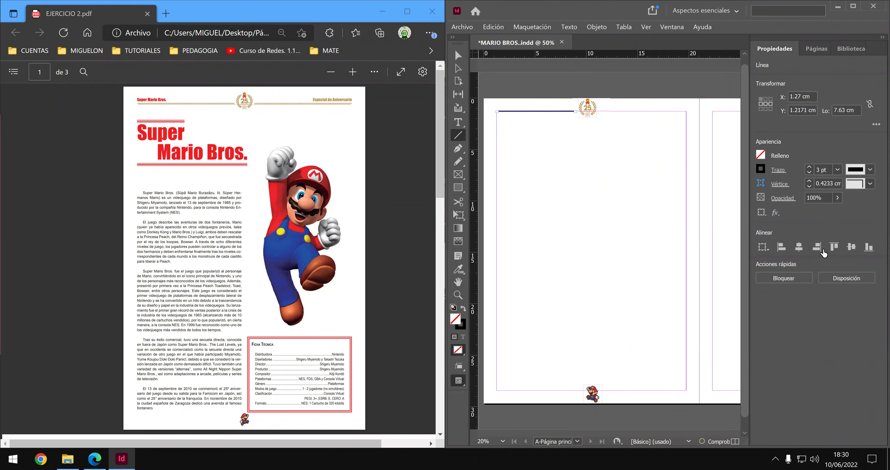
click(867, 170)
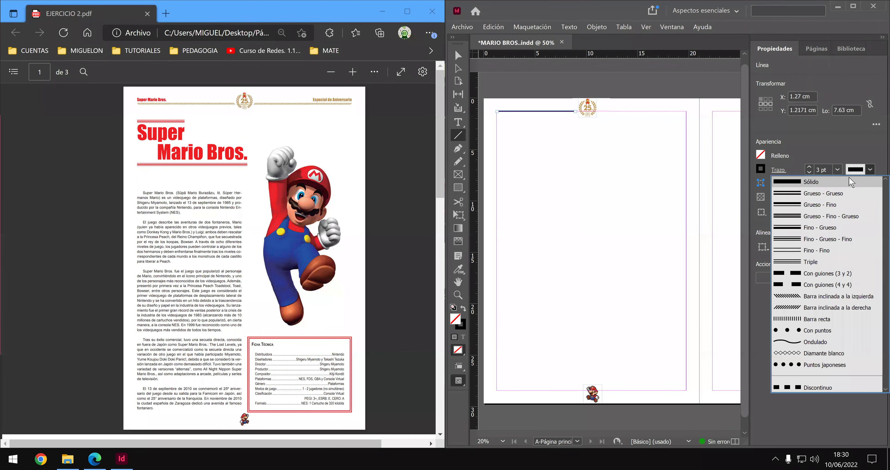
click(805, 181)
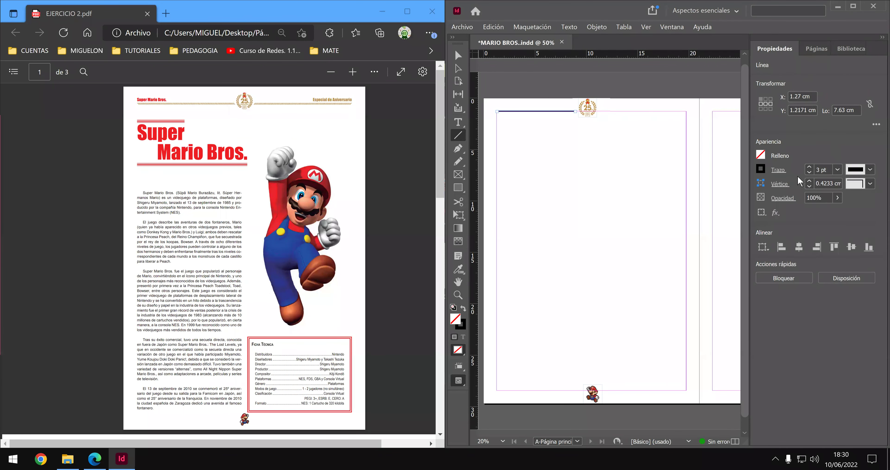
click(761, 169)
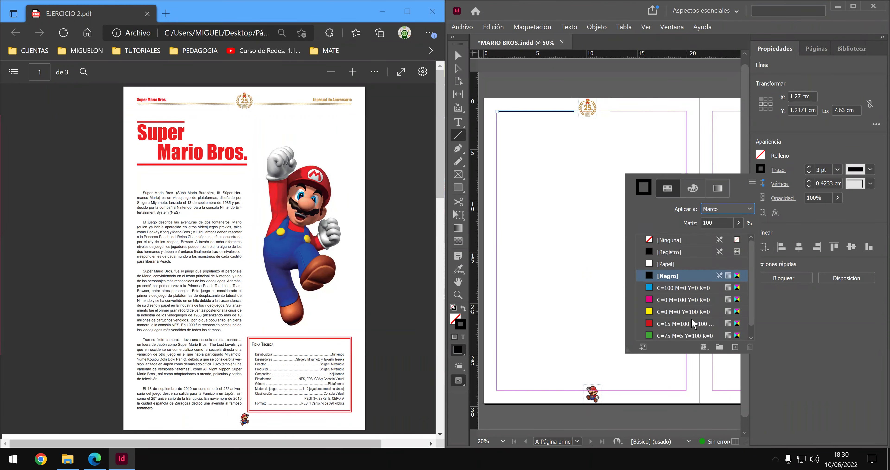
scroll(693, 322, down, 1)
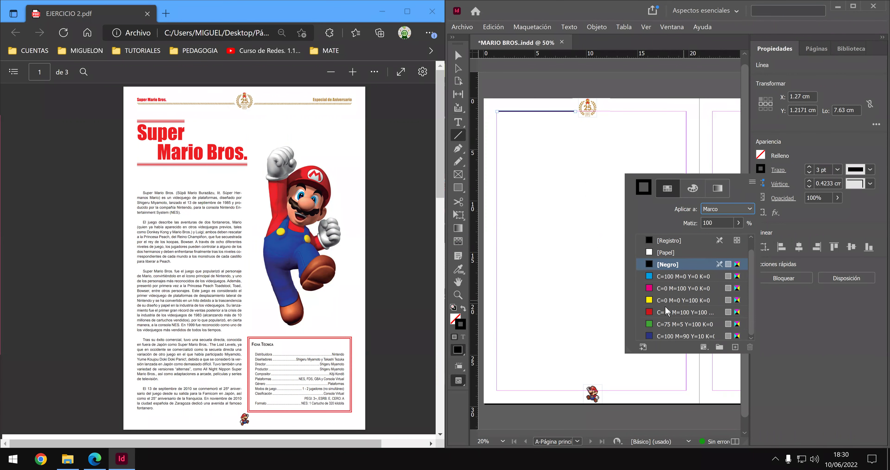
click(651, 302)
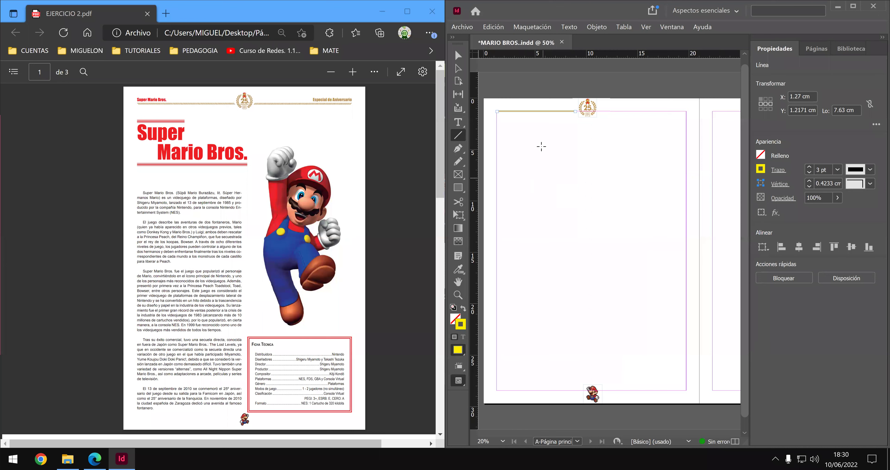
- Duplicate the yellow line to the right side of the anniversary logo, ending at the right margin
click(458, 56)
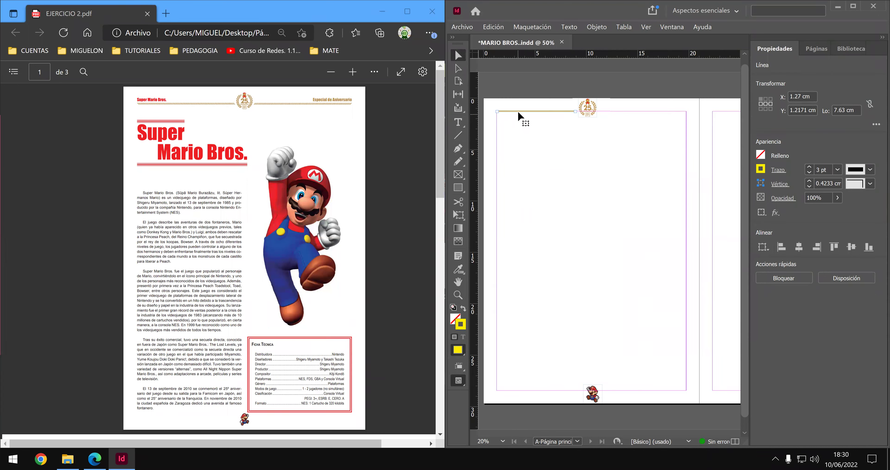
drag(519, 112, 648, 115)
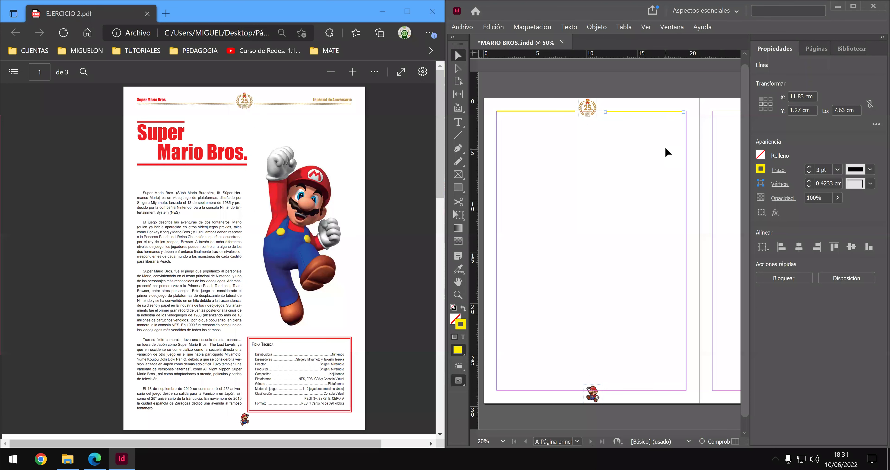
key(Right)
- Move the anniversary logo slightly right to centre it on the left master page between the two yellow lines
click(591, 120)
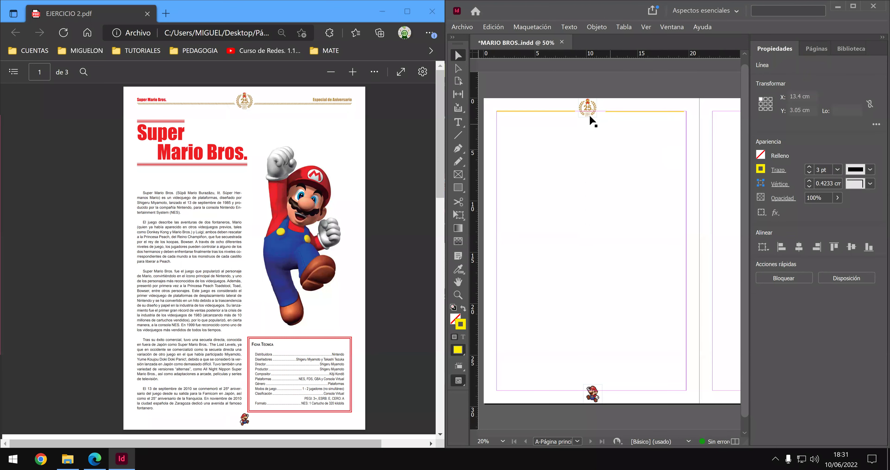
drag(592, 115, 594, 112)
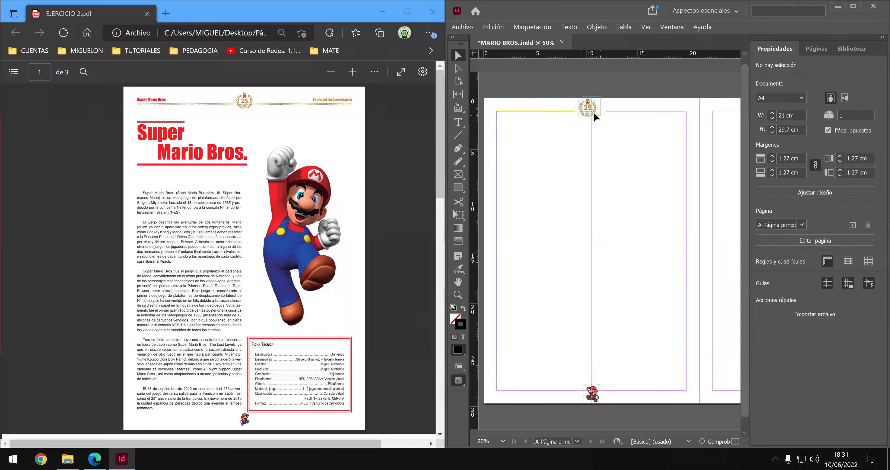
drag(595, 118, 599, 117)
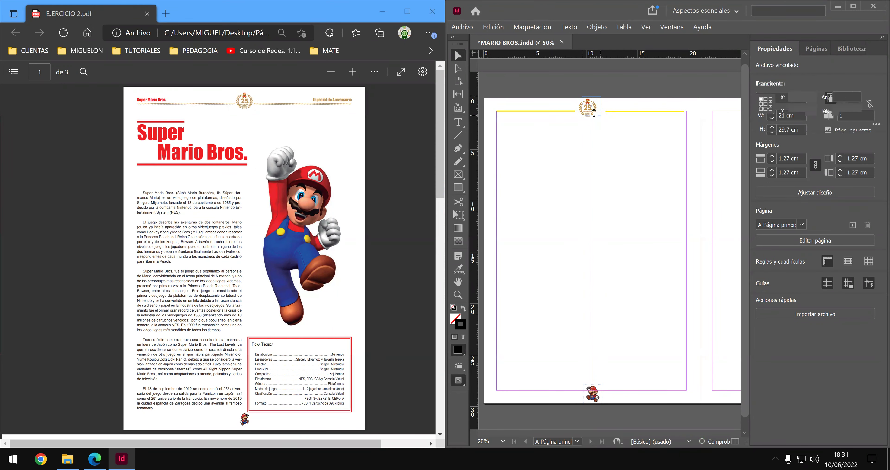
click(603, 135)
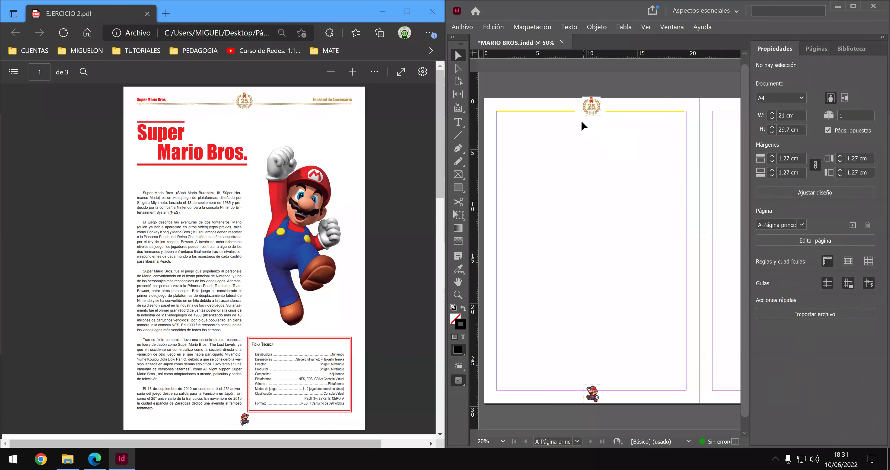
- Set the length of the yellow header line left of the anniversary logo to 7.7 cm
click(573, 112)
drag(575, 112, 576, 112)
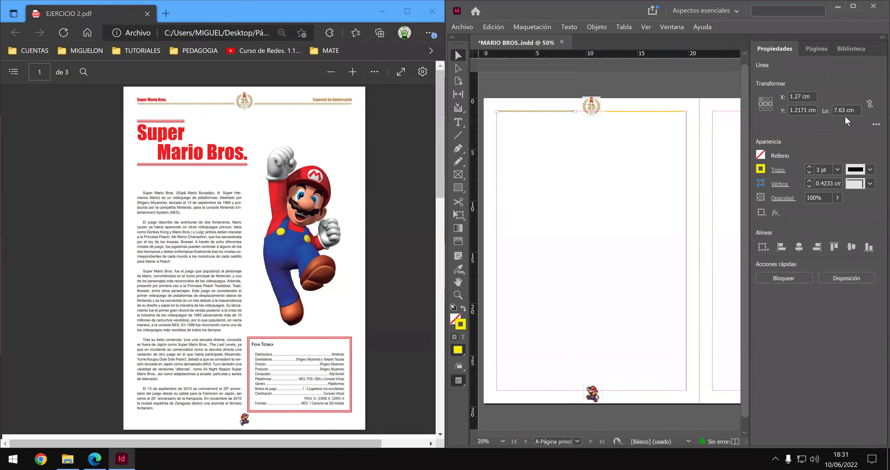
drag(850, 110, 826, 163)
text(7)
key(Return)
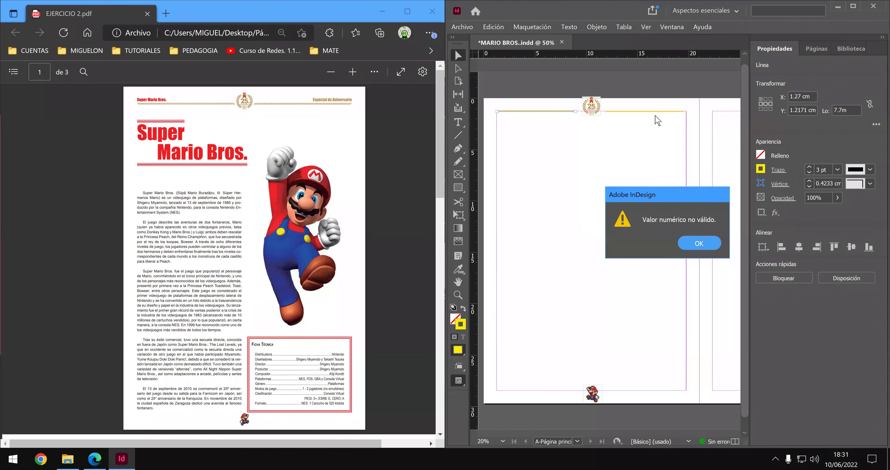
click(700, 243)
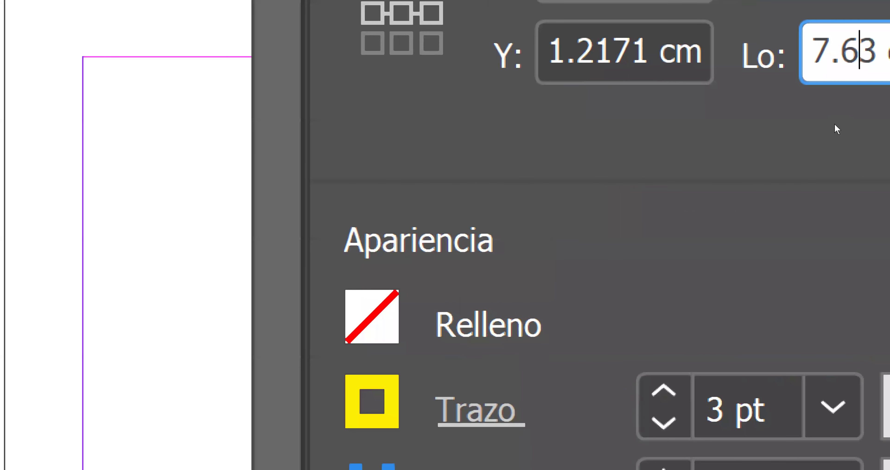
key(Left)
key(Delete)
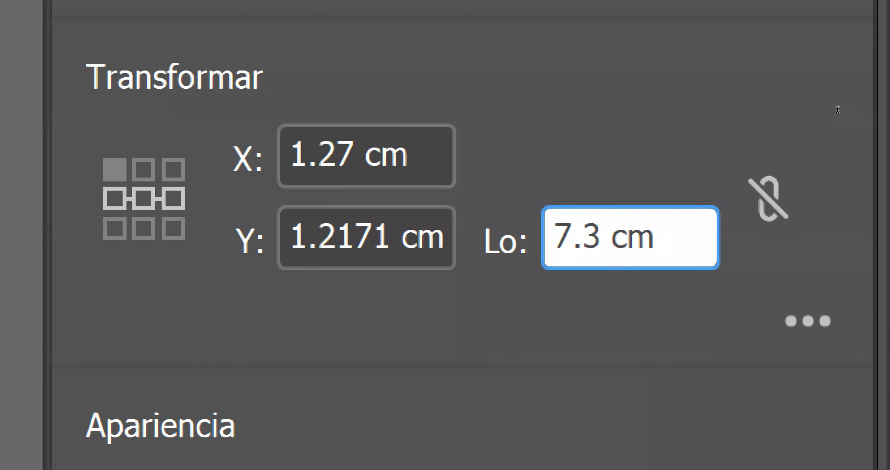
key(BackSpace)
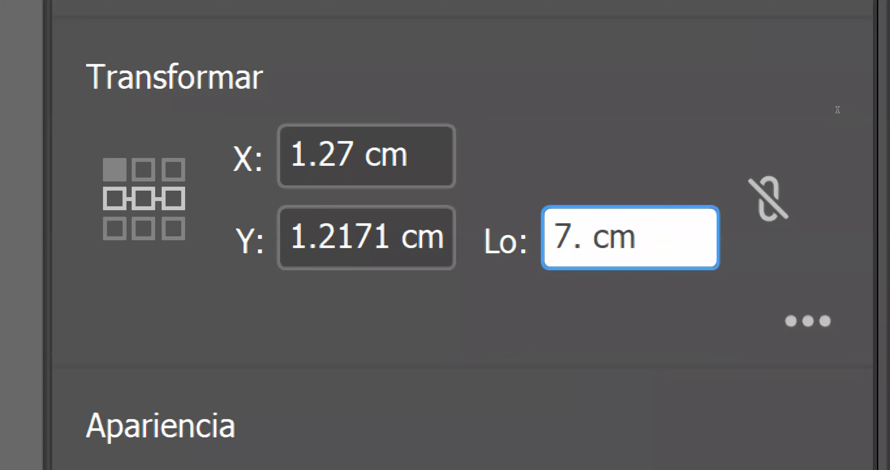
text(7)
key(Return)
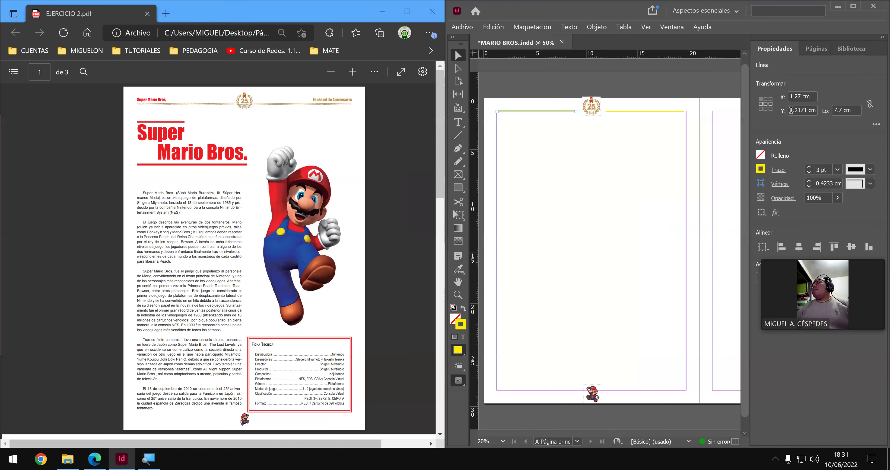
- Set the length of the yellow header line right of the anniversary logo to 7.7 cm
click(650, 124)
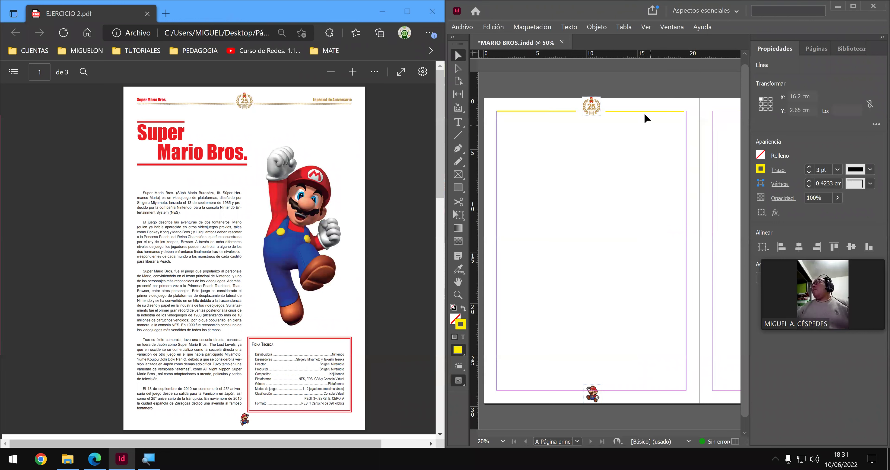
click(645, 111)
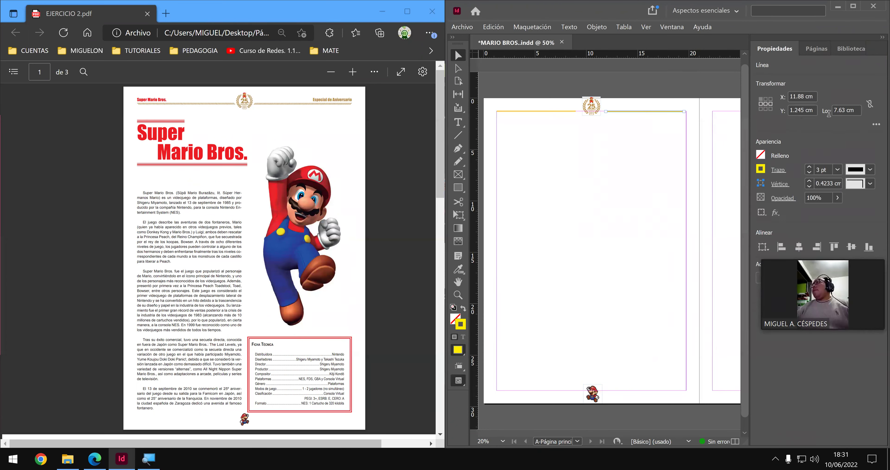
click(839, 110)
key(Delete)
key(Delete)
text(7)
key(Return)
click(644, 154)
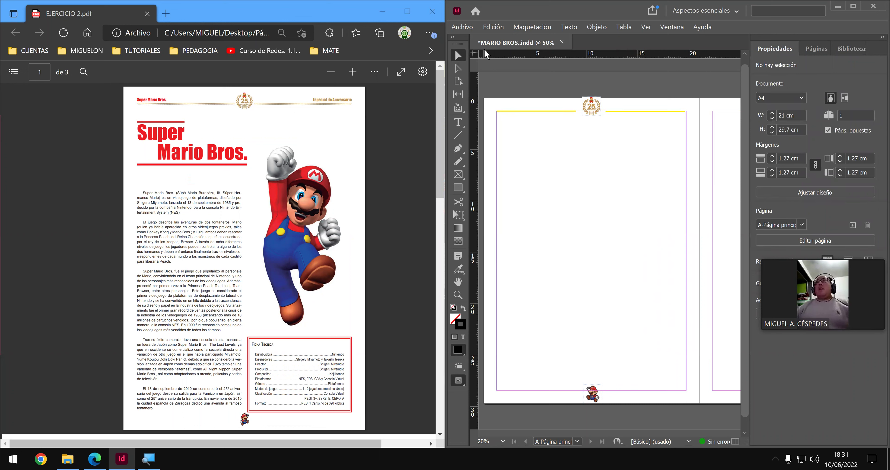
- Draw a text frame about 5.1 by 1.05 cm below the left header line and enter "Super MARIO Bors"
click(458, 122)
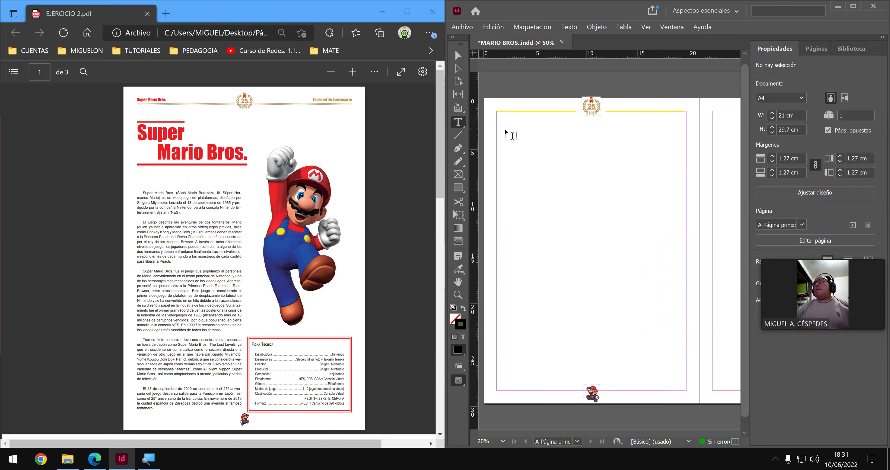
drag(505, 131, 557, 141)
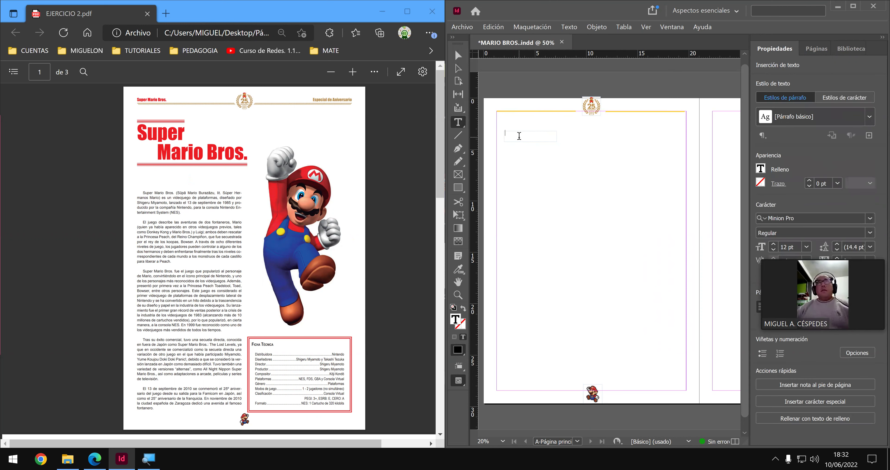
text(Supe)
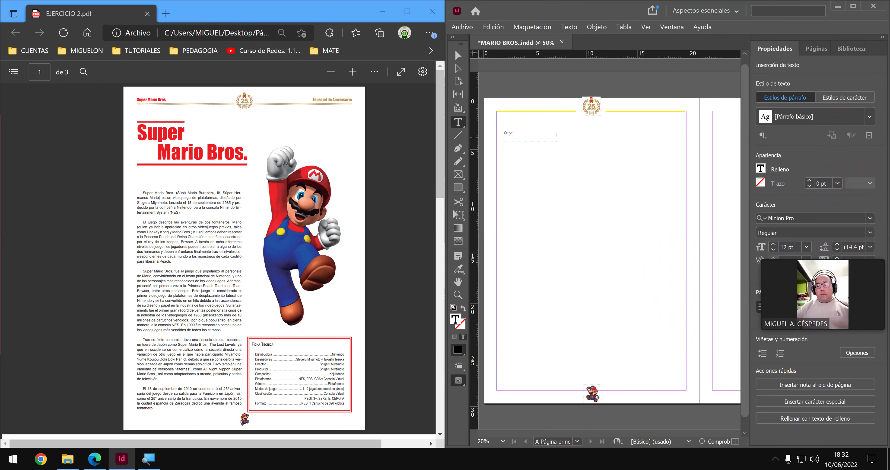
text(r MARIO)
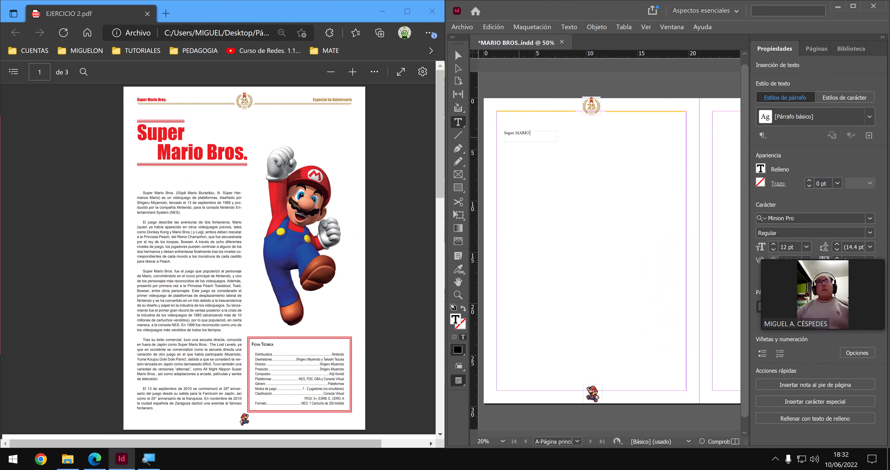
text( bOR)
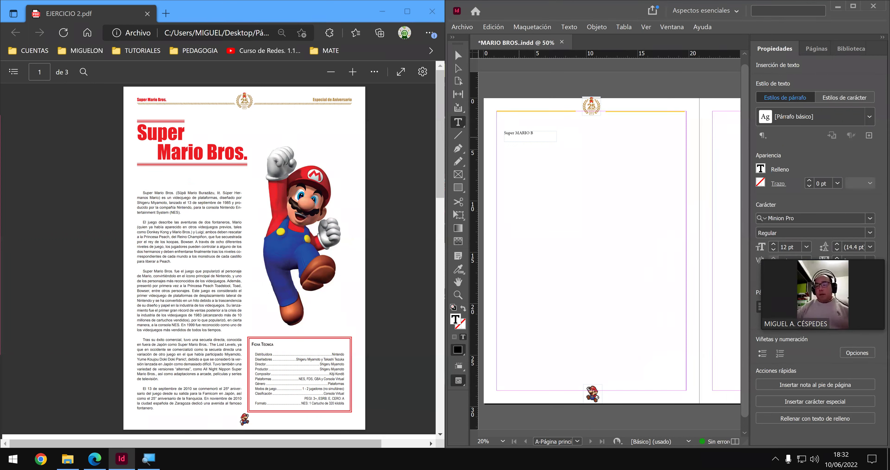
text(ors)
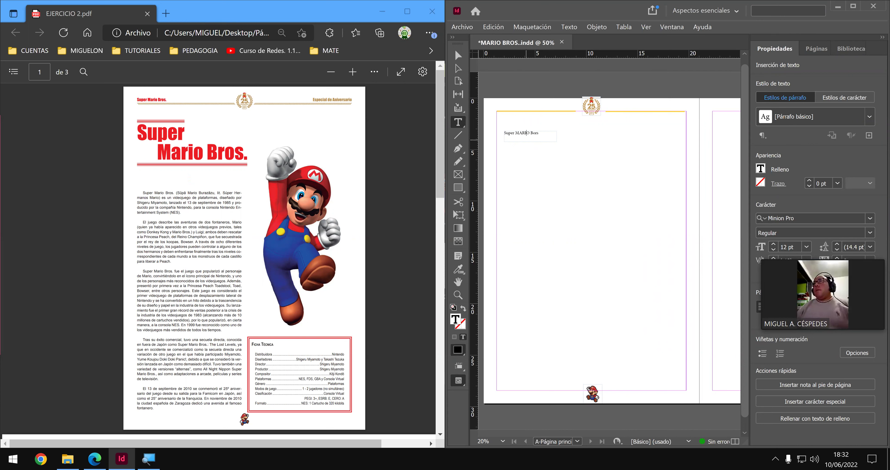
- Change "MARIO" to "Mario" in the new text frame
key(BackSpace)
key(BackSpace)
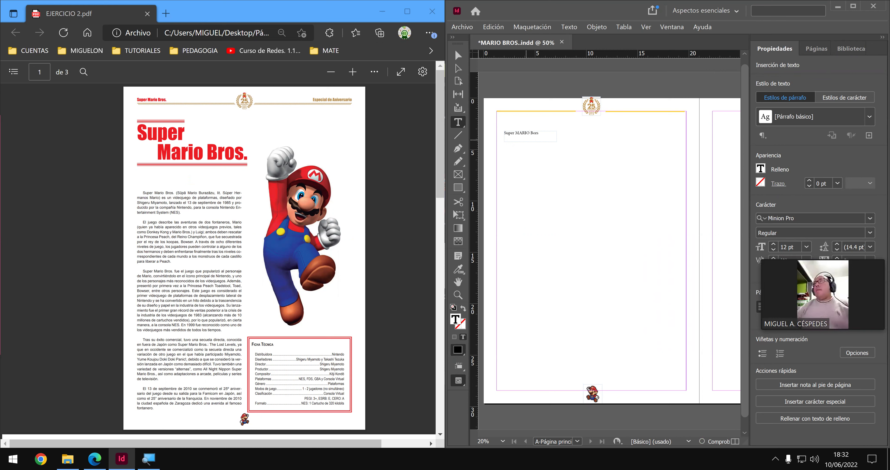
key(BackSpace)
key(BackSpace)
key(BackSpace)
key(BackSpace)
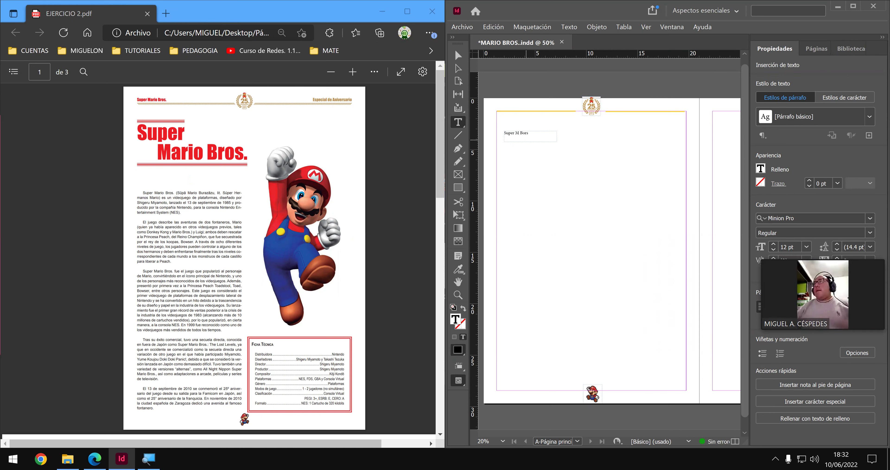
text(ario)
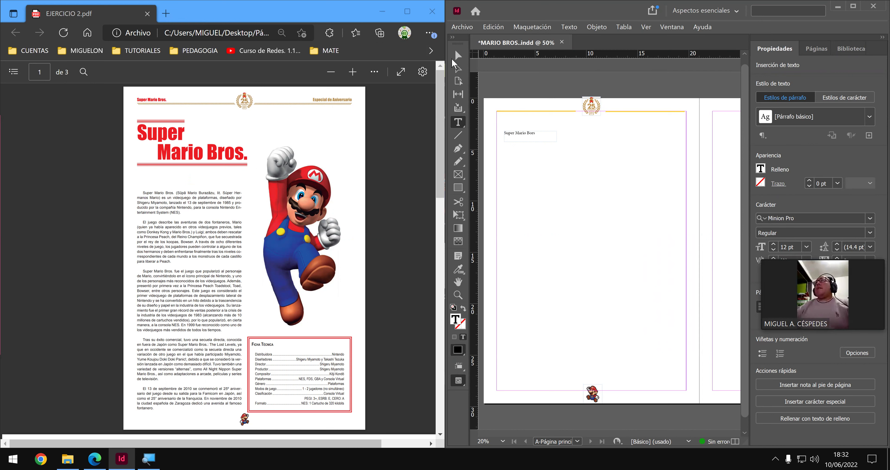
- Move the text frame to the left margin just above the yellow line and reduce its height to about 0.67 cm
click(458, 55)
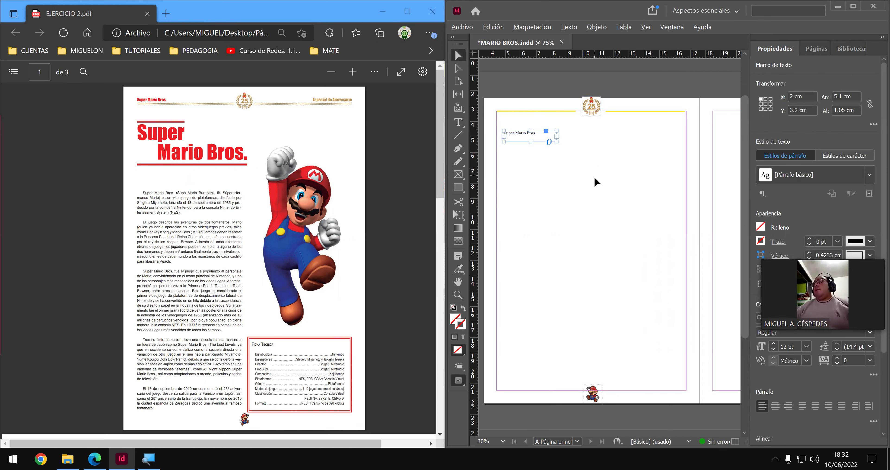
scroll(594, 177, up, 1)
scroll(507, 159, up, 1)
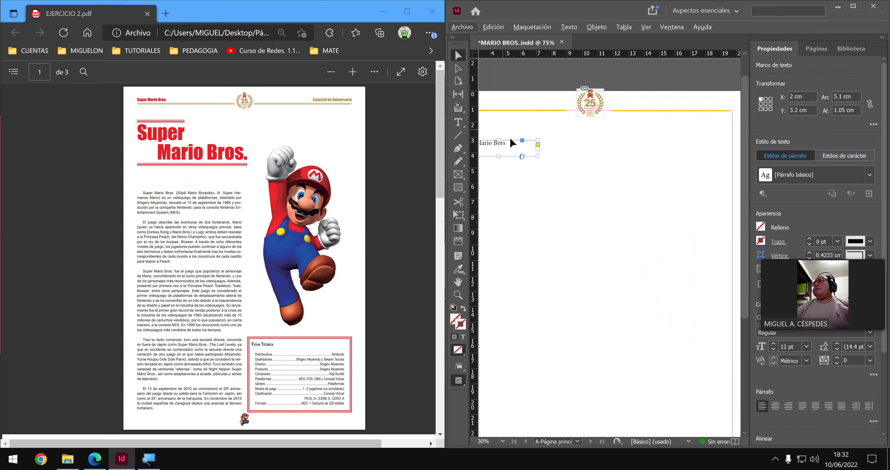
drag(513, 140, 534, 103)
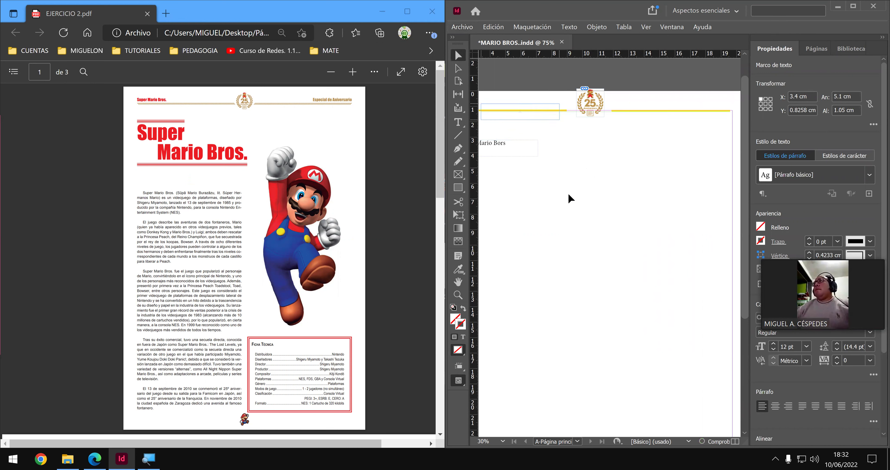
click(596, 351)
drag(562, 248, 590, 247)
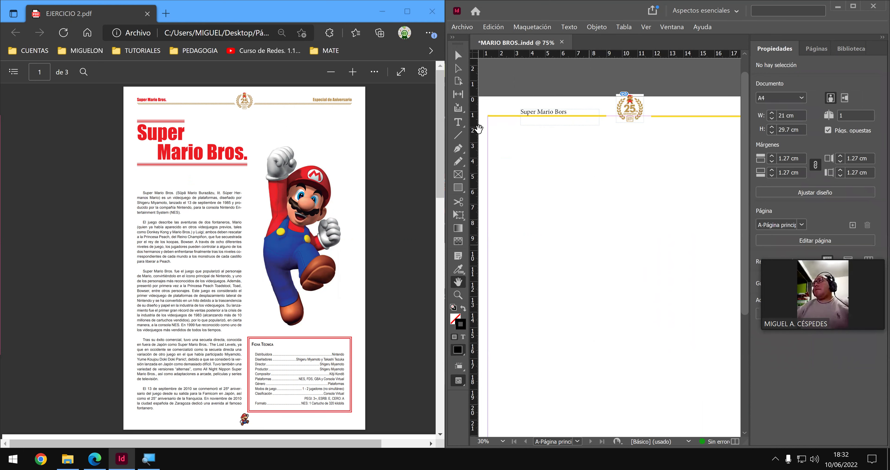
click(457, 56)
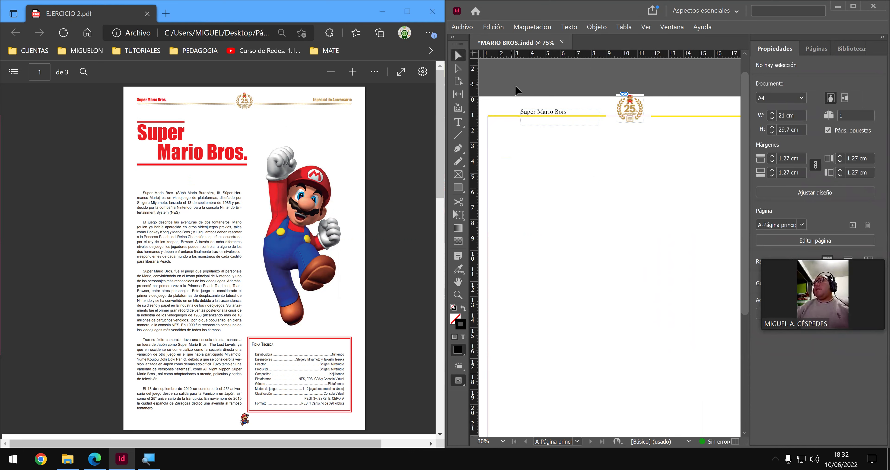
drag(540, 114, 509, 109)
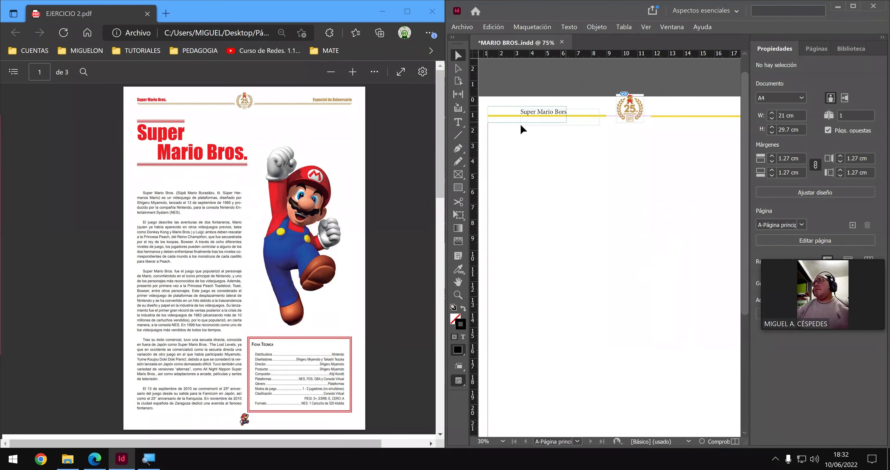
drag(528, 122, 526, 118)
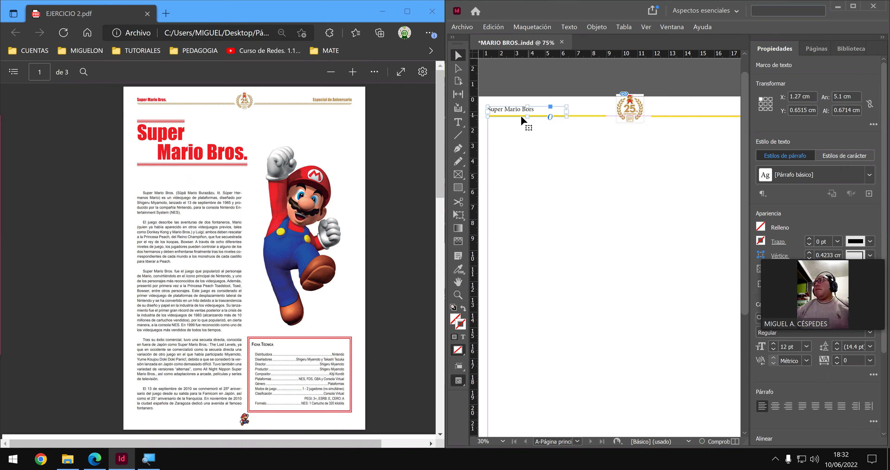
- Colour the "Super Mario Bors" header text orange-red from the RGB colour spectrum
click(461, 121)
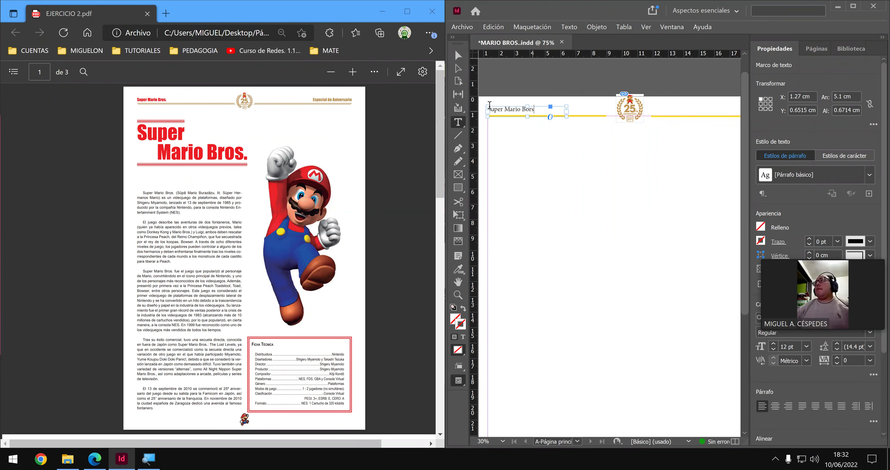
drag(536, 110, 488, 109)
right_click(500, 109)
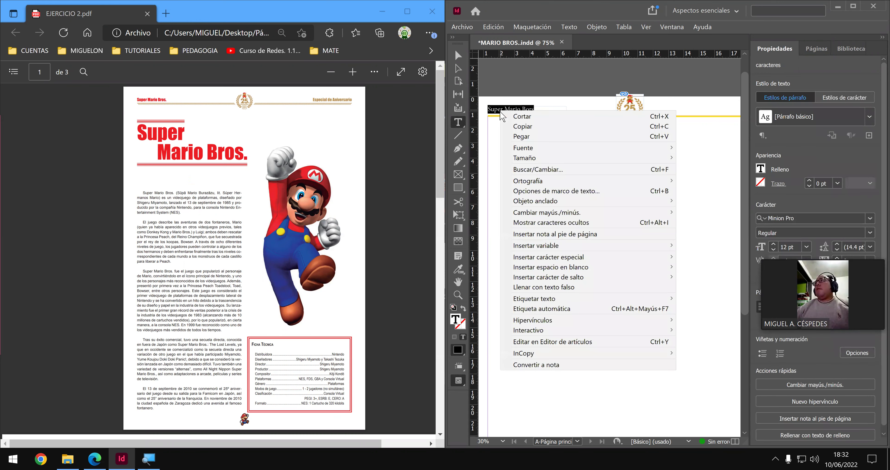
click(460, 350)
click(458, 355)
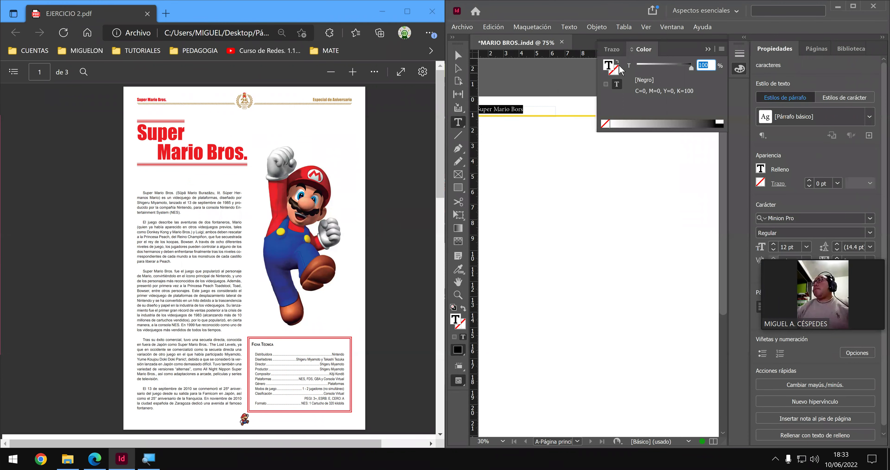
click(721, 50)
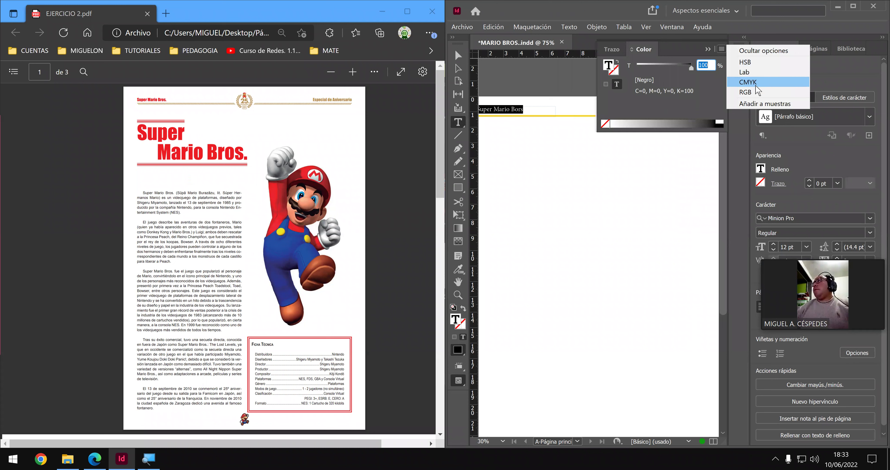
click(754, 91)
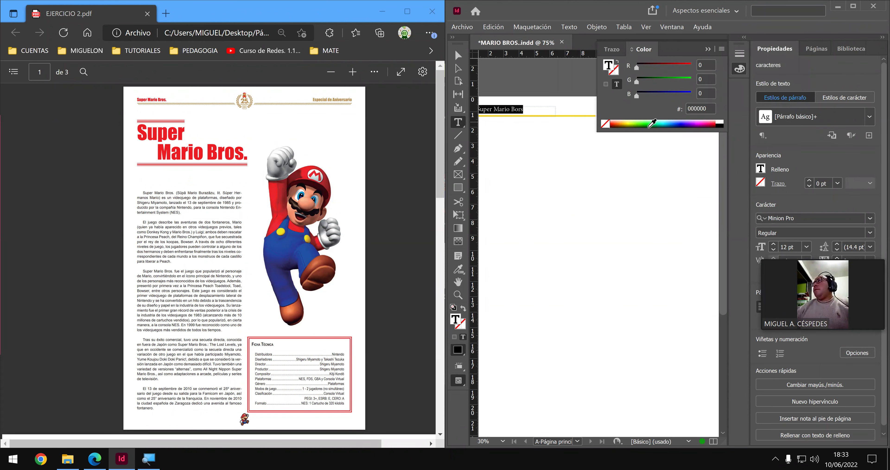
click(627, 123)
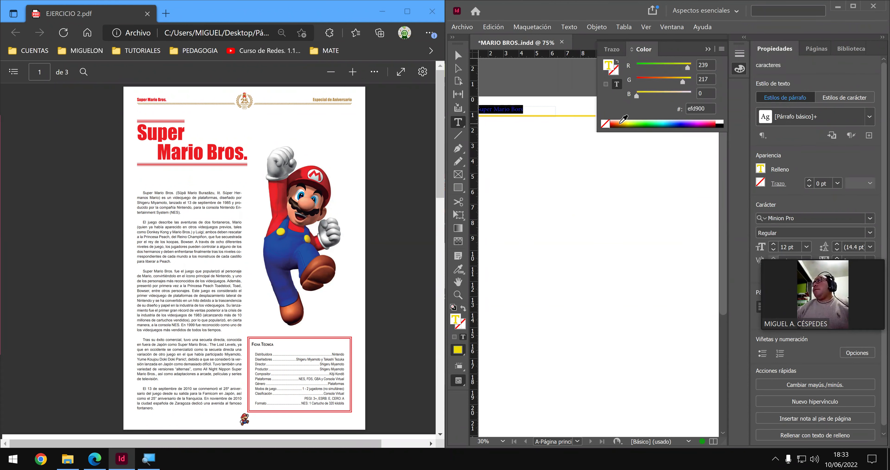
mouse_move(620, 120)
mouse_down()
mouse_move(615, 125)
mouse_move(620, 120)
mouse_up()
click(606, 159)
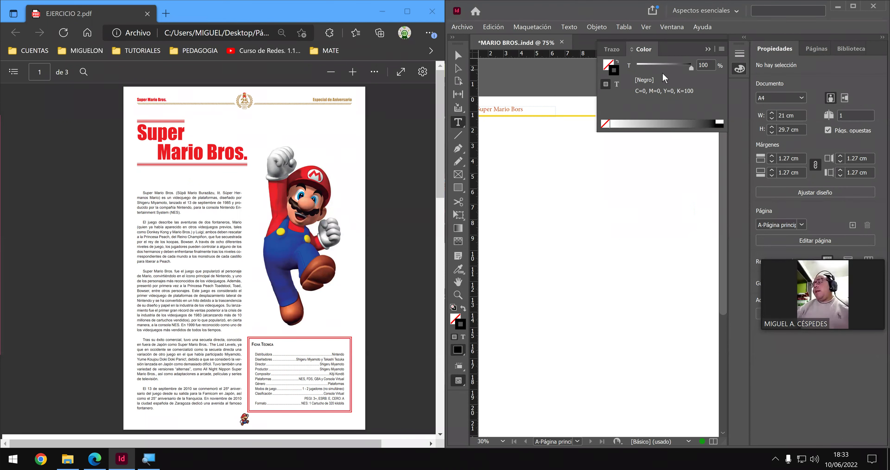
- Collapse the Color and Properties panels to enlarge the page view and activate the Selection tool
click(708, 49)
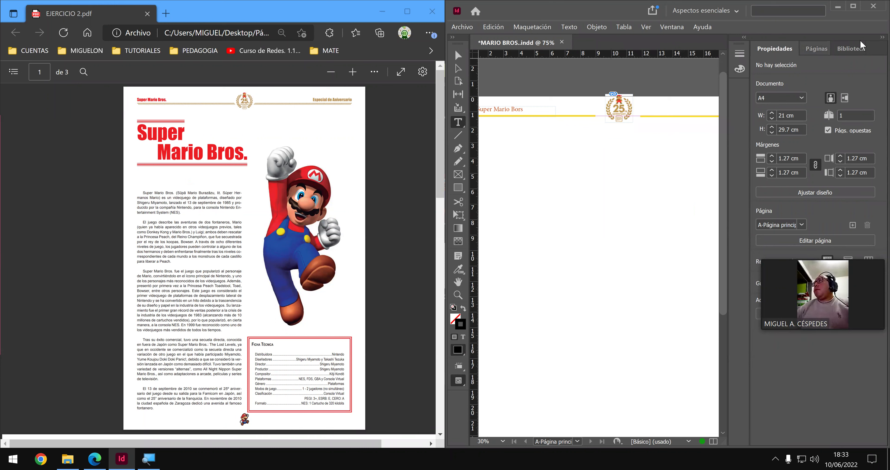
click(881, 38)
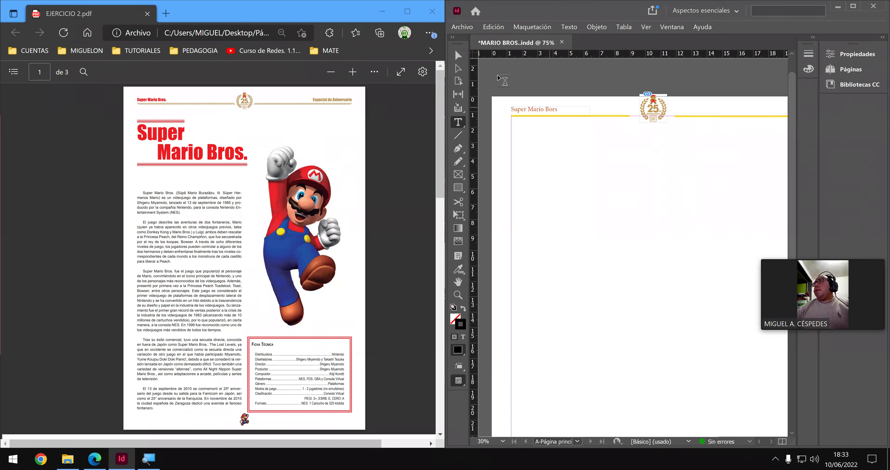
click(458, 55)
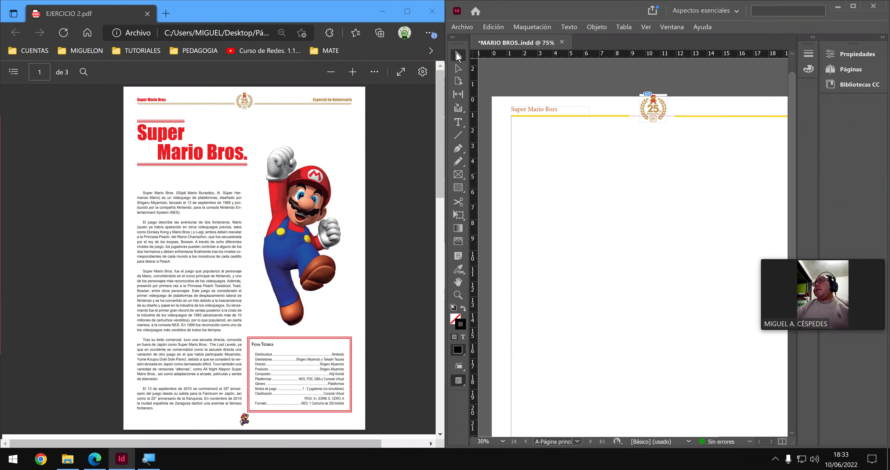
- Move the "Super Mario Bors" text frame below the yellow line and replace its text with "Especial de Aniversario"
click(548, 115)
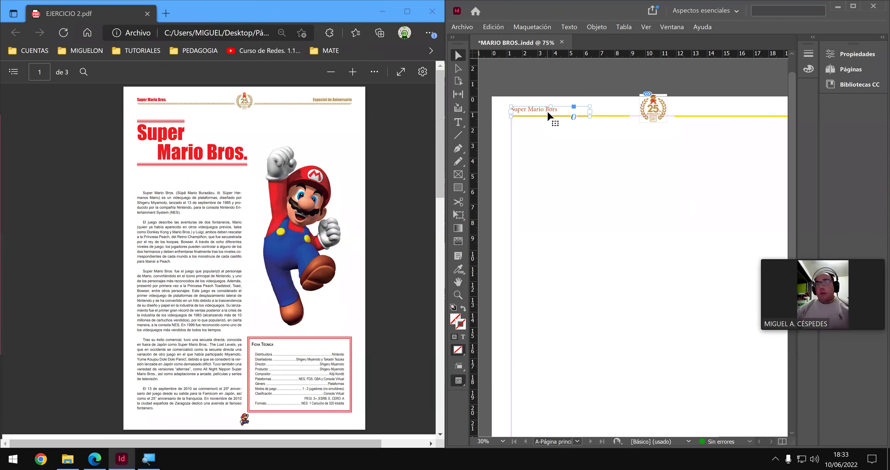
drag(558, 110, 594, 147)
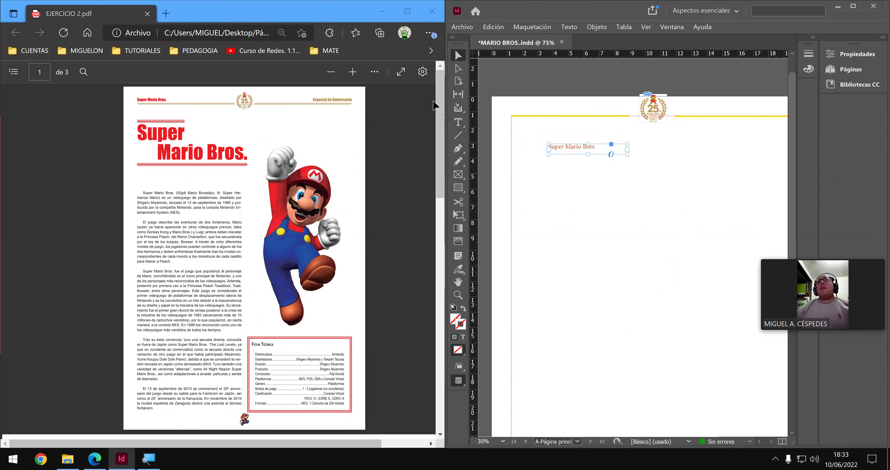
click(458, 122)
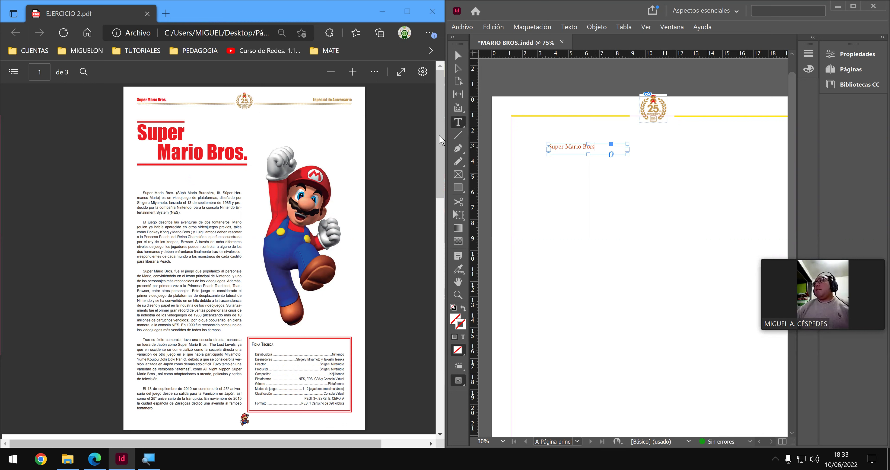
scroll(616, 214, left, 5)
key(ctrl+a)
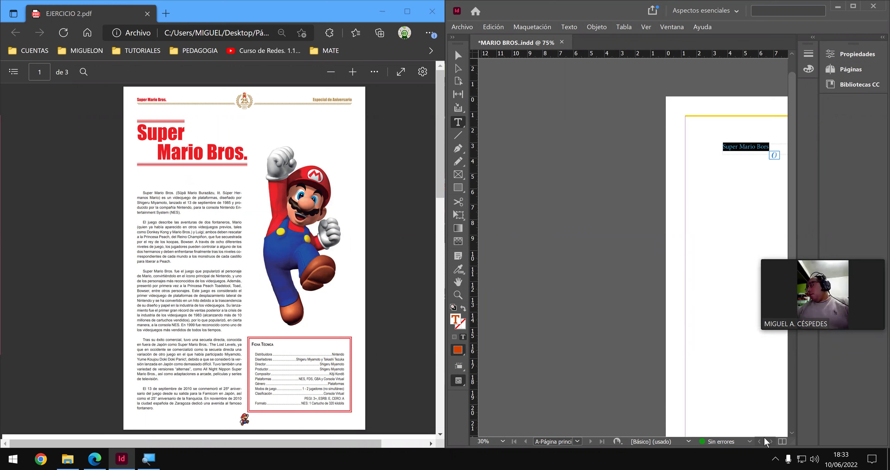
scroll(770, 443, right, 12)
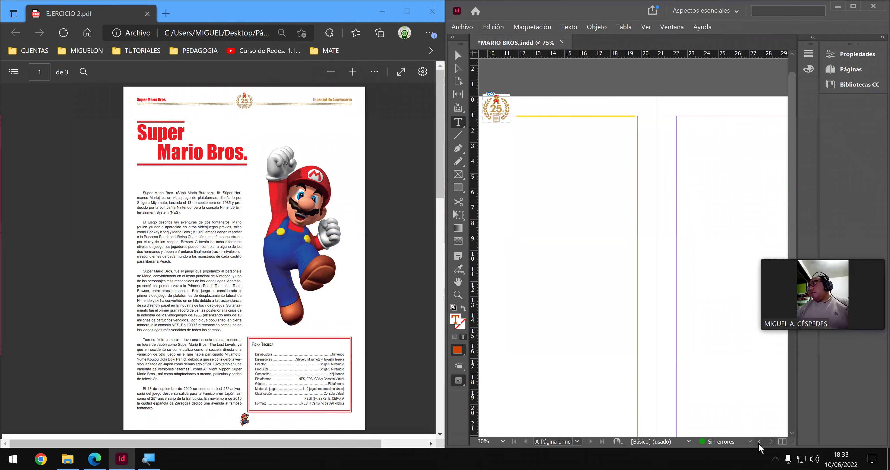
scroll(761, 446, left, 1)
scroll(762, 446, left, 5)
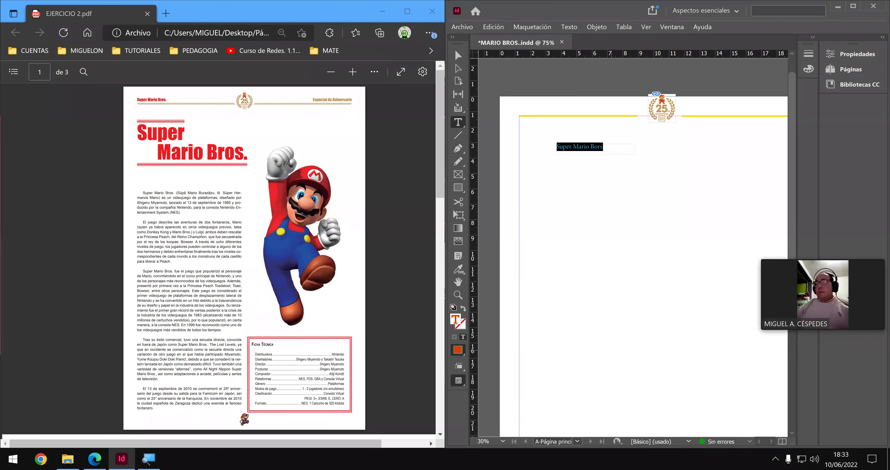
text(Es)
text(o)
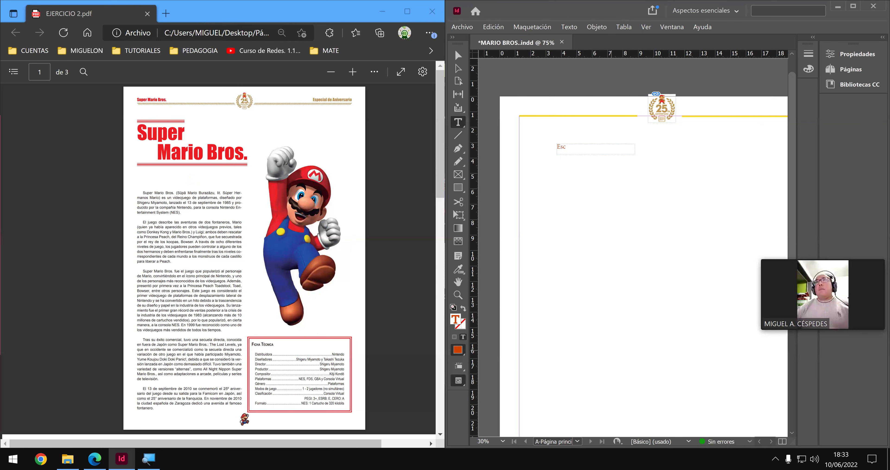
key(BackSpace)
text(pei)
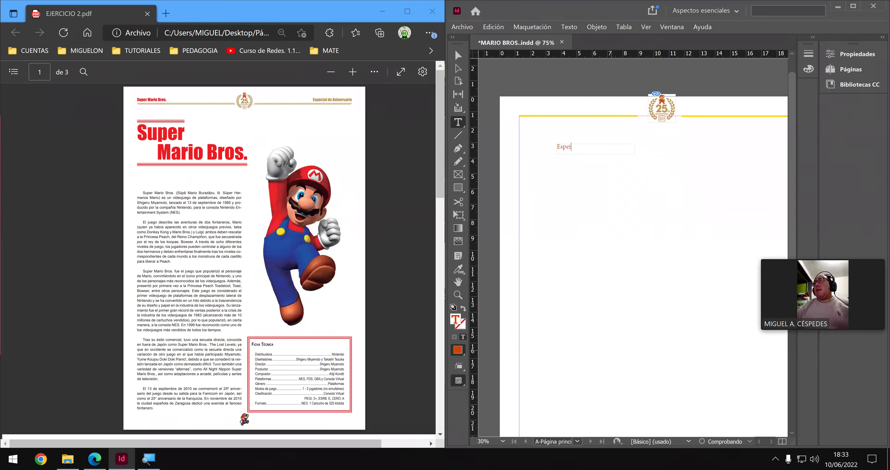
key(BackSpace)
text(cial de Aniversario)
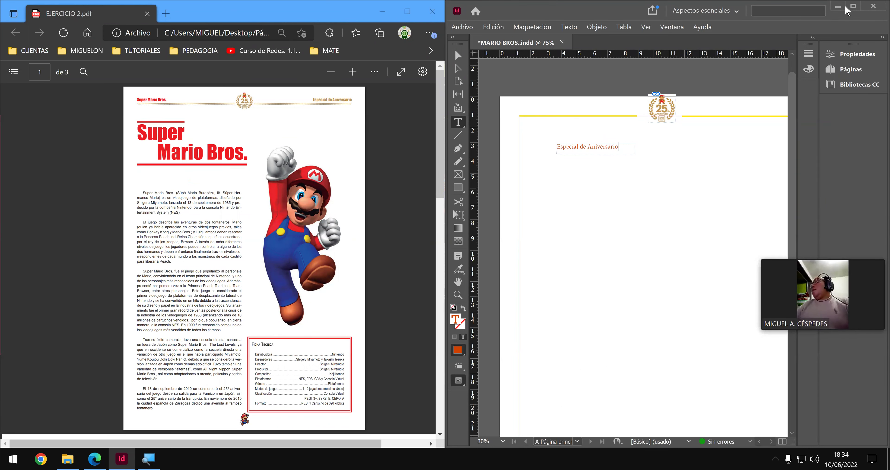
- Maximize the application window and have both the expanded Properties panel and the Control panel displayed
click(854, 6)
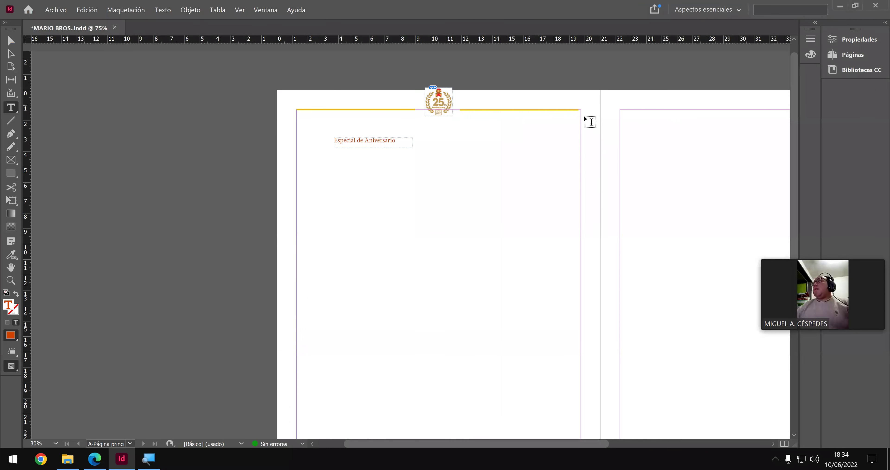
click(882, 23)
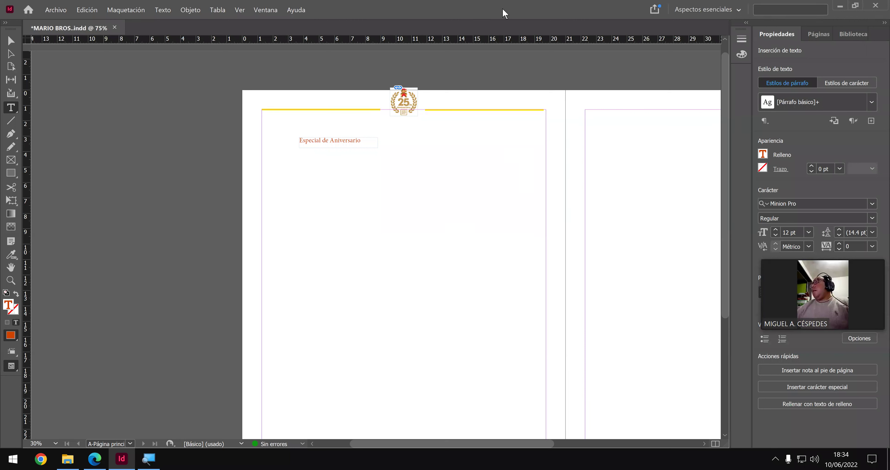
click(266, 10)
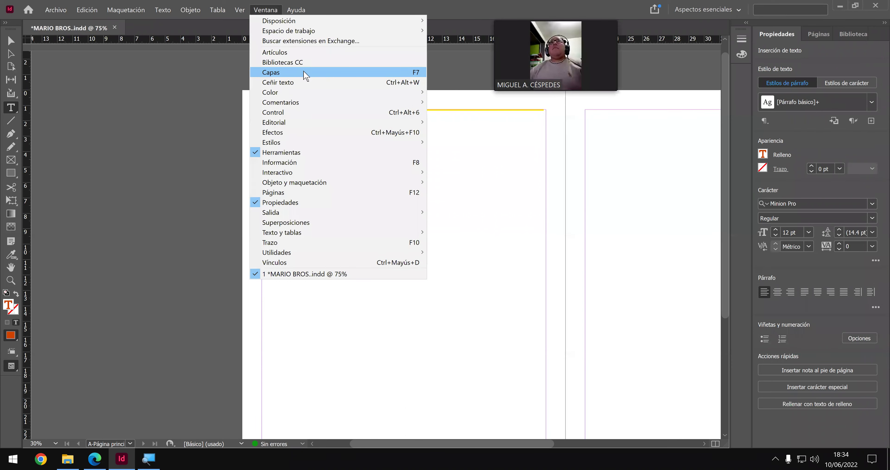
mouse_move(252, 21)
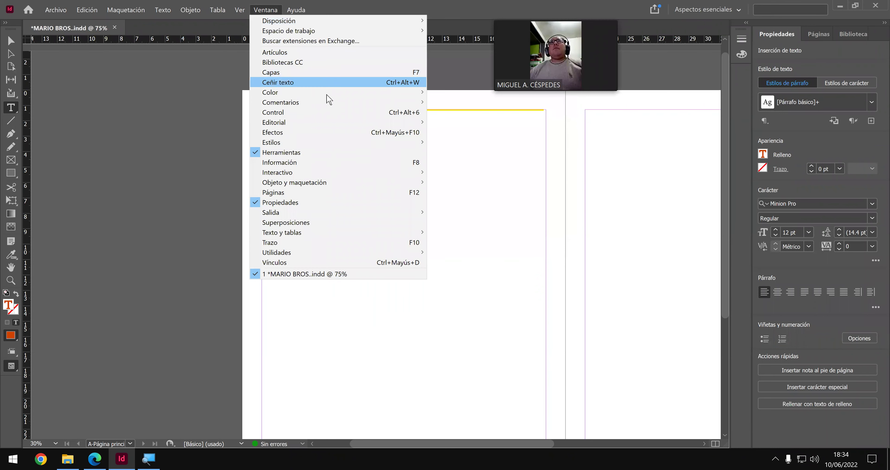
click(395, 114)
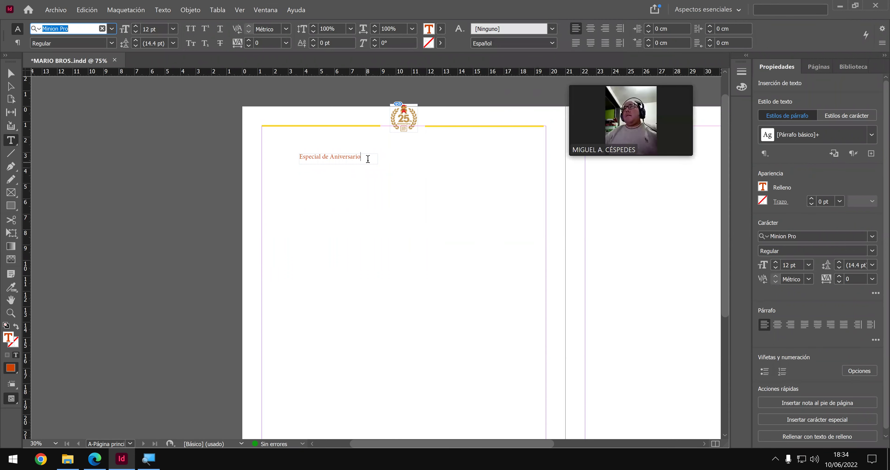
scroll(389, 193, down, 5)
scroll(387, 193, up, 5)
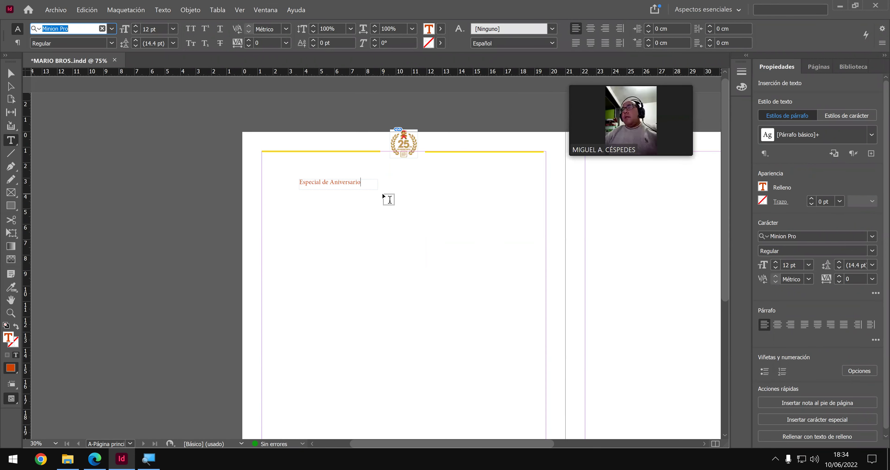
- Right-align the "Especial de Aniversario" text within its frame
click(337, 147)
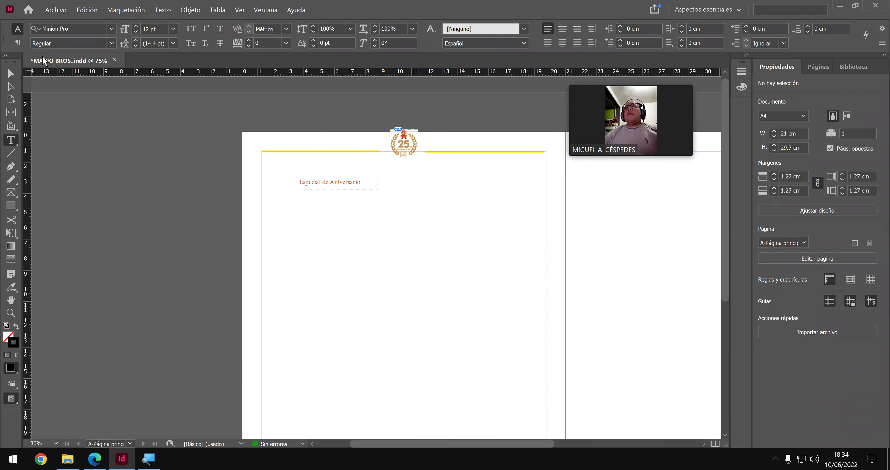
click(12, 75)
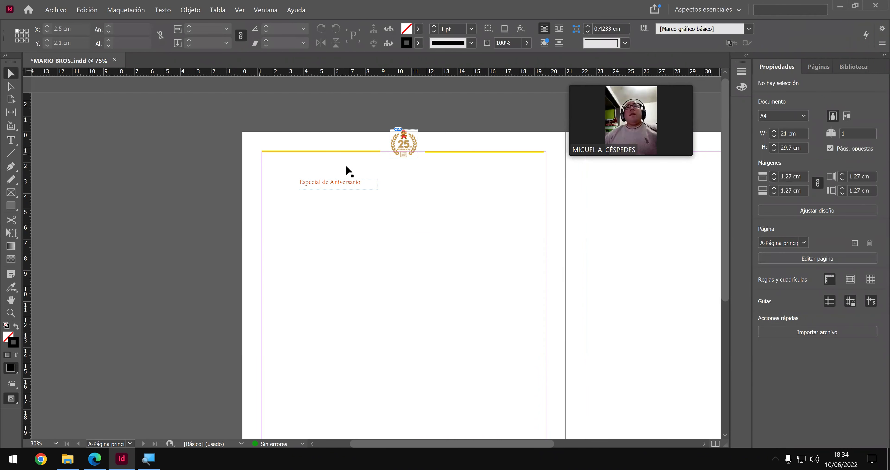
click(399, 189)
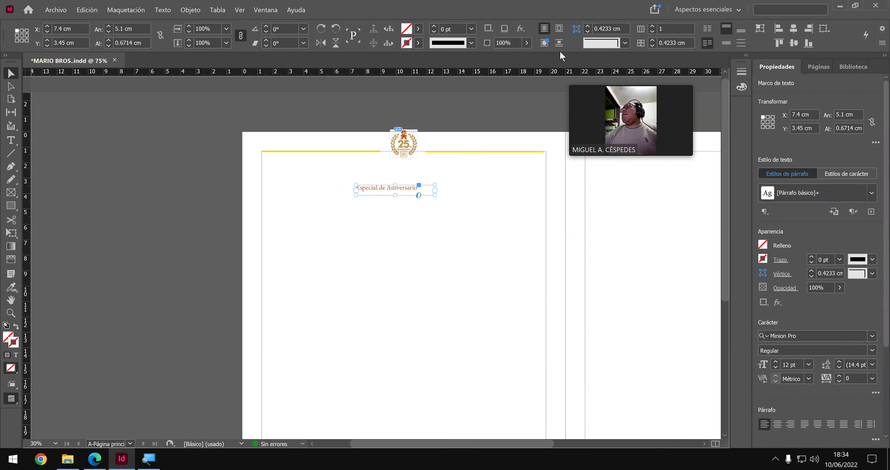
click(436, 178)
click(12, 140)
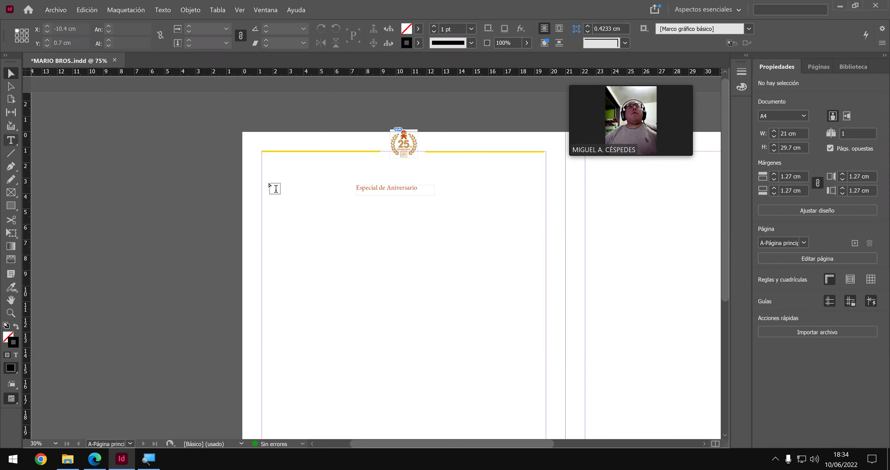
click(394, 187)
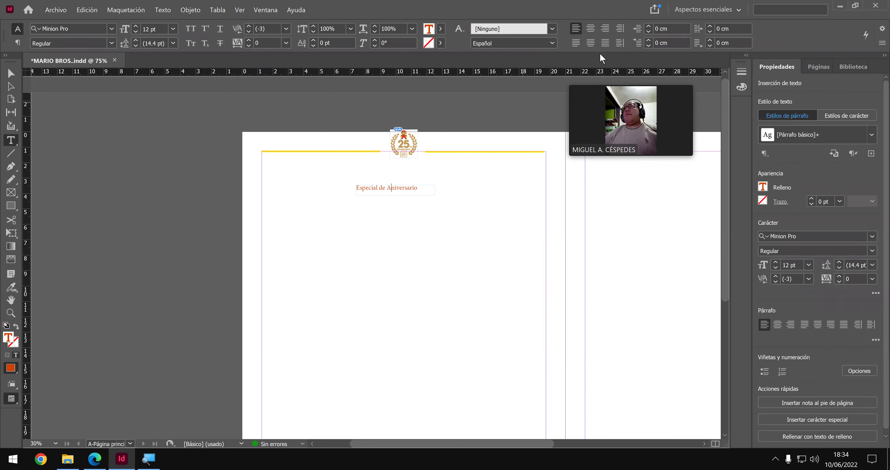
click(605, 28)
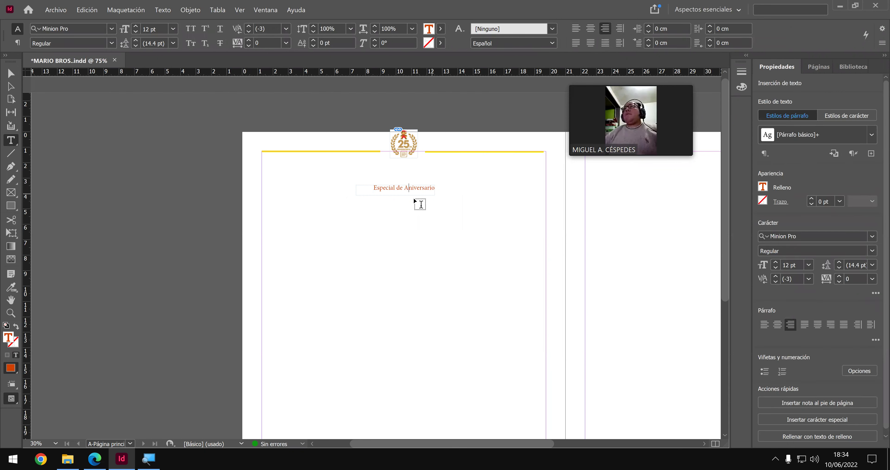
- Place the "Especial de Aniversario" frame against the page's right margin just above the yellow line, at about X 14.63 cm, Y 0.57 cm
click(10, 73)
drag(390, 193, 497, 151)
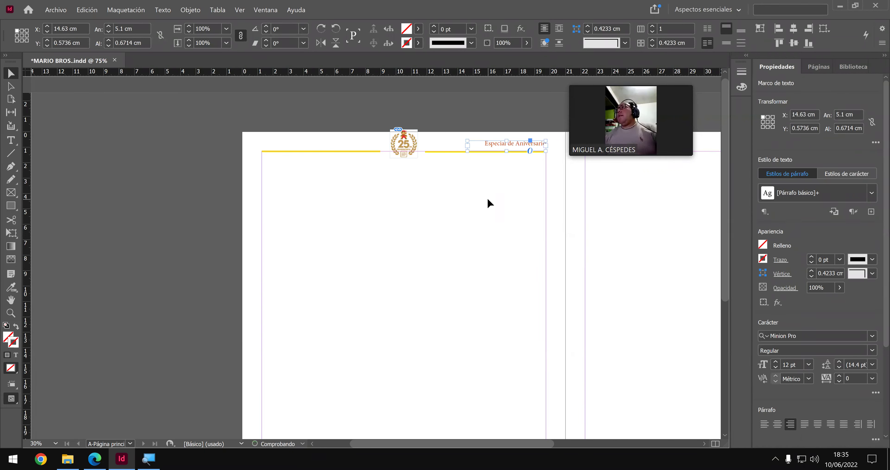
click(494, 195)
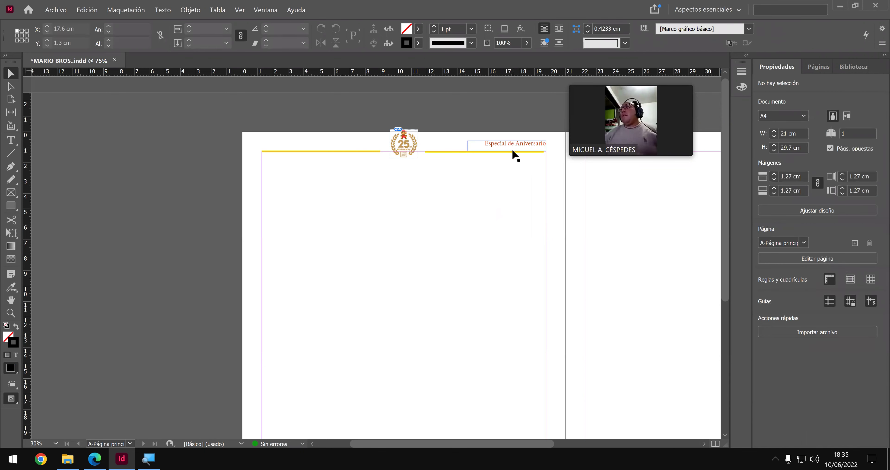
- Nudge the yellow line under "Especial de Aniversario" to the page's right margin, at X 12.005 cm
scroll(528, 169, up, 2)
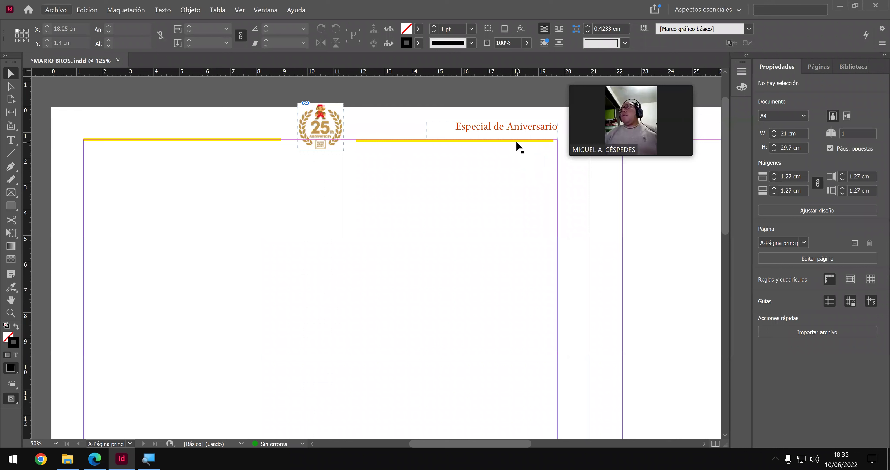
click(520, 142)
key(Right)
key(Right)
key(Right)
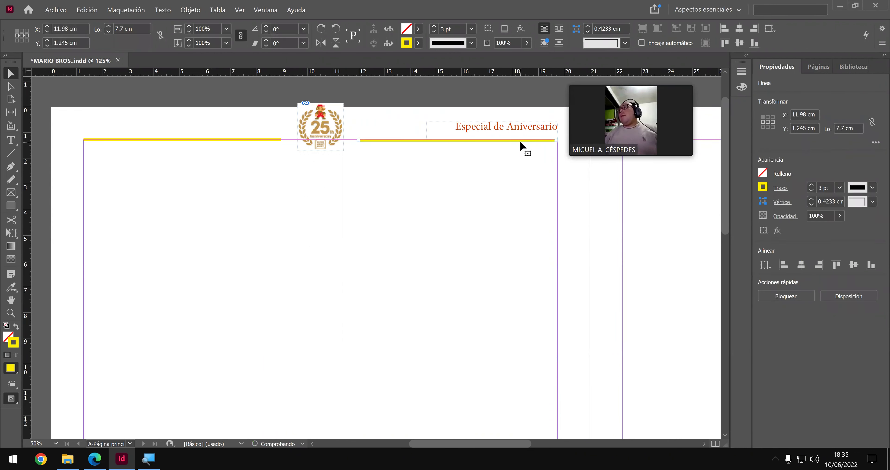
key(Right)
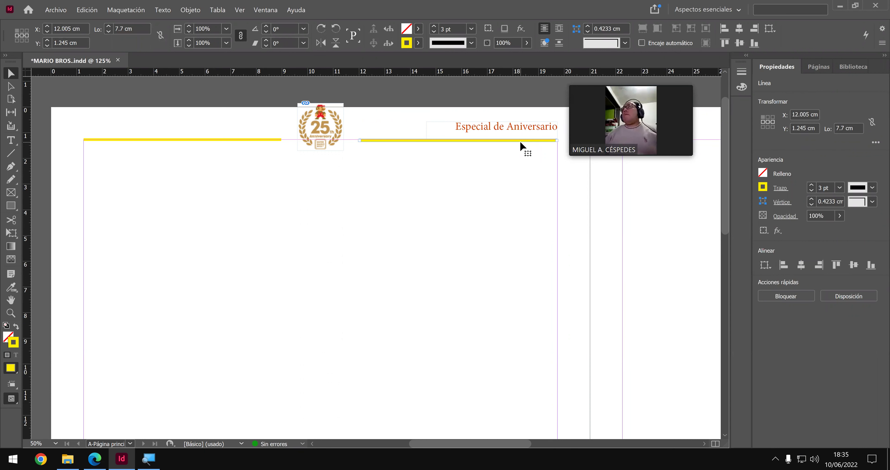
- Duplicate the "Especial de Aniversario" frame to about X 12.75 cm, Y 3.65 cm and replace the copy's text with "Mario Bros"
click(517, 133)
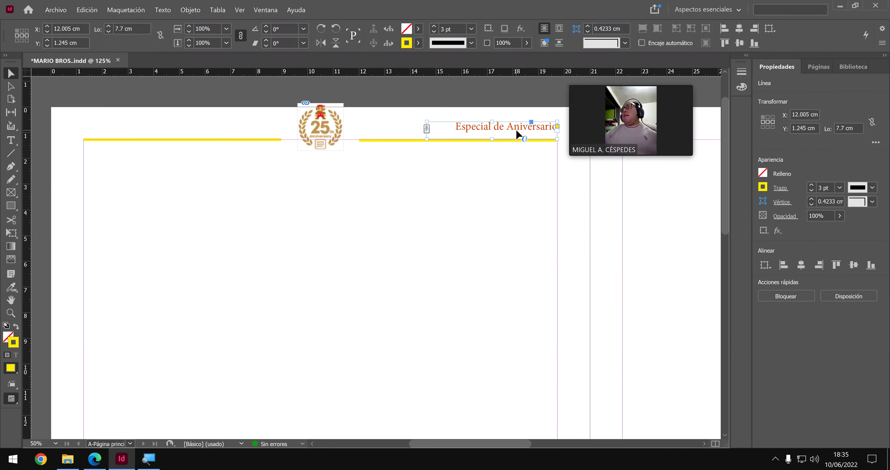
drag(513, 130, 466, 209)
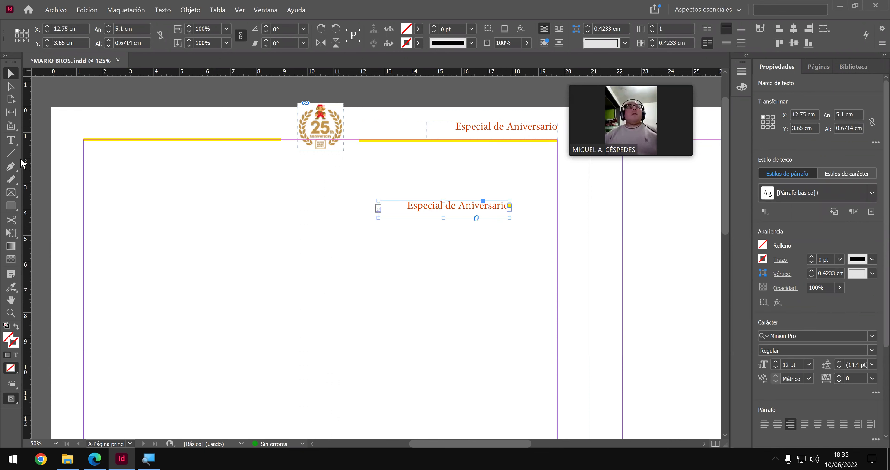
click(12, 139)
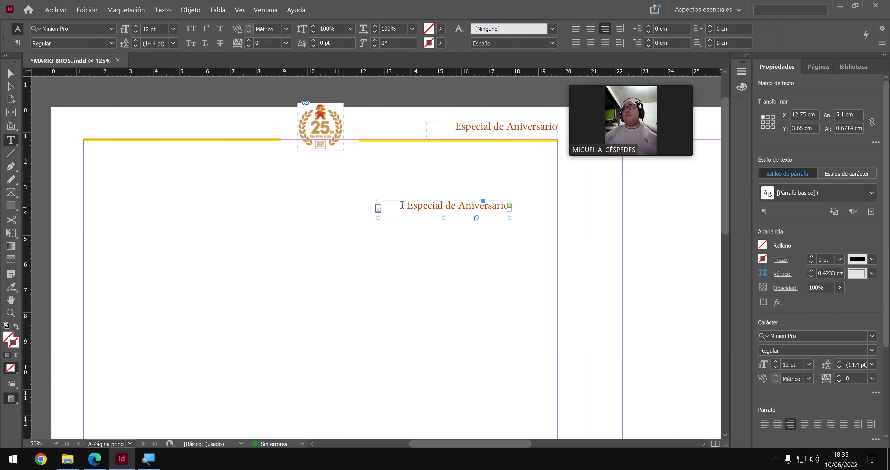
drag(404, 206, 572, 220)
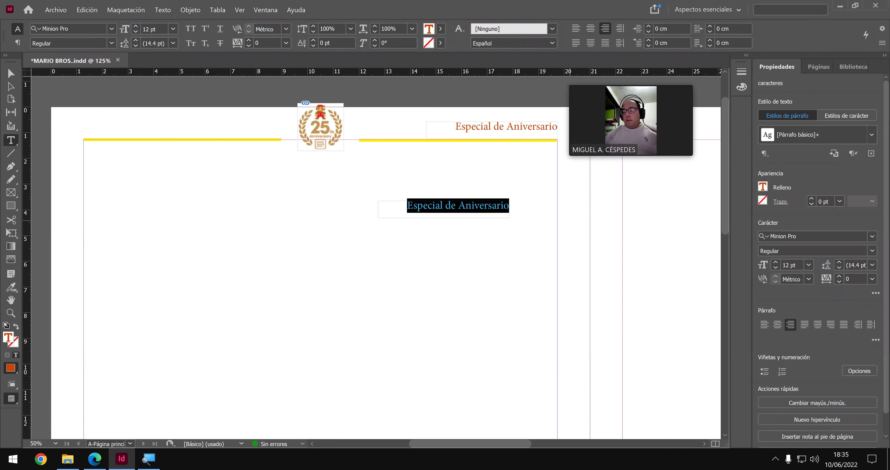
text(Mario)
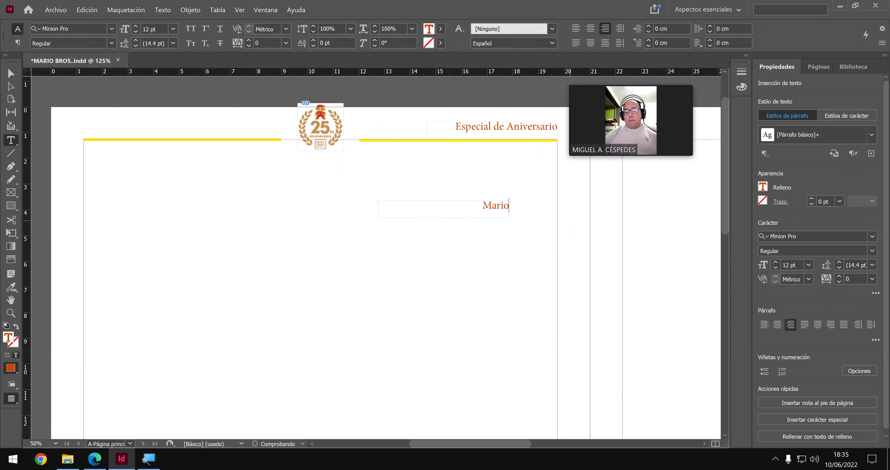
text( Bros)
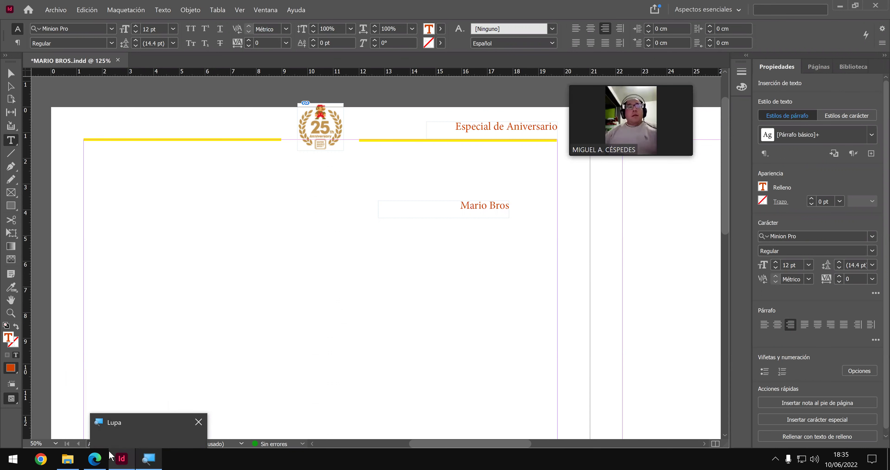
- Check the header wording in EJERCICIO 2.pdf and insert "Super" before "Mario Bros" in the duplicated InDesign text frame
click(99, 449)
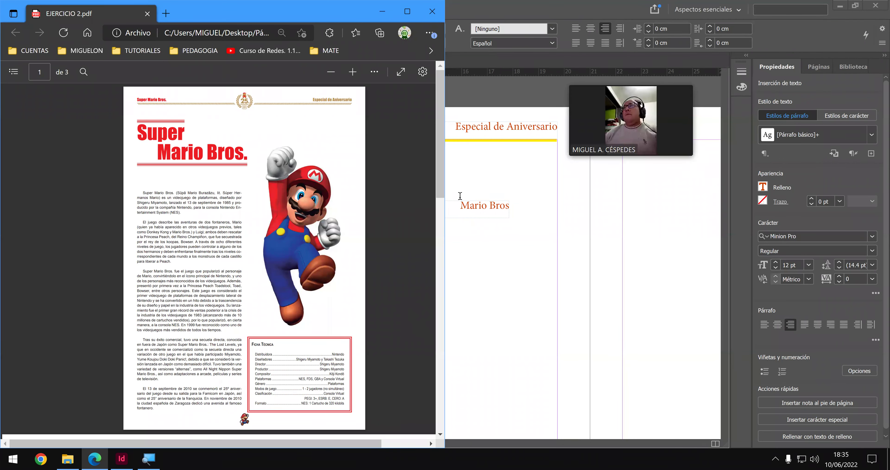
click(458, 204)
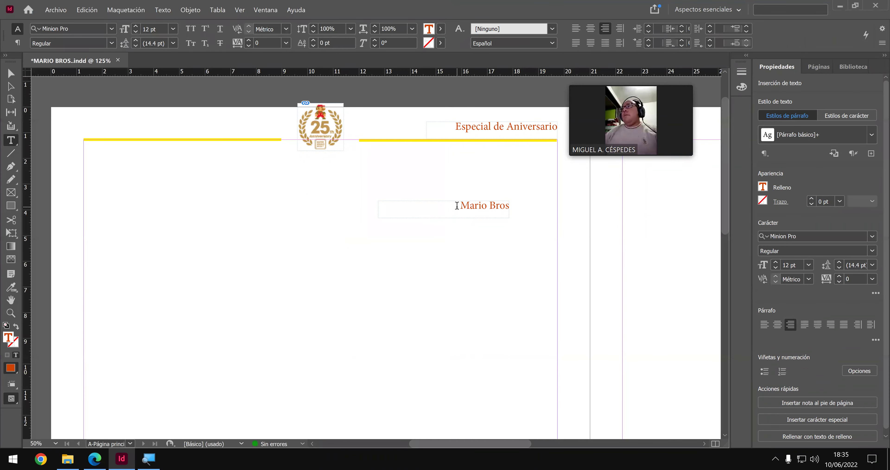
text(super)
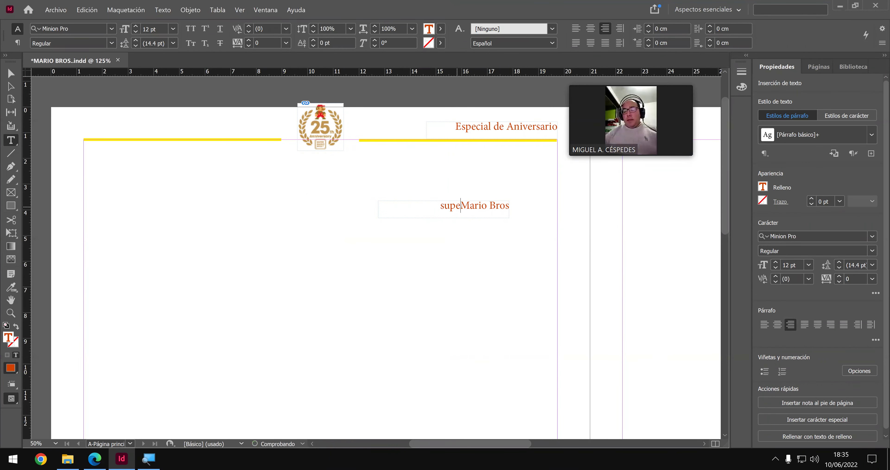
key(BackSpace)
key(BackSpace)
key(BackSpace)
key(BackSpace)
key(BackSpace)
text(Super)
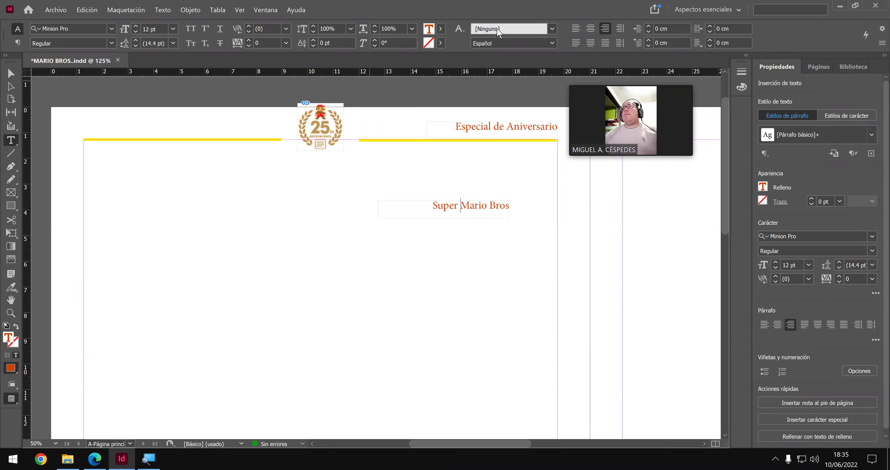
- Justify "Super Mario Bros" with its last line aligned left and place its frame at the page's left margin above the yellow line
click(576, 43)
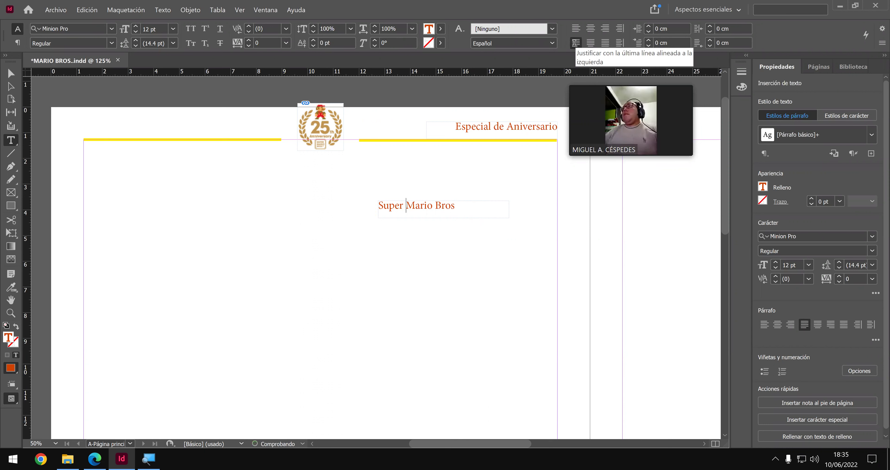
click(11, 73)
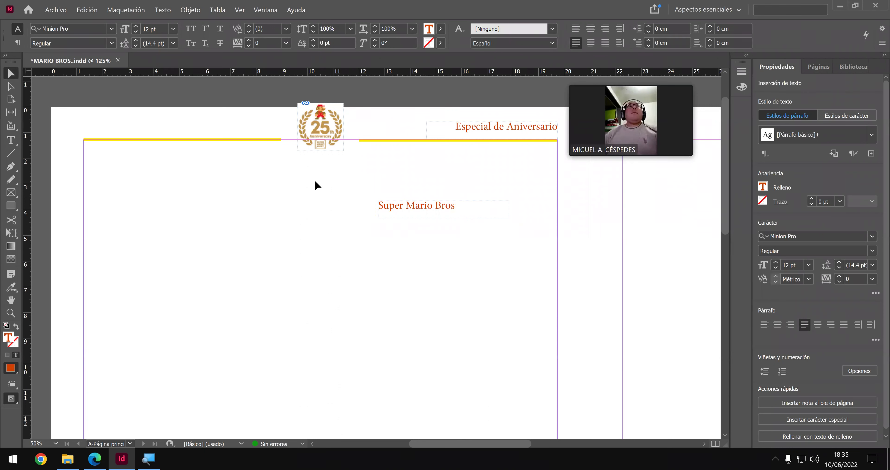
click(435, 220)
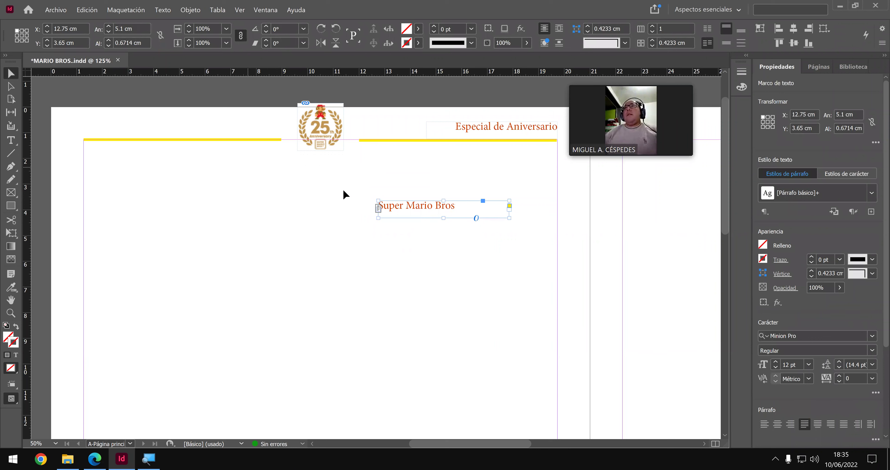
drag(410, 204, 118, 124)
click(189, 184)
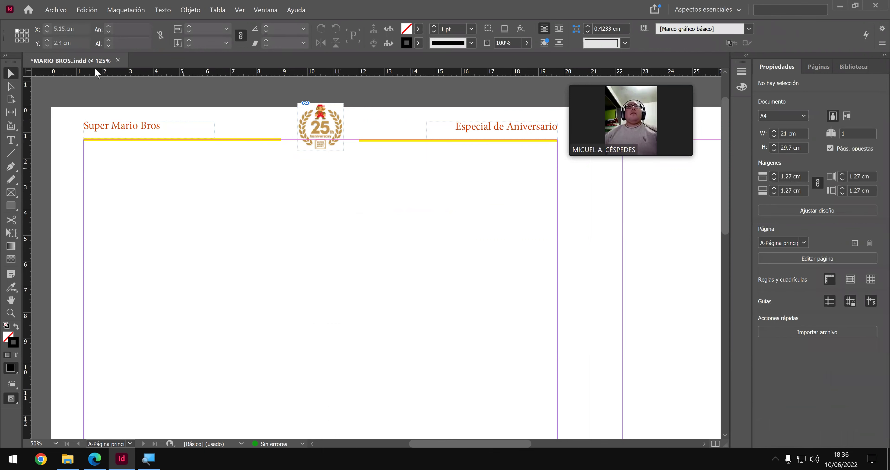
- Open the document's file commands
click(52, 10)
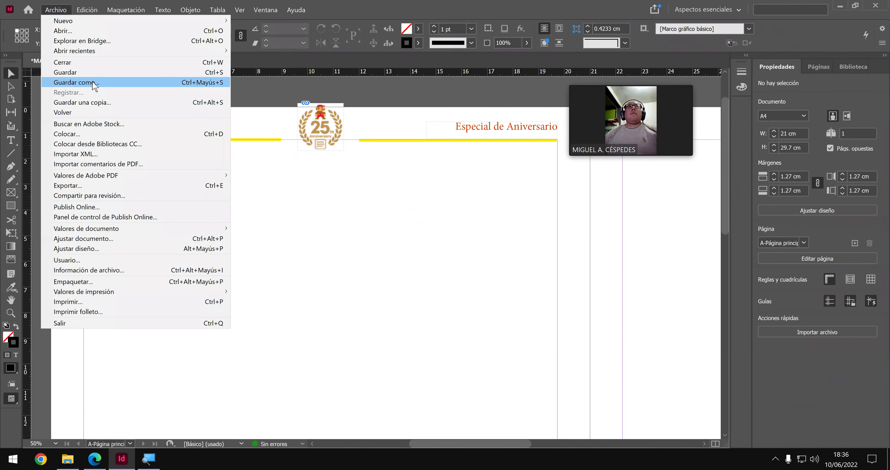
- Save the document
click(93, 73)
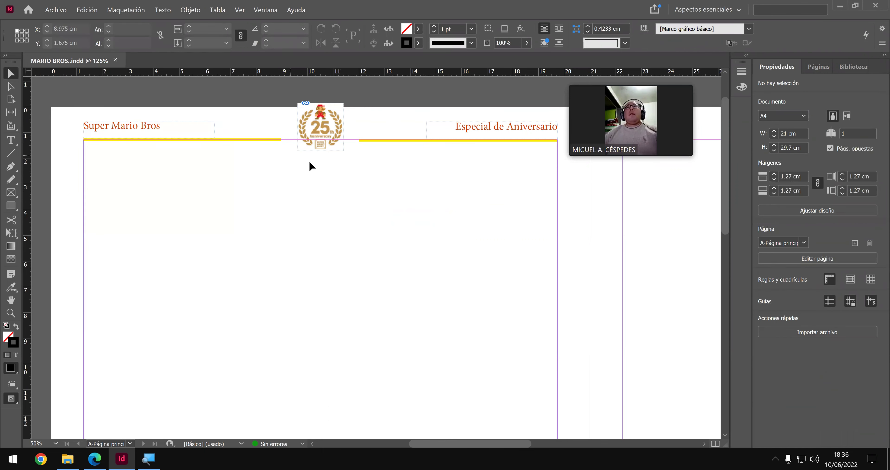
- Move the anniversary logo to about X 9.59 cm, Y -0.03 cm and shrink its frame to about 1.34 × 1.38 cm
click(331, 135)
mouse_move(330, 133)
mouse_down()
mouse_move(313, 138)
mouse_move(320, 130)
mouse_up()
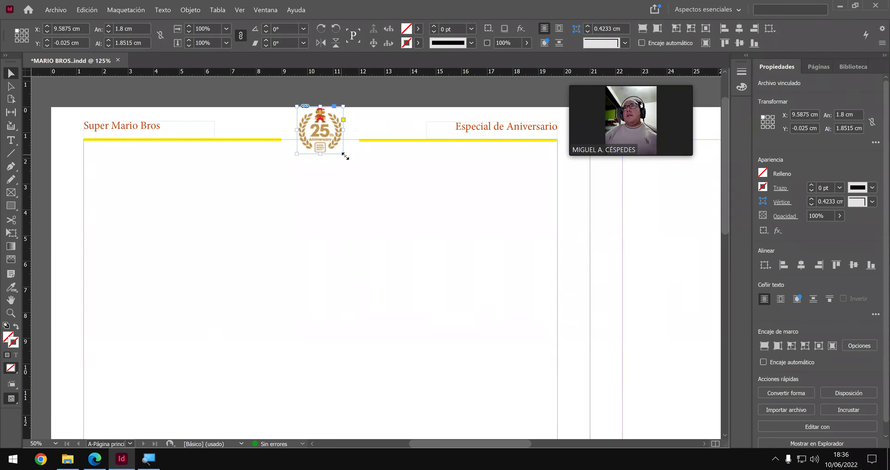
drag(337, 153, 321, 146)
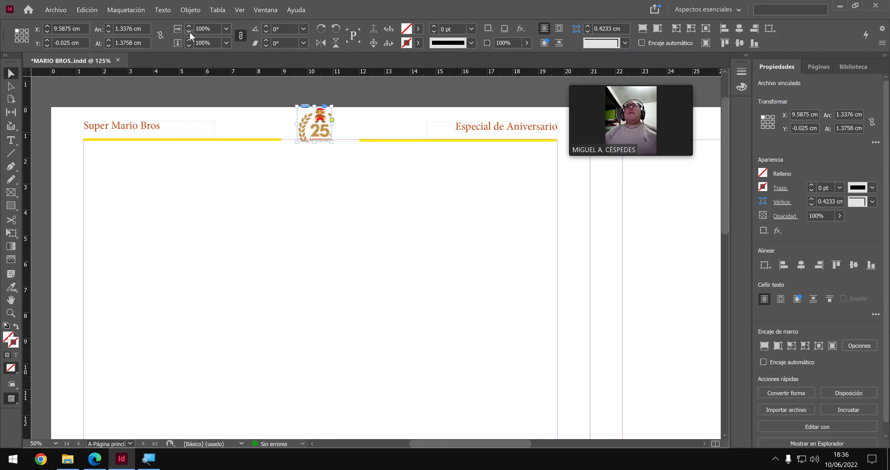
- Try fitting the logo's frame to its content and undo it
click(189, 14)
mouse_move(317, 164)
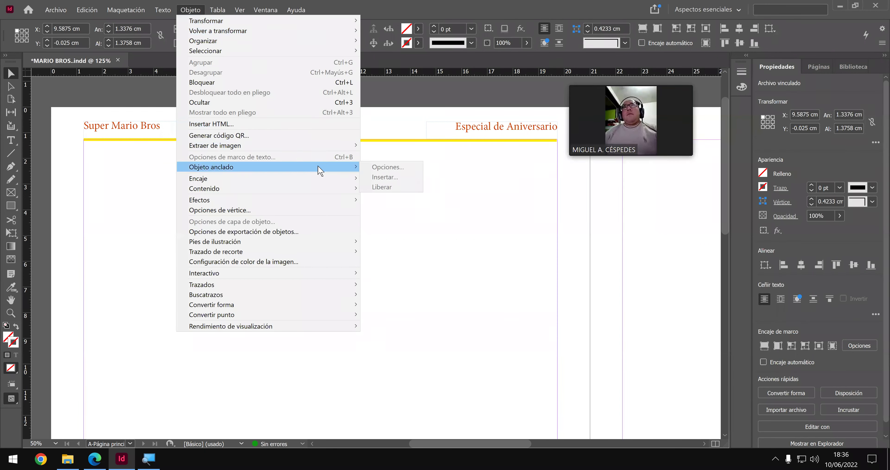
mouse_move(337, 179)
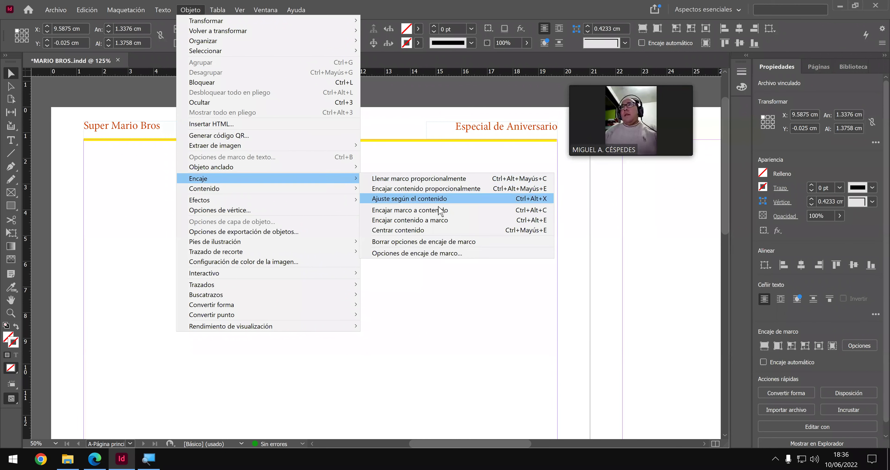
click(447, 213)
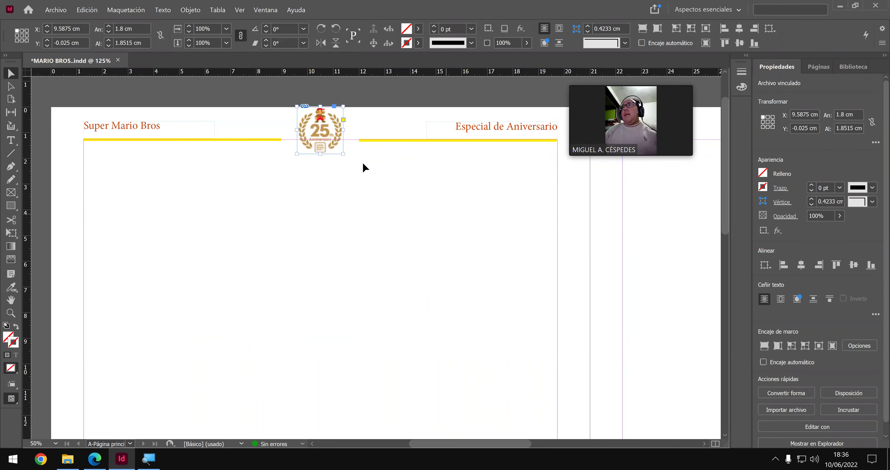
key(ctrl+z)
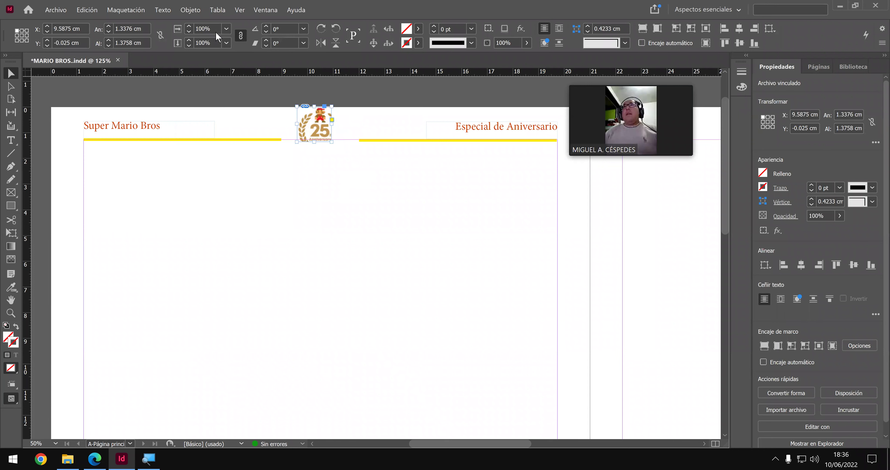
- Fit the logo image to its reduced frame and centre the logo horizontally in the header
click(196, 14)
mouse_move(318, 168)
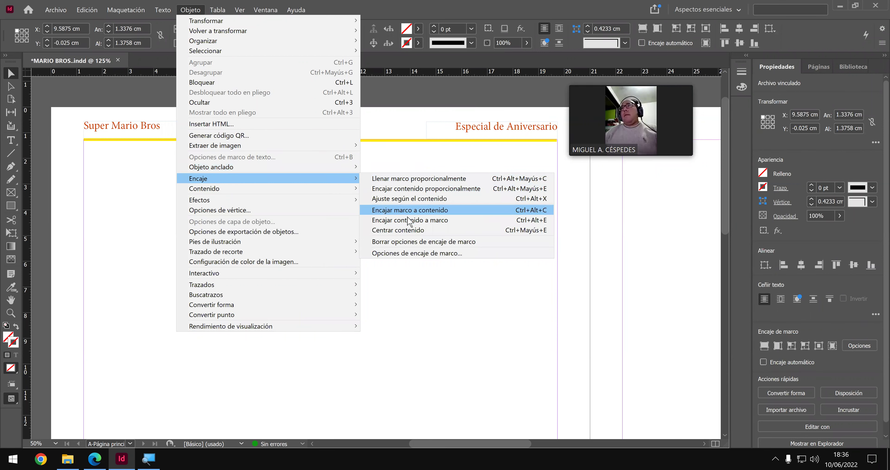
click(410, 221)
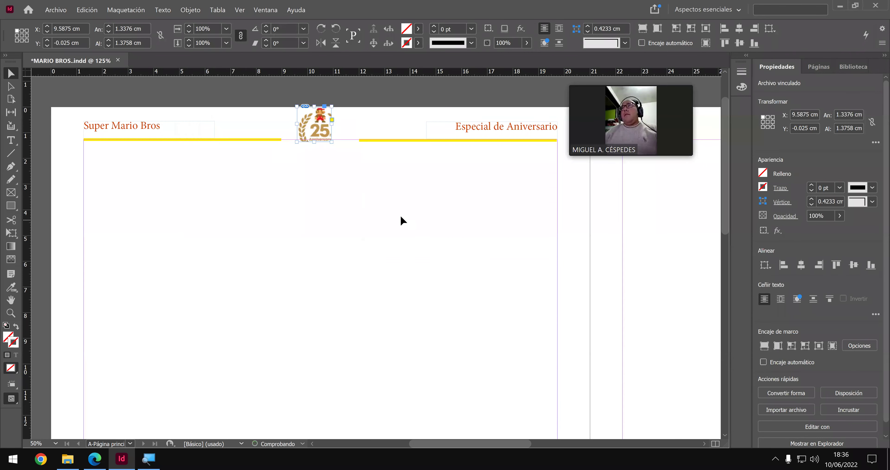
click(310, 136)
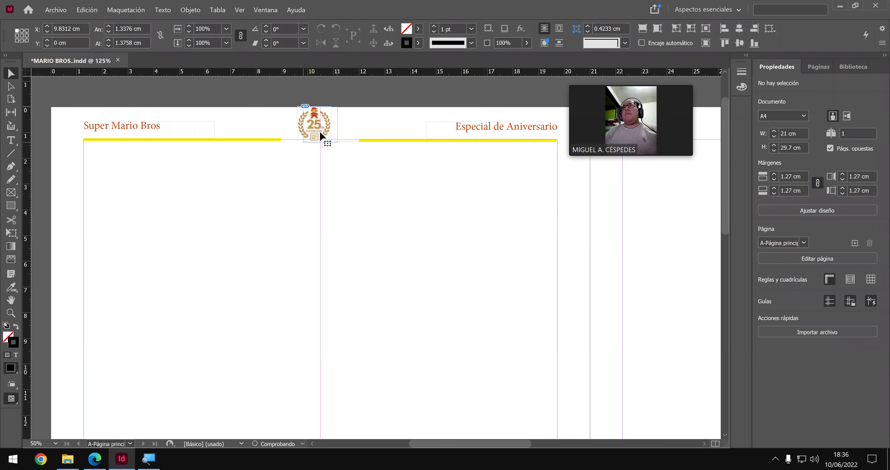
drag(320, 136, 327, 136)
click(352, 177)
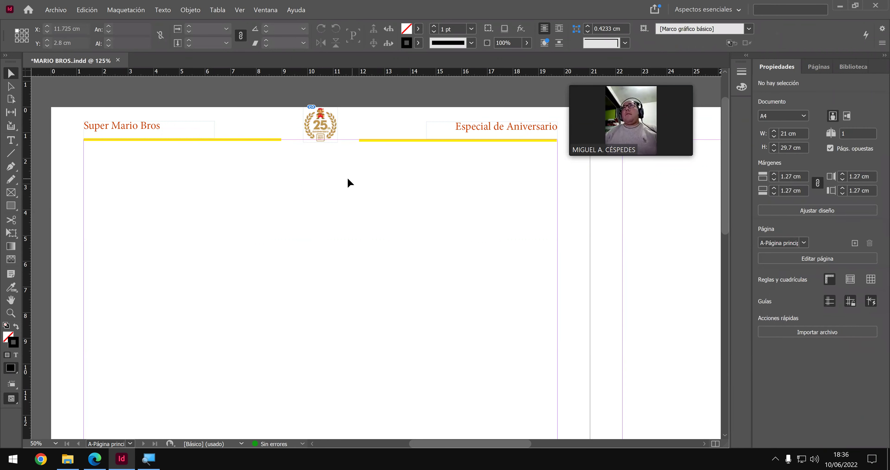
- Set the length of the yellow header line under "Super Mario Bros" to 8.5 cm
click(277, 140)
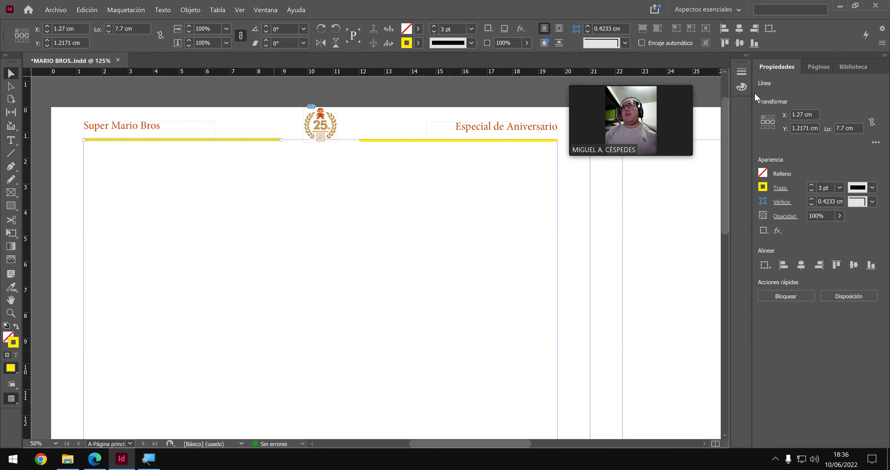
click(840, 128)
click(829, 128)
text(8)
key(Return)
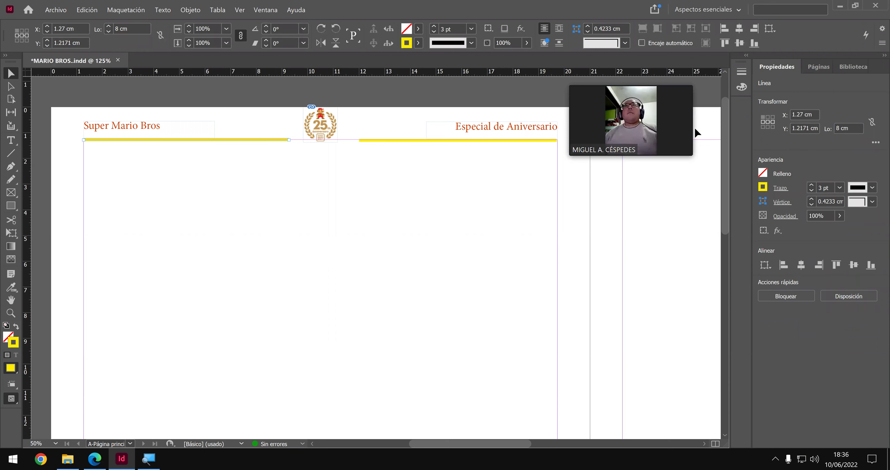
click(842, 128)
text(3.5)
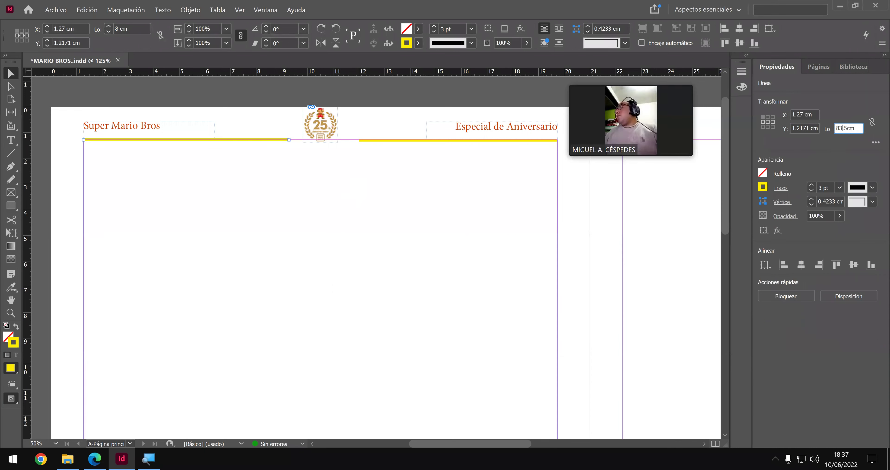
key(Return)
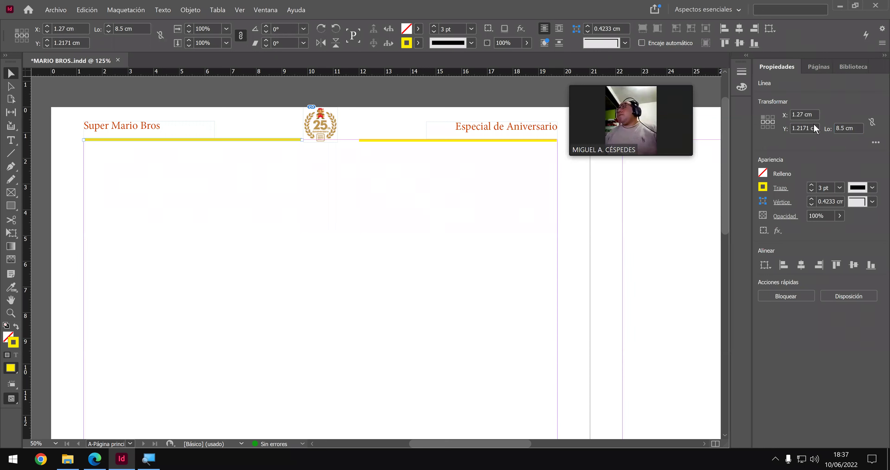
- Set the length of the yellow header line under "Especial de Aniversario" to 805 cm
click(523, 141)
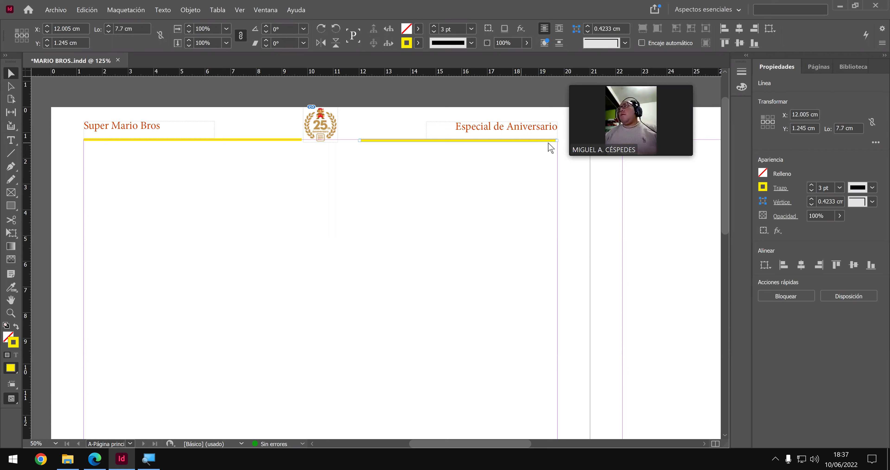
double_click(839, 128)
text(805)
key(Return)
- Nudge the yellow line under "Especial de Aniversario" toward the logo to X 11.48 cm
key(Left)
key(Left)
key(Left)
key(Left)
key(Left)
key(Left)
key(Left)
key(Left)
key(Left)
key(Left)
key(Left)
key(Left)
key(Left)
key(Left)
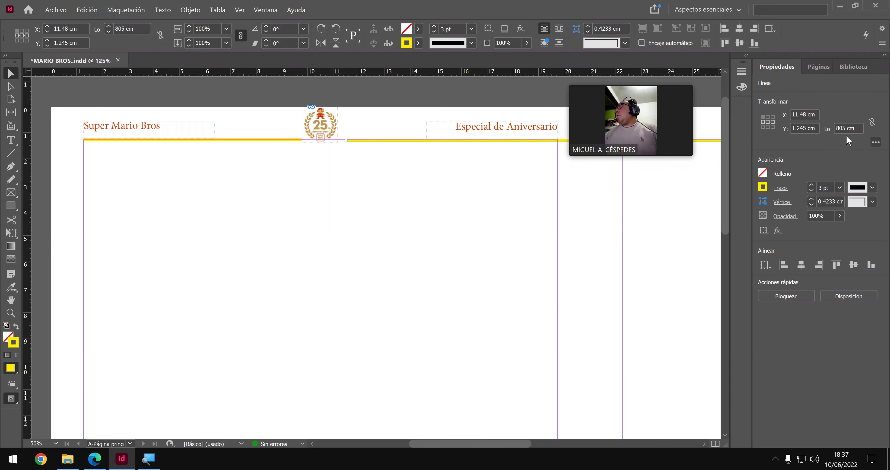
- Change the yellow line's length under "Especial de Aniversario" to 85 cm
key(Right)
key(Delete)
key(Return)
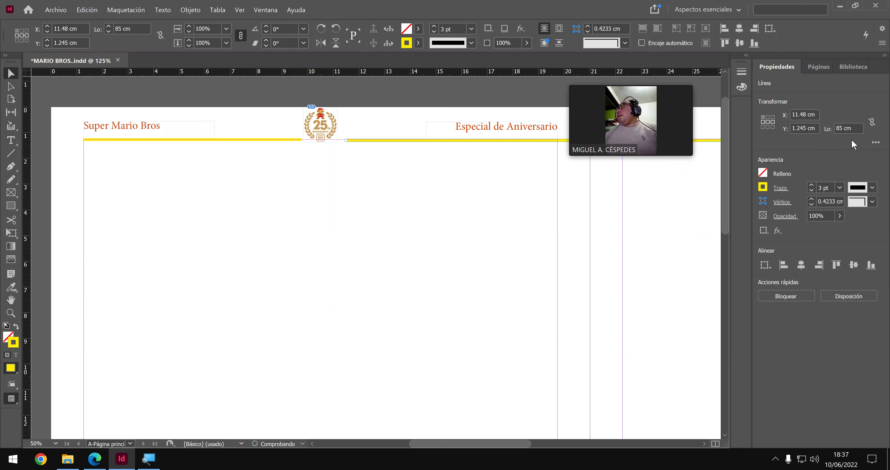
click(497, 144)
click(497, 139)
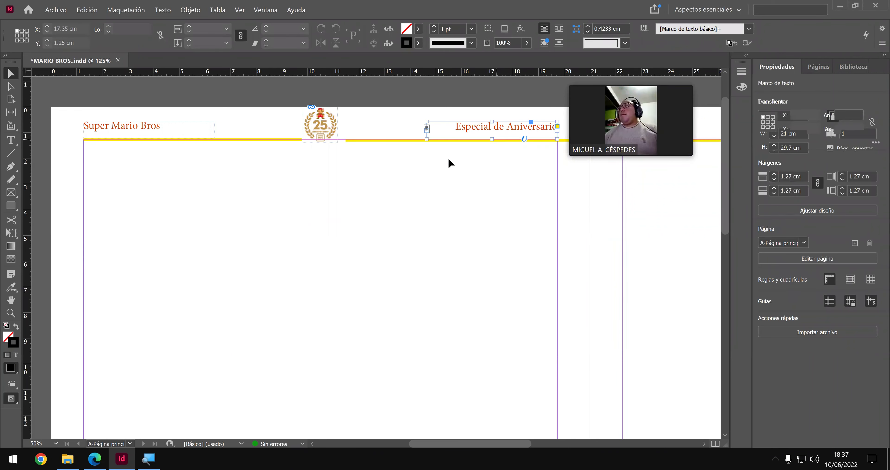
- Set the length of the yellow line under "Especial de Aniversario" to 8.5 cm
click(383, 140)
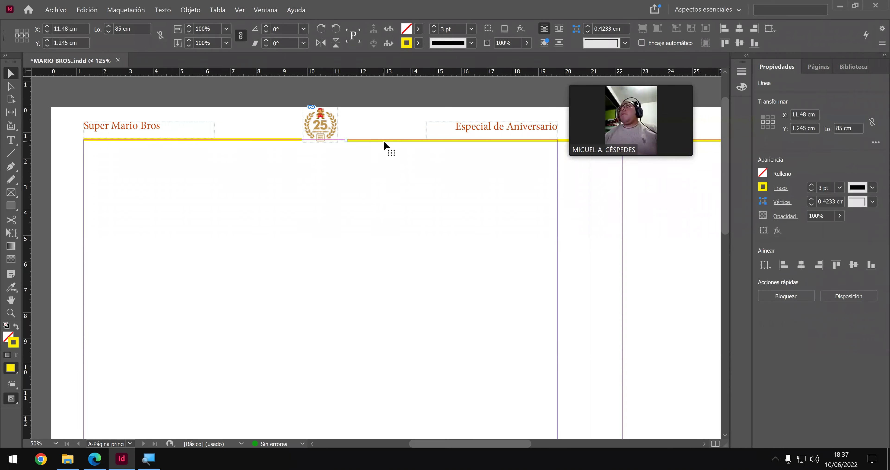
click(839, 127)
text(3)
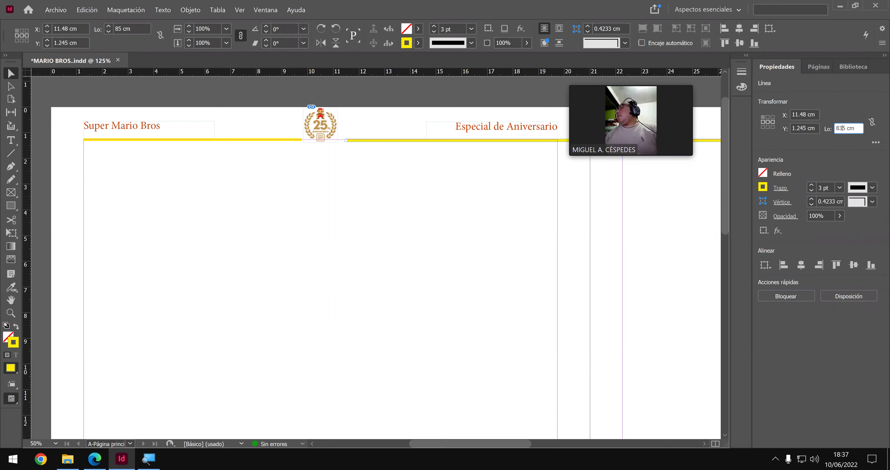
text(.)
key(Return)
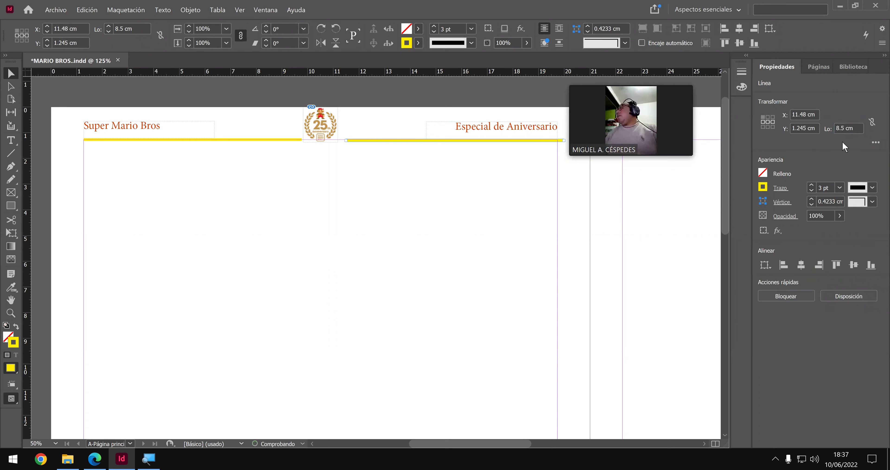
- Nudge the same yellow line toward the logo to X 11.23 cm and save the document
key(Left)
key(Left)
key(Left)
key(Left)
key(Left)
key(Left)
key(Left)
key(Left)
key(Left)
key(Left)
key(Left)
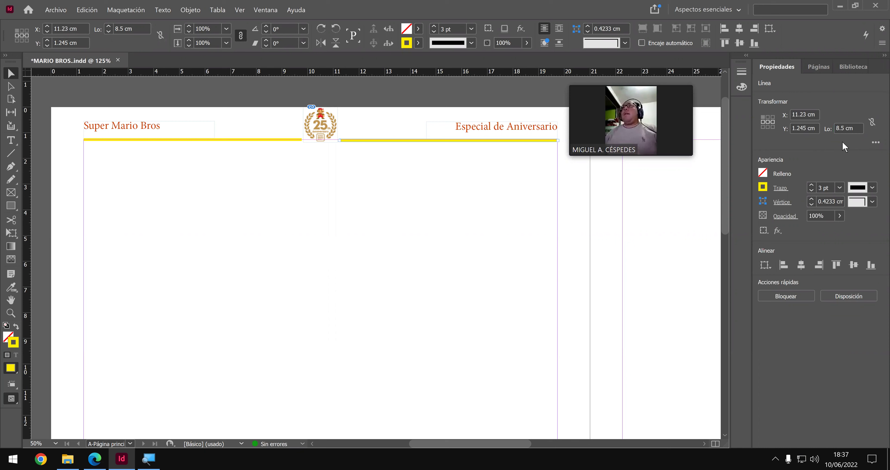
key(ctrl+s)
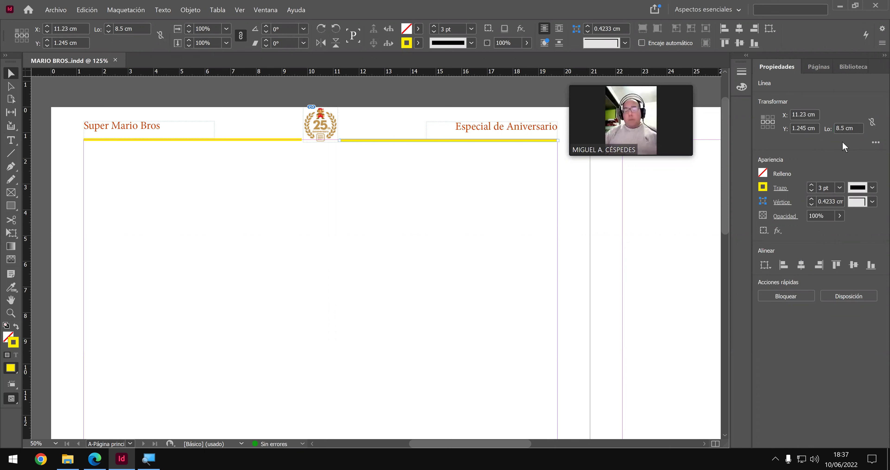
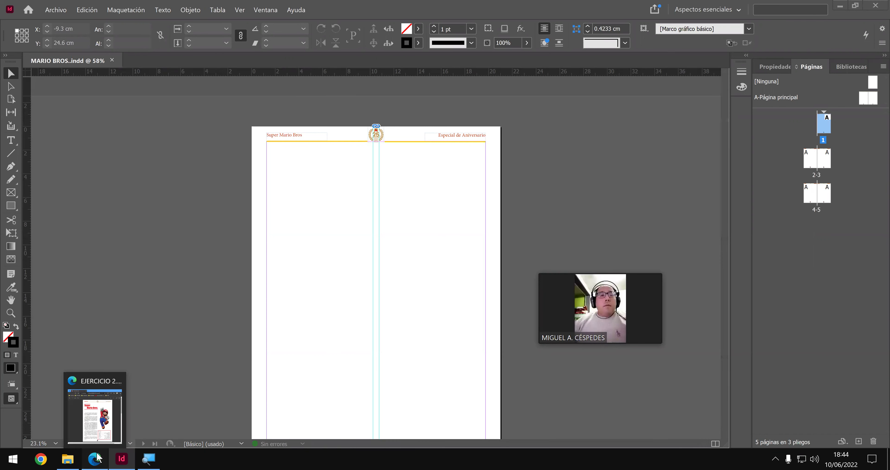
- Bring up the reference EJERCICIO 2.pdf in the browser and restore the InDesign window beside it
click(98, 458)
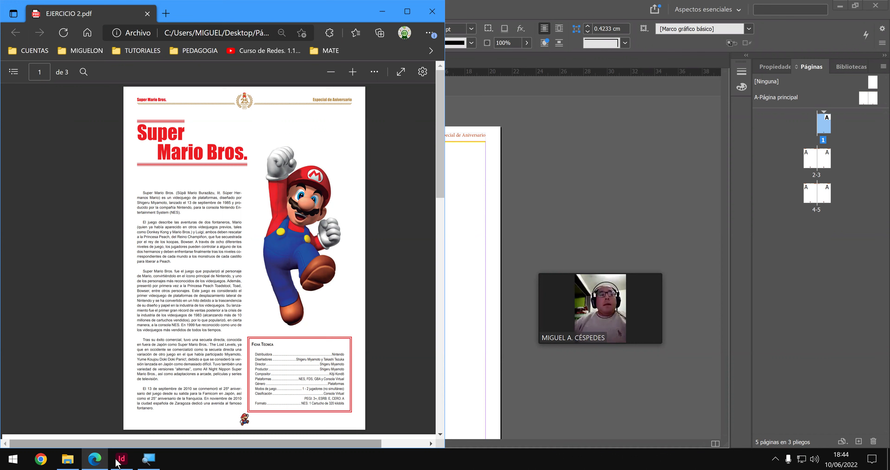
mouse_move(116, 462)
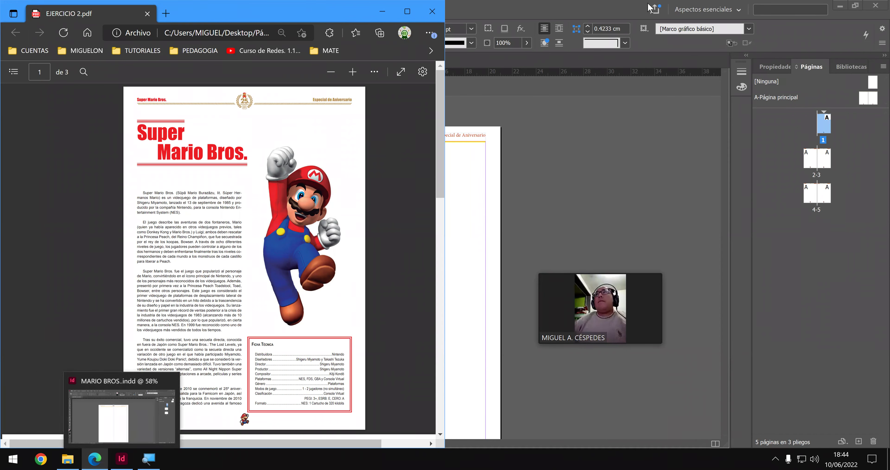
click(115, 462)
click(855, 5)
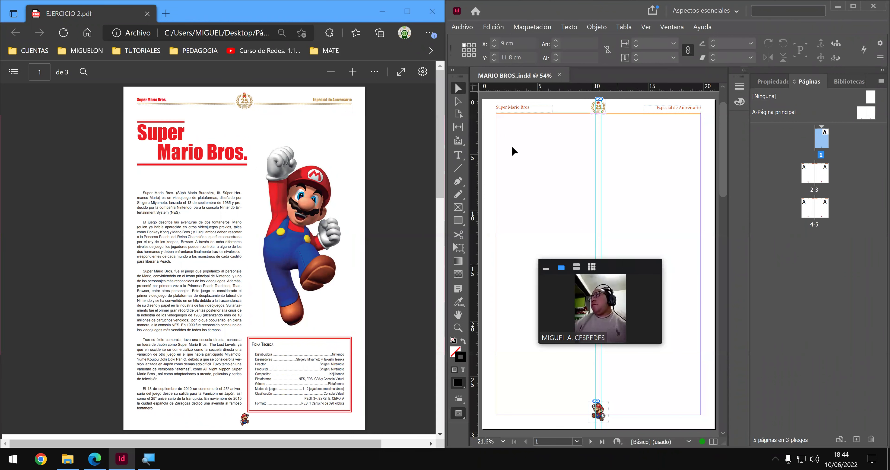
- Draw a text frame about 8.98 × 25.45 cm in the first column of page 1, below the header line
scroll(501, 166, down, 1)
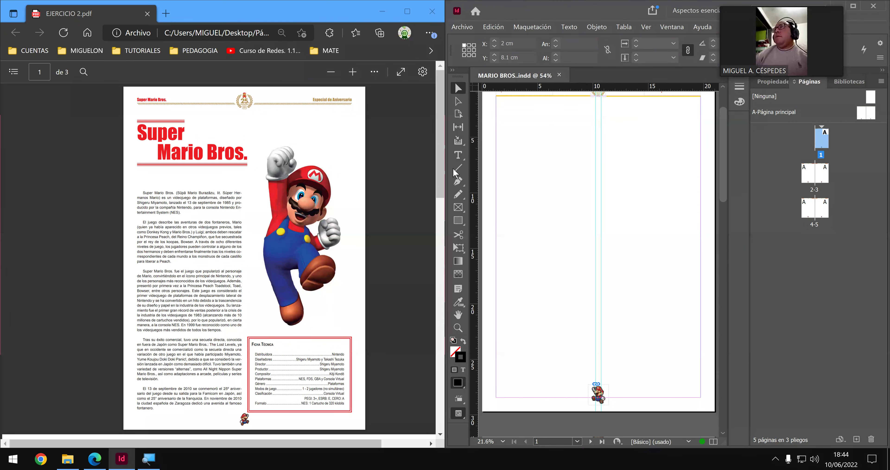
click(459, 155)
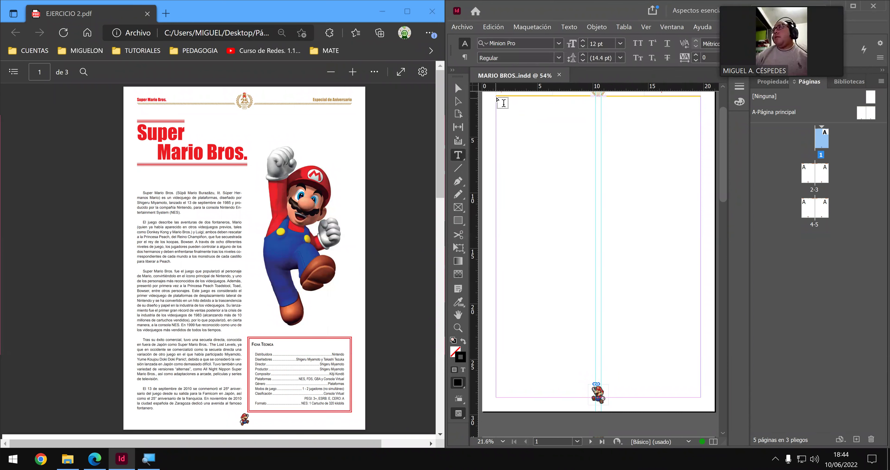
drag(497, 100, 597, 381)
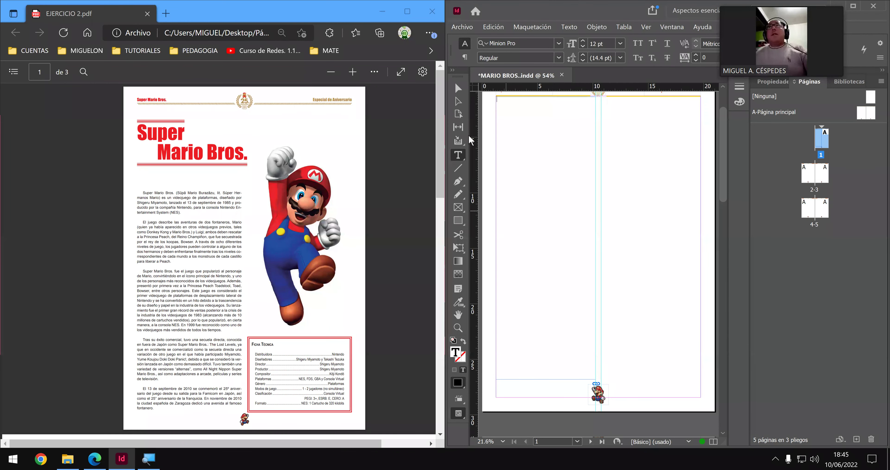
click(459, 88)
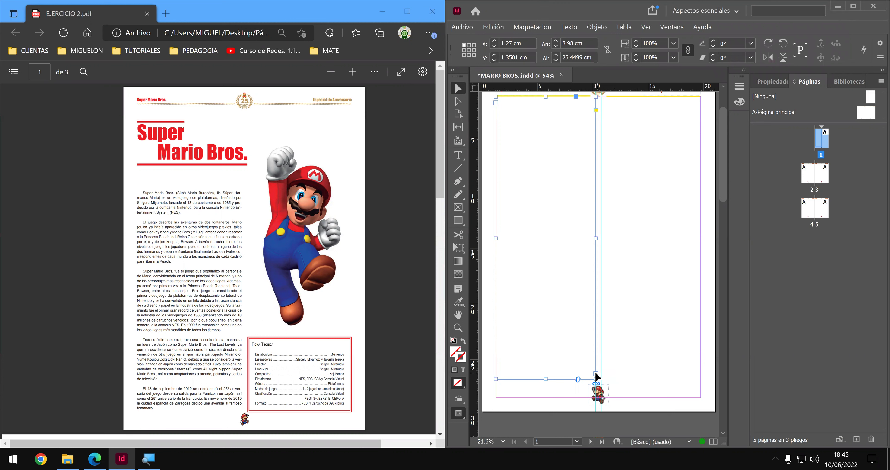
drag(597, 376, 613, 380)
- Examine pages 2 and 3 of the reference PDF and scroll the InDesign document to the matching spread for comparison
scroll(361, 351, down, 5)
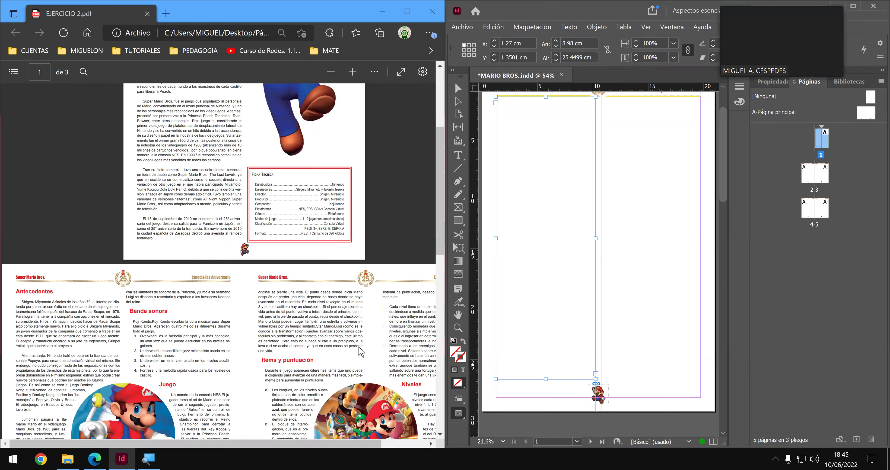
scroll(360, 348, down, 3)
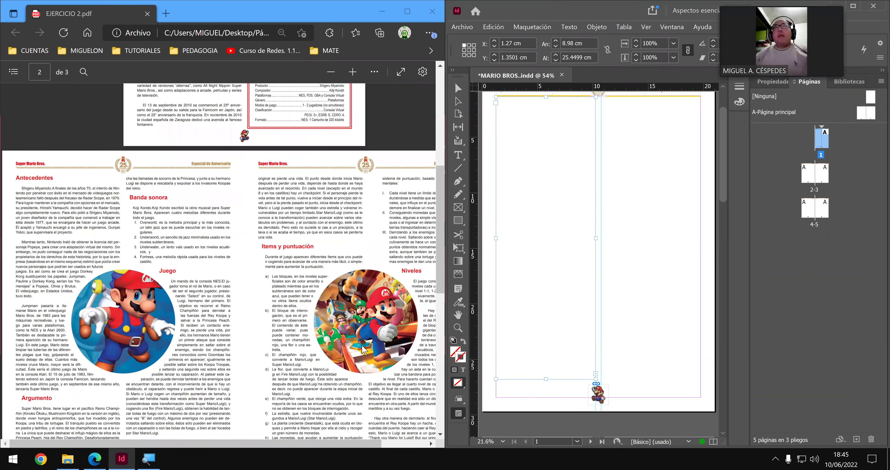
scroll(362, 350, down, 2)
scroll(625, 351, down, 5)
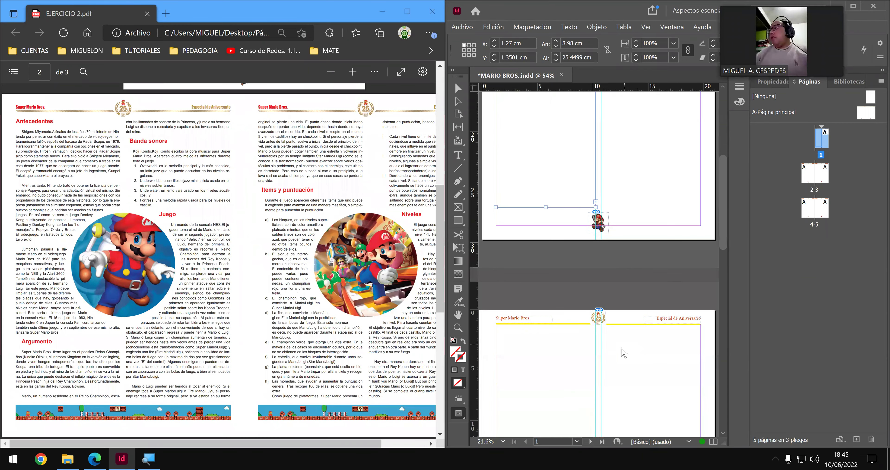
scroll(626, 376, down, 5)
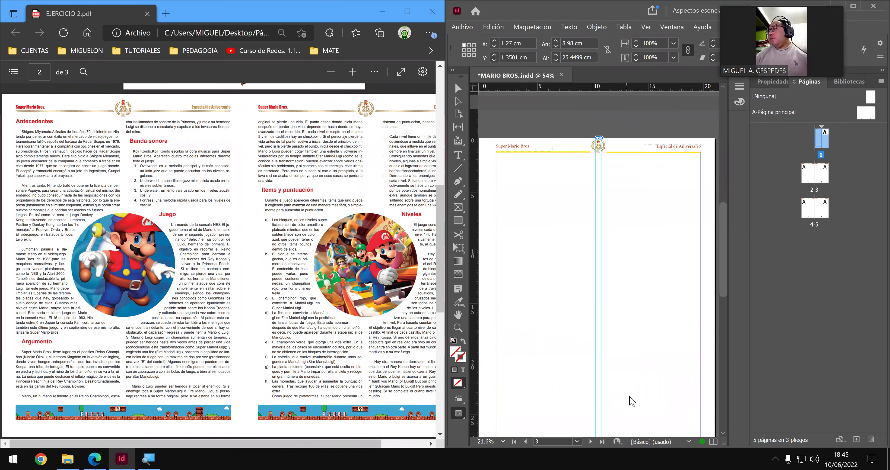
scroll(632, 402, down, 1)
scroll(593, 404, down, 1)
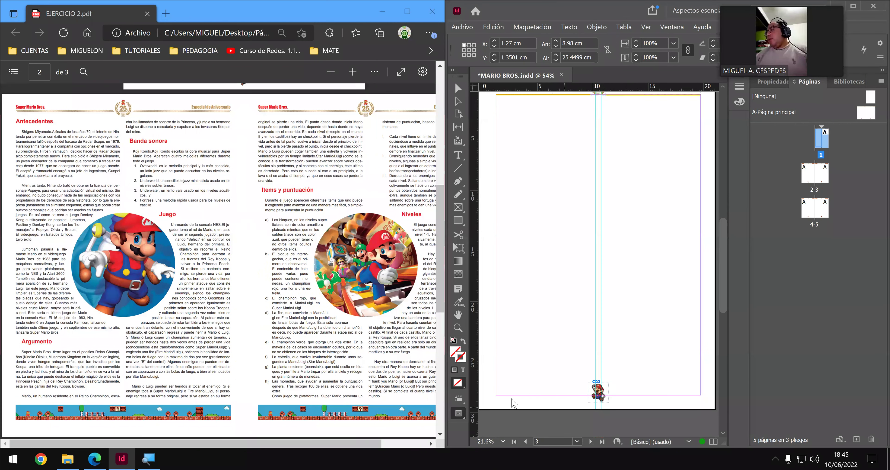
- With InDesign maximized, draw text frames in both columns of page 2, about 8.98 × 25.38 cm and 8.98 × 25 cm
click(860, 5)
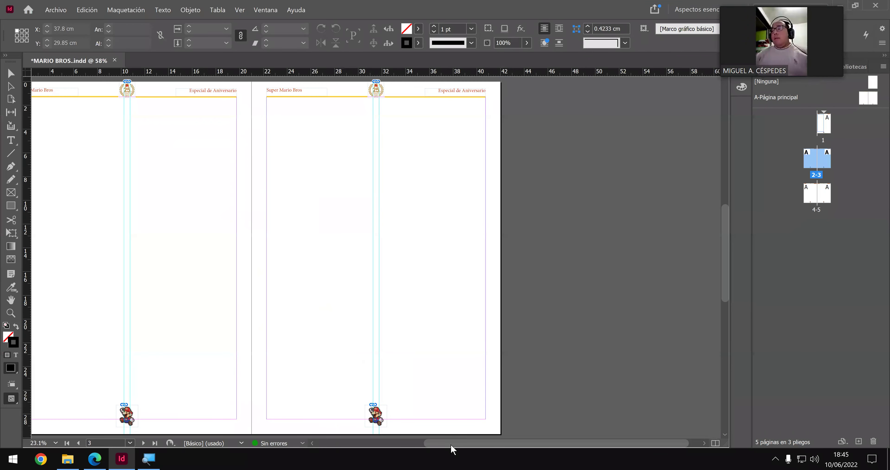
drag(451, 445, 424, 444)
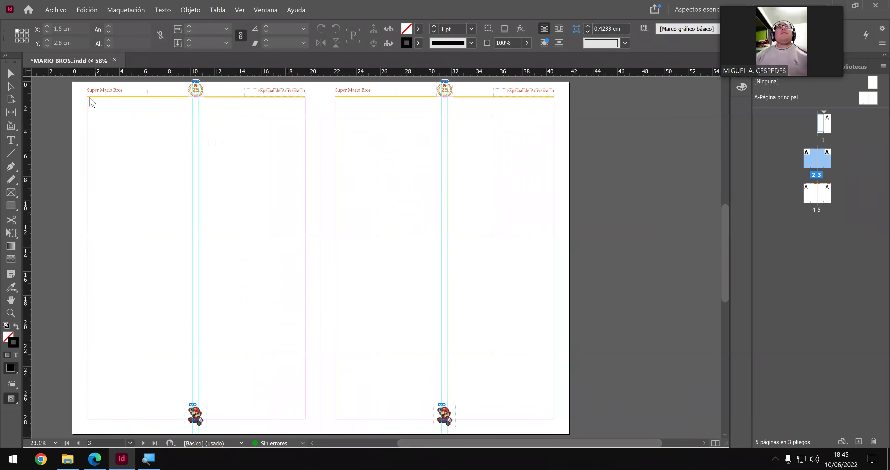
drag(87, 98, 193, 399)
key(Escape)
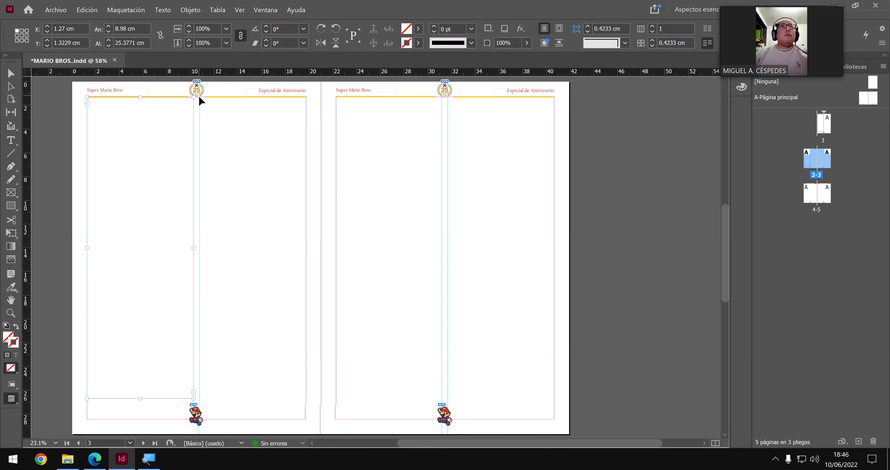
drag(199, 98, 245, 216)
mouse_move(299, 333)
mouse_down()
mouse_move(311, 369)
mouse_move(305, 392)
mouse_up()
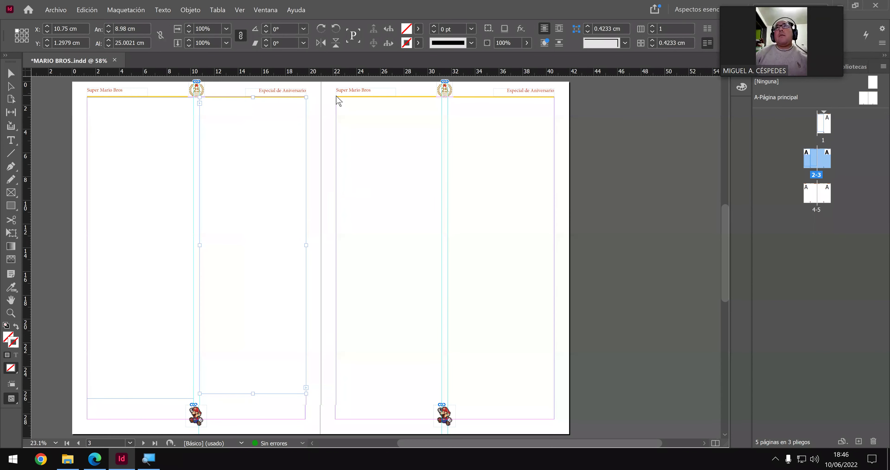
- Draw text frames in both columns of page 3, about 8.98 × 25.4 cm and 8.98 × 25.35 cm, below the header line
drag(337, 99, 443, 402)
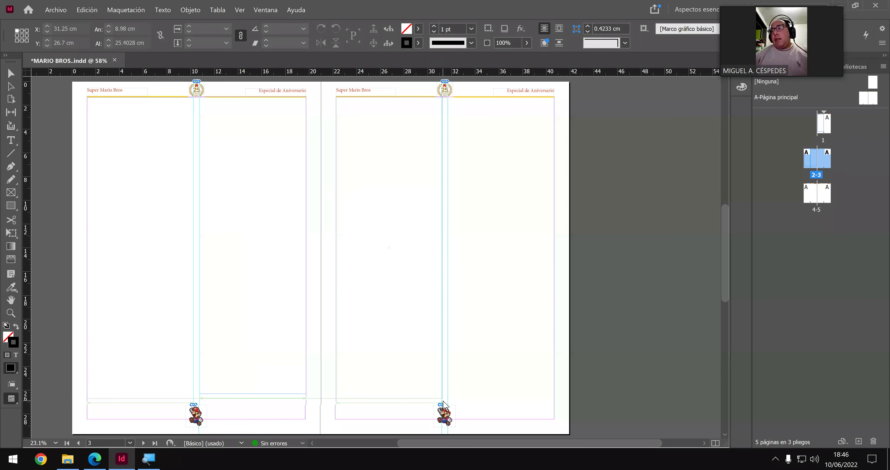
drag(444, 402, 444, 401)
key(Escape)
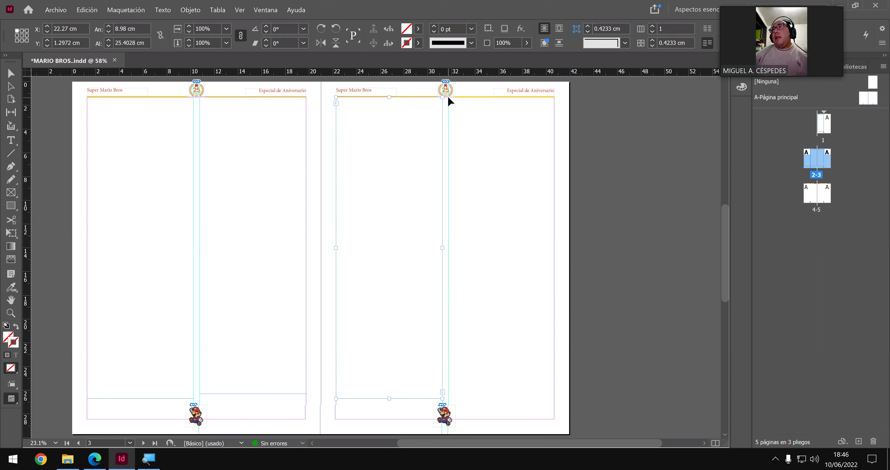
mouse_move(448, 101)
mouse_down()
mouse_move(544, 400)
mouse_move(553, 397)
mouse_up()
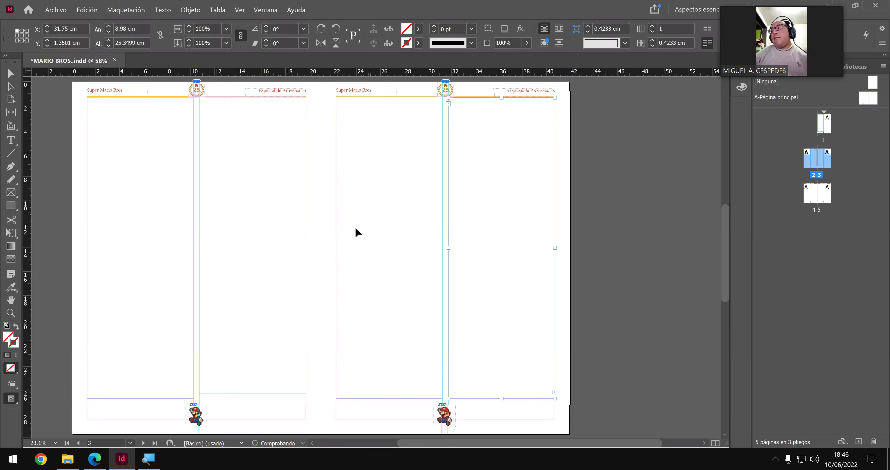
- Draw text frames in both columns of page 4, about 8.98 × 25 cm and 8.98 × 25.35 cm
scroll(355, 233, down, 6)
scroll(221, 227, down, 3)
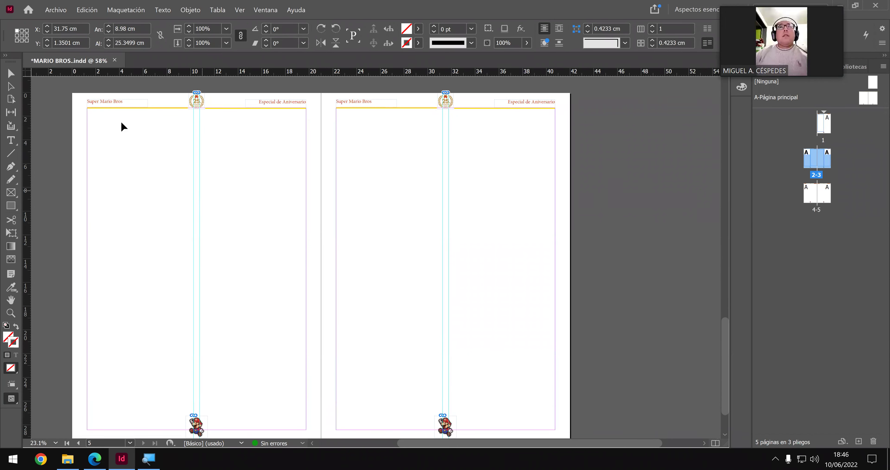
drag(87, 108, 194, 405)
key(v)
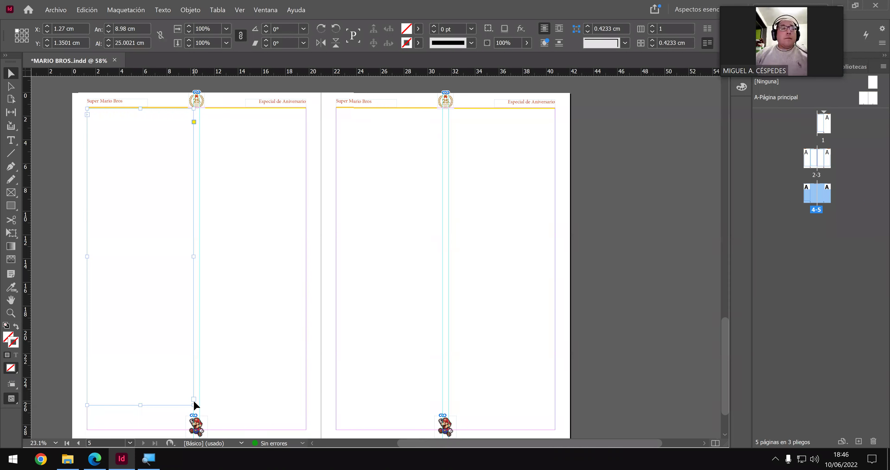
key(ctrl+d)
drag(200, 108, 306, 409)
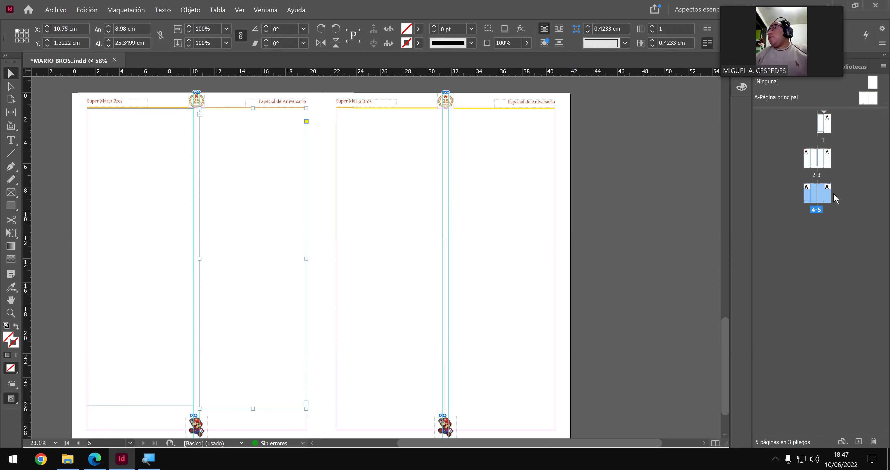
- Delete spread 4-5 together with its objects and add a single new page 4
right_click(822, 192)
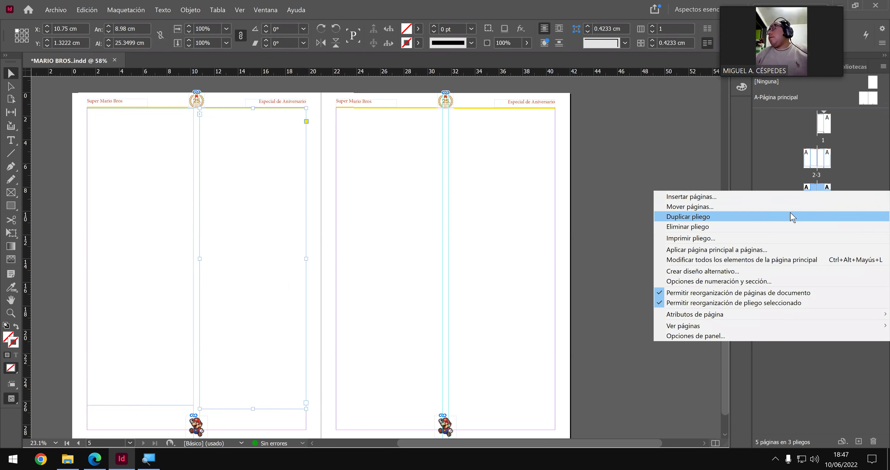
click(753, 227)
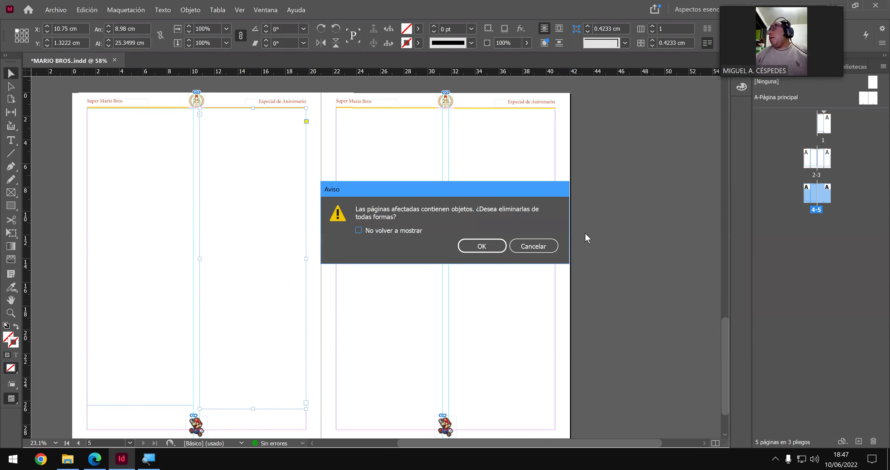
click(493, 247)
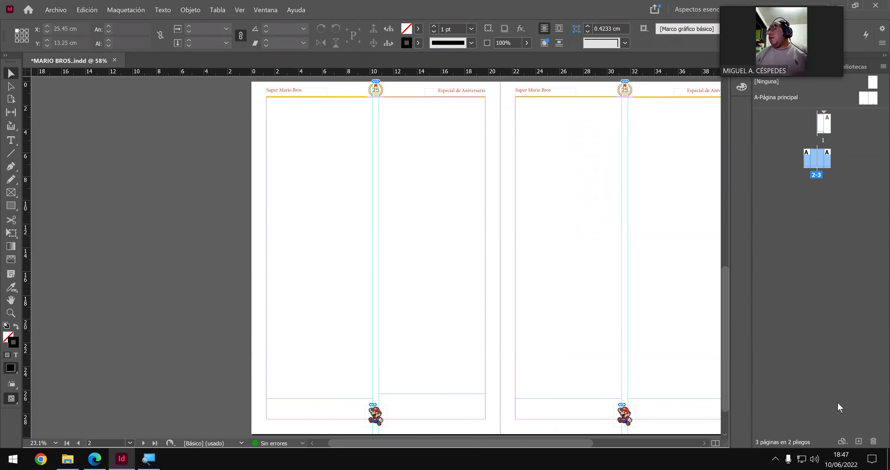
click(859, 442)
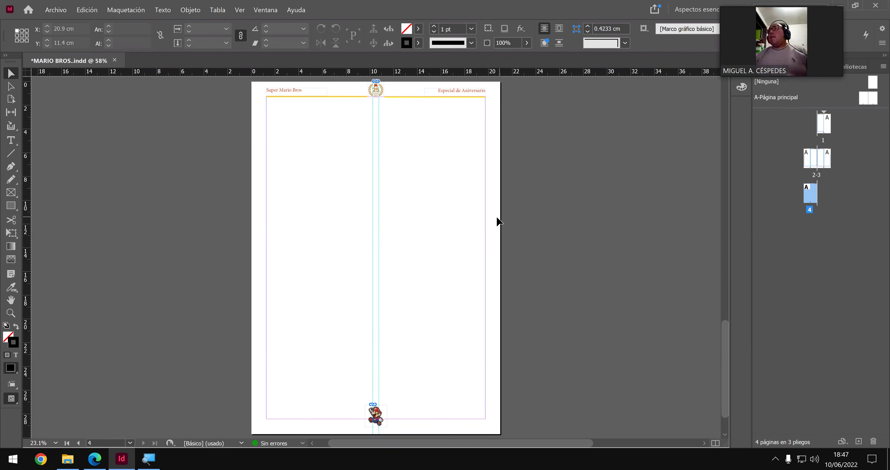
- Inspect the second-column text frame on page 3 and bring the new page 4 into view
click(825, 160)
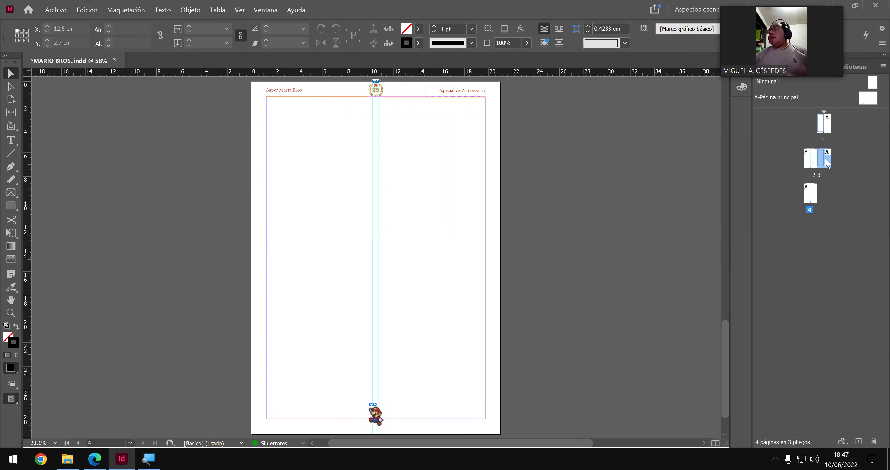
double_click(828, 163)
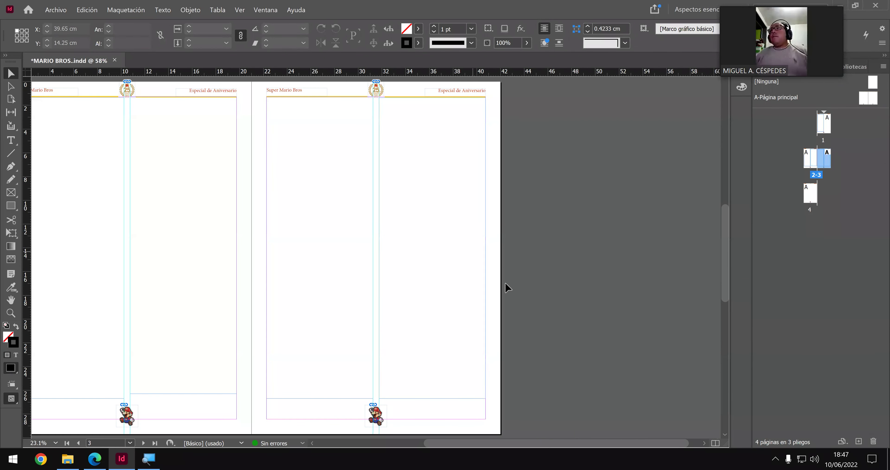
click(463, 286)
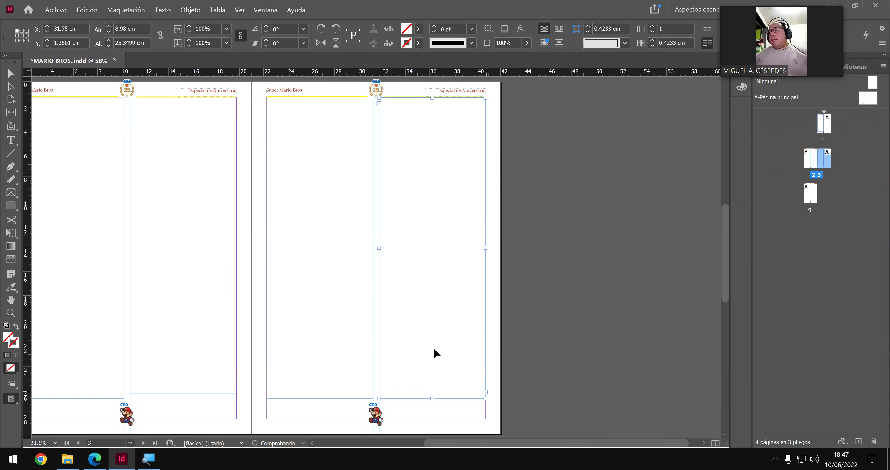
scroll(403, 342, down, 5)
scroll(401, 347, down, 5)
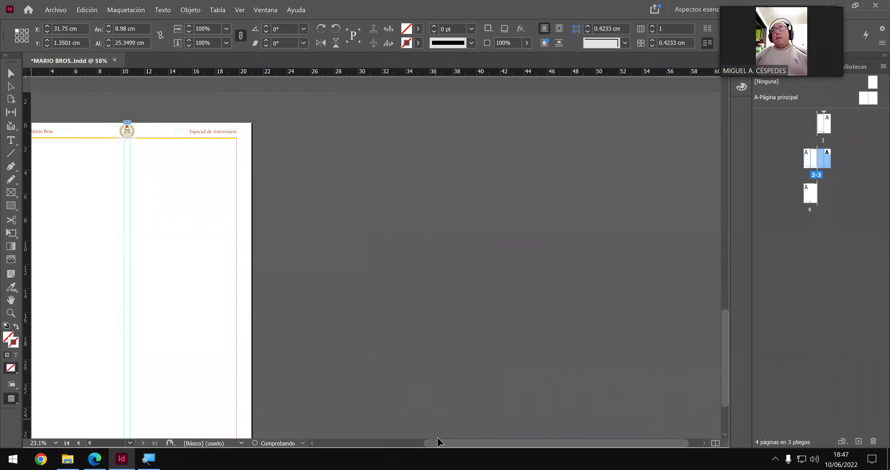
scroll(398, 437, left, 5)
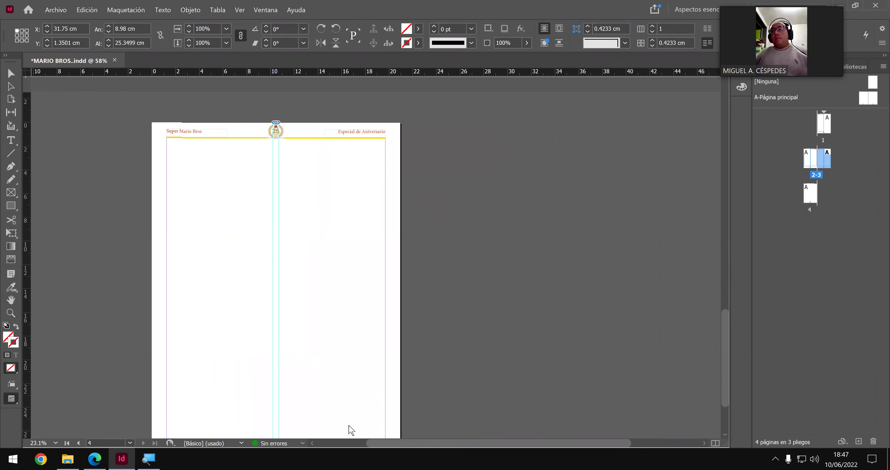
scroll(359, 302, up, 1)
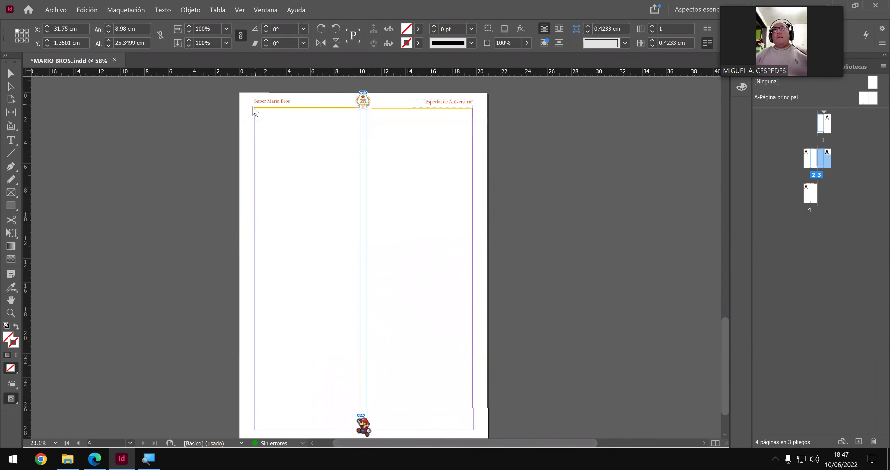
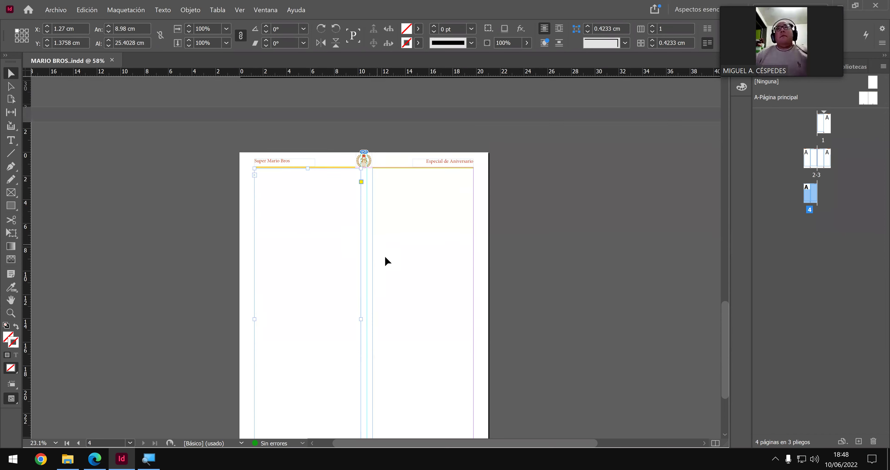
- Return to page 1 and deselect the page 4 text frame
scroll(403, 339, up, 10)
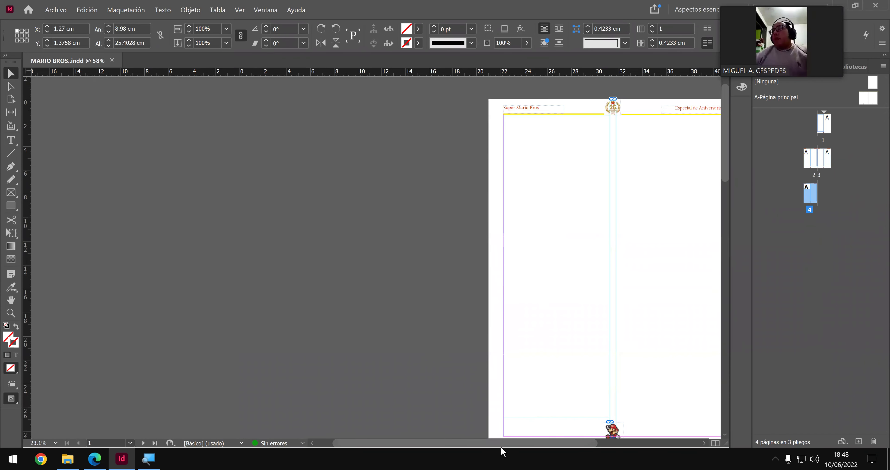
scroll(501, 445, right, 5)
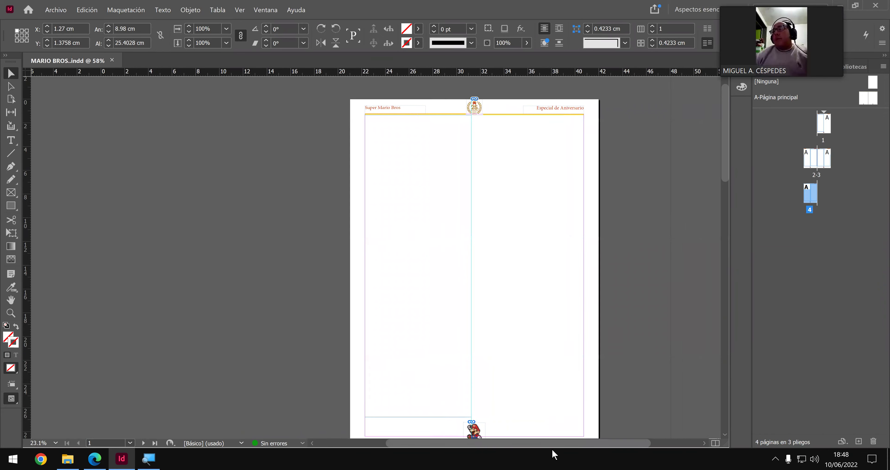
scroll(551, 447, right, 1)
click(491, 243)
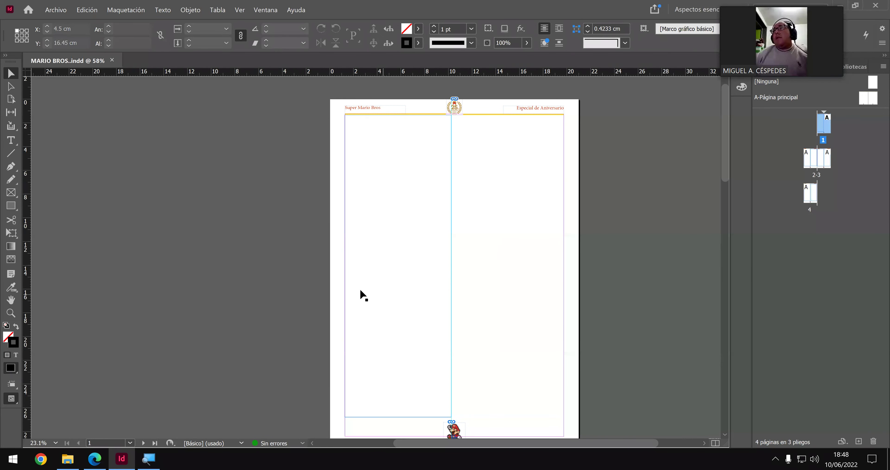
- Open the TEXTOS file from the Páginas maestras folder in Notepad, select all of its text, and close it
mouse_move(91, 456)
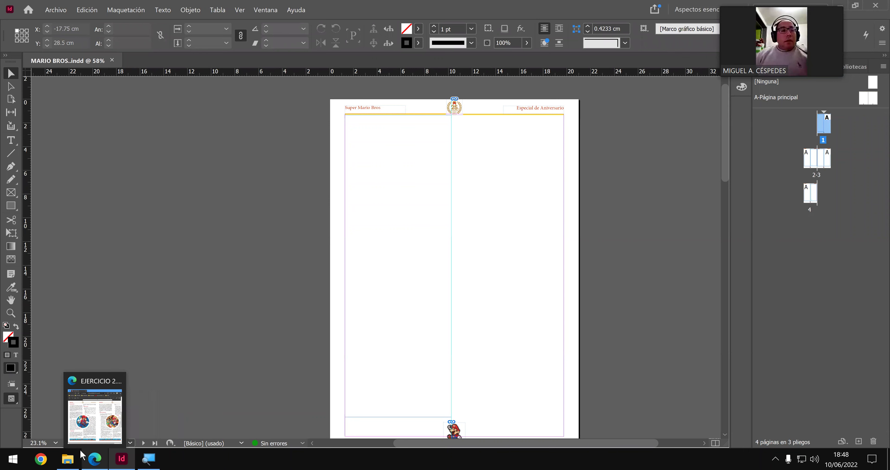
click(76, 458)
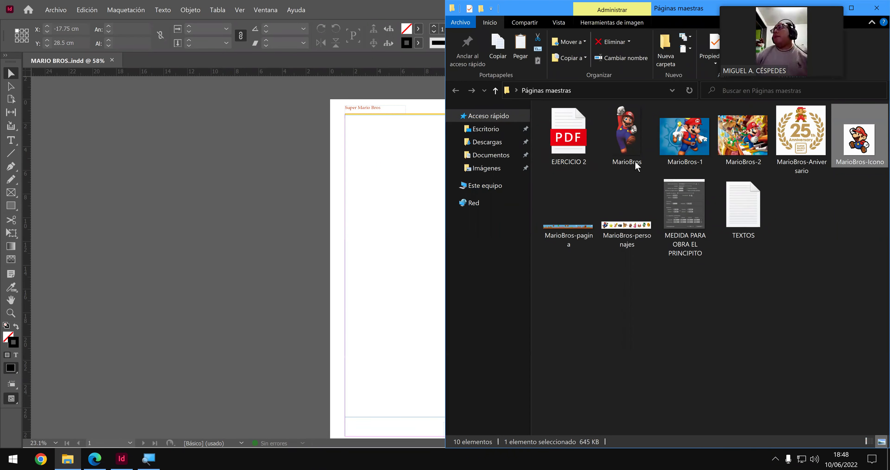
double_click(753, 203)
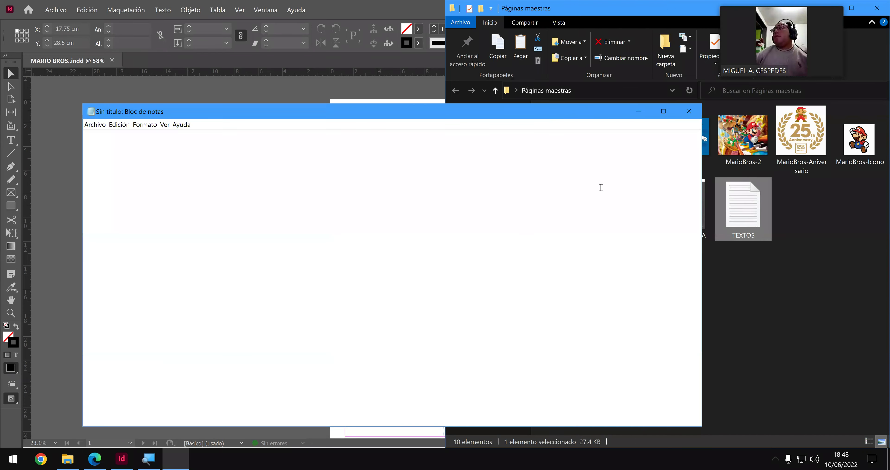
click(339, 162)
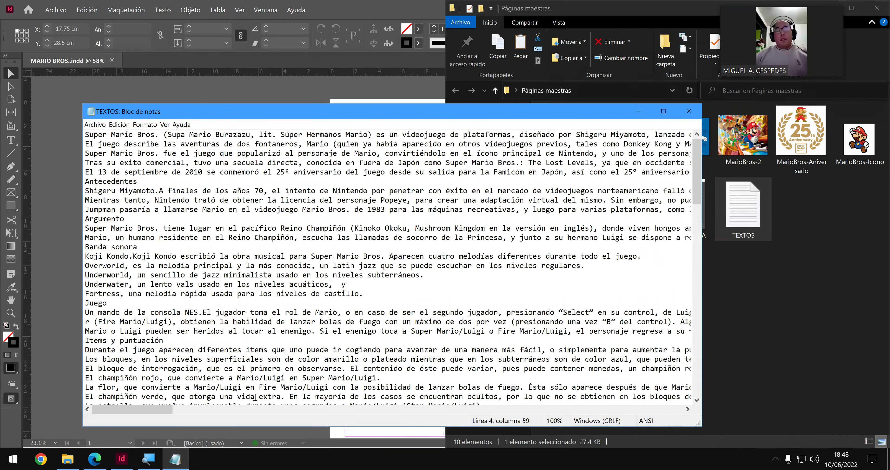
key(ctrl+a)
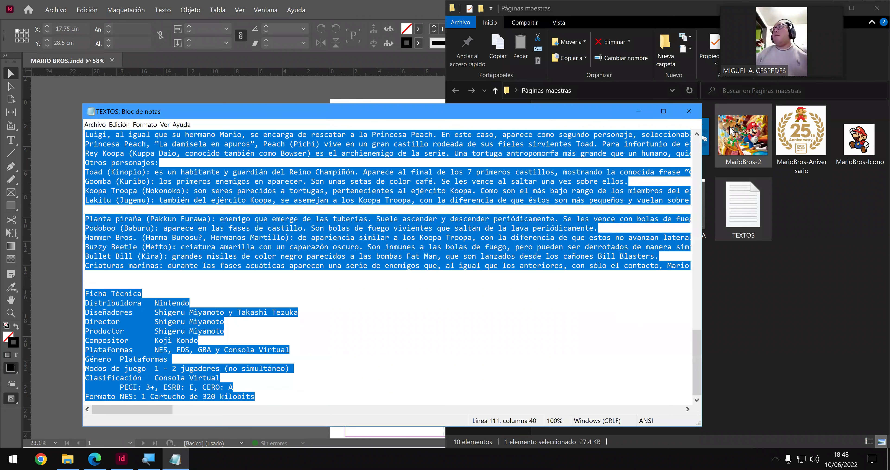
click(689, 111)
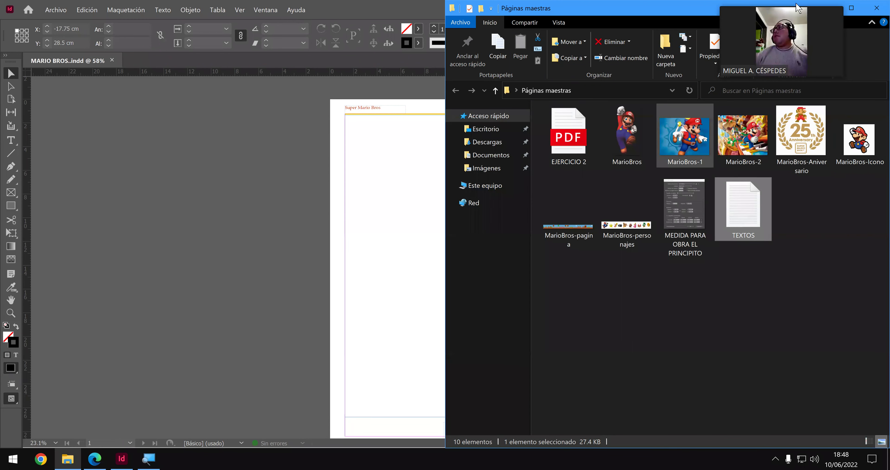
- Back in InDesign, paste the copied source text into the first-column text frame on page 1
click(825, 3)
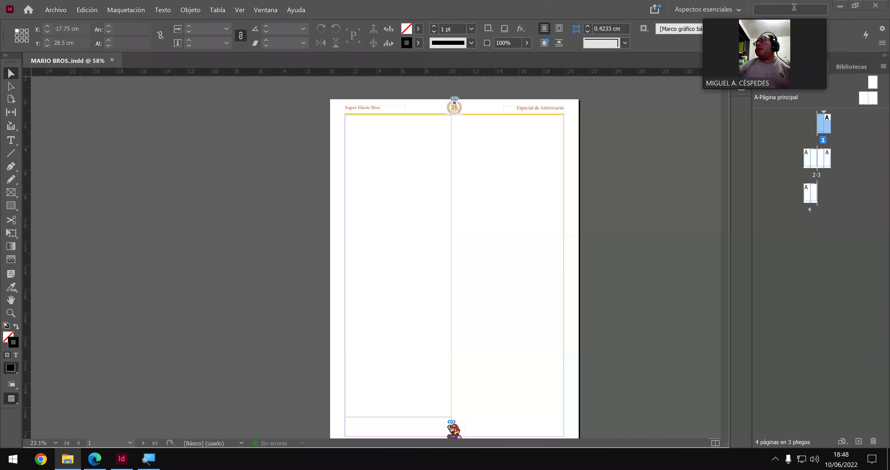
click(408, 137)
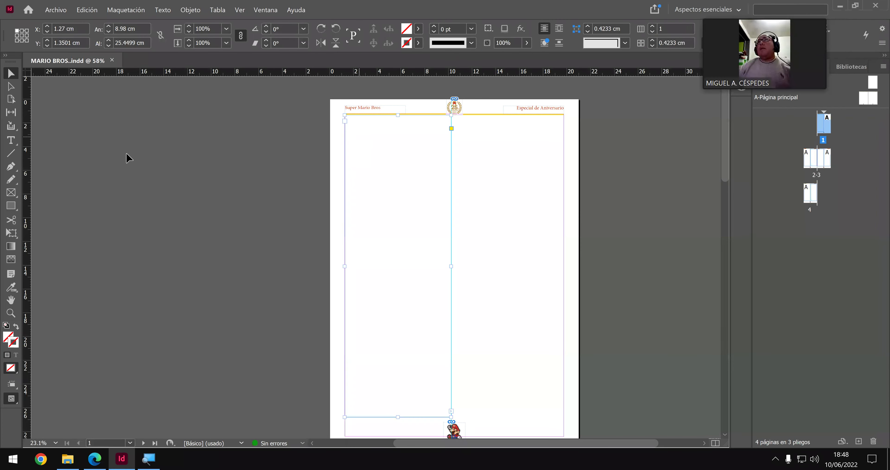
click(11, 139)
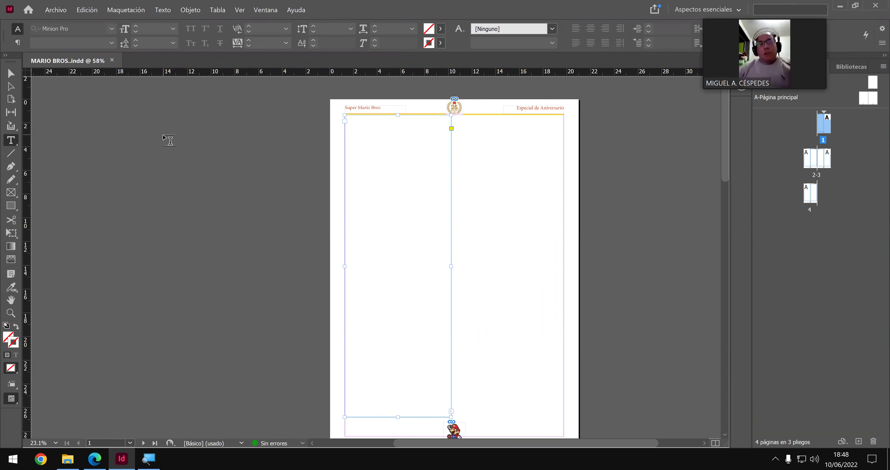
click(360, 123)
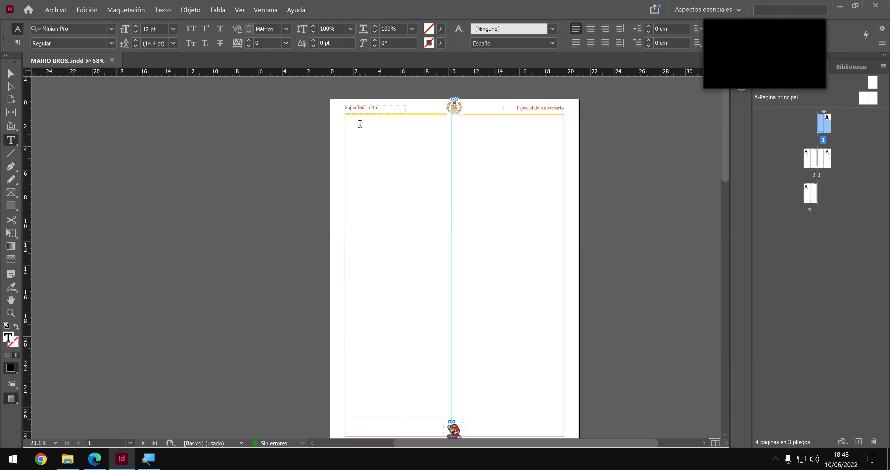
key(ctrl+v)
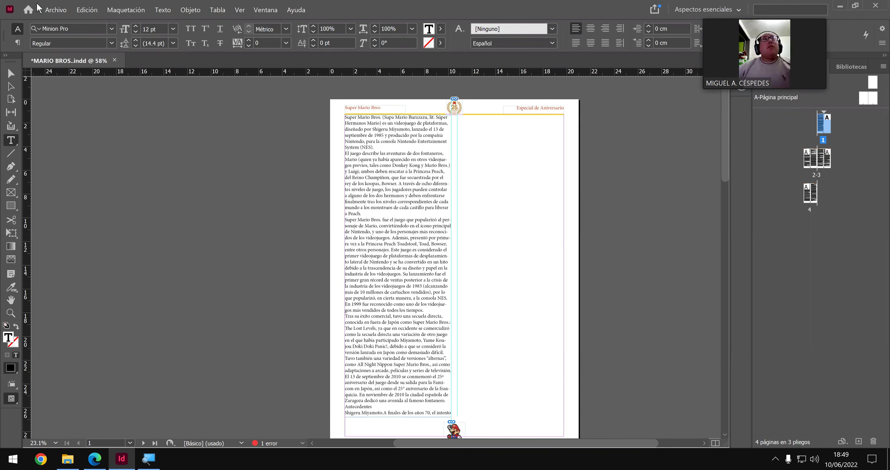
click(50, 10)
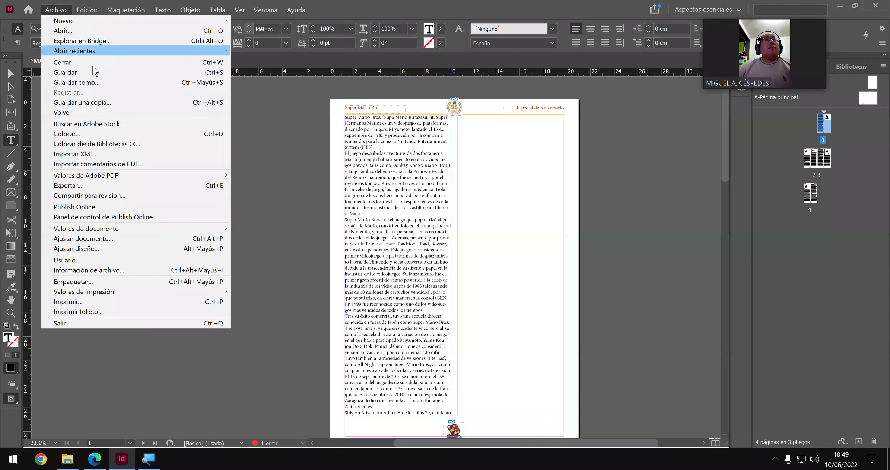
click(91, 63)
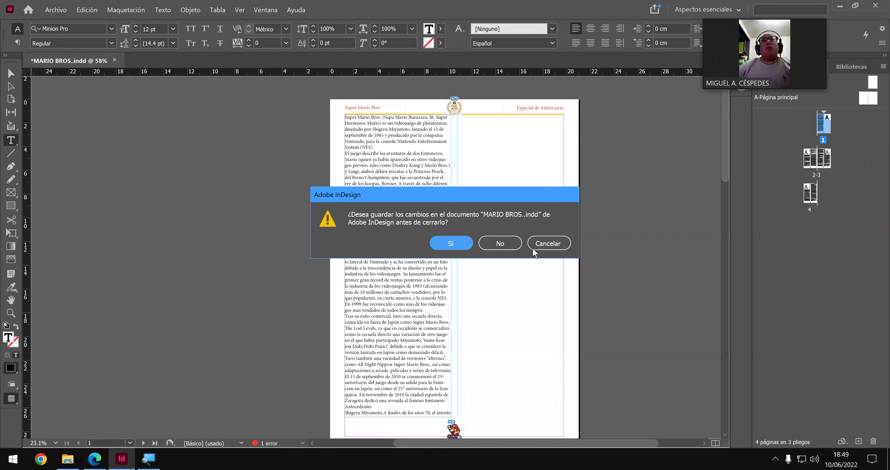
click(551, 246)
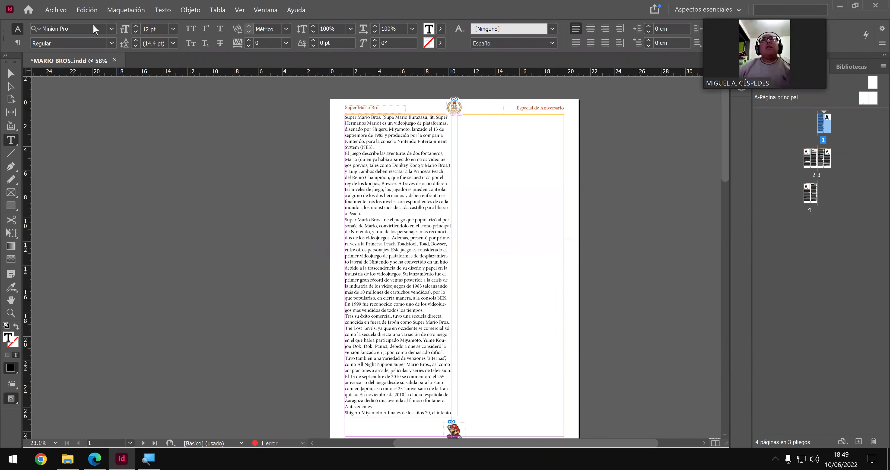
- Save the document with the pasted text
click(58, 10)
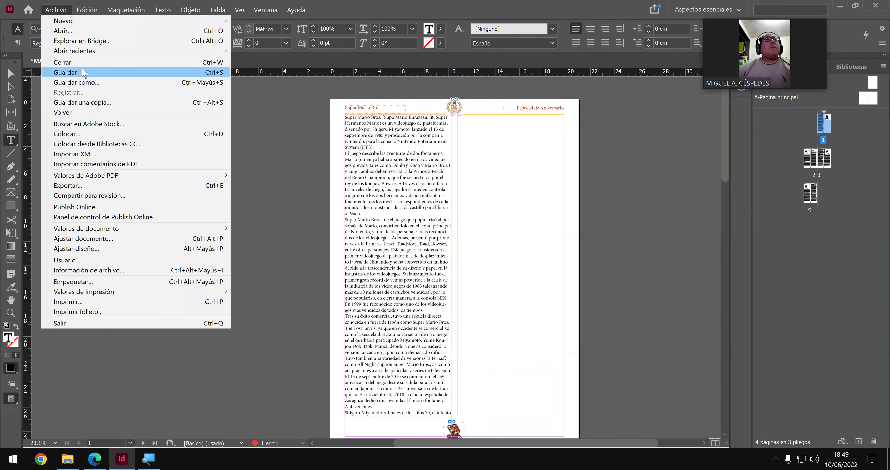
click(83, 73)
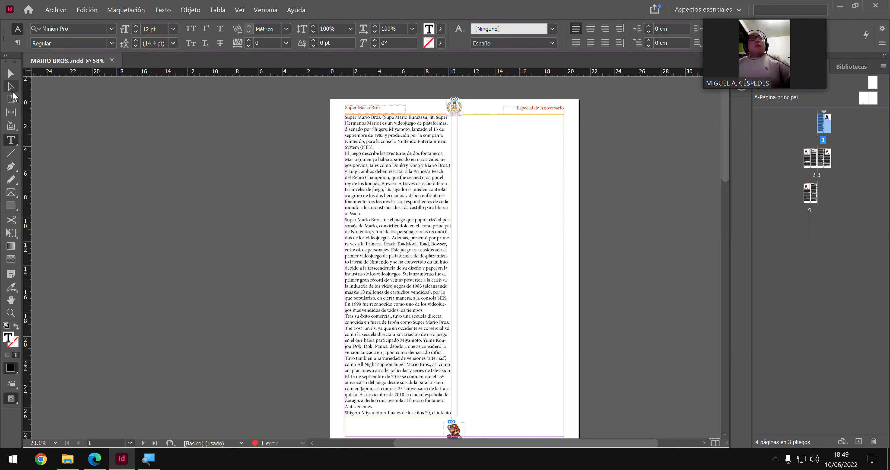
- Nudge the first-column text frame on page 1 vertically beneath the yellow header line to a Y position of 1.3251 cm
click(11, 73)
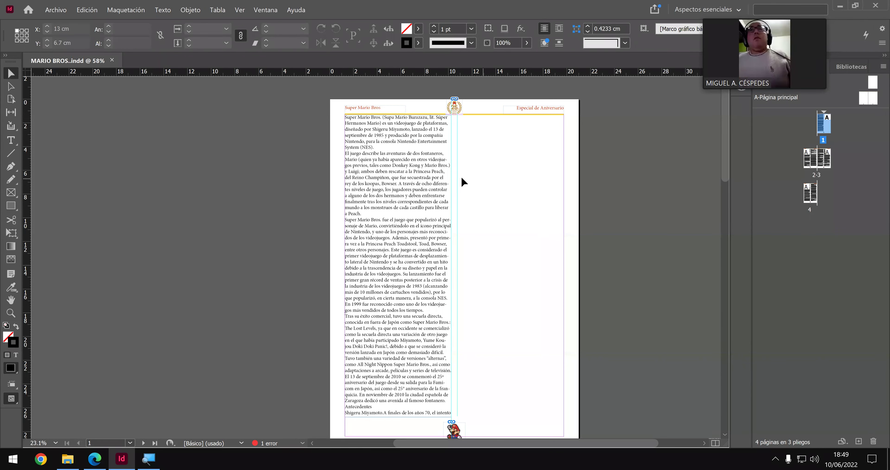
scroll(458, 181, up, 3)
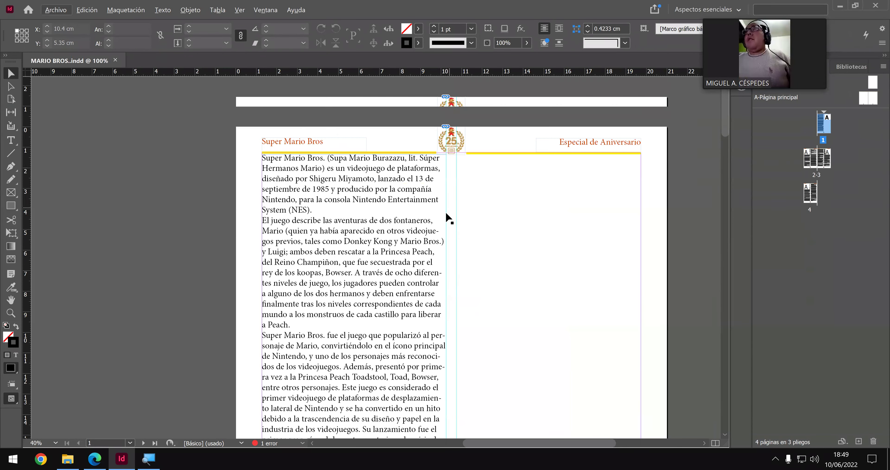
scroll(443, 218, up, 1)
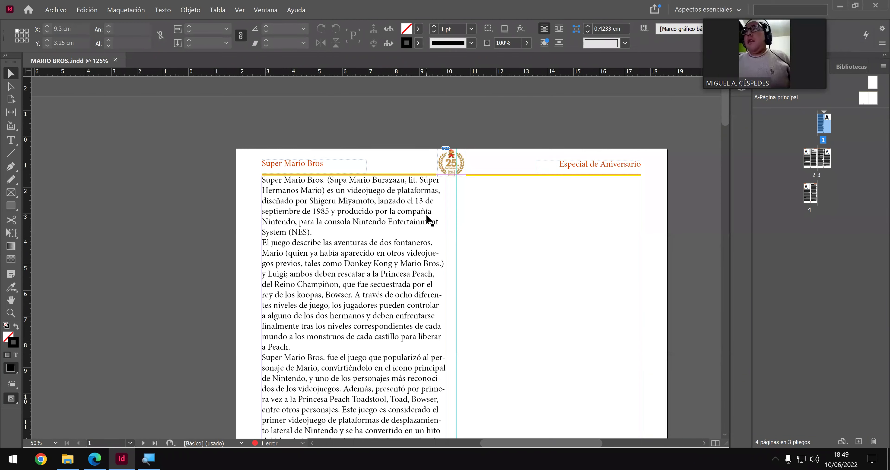
scroll(428, 219, up, 1)
scroll(426, 217, up, 1)
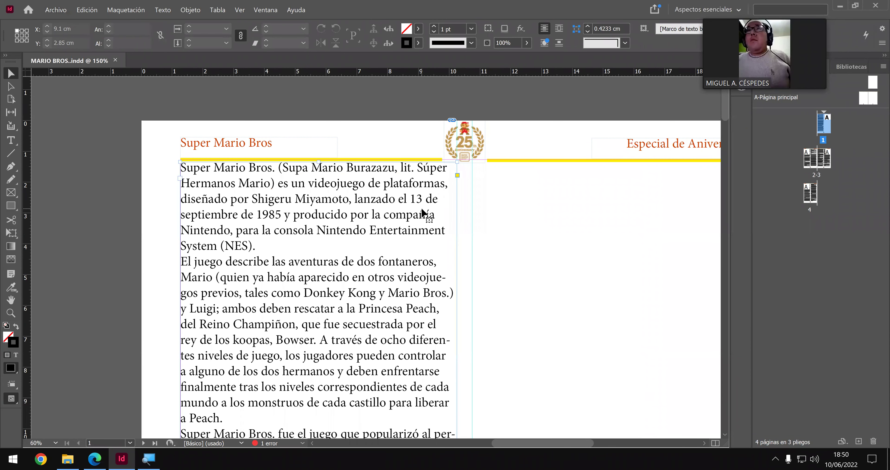
key(Down)
key(Down)
key(Down)
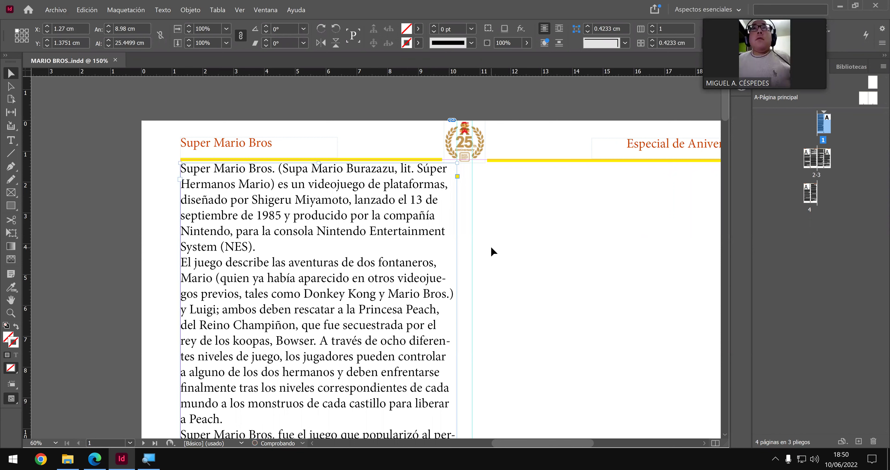
key(Up)
key(Up)
key(Up)
key(Up)
key(Up)
key(Up)
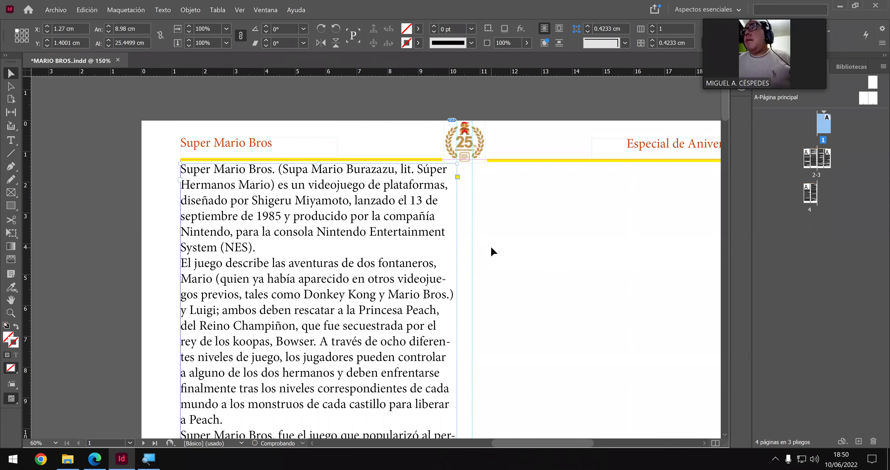
key(Down)
key(Down)
key(Down)
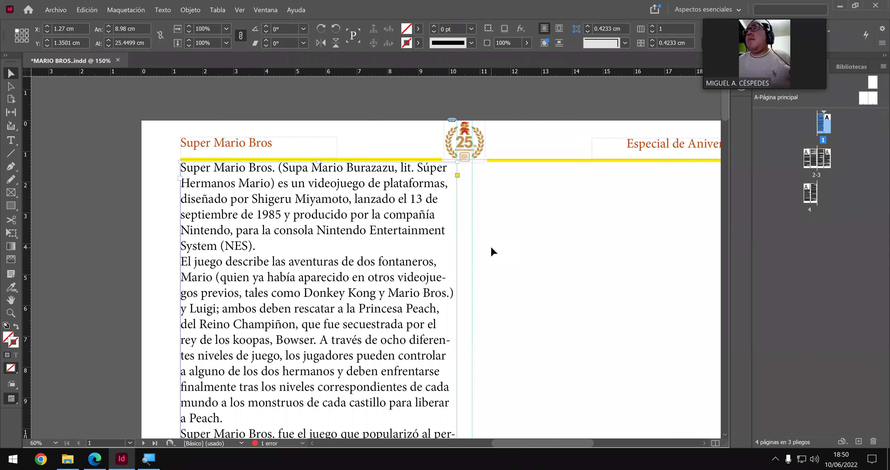
key(Down)
key(Down)
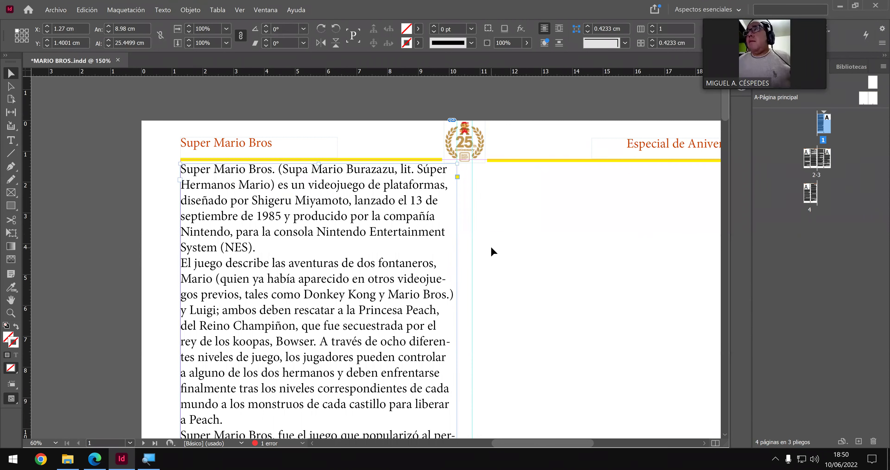
key(Up)
key(Up)
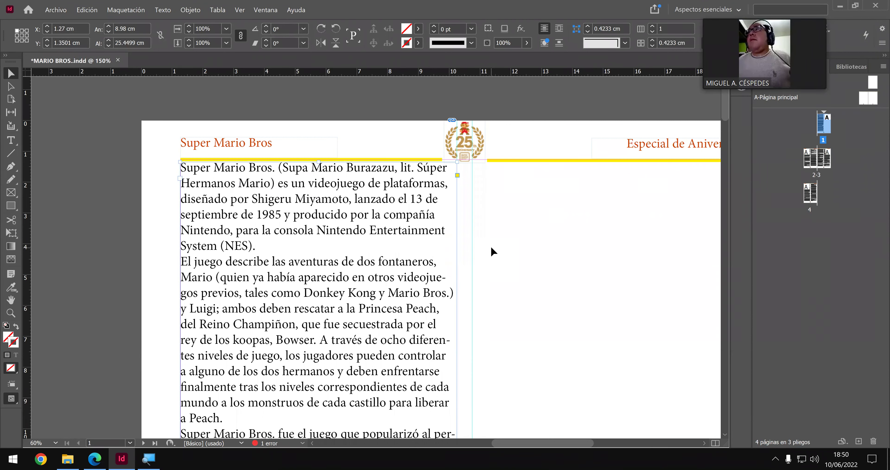
key(Up)
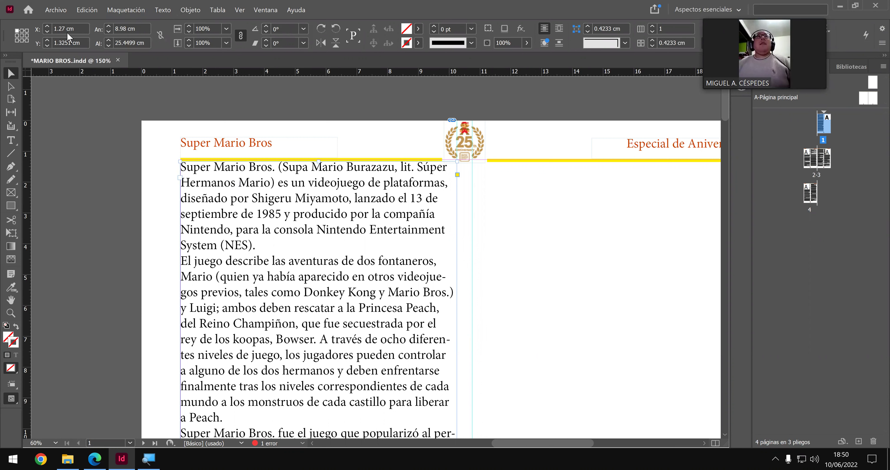
- Set the font size of the entire pasted text to 10 pt
click(11, 141)
click(242, 191)
key(ctrl+a)
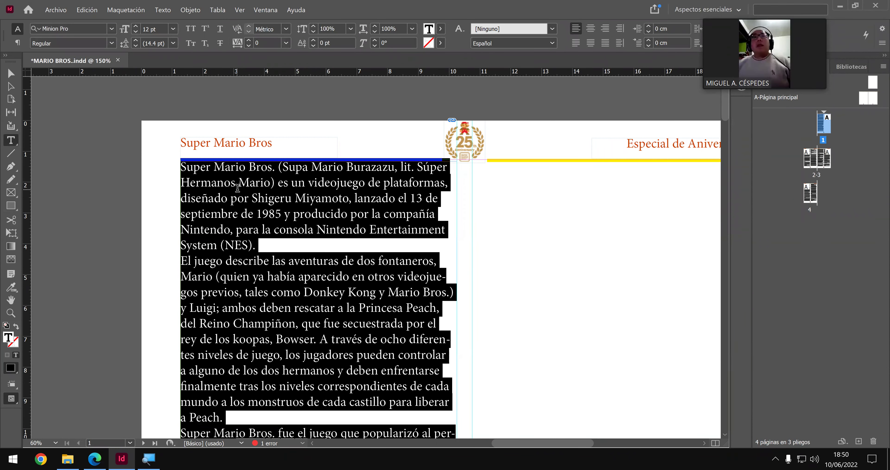
click(173, 29)
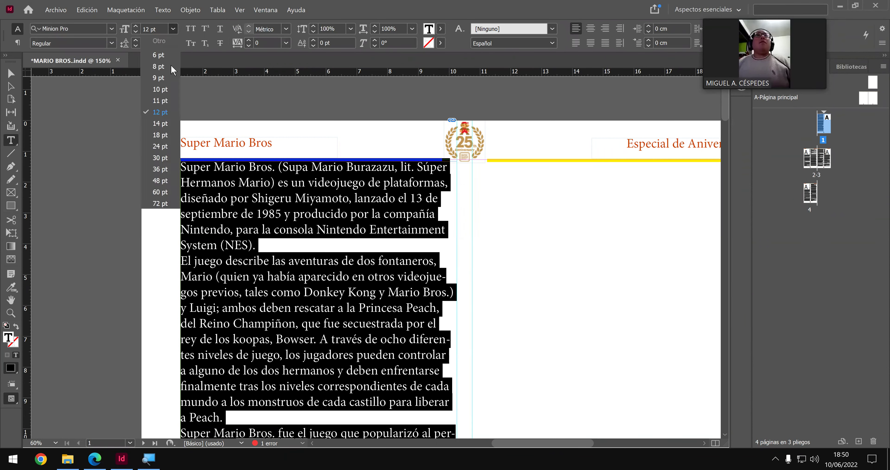
click(163, 89)
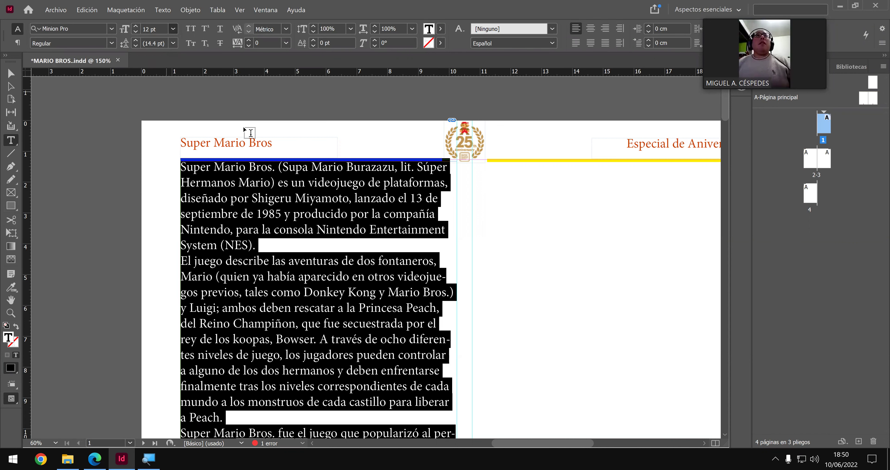
click(370, 192)
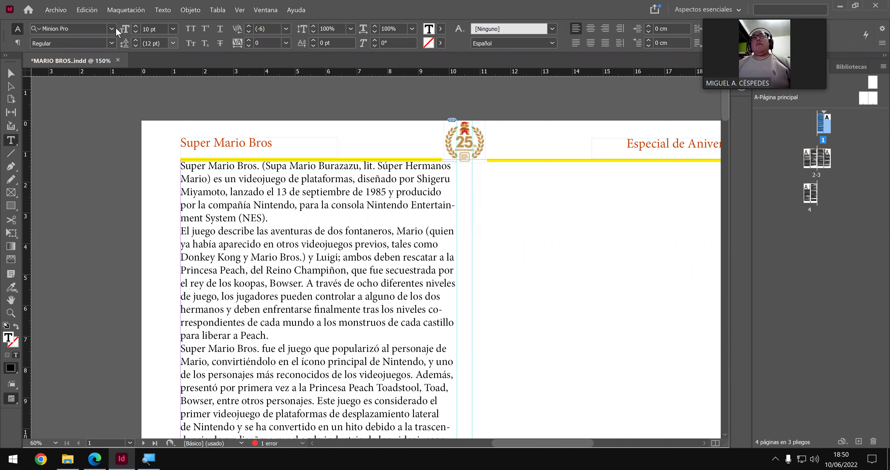
- Save the document and export all pages as Adobe PDF (Imprimir) with the high-quality print preset, replacing MARIO BROS..pdf on the desktop
click(60, 14)
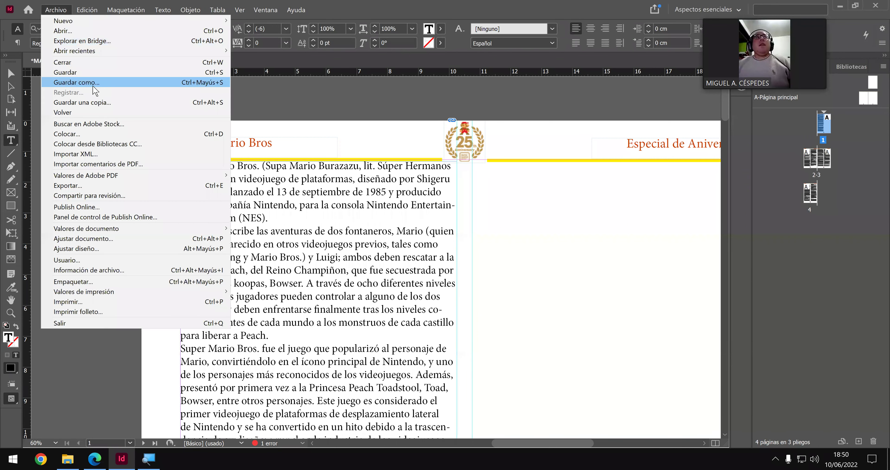
click(90, 73)
click(58, 10)
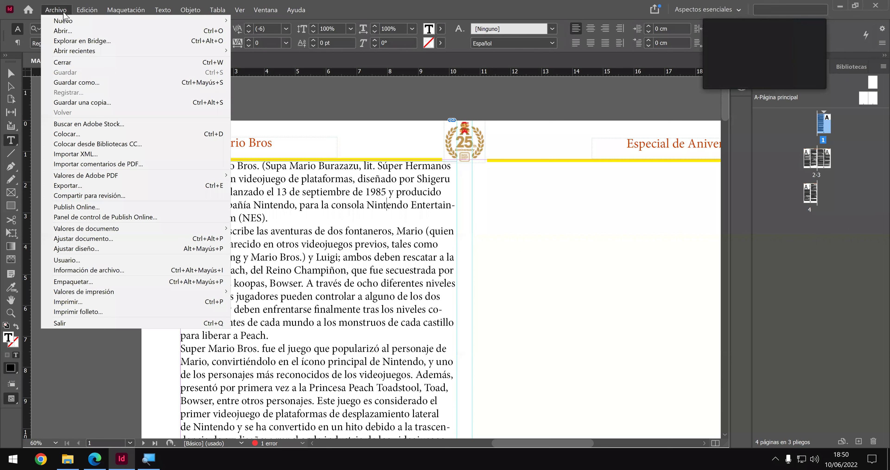
click(130, 186)
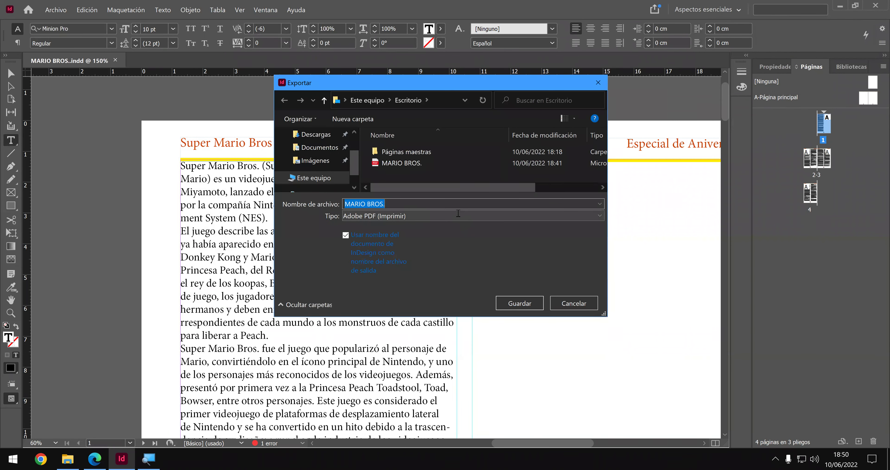
click(422, 163)
click(534, 303)
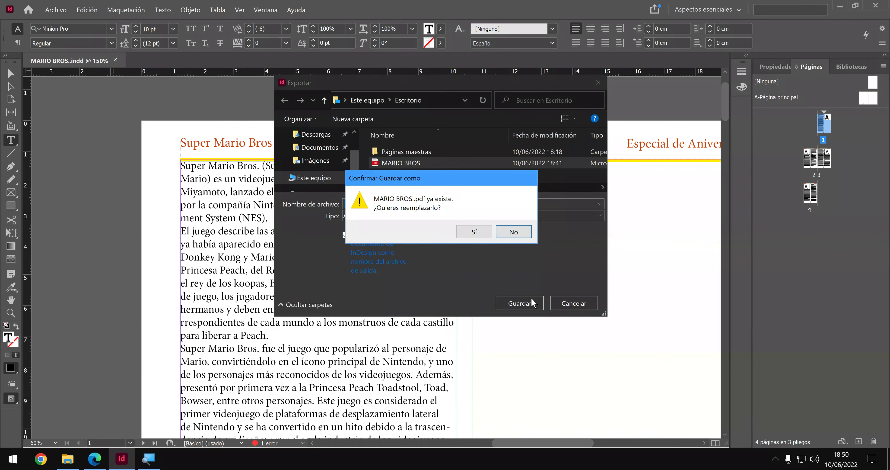
click(482, 234)
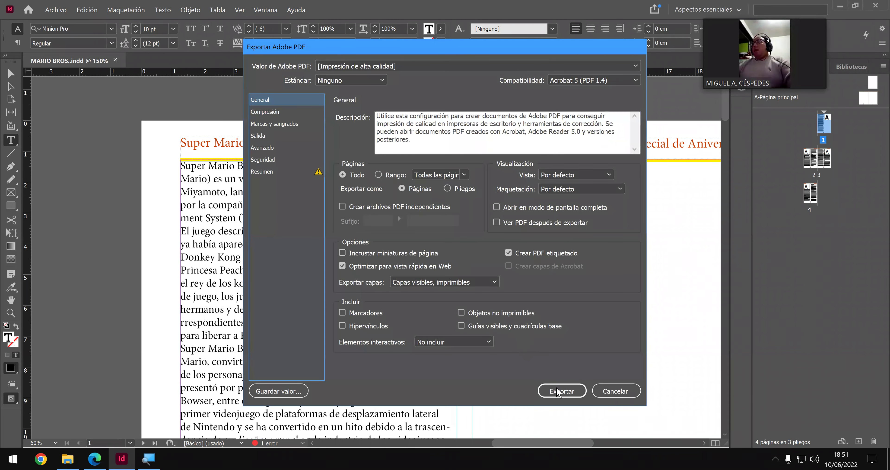
click(558, 394)
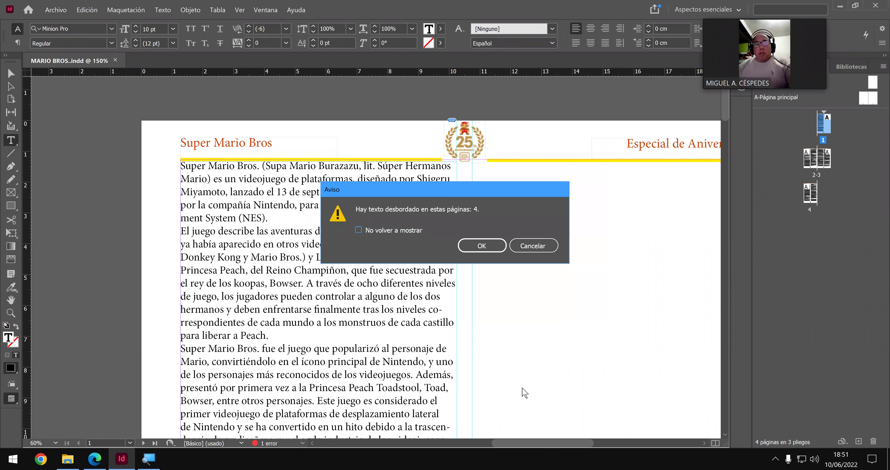
click(482, 246)
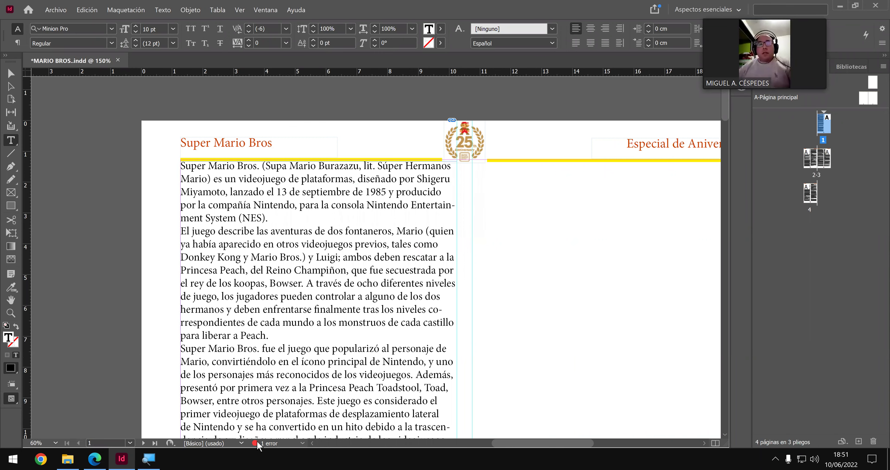
- Go to the desktop and open the exported MARIO BROS. PDF in Edge to check the pages
mouse_move(122, 459)
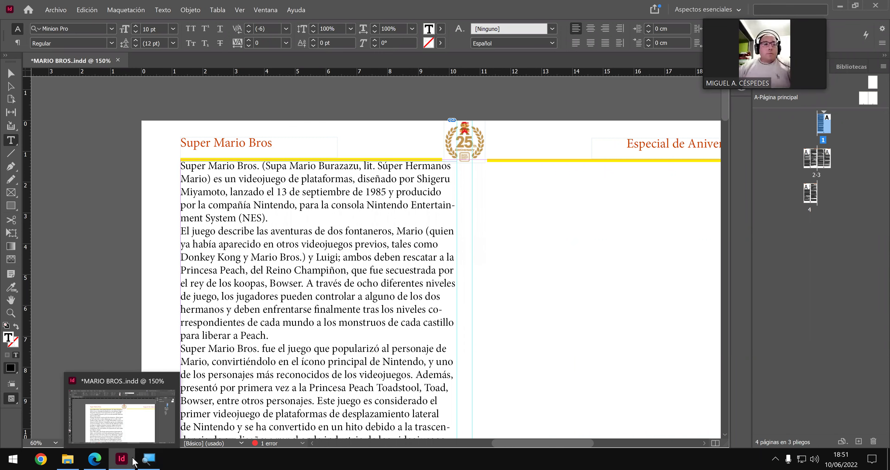
key(alt+Tab)
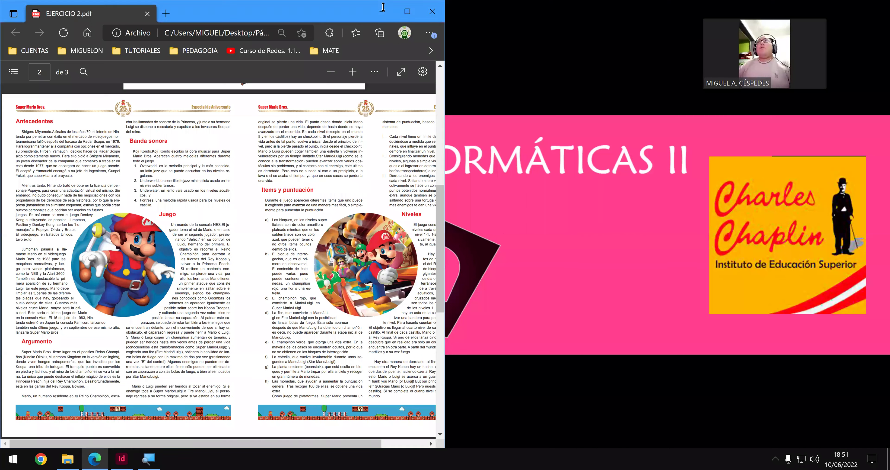
key(super+d)
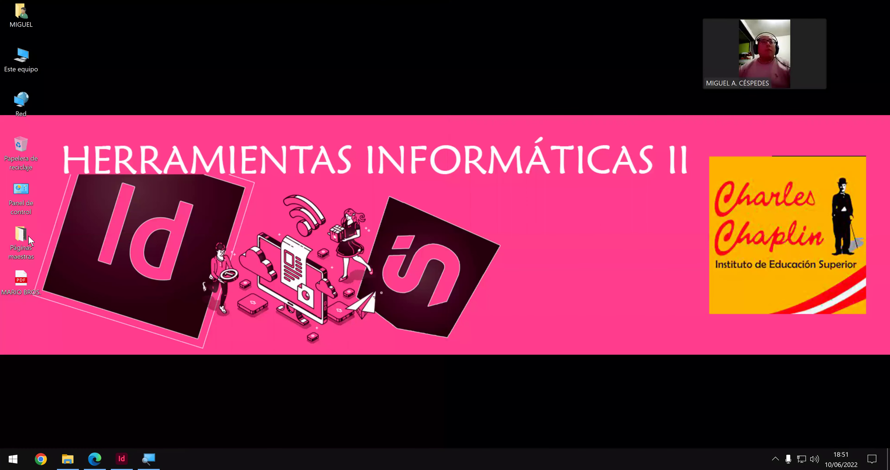
double_click(26, 285)
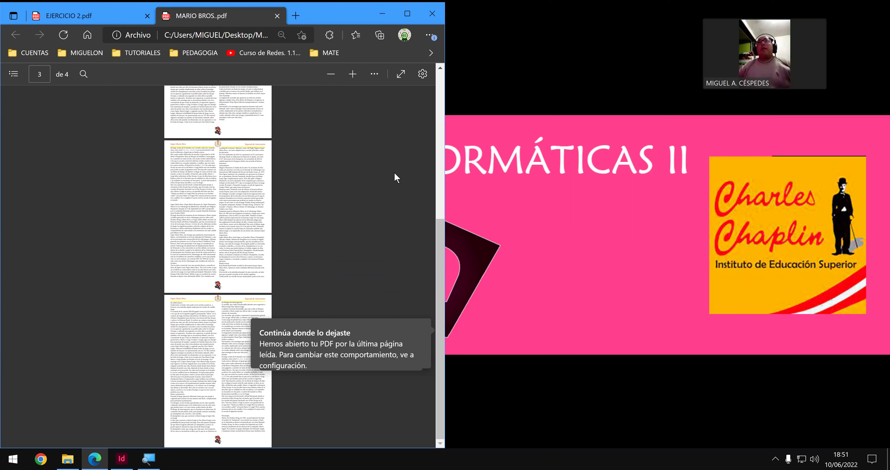
- Review the exported MARIO BROS. PDF from page 3 back to page 1 and maximize its window
scroll(396, 178, up, 3)
scroll(396, 178, up, 3)
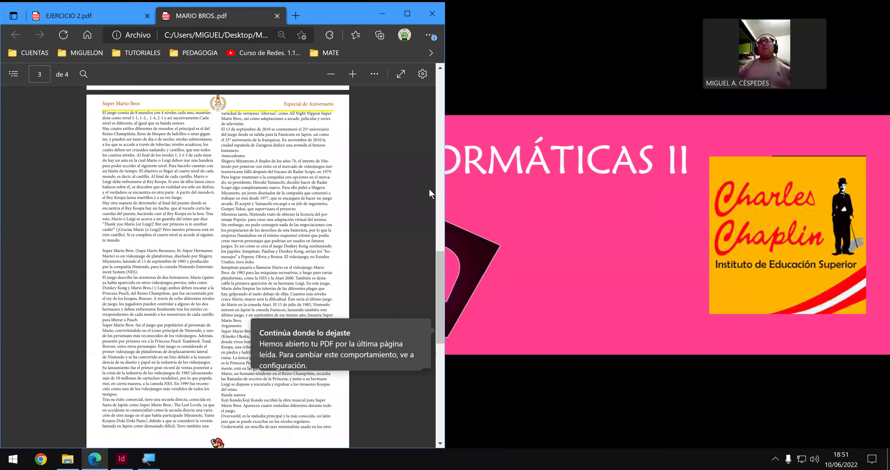
scroll(429, 188, up, 2)
scroll(429, 187, up, 5)
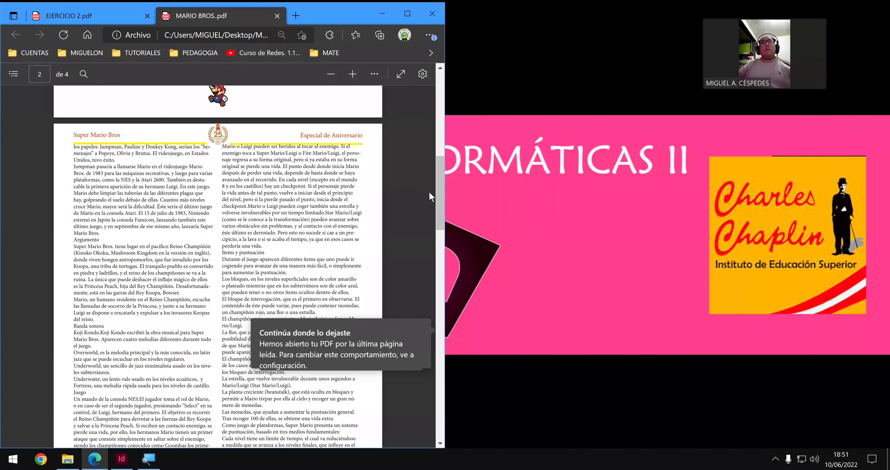
scroll(429, 197, up, 10)
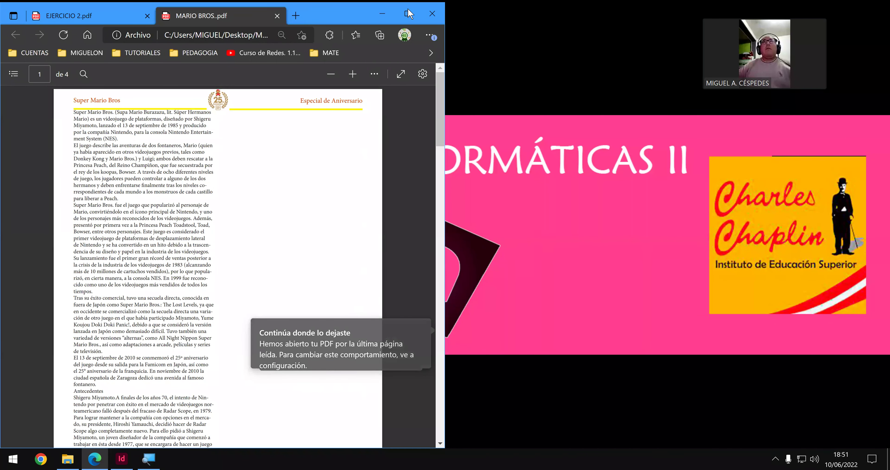
click(457, 136)
key(super+Up)
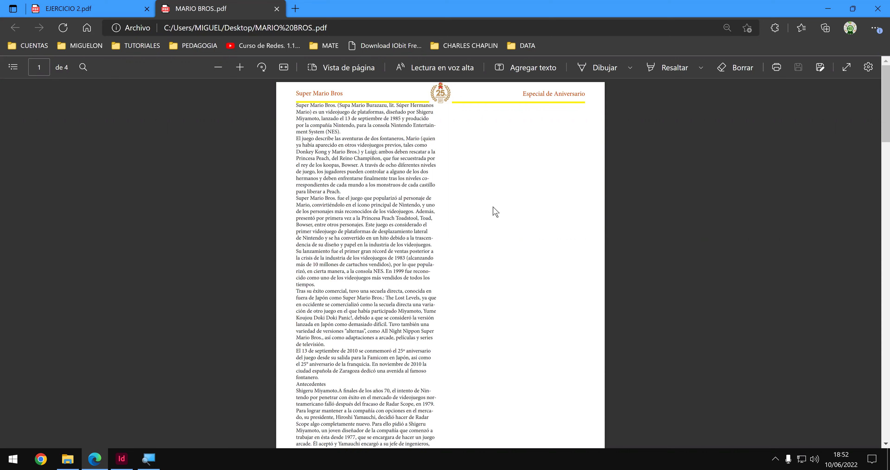
- Return to the exported MARIO BROS. PDF and test selecting text in the first column of page 1
click(824, 8)
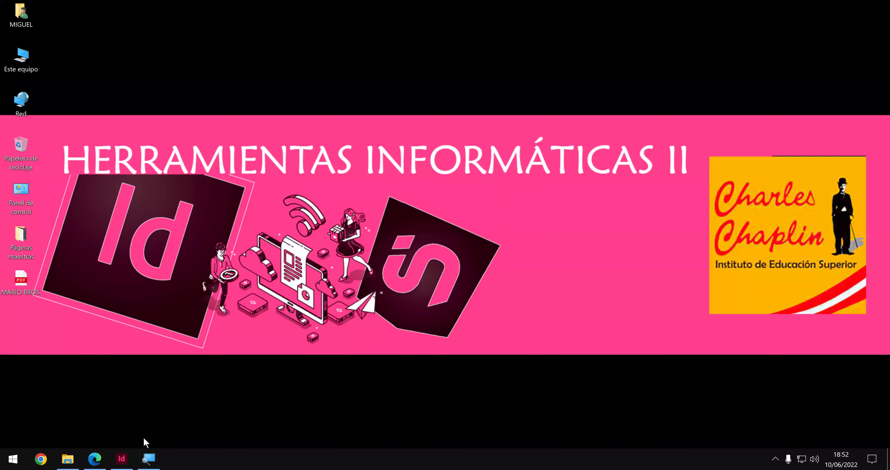
mouse_move(142, 456)
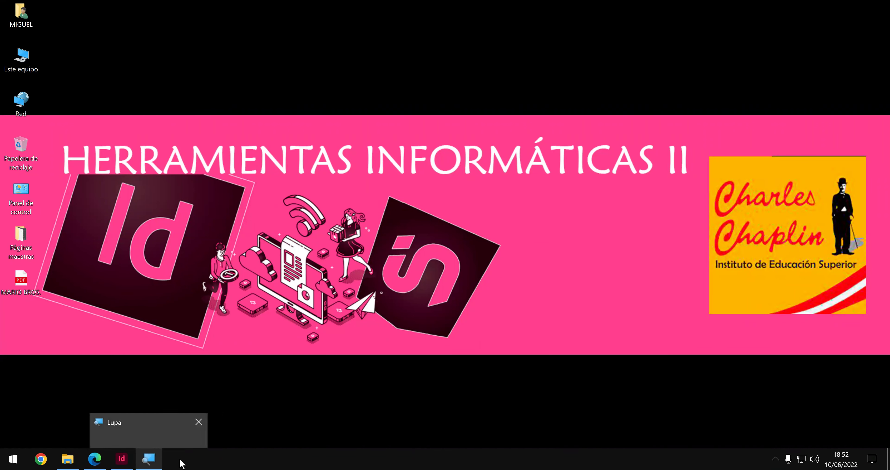
click(95, 459)
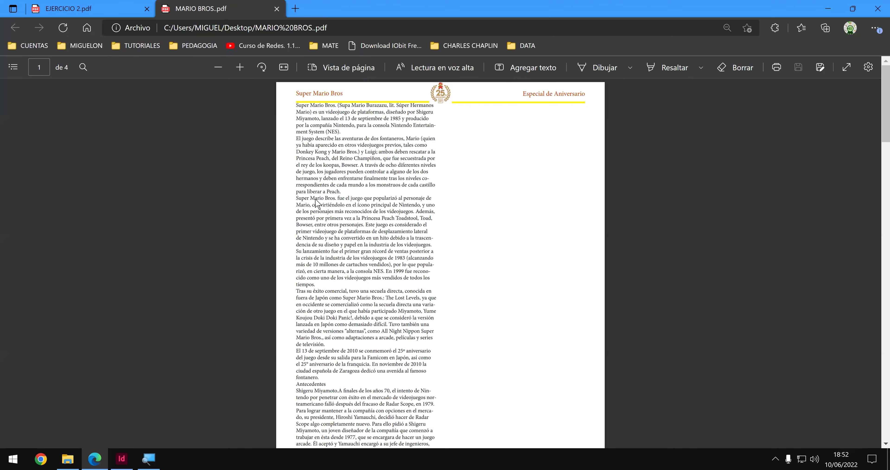
drag(316, 199, 350, 199)
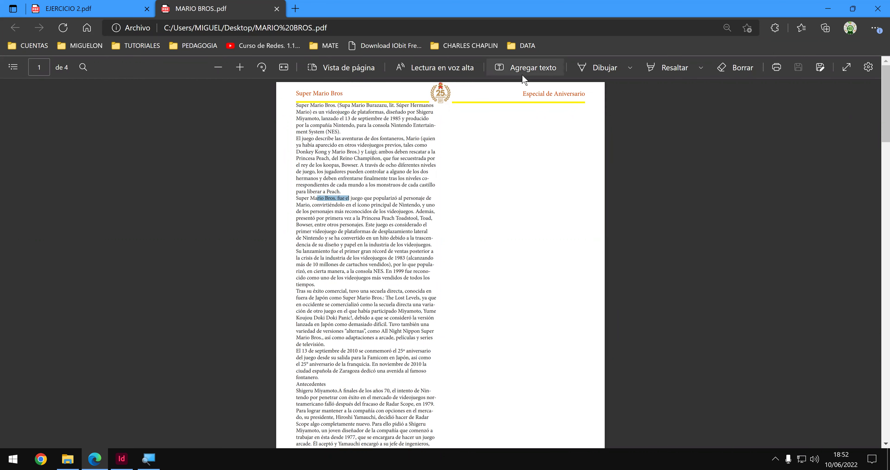
drag(393, 224, 325, 232)
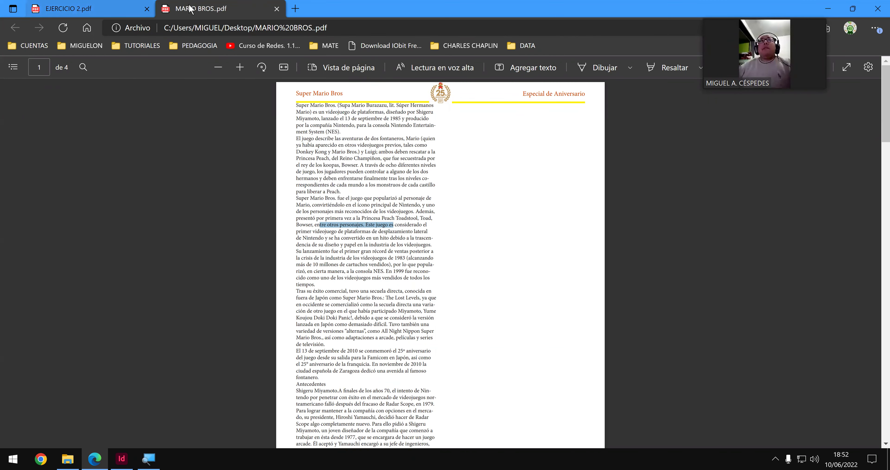
- Close the MARIO BROS. PDF and try selecting body text in the EJERCICIO 2 reference PDF
key(ctrl+Tab)
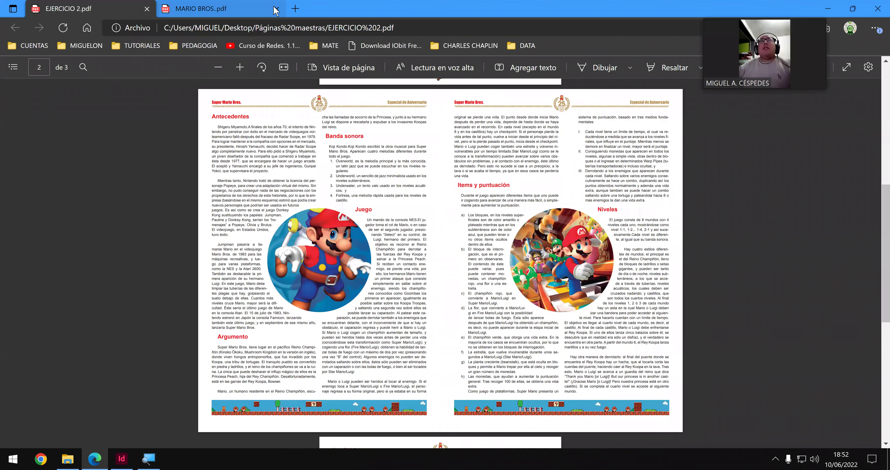
click(277, 9)
drag(291, 137, 230, 131)
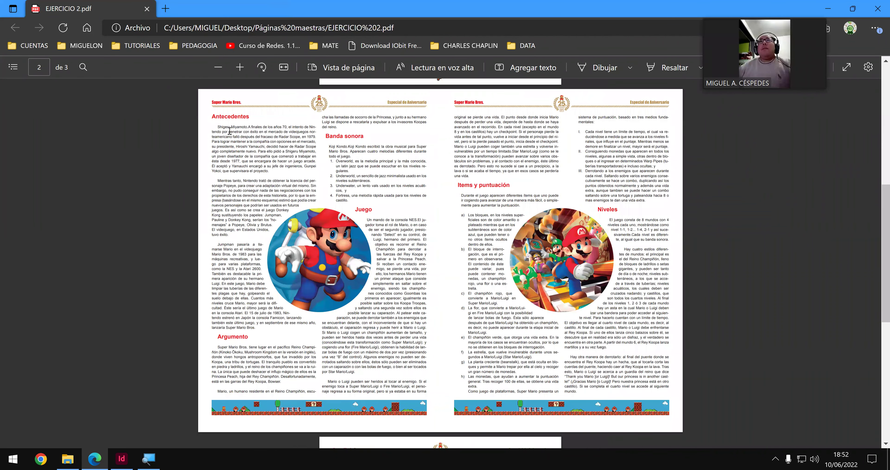
- Search the web for ilovepdf, open its PDF to WORD converter, and close the EJERCICIO 2 PDF and the search results
click(166, 10)
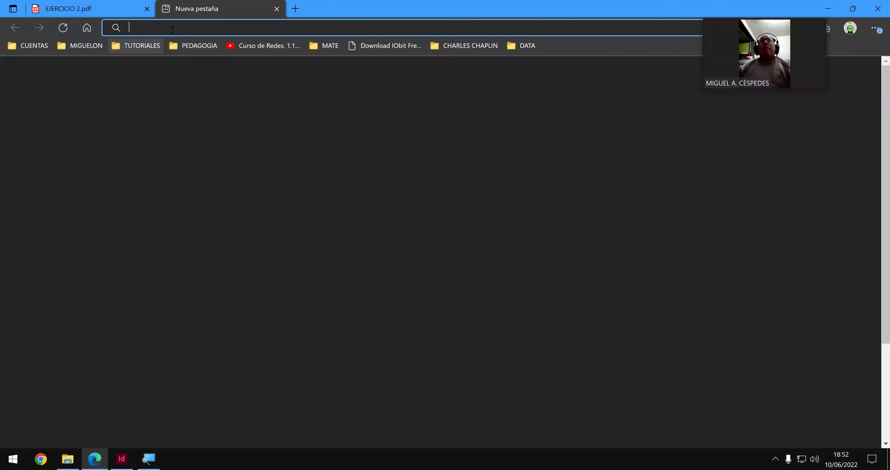
text(il)
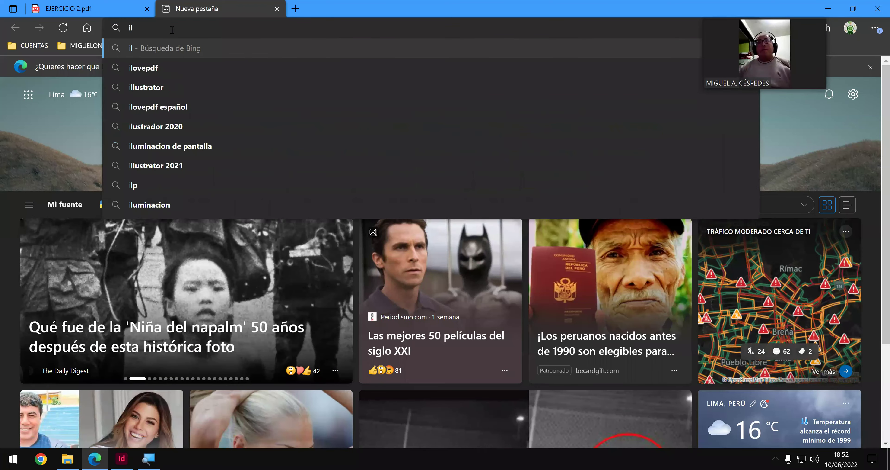
text(o)
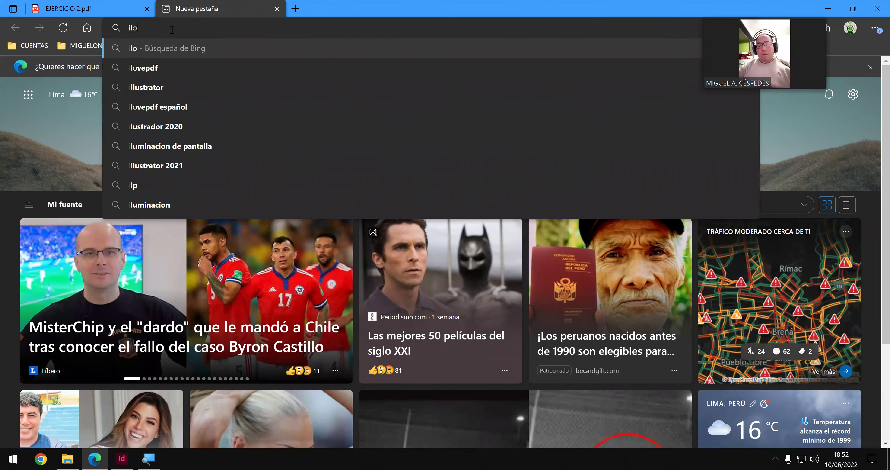
text(vepdf)
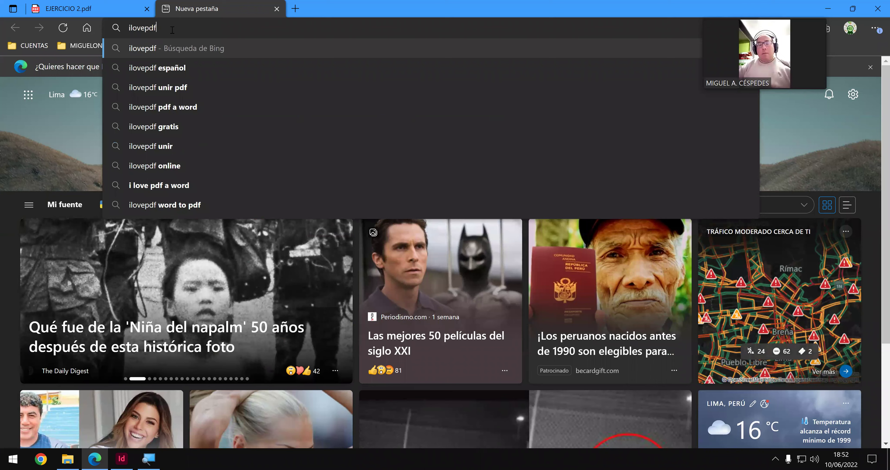
key(Return)
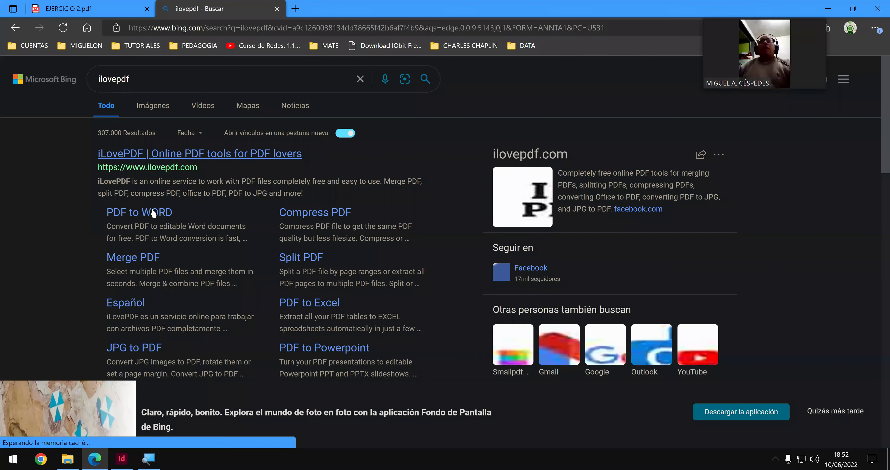
click(154, 212)
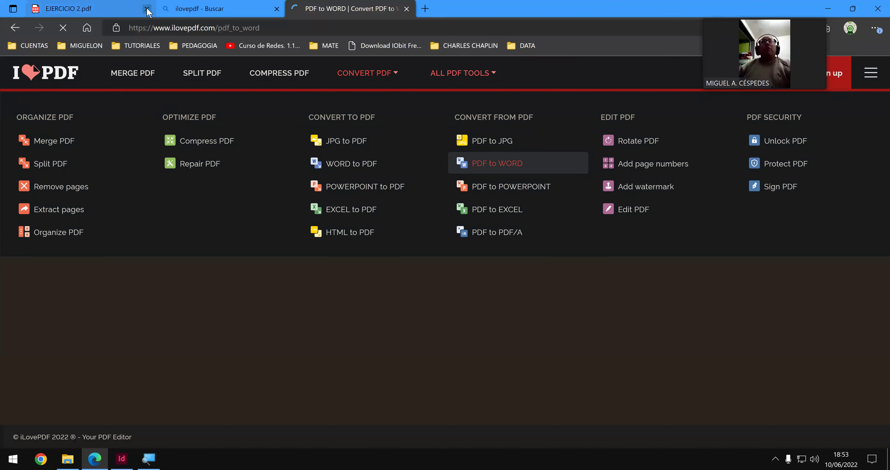
click(147, 9)
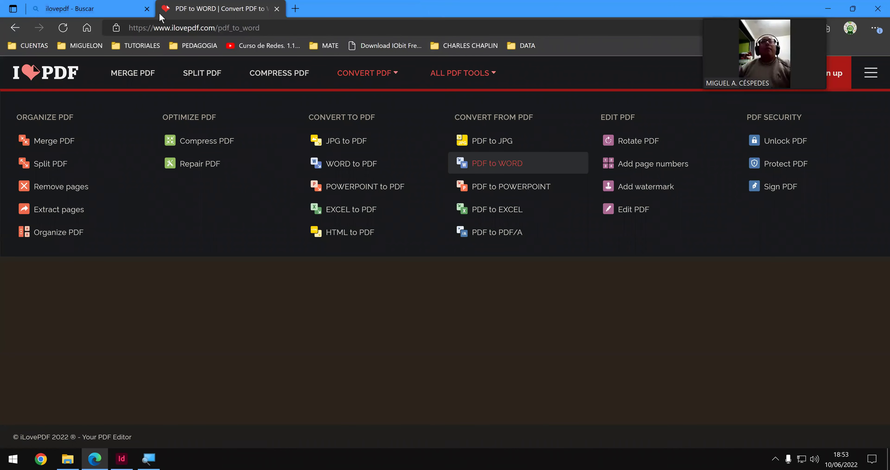
click(147, 9)
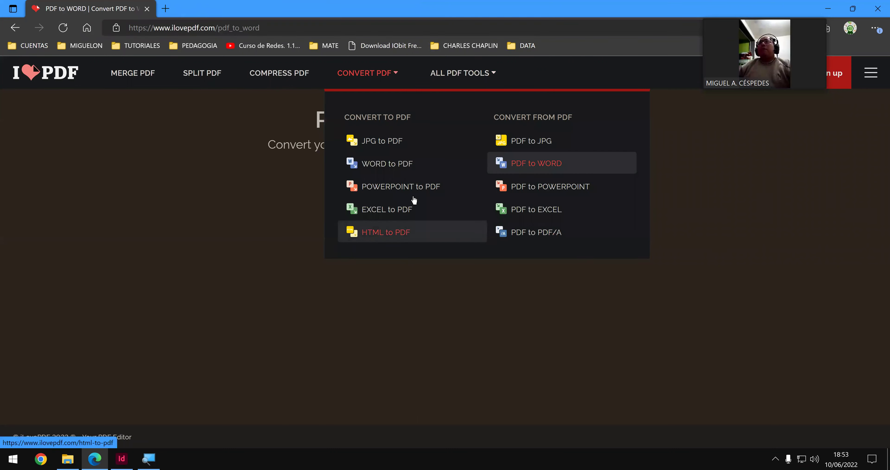
click(494, 227)
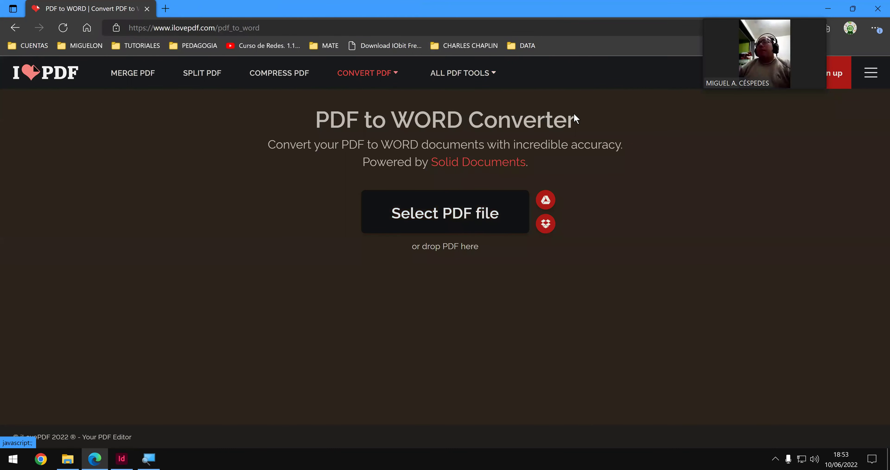
click(44, 82)
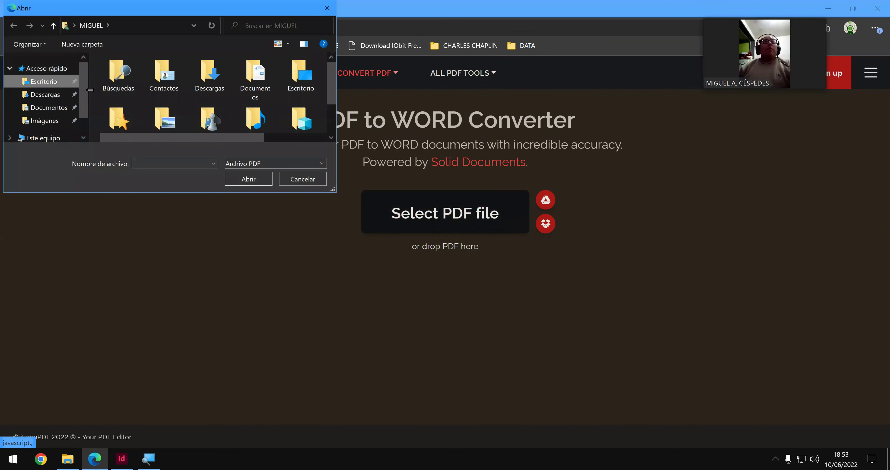
click(127, 89)
double_click(126, 91)
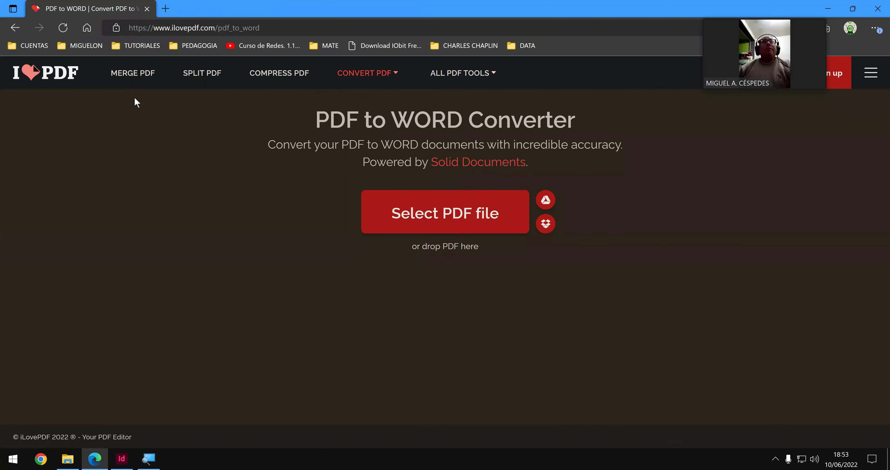
mouse_move(297, 128)
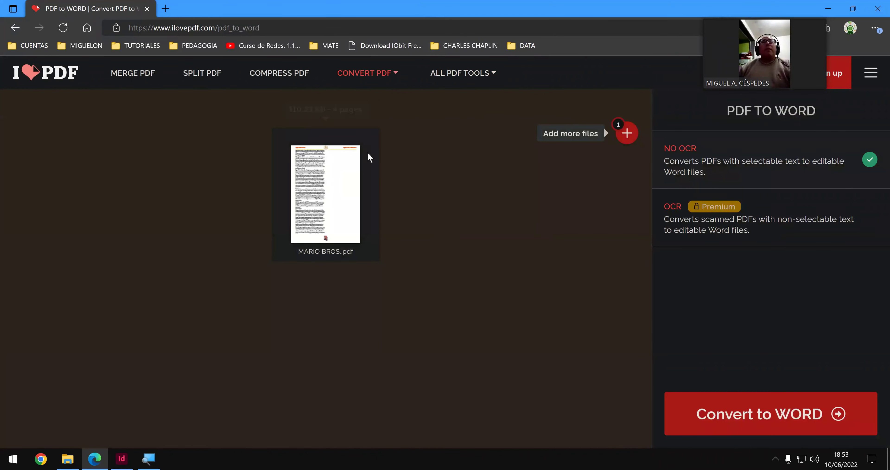
click(368, 140)
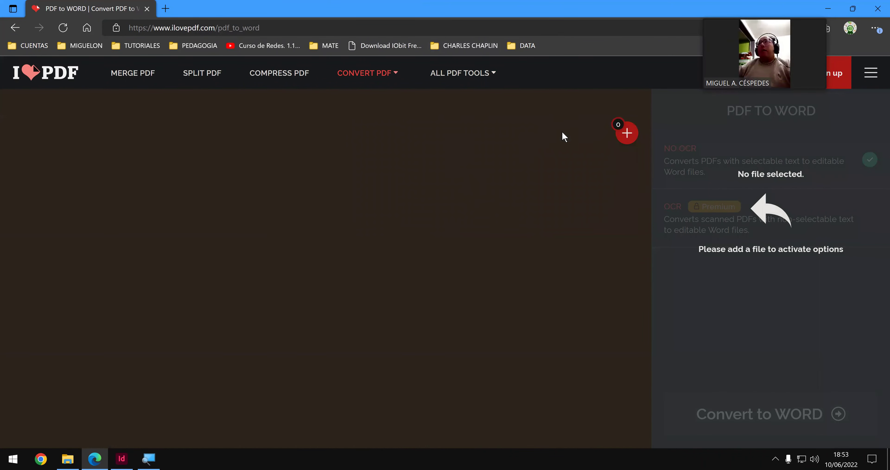
- Add EJERCICIO 2.pdf from the Páginas maestras folder on the desktop to the PDF to WORD converter
mouse_move(620, 144)
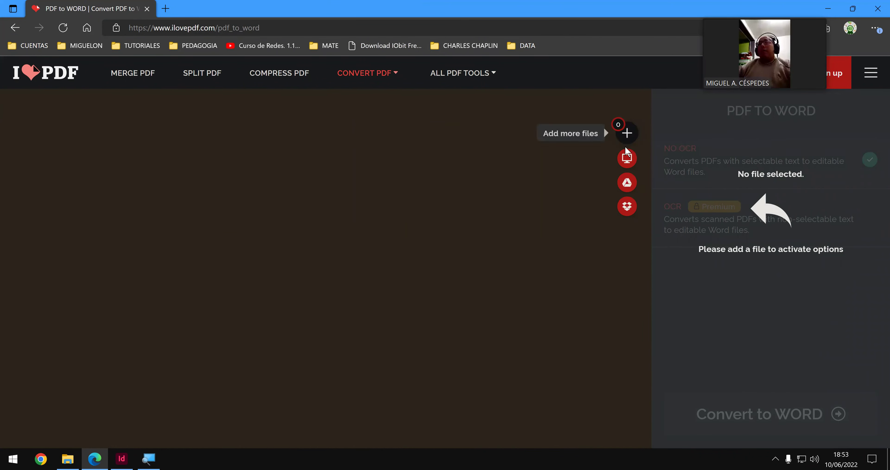
click(626, 134)
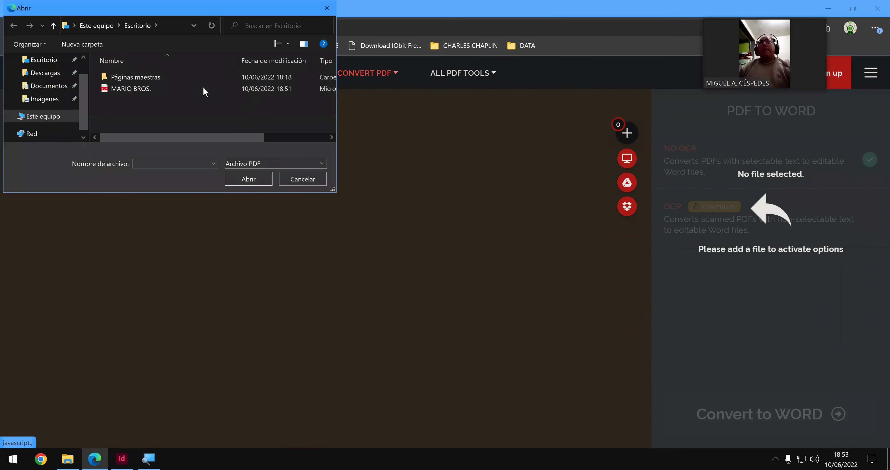
double_click(176, 76)
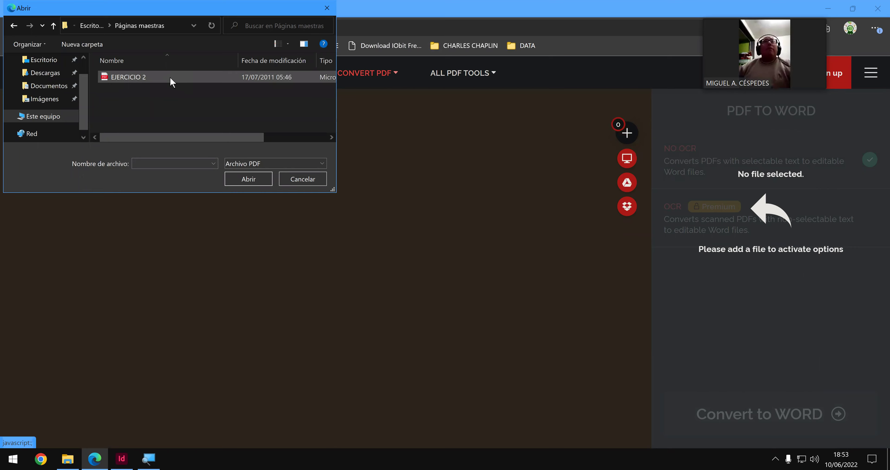
double_click(172, 83)
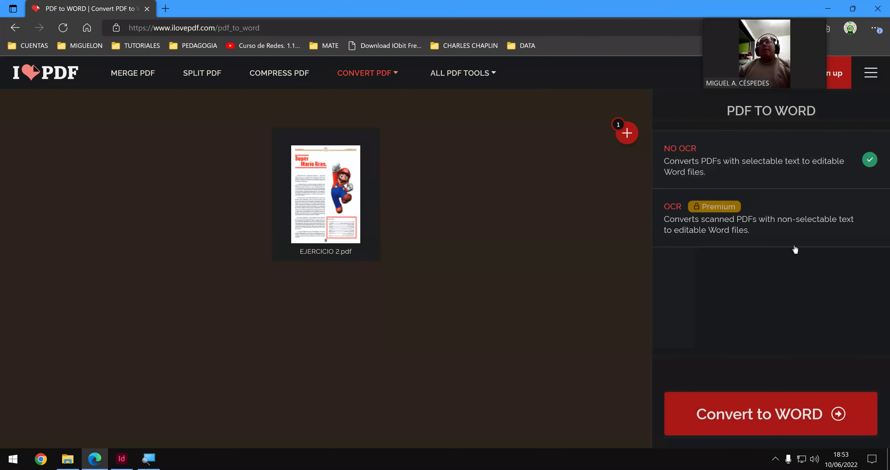
- Convert EJERCICIO 2.pdf to Word without OCR, download the resulting document, and close the browser
click(792, 414)
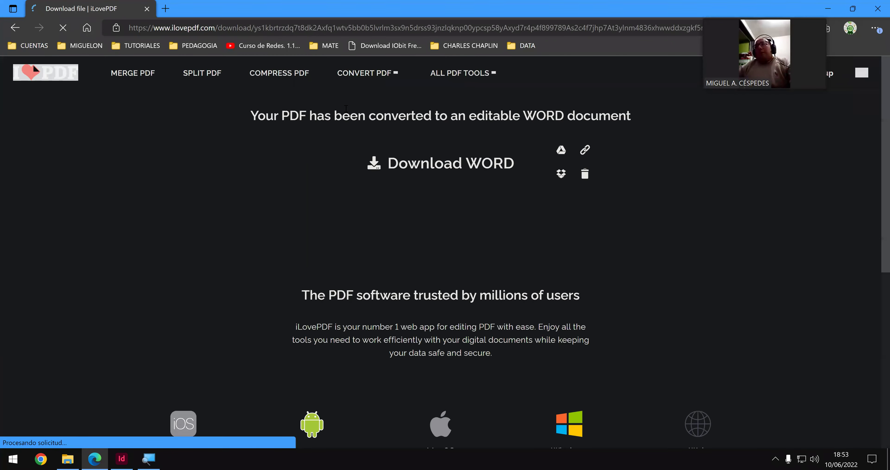
click(427, 171)
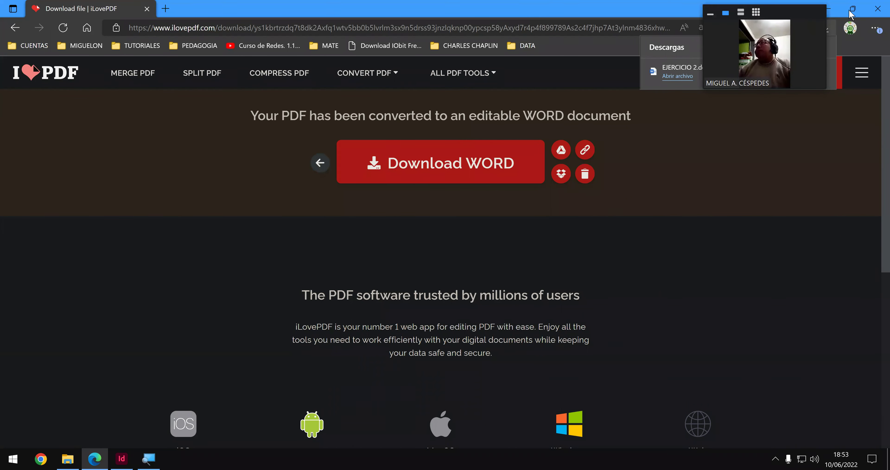
click(875, 14)
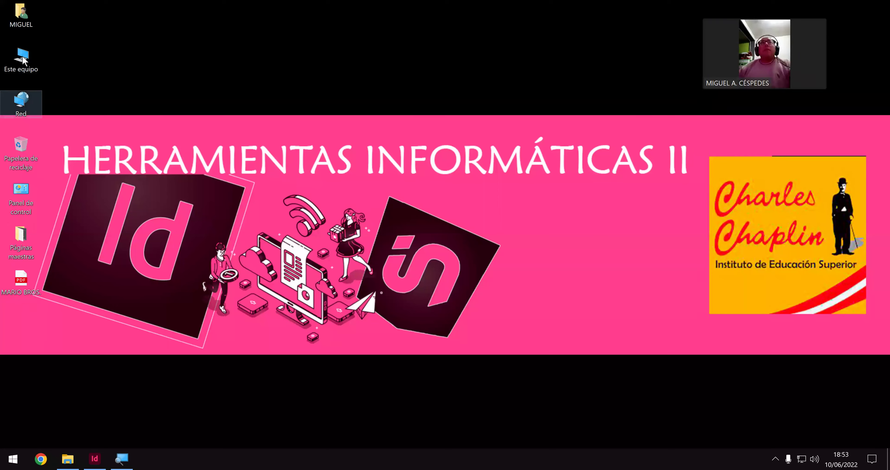
- Move the converted EJERCICIO 2 document from the Descargas folder to the desktop and open it in Word
double_click(23, 61)
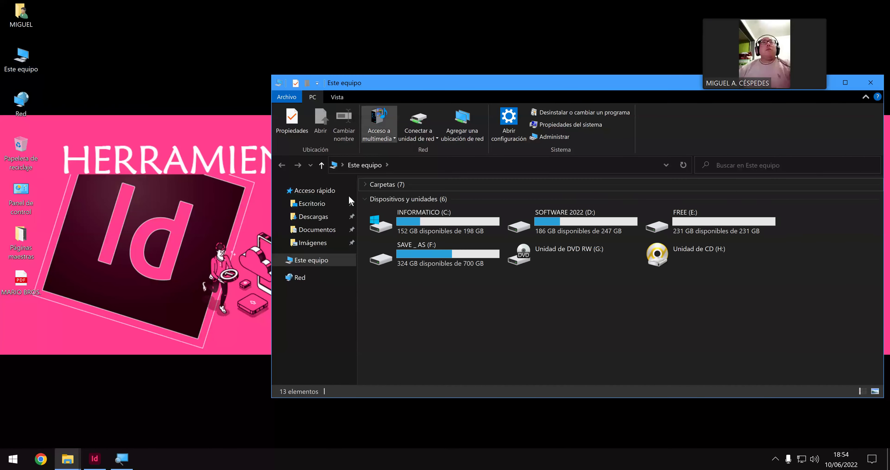
click(320, 216)
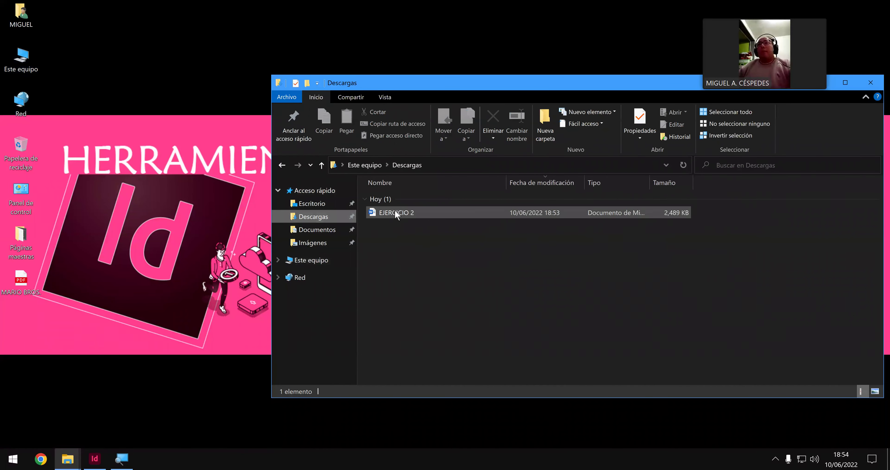
drag(394, 212, 148, 270)
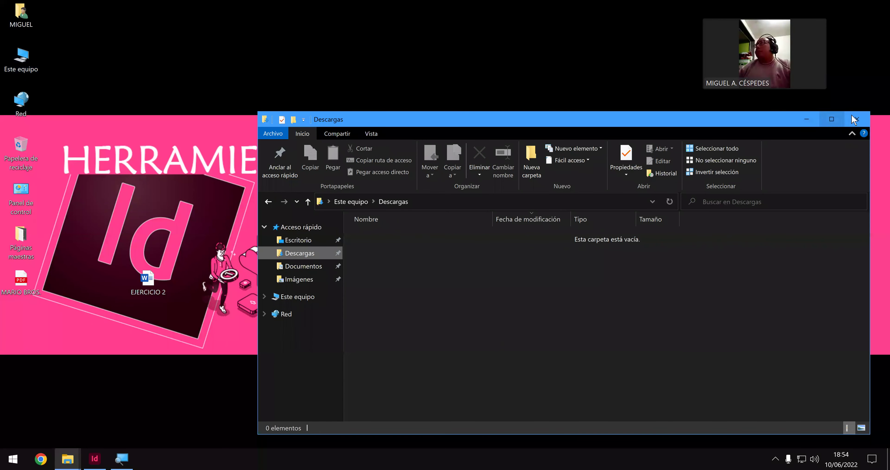
key(super+d)
drag(165, 295, 24, 332)
double_click(23, 329)
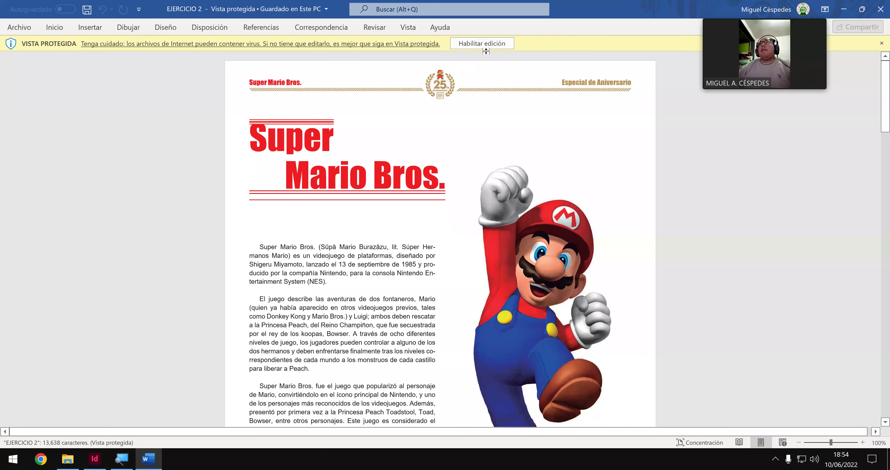
- Enable editing of the converted EJERCICIO 2 document, check the font of its first body paragraph, and switch to InDesign
click(488, 44)
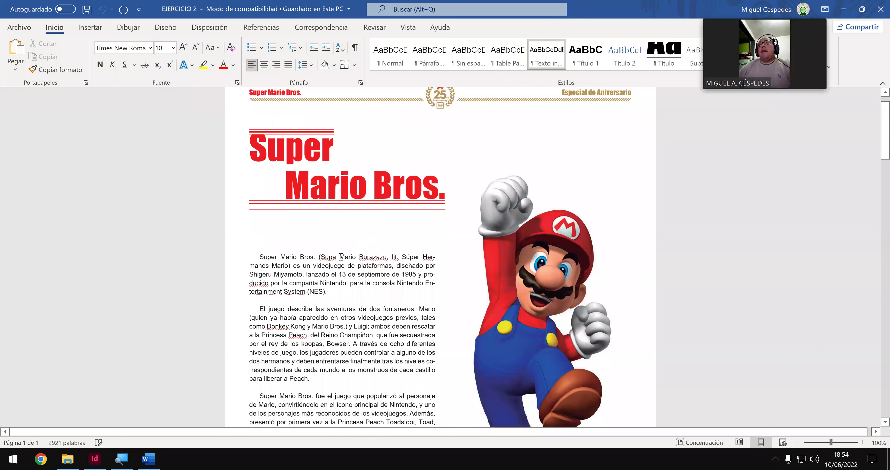
click(348, 257)
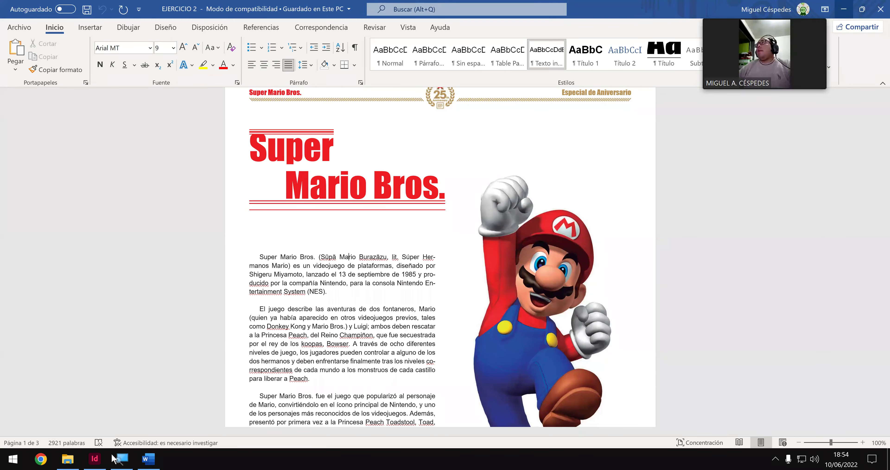
key(super+d)
key(alt+Tab)
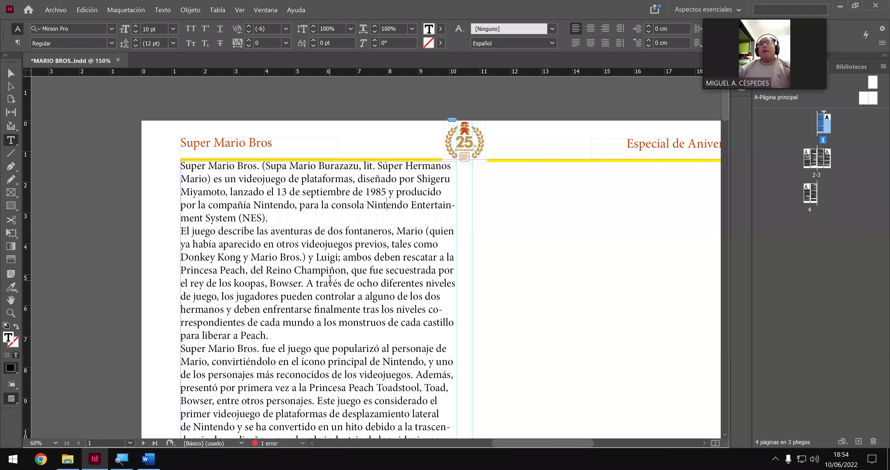
- Set the entire body text story in the MARIO BROS document to Arial at 9 pt
key(ctrl+e)
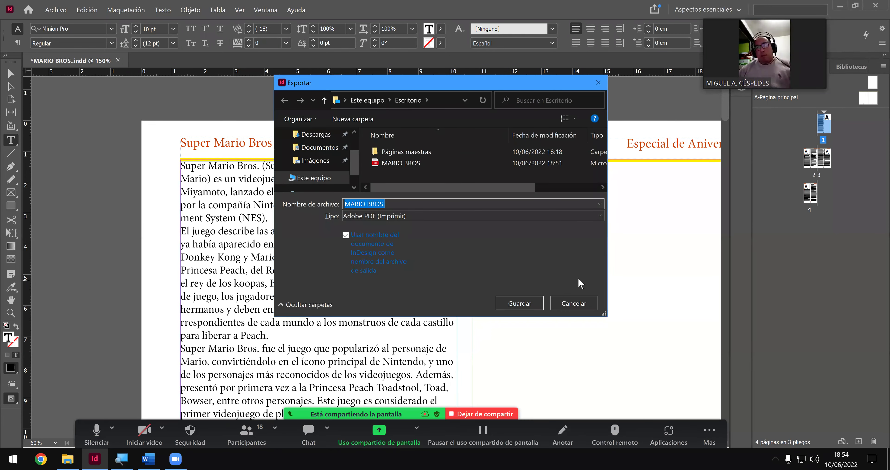
click(562, 307)
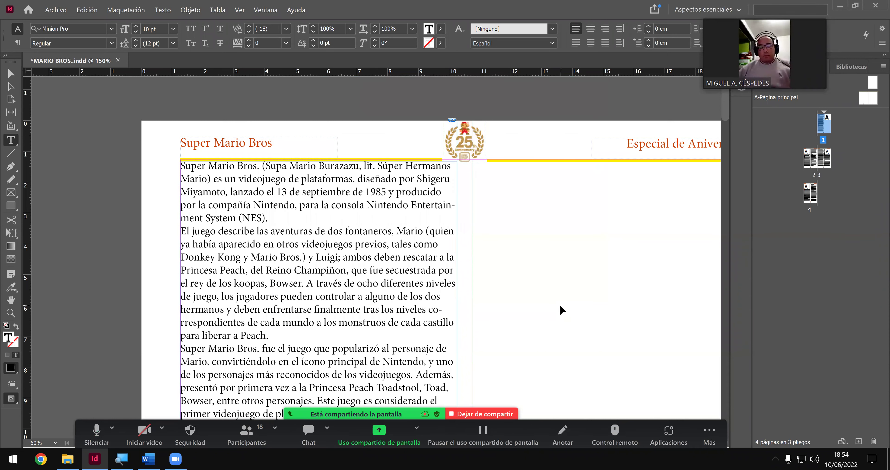
click(405, 301)
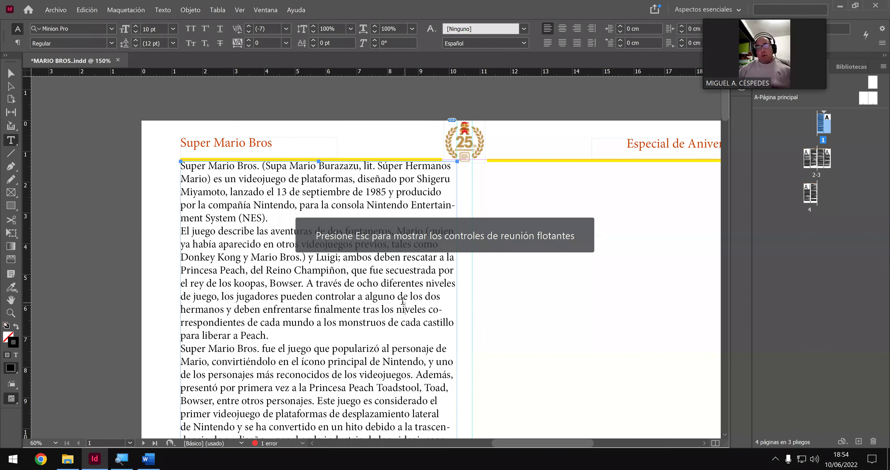
key(ctrl+a)
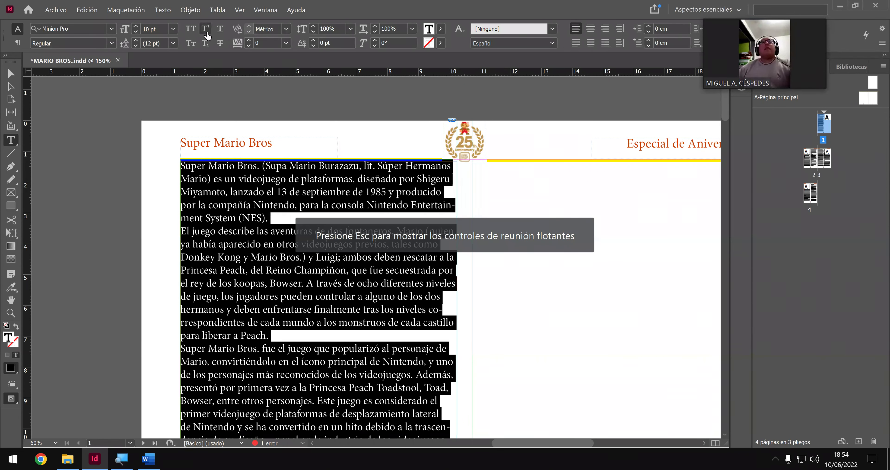
click(173, 29)
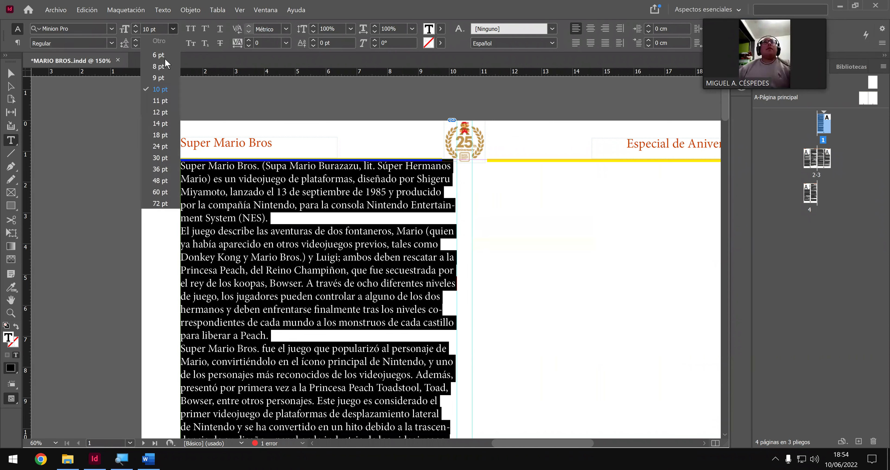
click(159, 78)
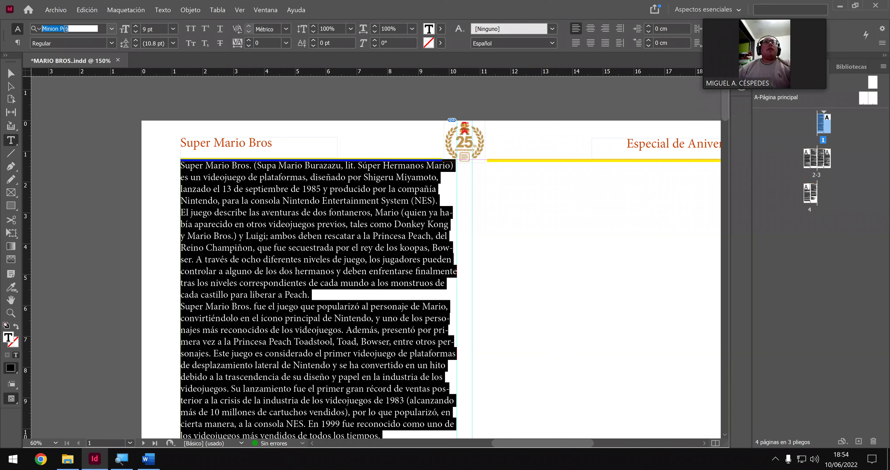
click(112, 28)
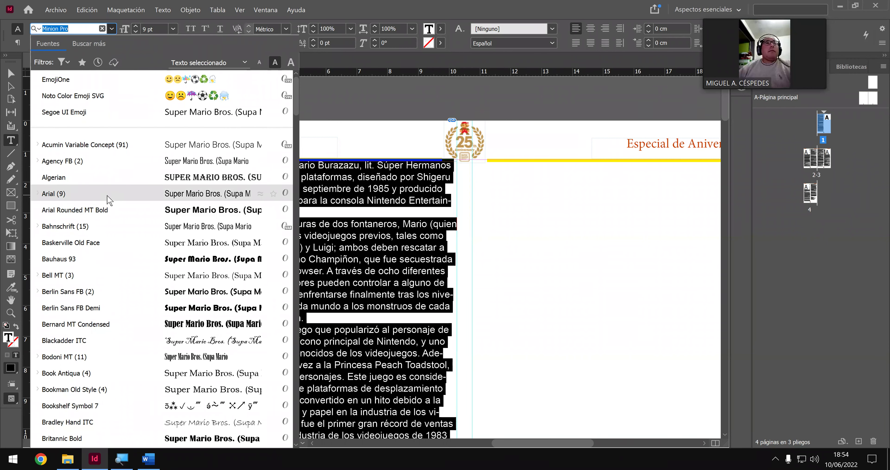
click(113, 201)
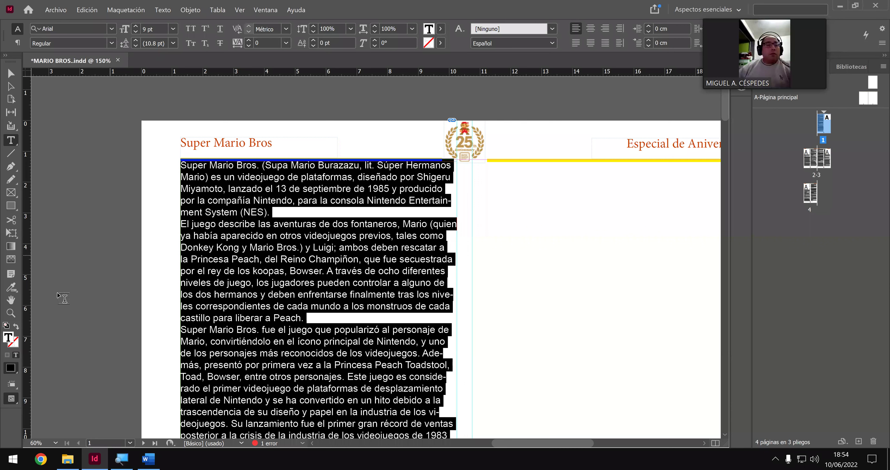
- Switch to Chrome with the Persona 1 profile, maximize the window, and search the web for "fuente arial mt descarhgar"
click(41, 460)
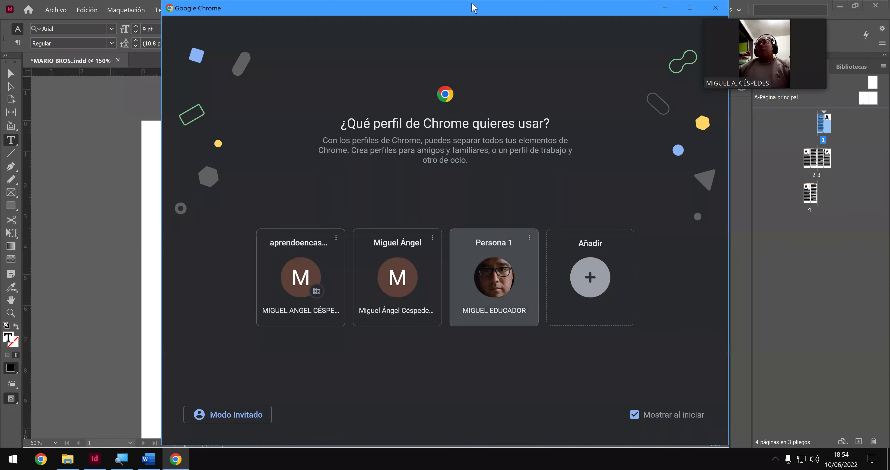
click(456, 242)
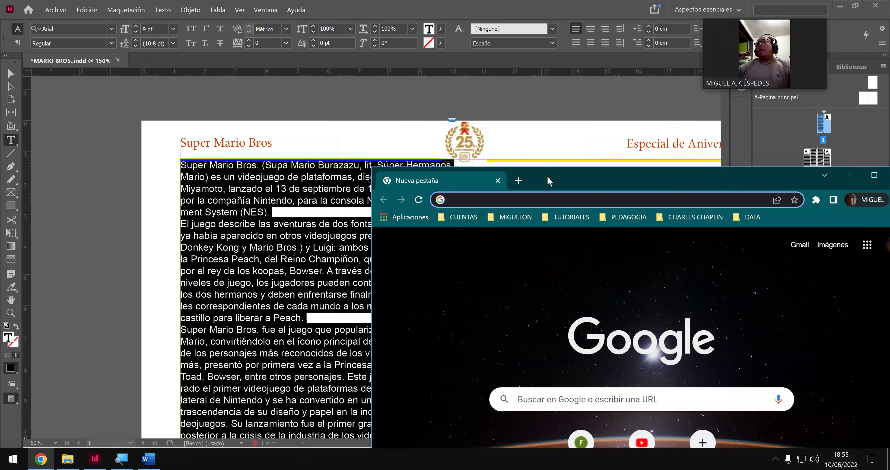
key(super+Up)
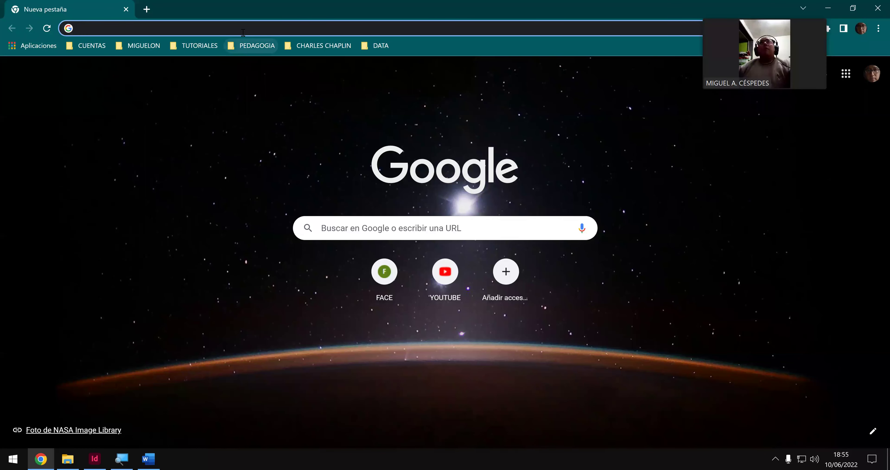
text(f)
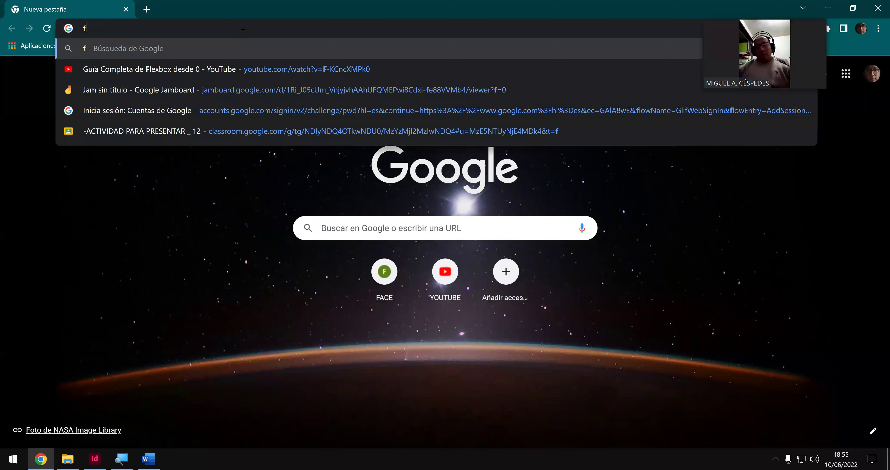
text(uente arial)
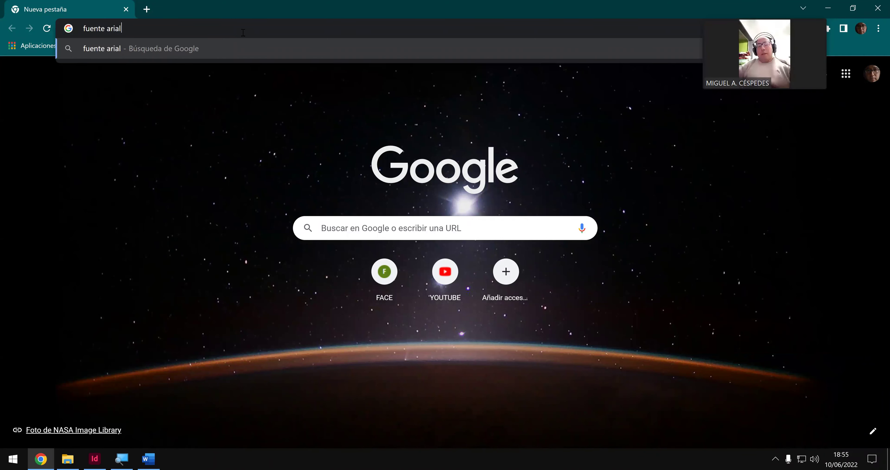
text( mt desc)
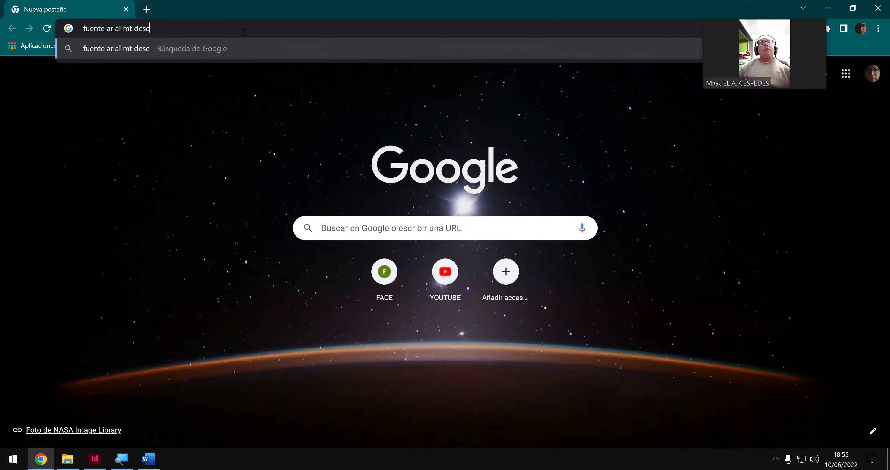
text(arhgar)
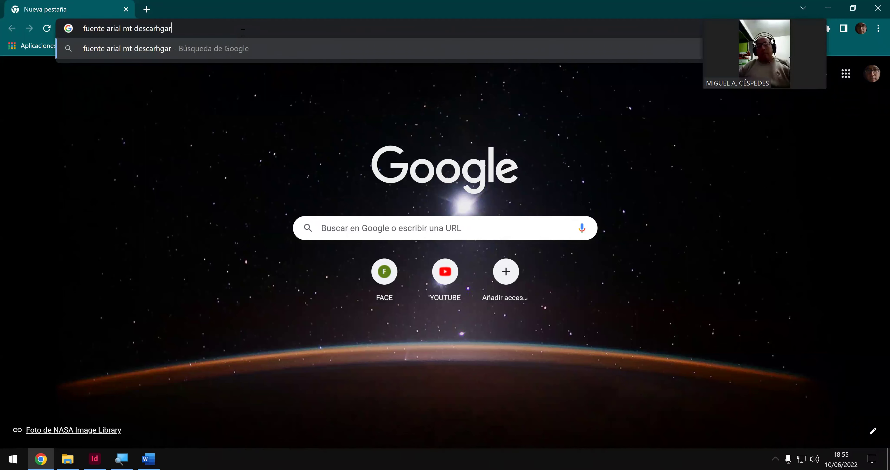
key(Return)
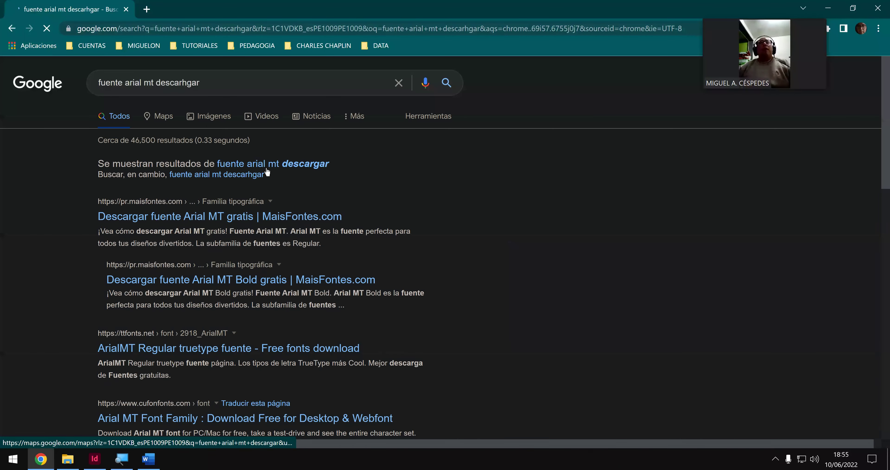
- Try to download Arial MT from its MaisFontes page, close the Envato Elements page, and return to the search results
click(266, 219)
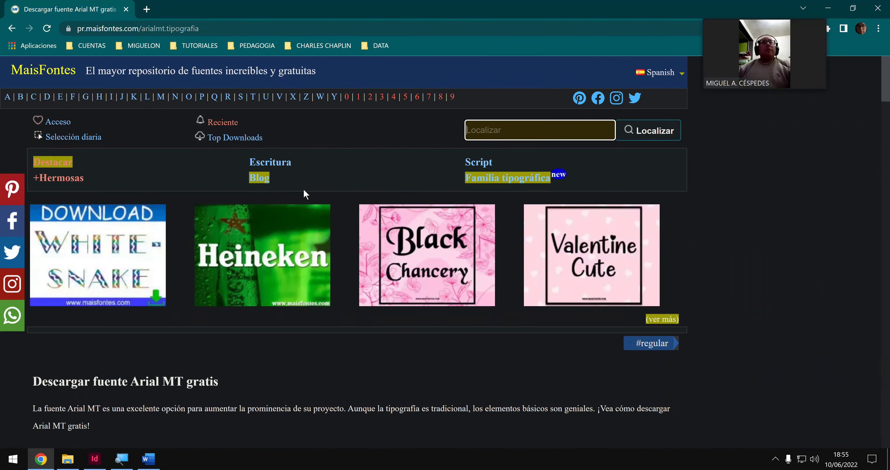
scroll(408, 237, down, 5)
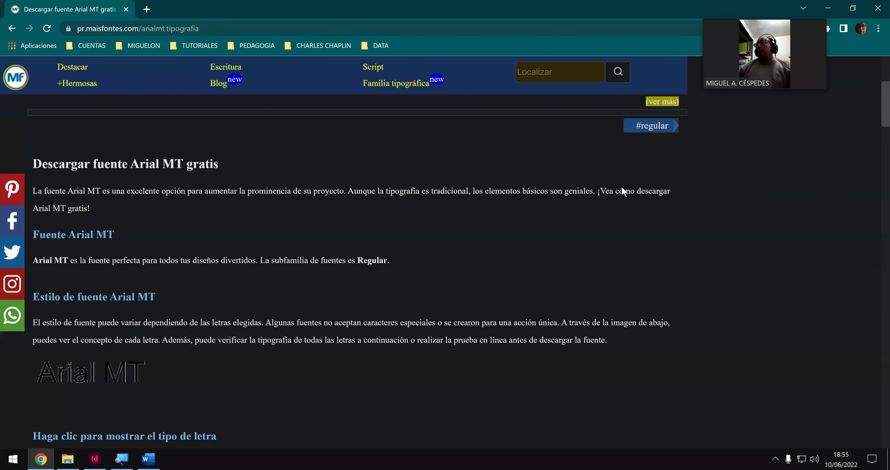
scroll(622, 190, down, 4)
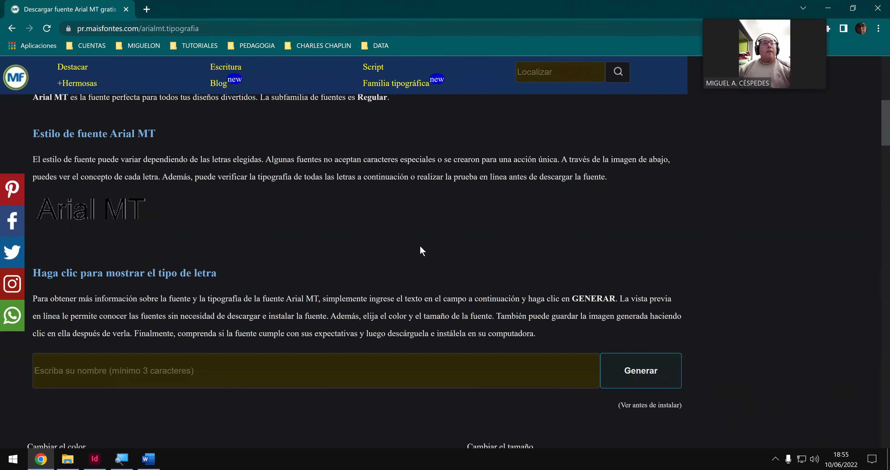
scroll(297, 281, down, 1)
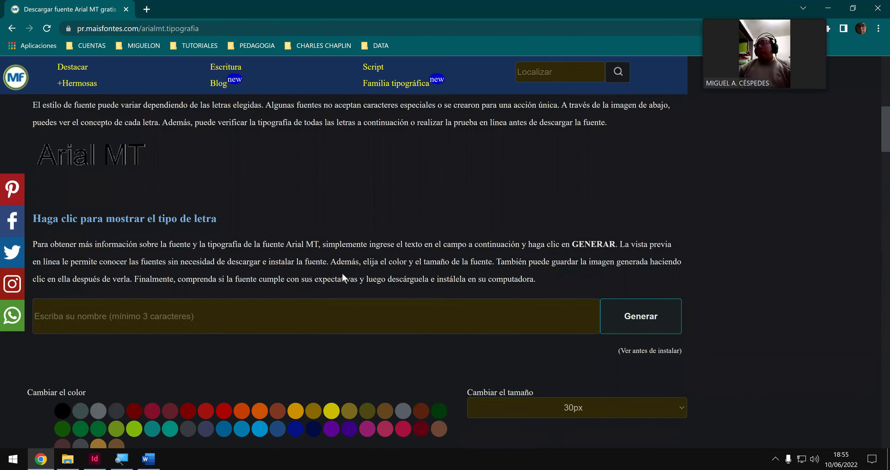
scroll(344, 277, down, 5)
click(468, 338)
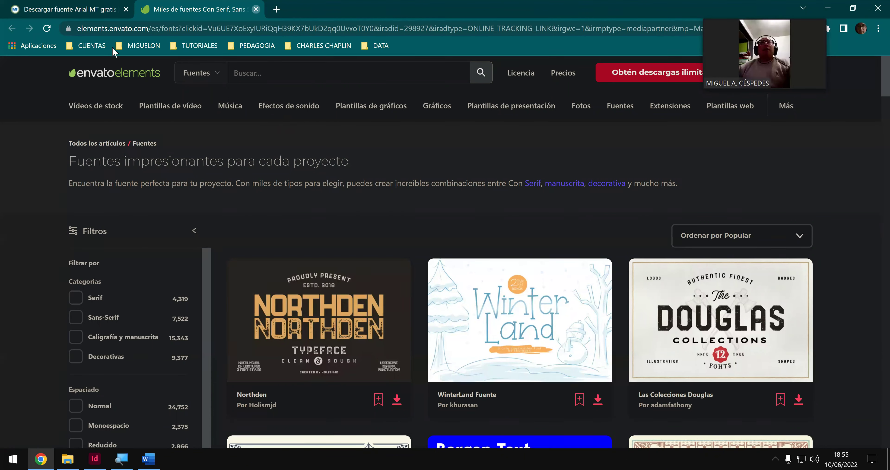
key(ctrl+w)
click(12, 29)
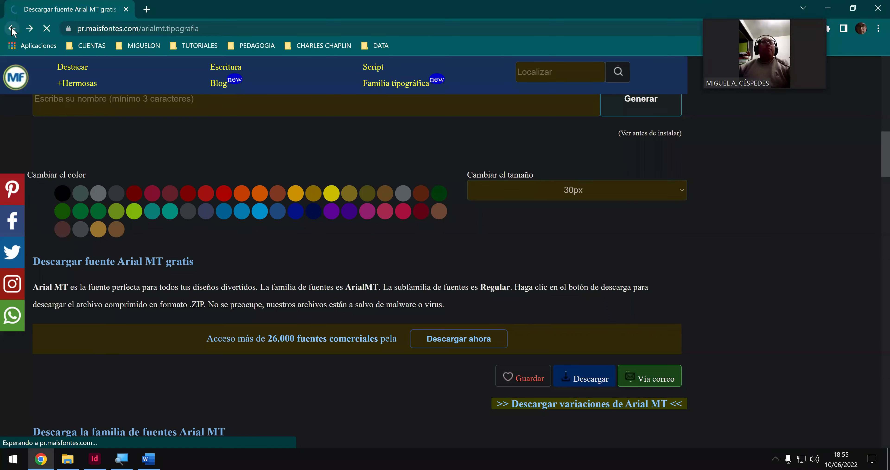
- Shorten the web search to "fuente arial mt" and look through the results for a source of the font
drag(199, 83, 156, 84)
key(BackSpace)
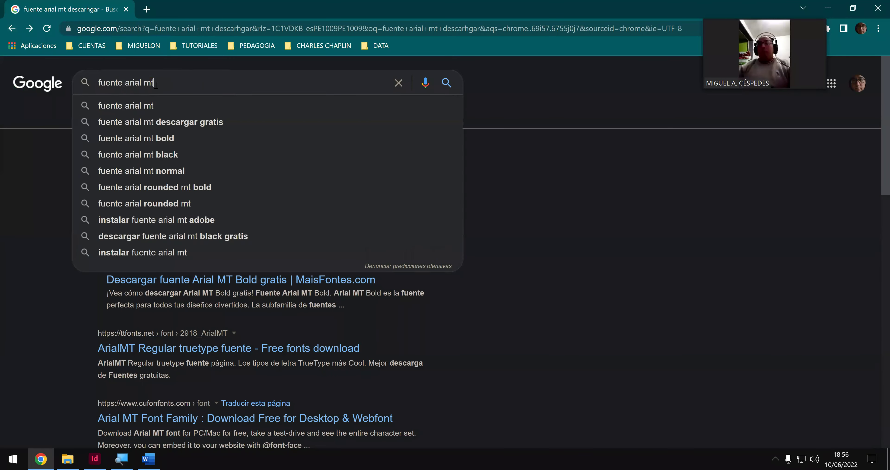
key(Return)
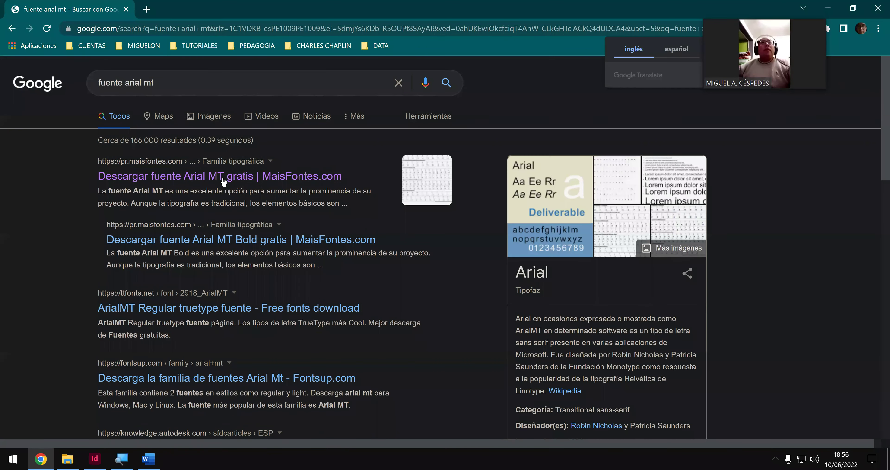
scroll(295, 227, down, 1)
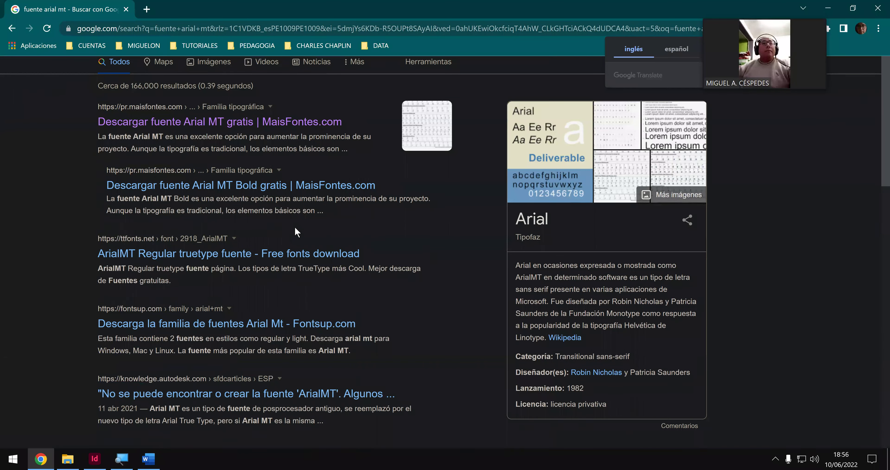
scroll(295, 231, down, 3)
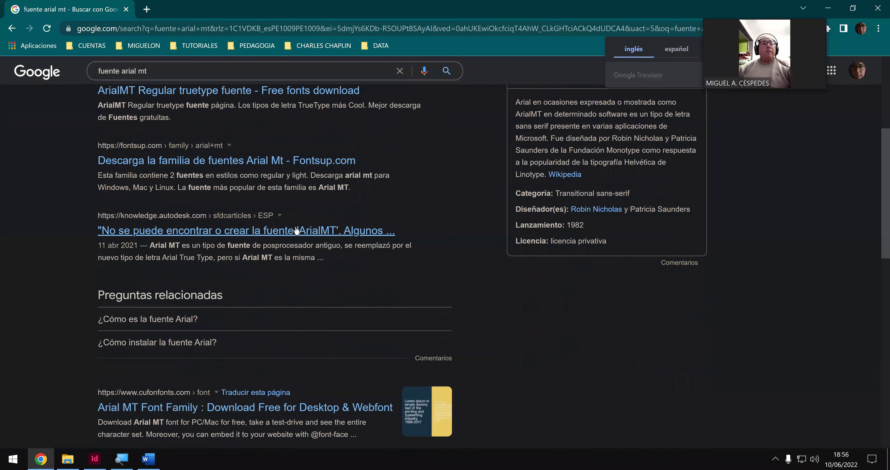
scroll(296, 230, down, 2)
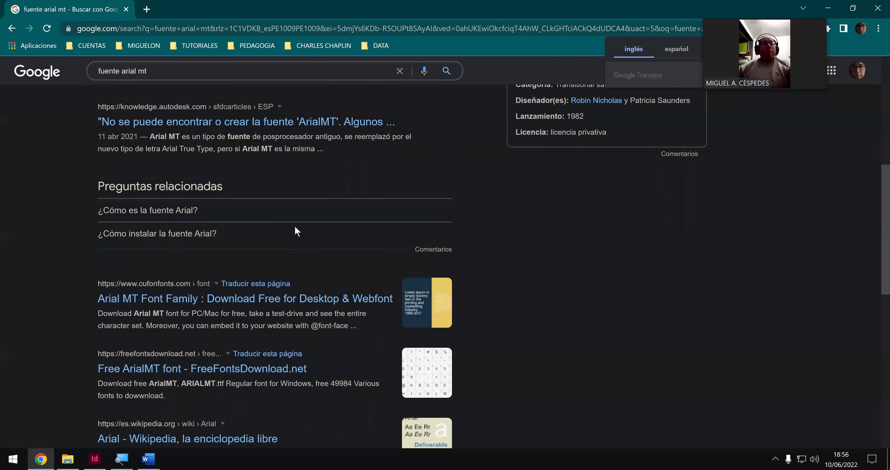
scroll(296, 227, down, 2)
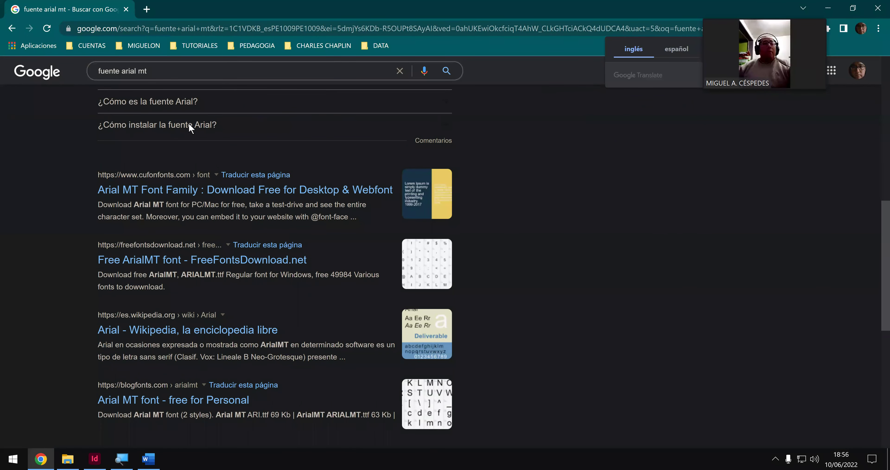
scroll(190, 128, down, 2)
scroll(189, 128, down, 2)
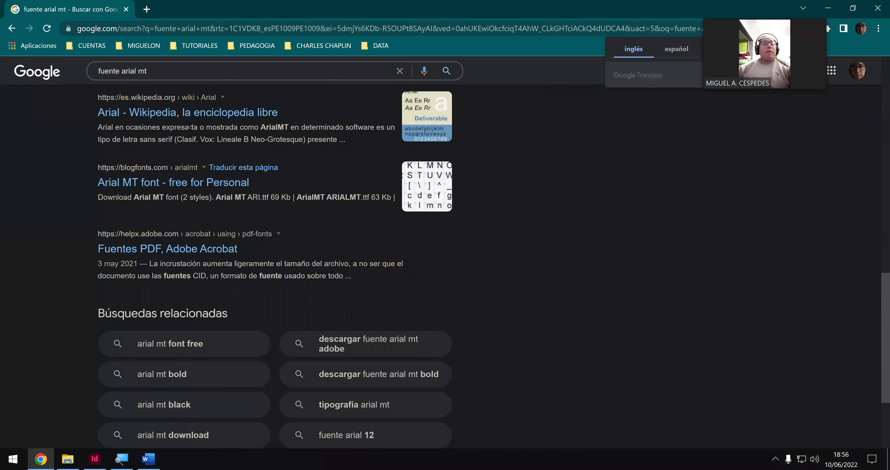
scroll(147, 74, up, 6)
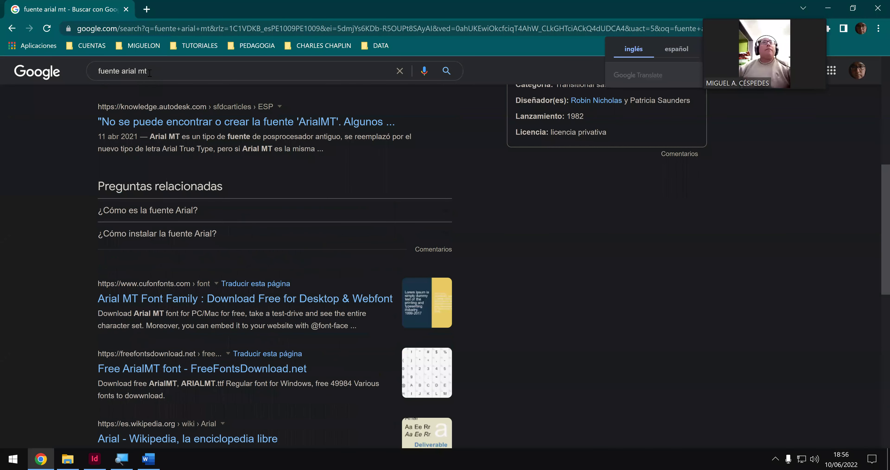
- Search the web for "fuente google fonts" and open the Google Fonts browsing page
drag(150, 73, 7, 67)
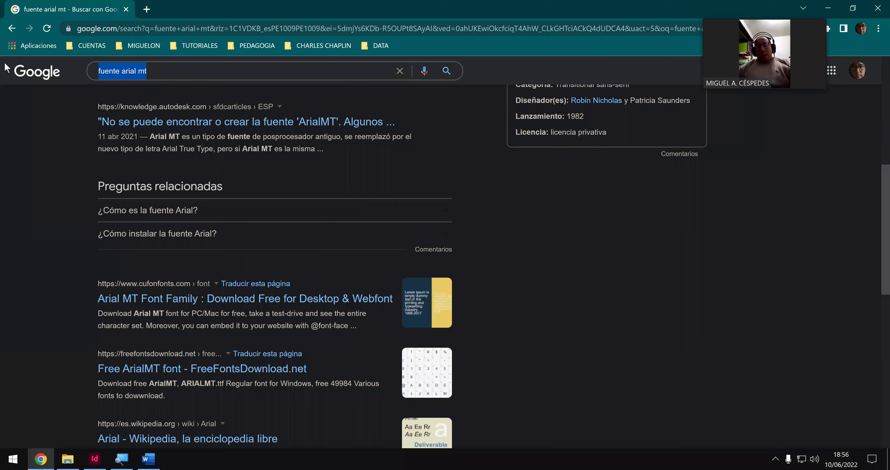
text(fu)
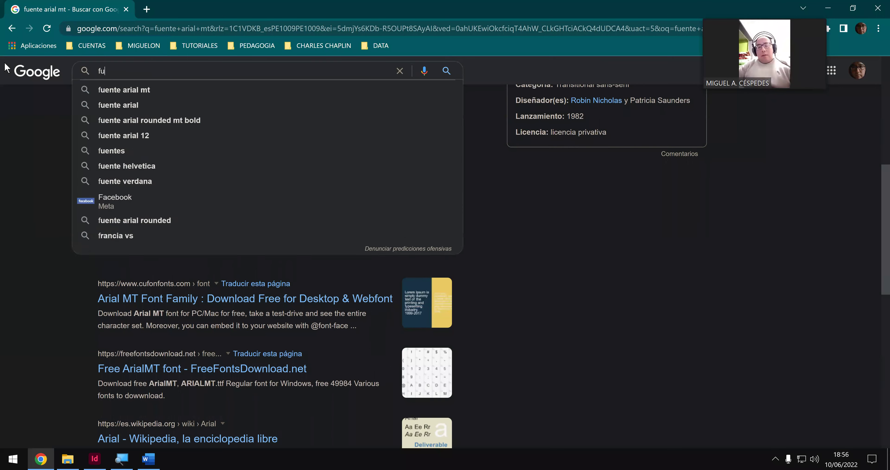
text(ente google)
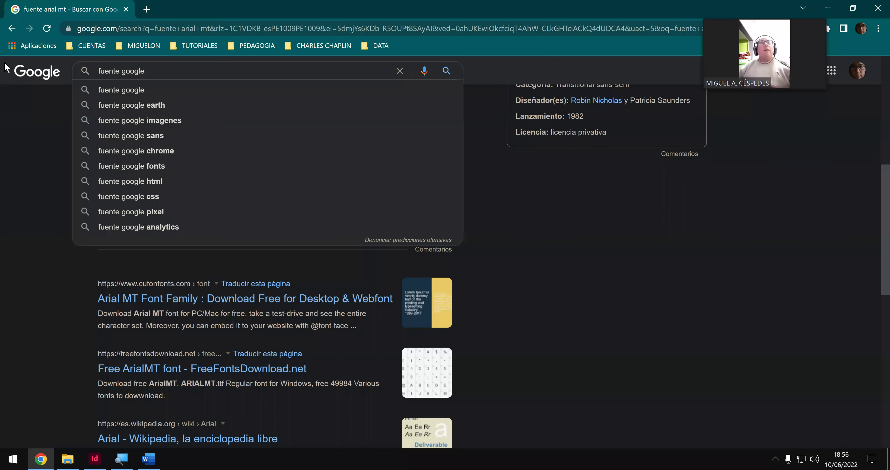
key(Down)
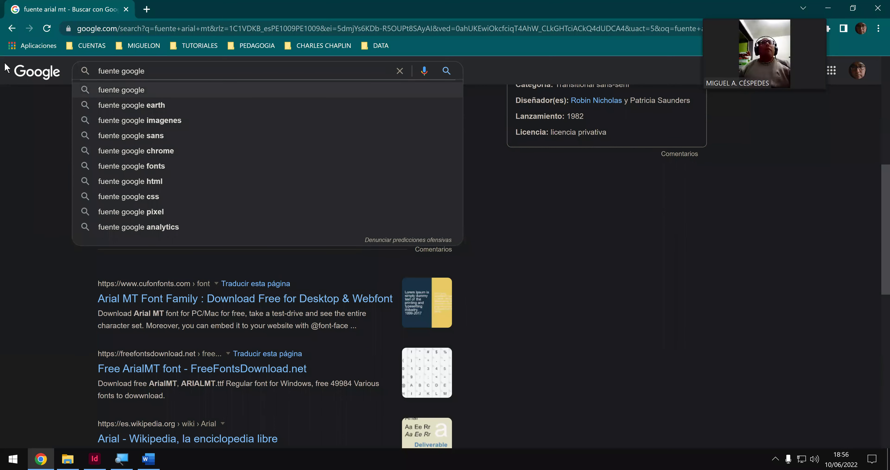
key(Down)
key(Down)
key(Down)
key(Down)
key(Down)
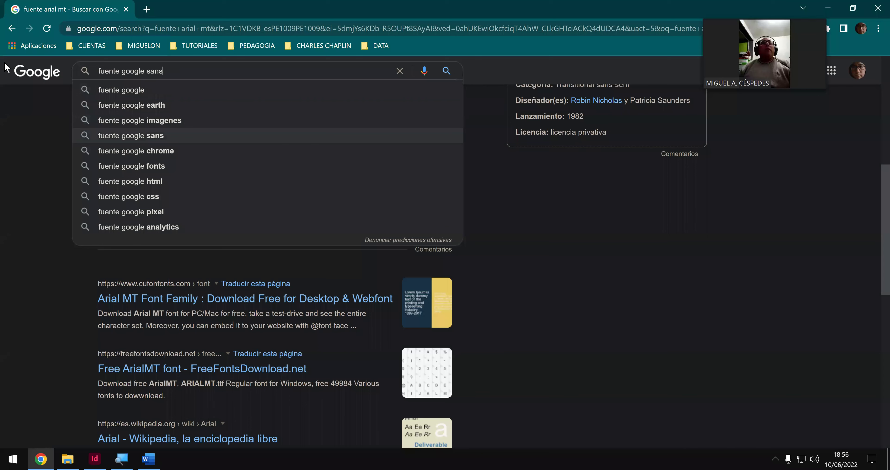
key(Return)
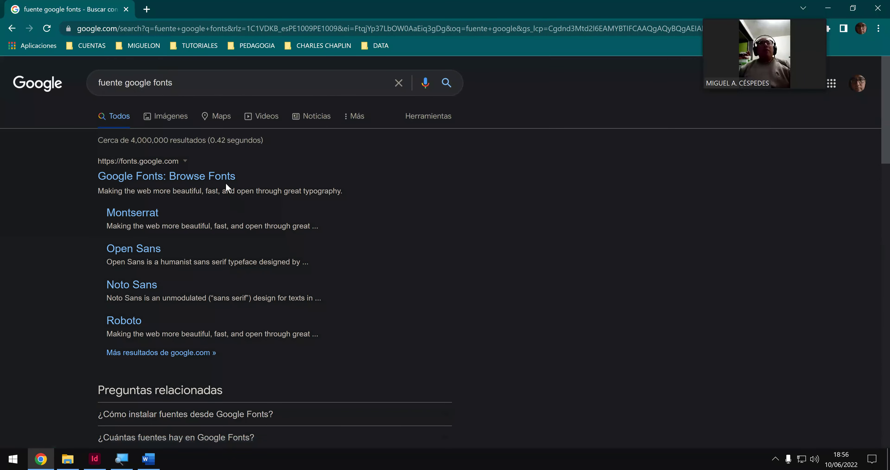
click(223, 177)
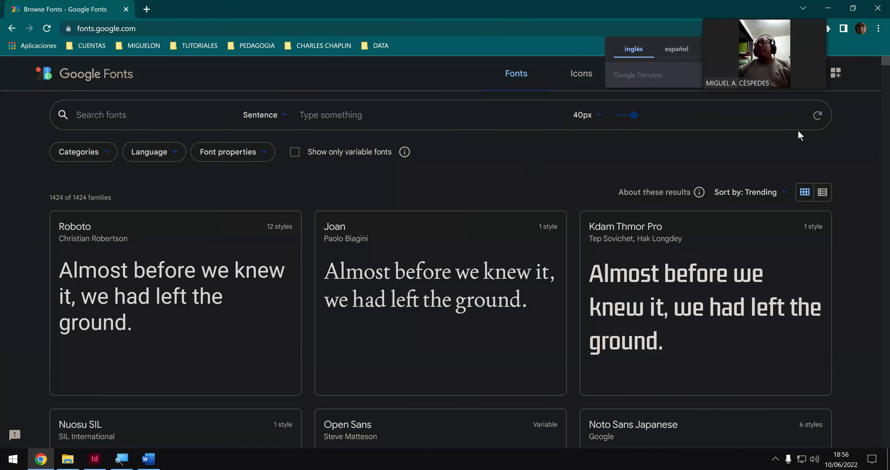
- Search Google Fonts for "arial mt", clear the filters, and return to the full font catalogue from the Open Sans page
double_click(494, 15)
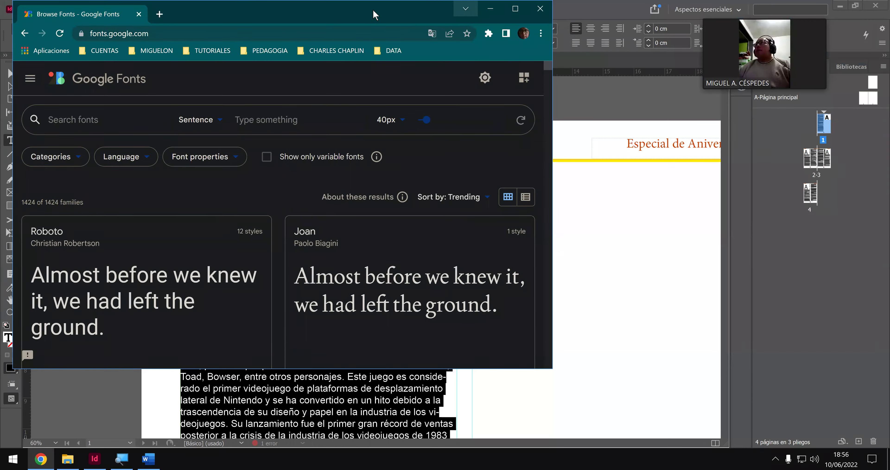
click(881, 8)
key(super+Up)
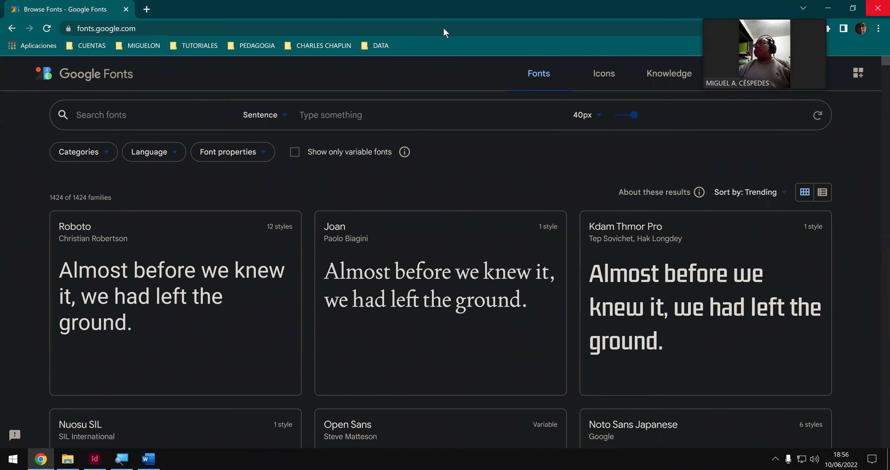
text(arial mt)
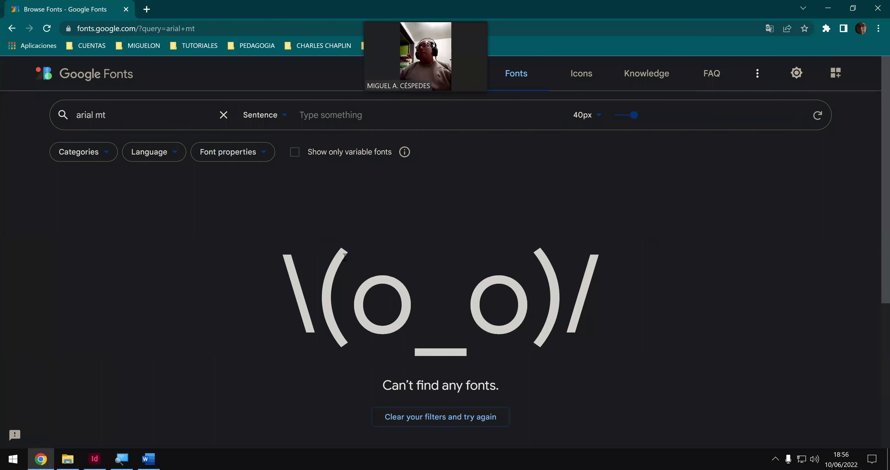
scroll(489, 314, down, 2)
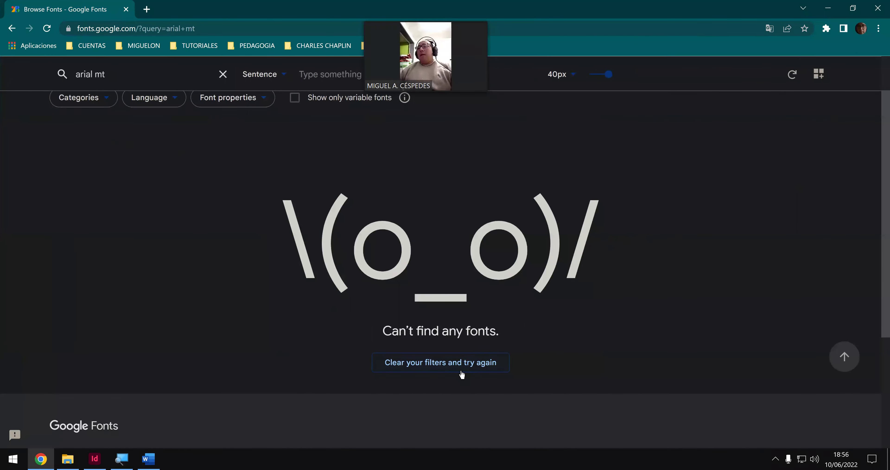
click(462, 374)
click(463, 371)
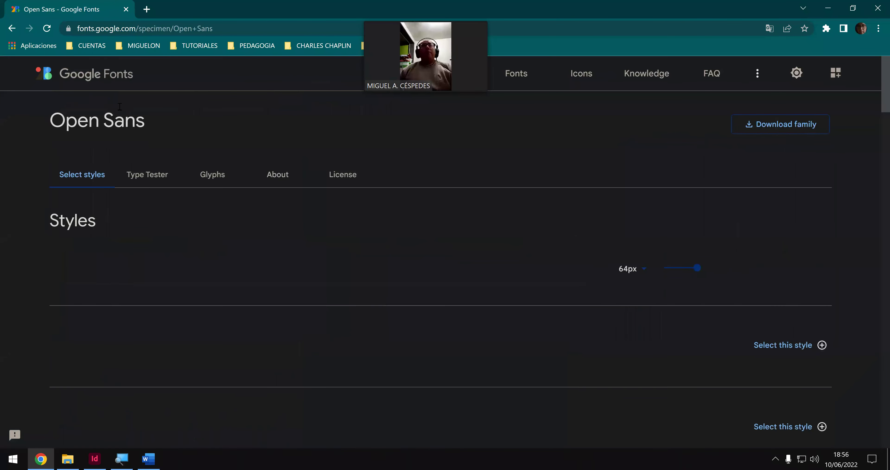
click(113, 80)
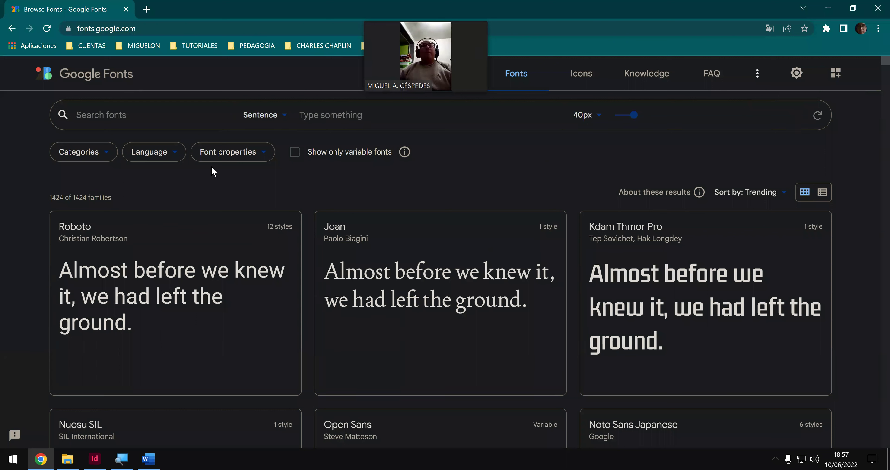
click(104, 151)
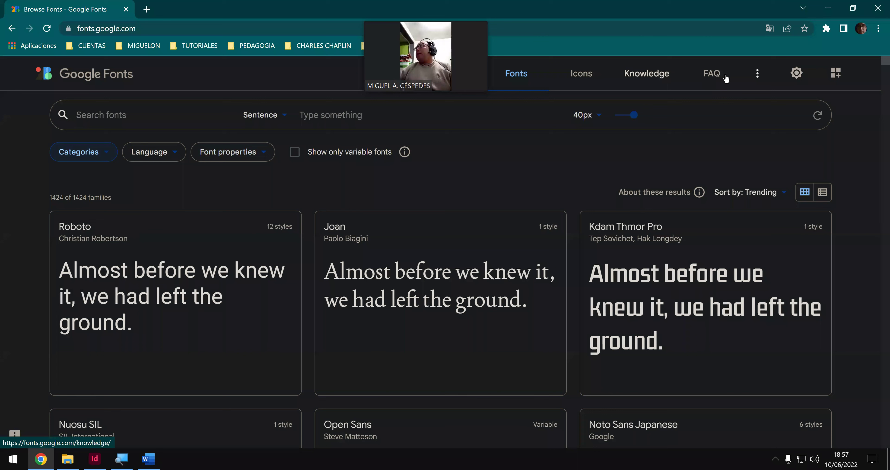
click(756, 75)
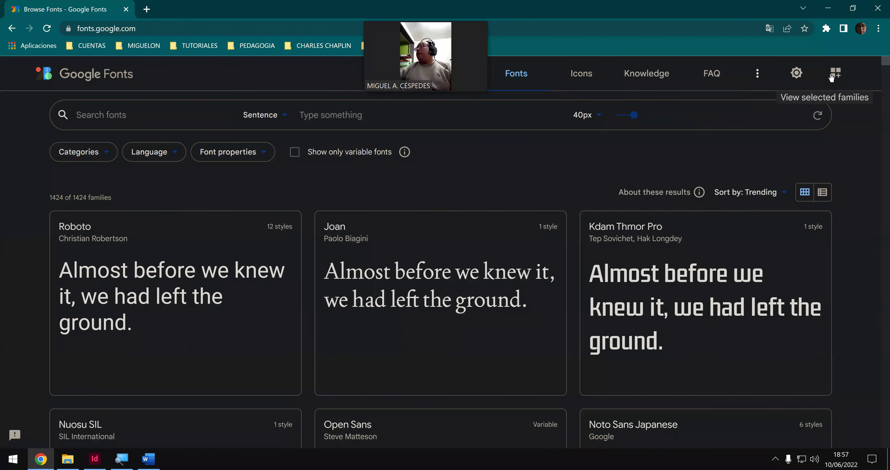
click(834, 77)
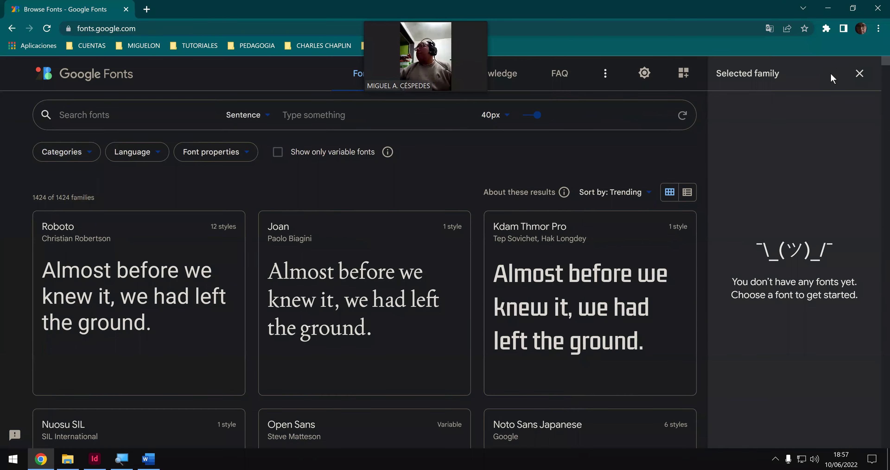
click(857, 74)
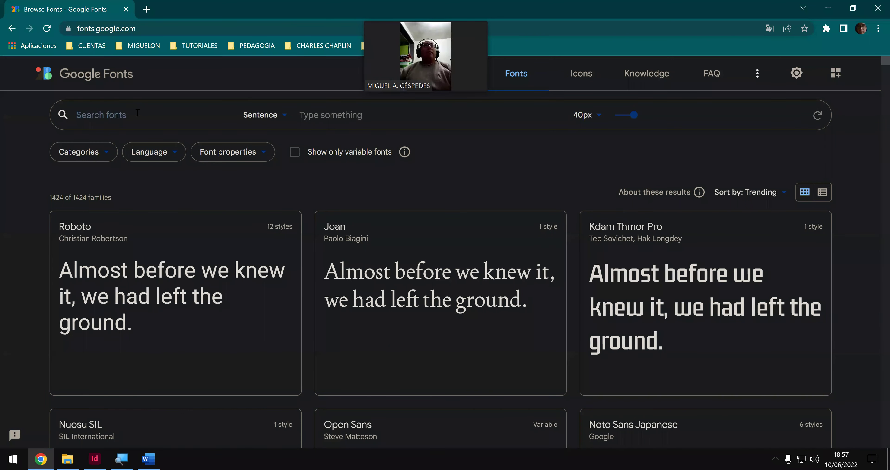
- Search Google Fonts for "arial", translate the page into Spanish, then clear the filters and browse the catalogue
text(arial)
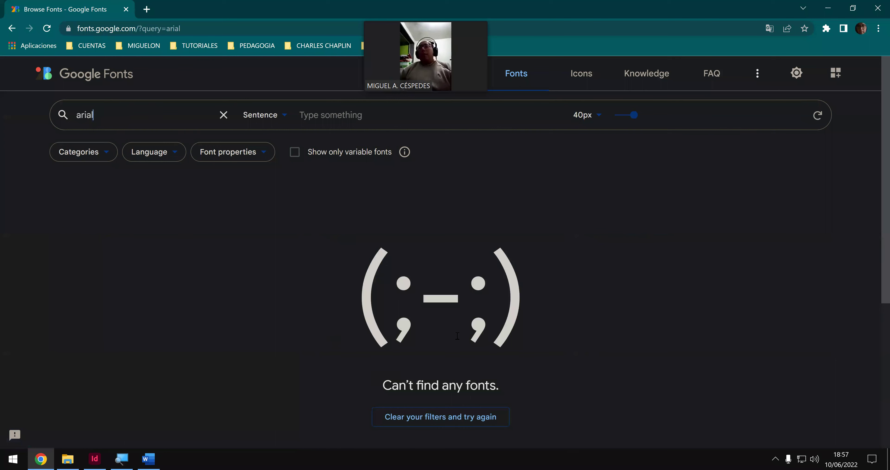
right_click(595, 276)
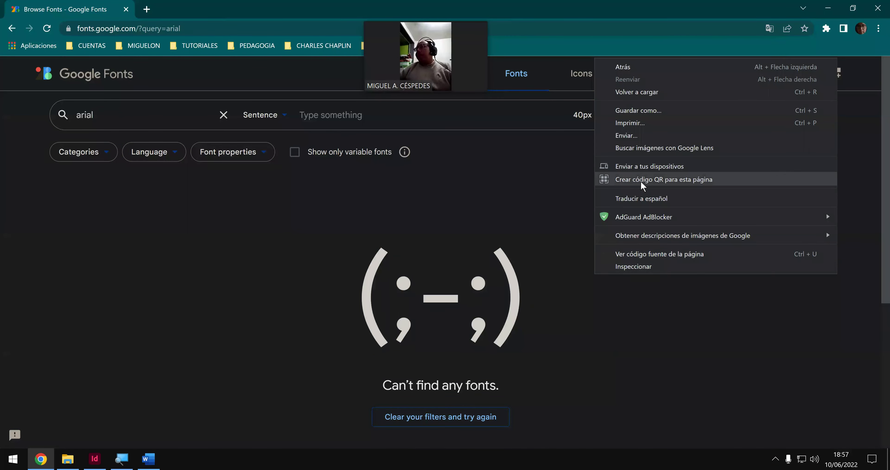
click(642, 198)
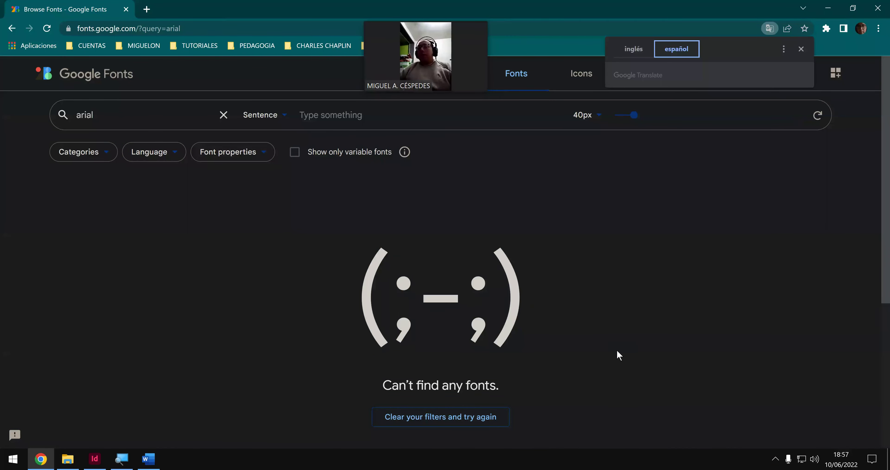
click(490, 415)
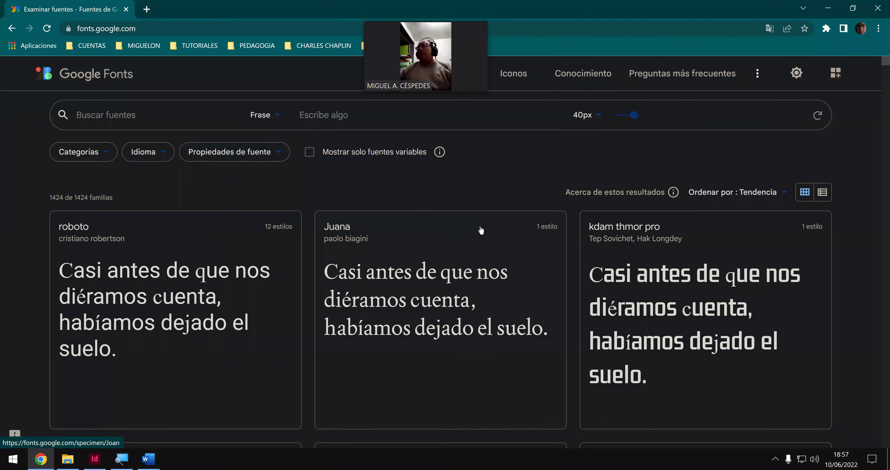
scroll(479, 233, down, 3)
scroll(63, 67, down, 3)
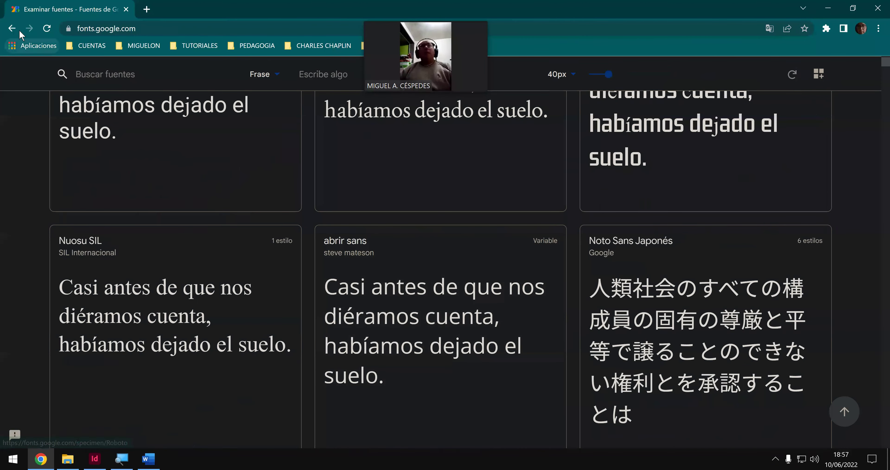
- Return to the web search results and change the query to "google fonts arial mt"
click(16, 27)
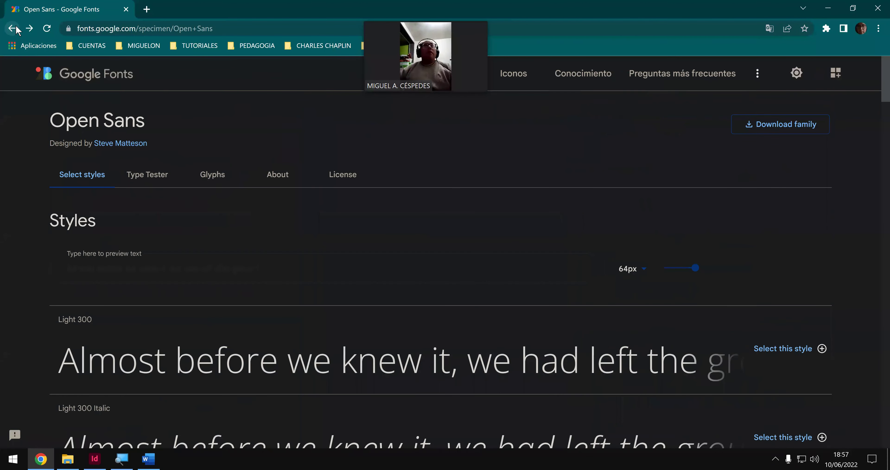
click(16, 28)
click(16, 27)
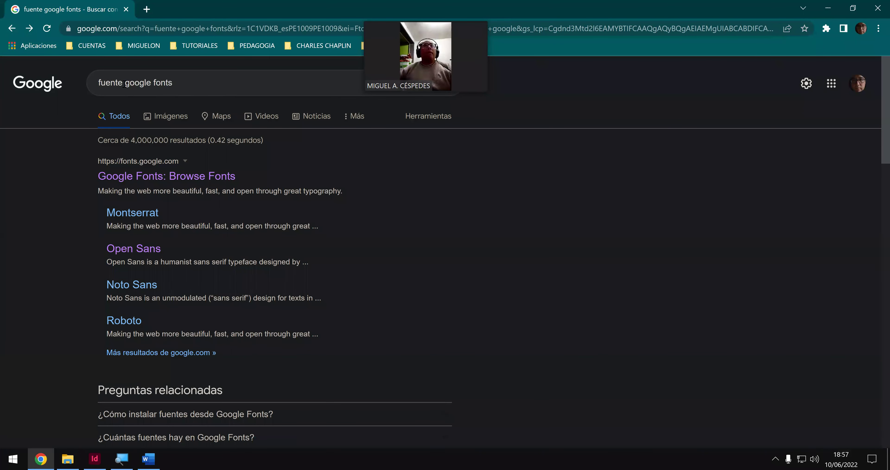
drag(16, 71, 5, 69)
key(Delete)
key(Delete)
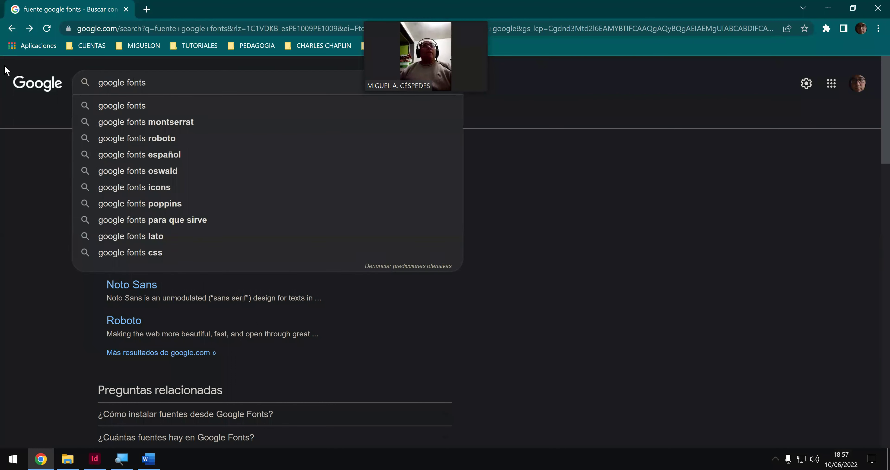
text(a)
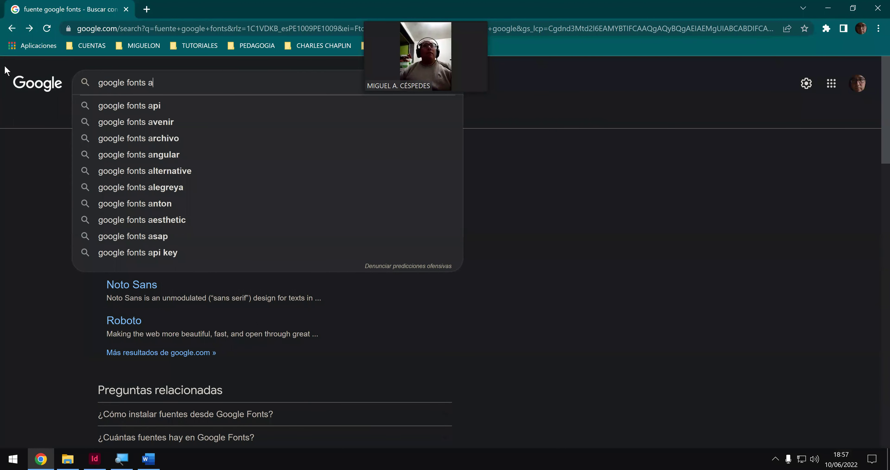
text(rial )
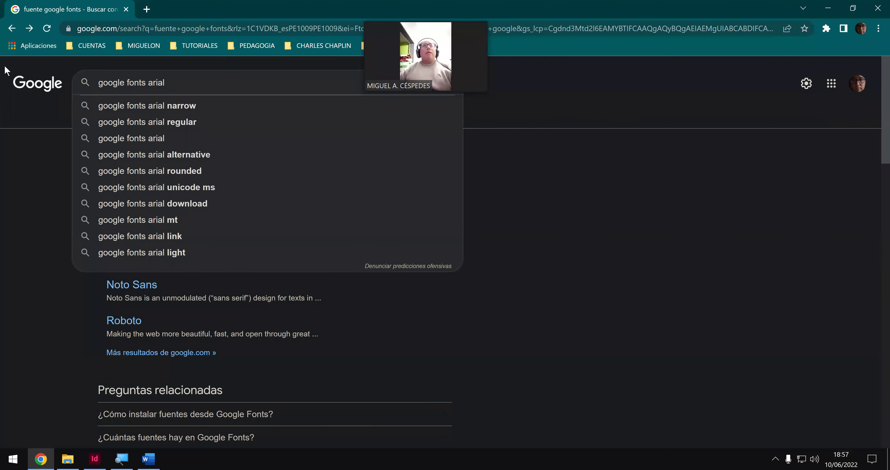
text(mt)
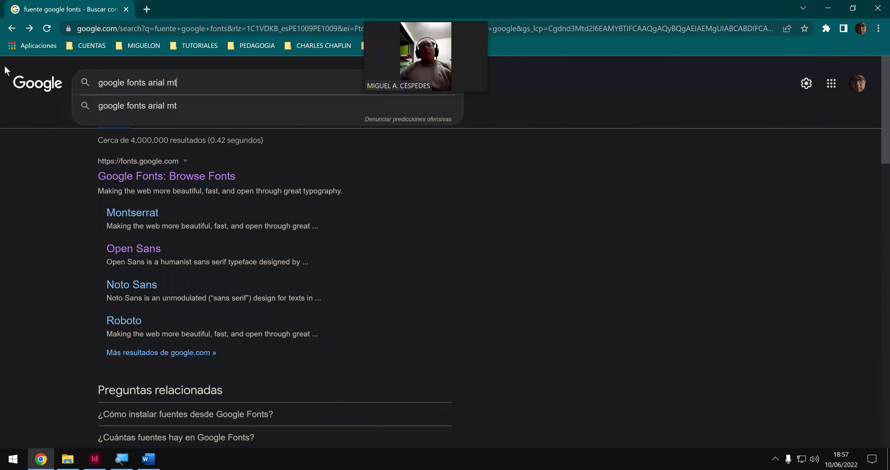
key(Return)
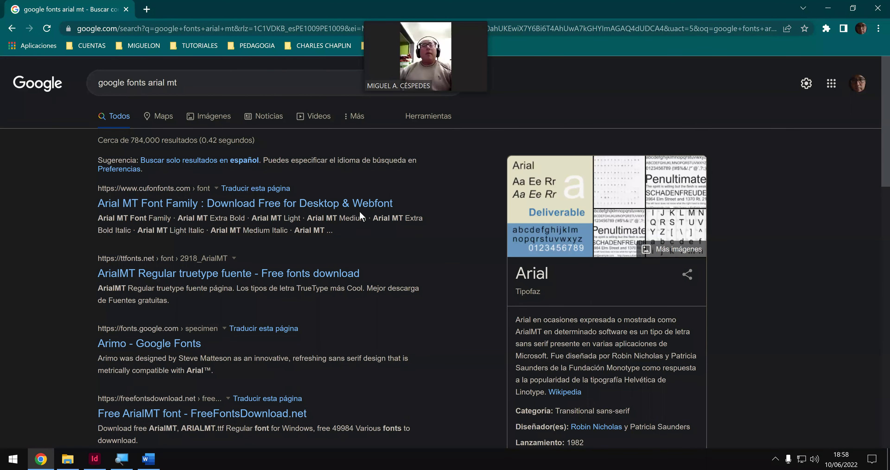
- Download the ArialMT font from its ttfonts.net page and open the full list of downloads
click(329, 275)
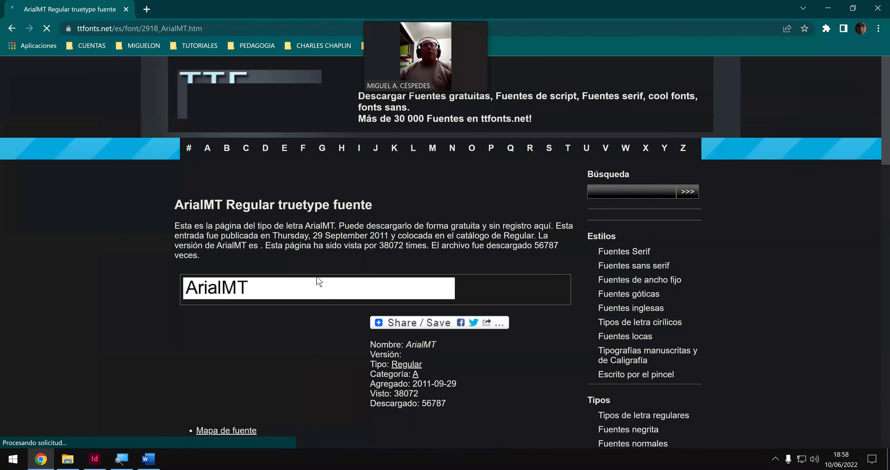
scroll(470, 317, down, 3)
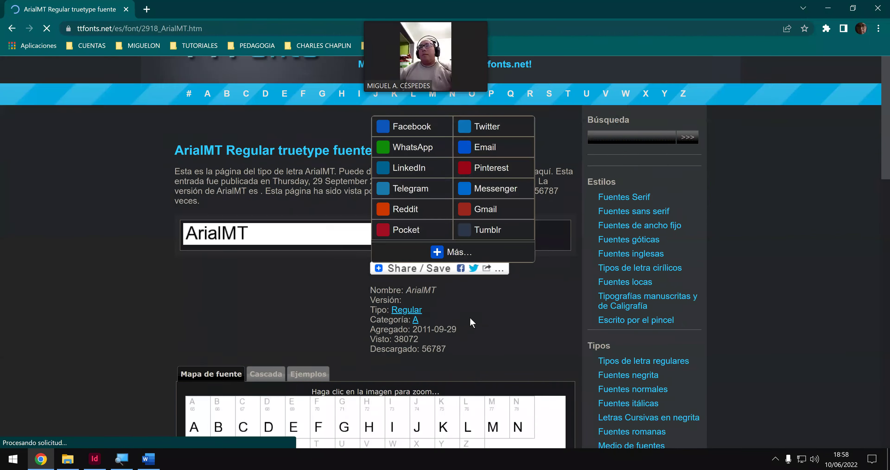
scroll(606, 358, down, 7)
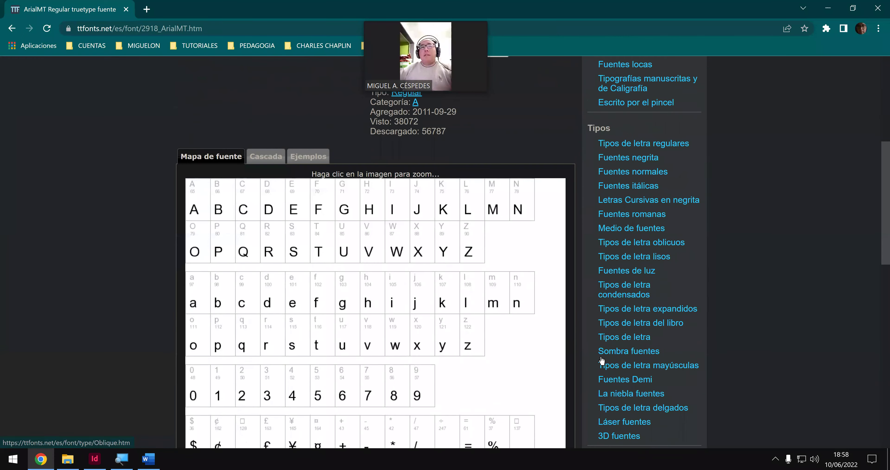
scroll(600, 360, down, 1)
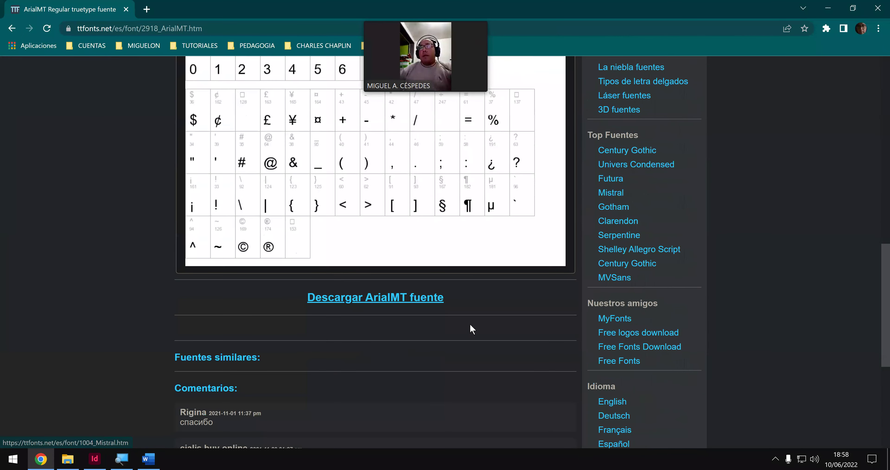
click(419, 298)
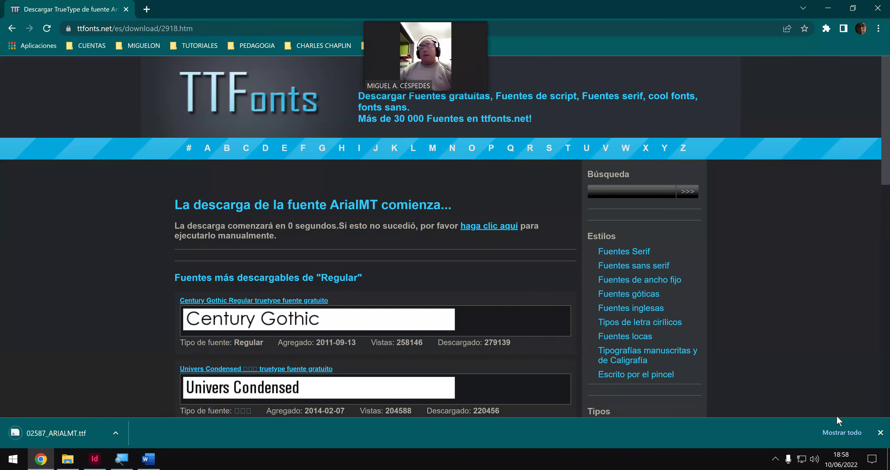
click(848, 434)
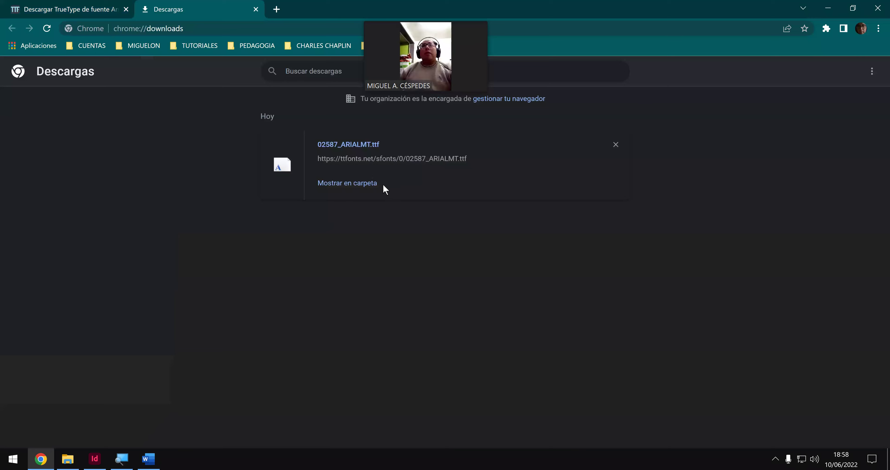
- Move the downloaded 02587_ARIALMT font file from the Downloads folder to the desktop and dismiss the browser's downloads page
click(367, 184)
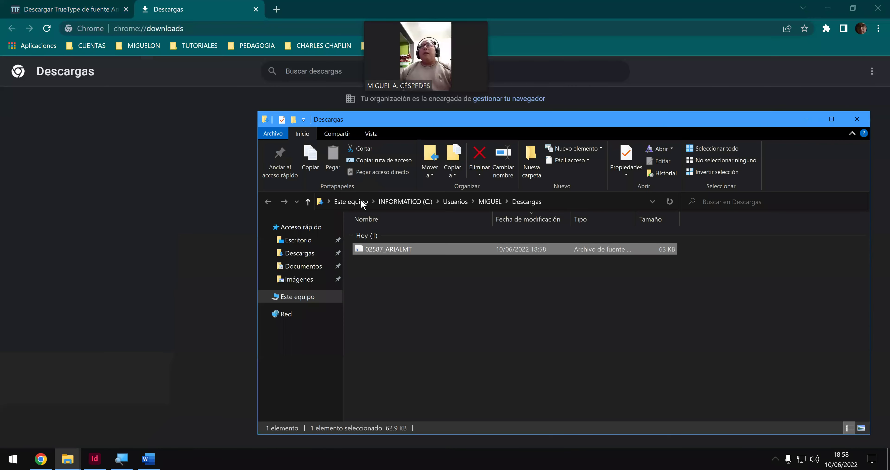
right_click(393, 246)
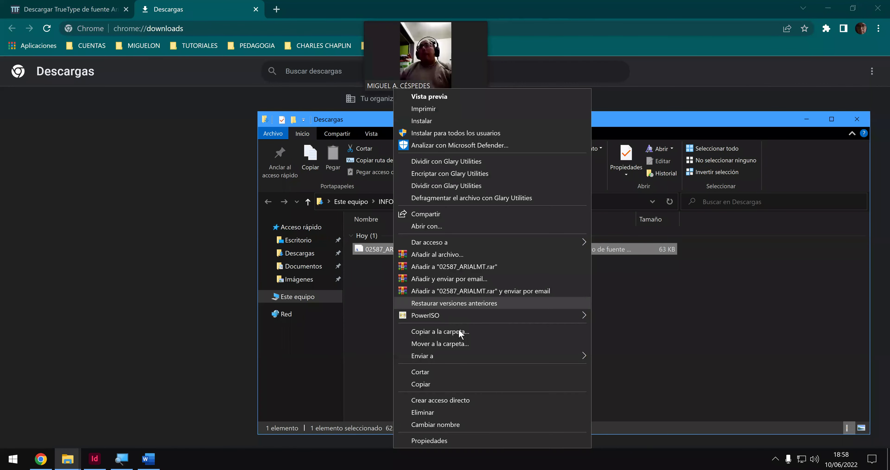
click(490, 371)
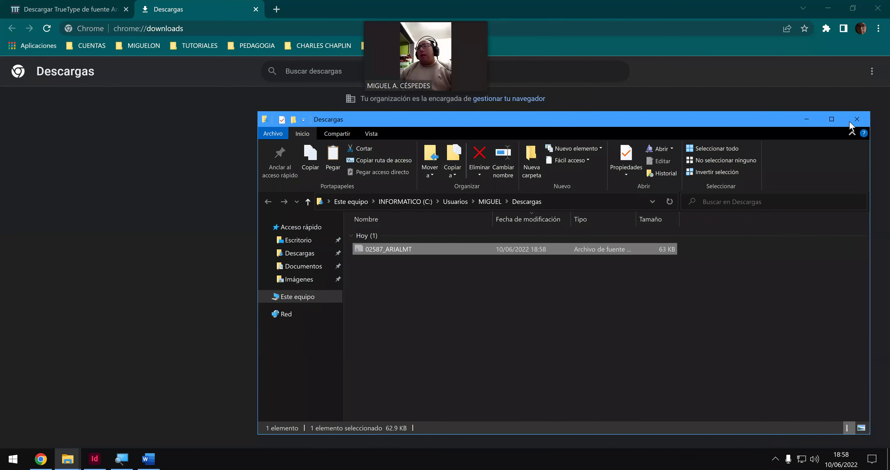
click(856, 120)
click(614, 145)
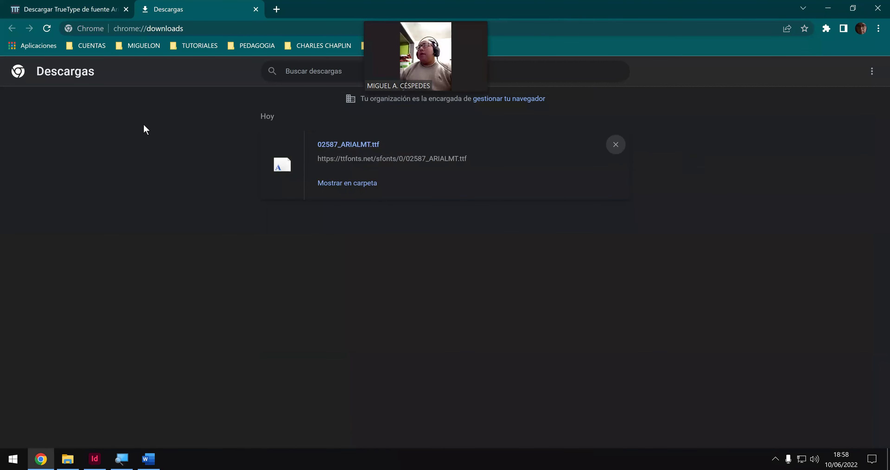
click(255, 9)
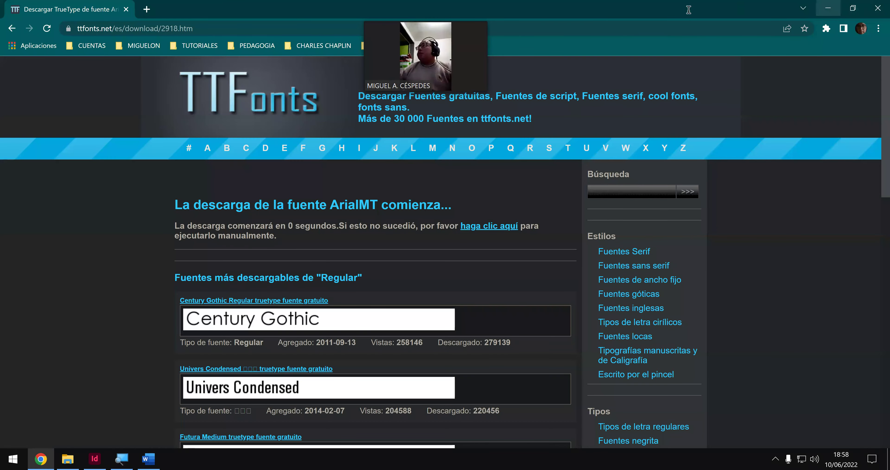
click(842, 7)
click(840, 7)
right_click(153, 132)
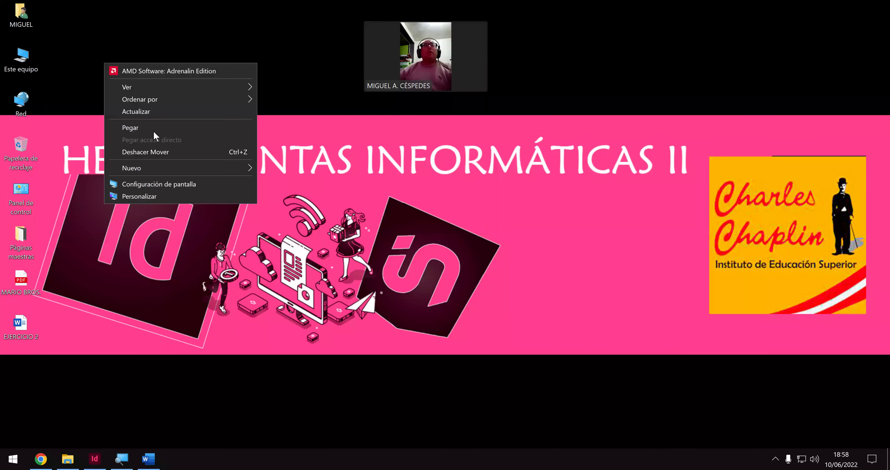
click(152, 129)
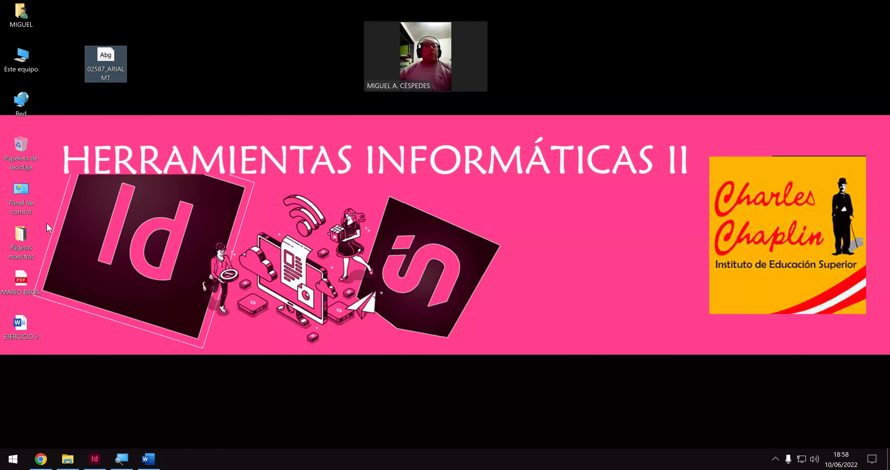
- Install the 02587_ARIALMT font from the desktop into the Windows Fonts folder under Appearance and Personalization
double_click(26, 196)
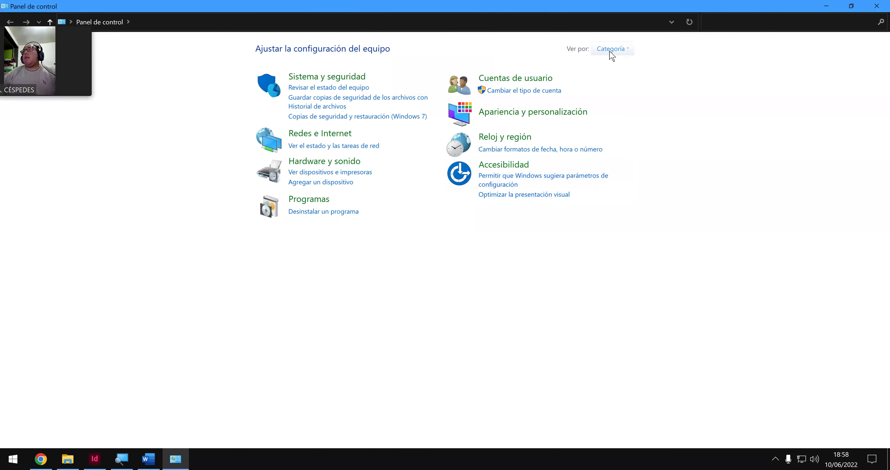
click(544, 111)
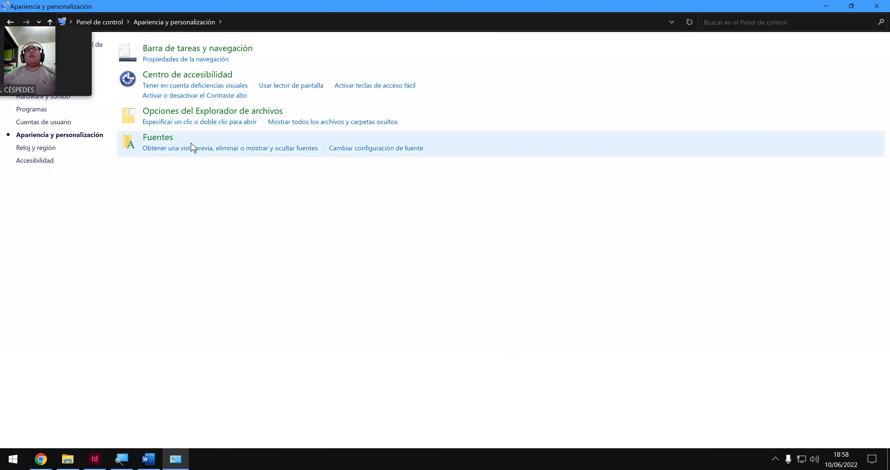
click(167, 143)
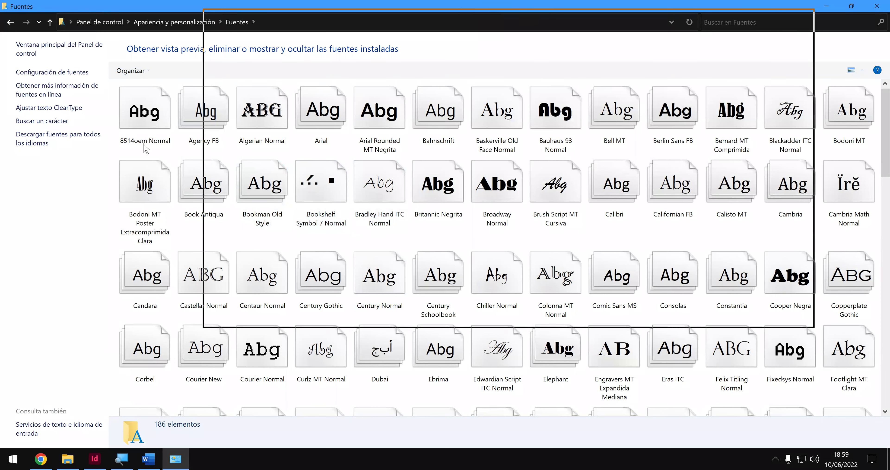
key(super+Down)
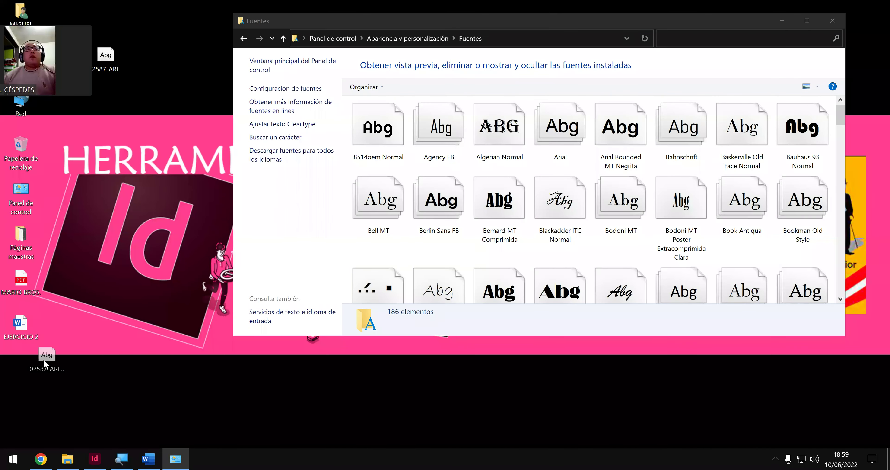
click(19, 380)
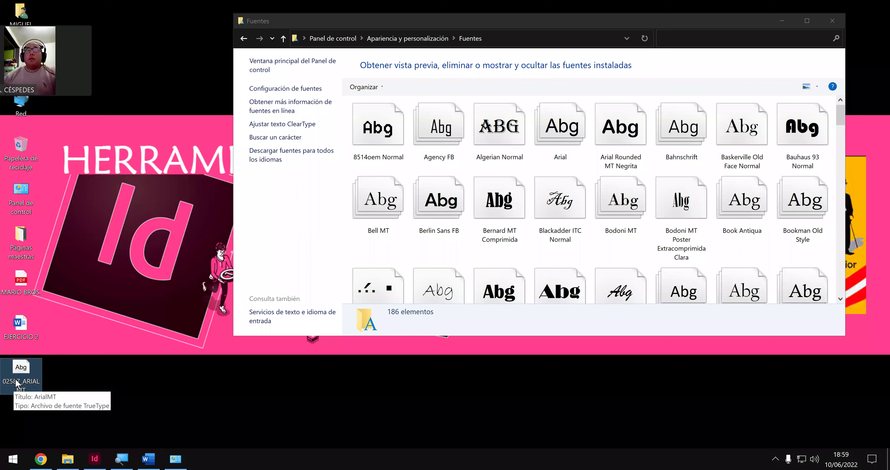
drag(16, 382, 470, 286)
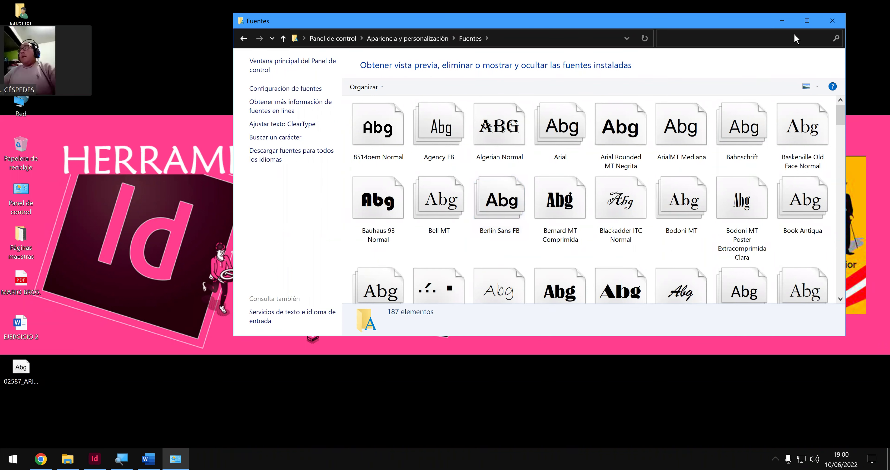
click(840, 20)
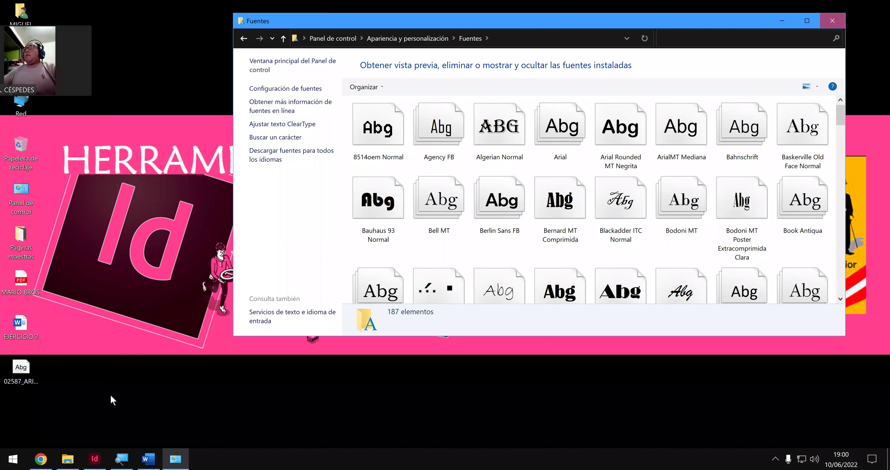
- Switch to InDesign and change the selected body text's font to ArialMT
click(95, 459)
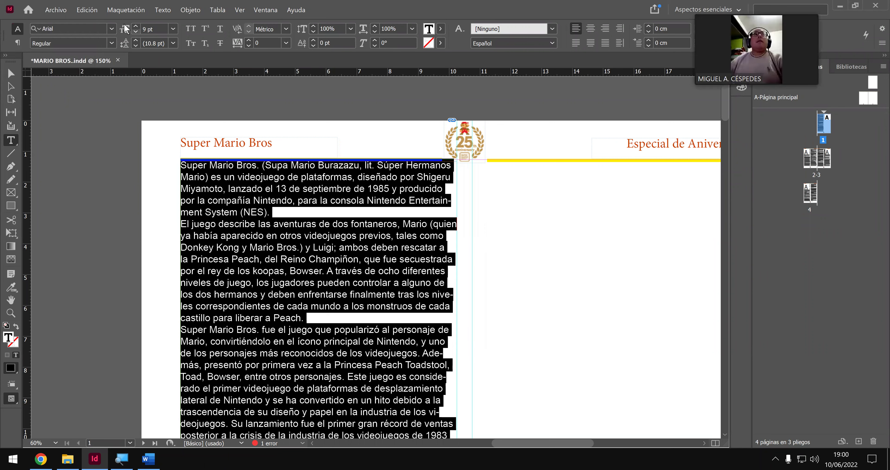
click(111, 28)
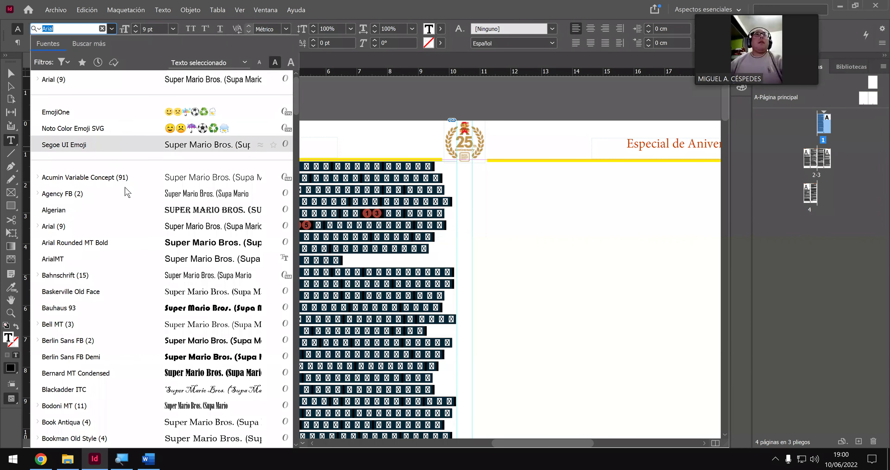
click(130, 257)
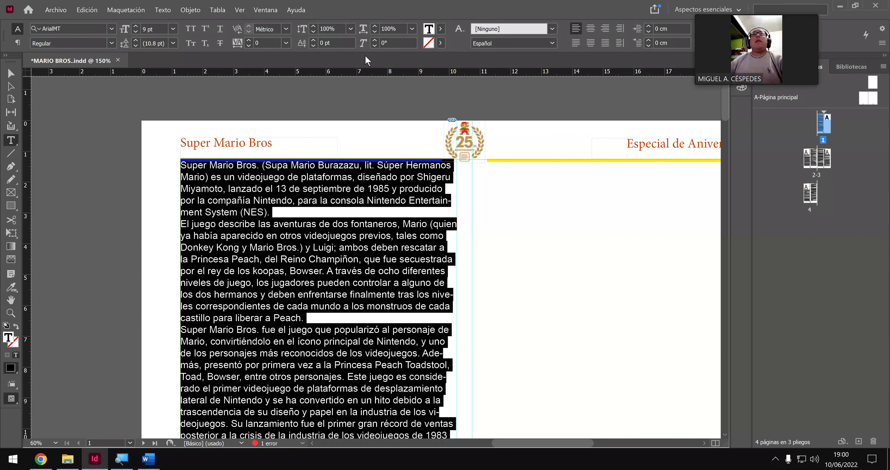
- Justify all lines of the selected body text and set its leading to 10 pt
click(606, 44)
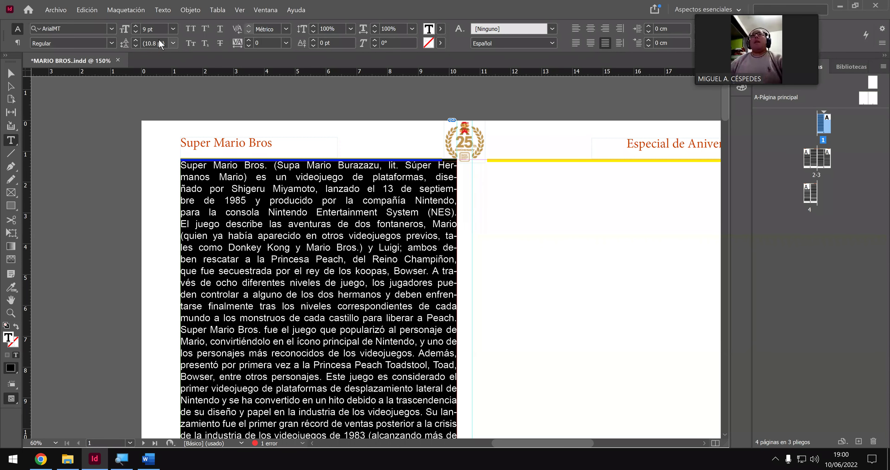
click(174, 43)
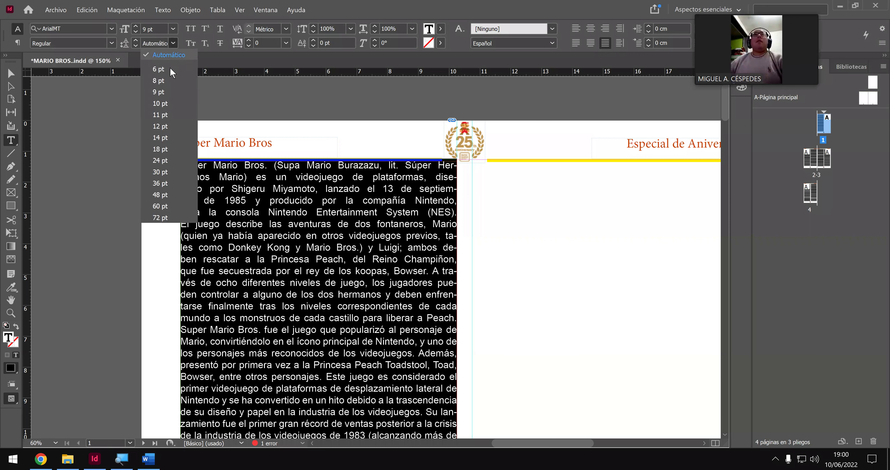
click(170, 103)
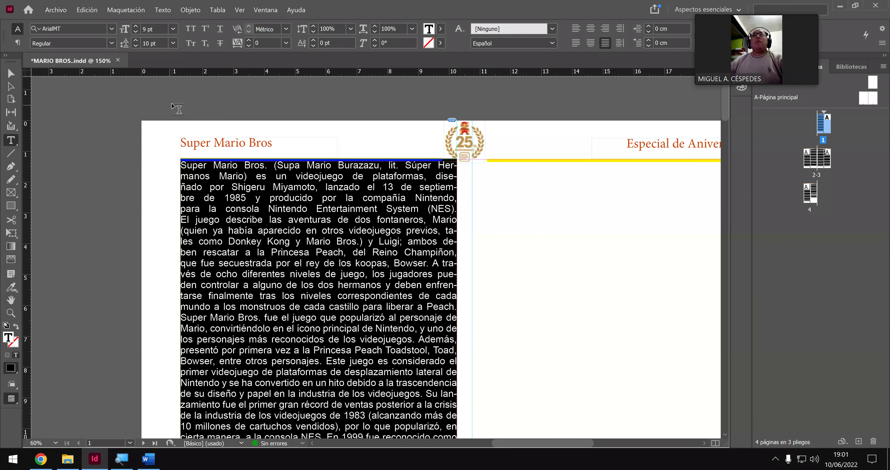
click(503, 182)
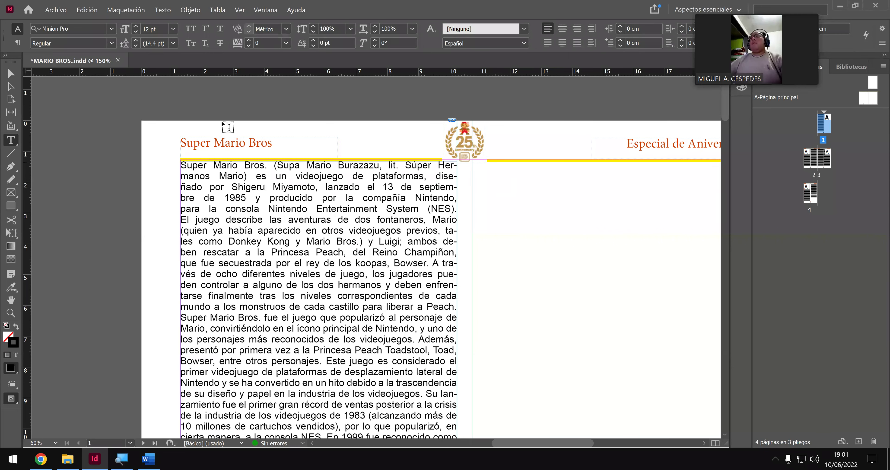
- Nudge the first page's body text frame up to Y 1.2443 cm and insert an empty line before its first paragraph
click(11, 73)
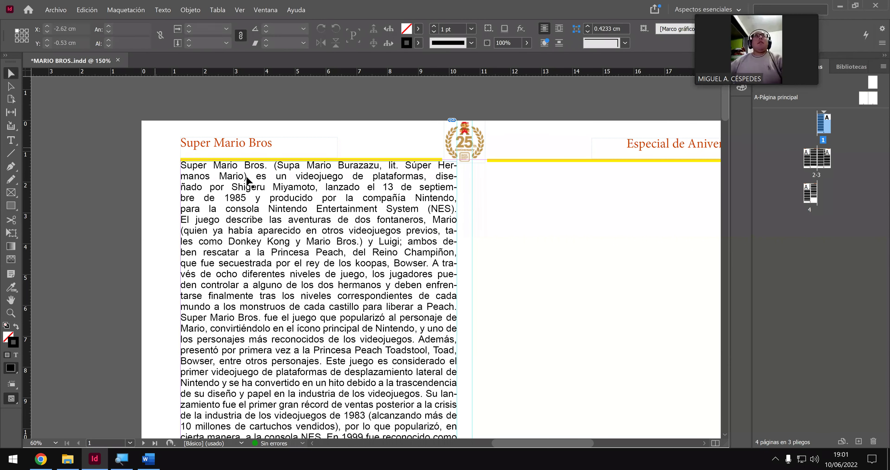
mouse_move(253, 187)
mouse_down()
mouse_move(256, 203)
mouse_move(256, 193)
mouse_up()
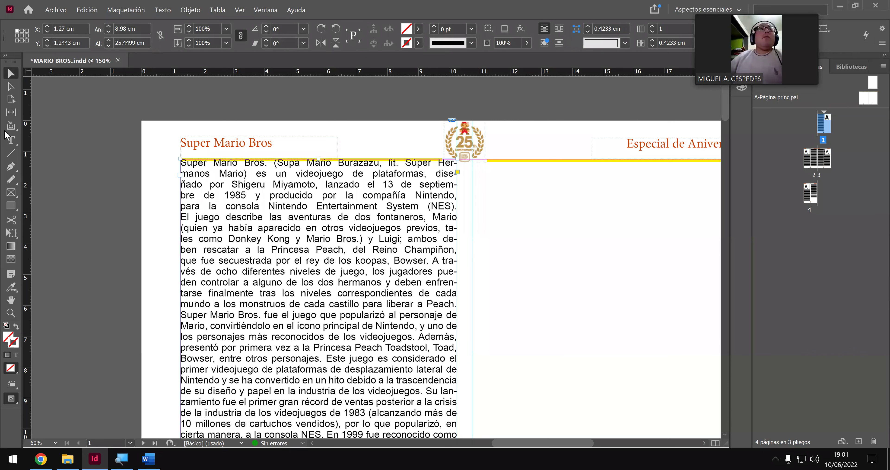
click(11, 140)
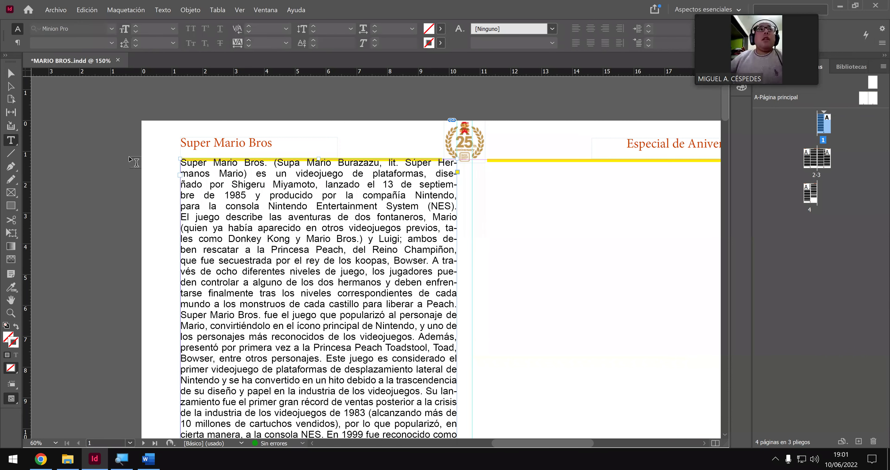
click(184, 161)
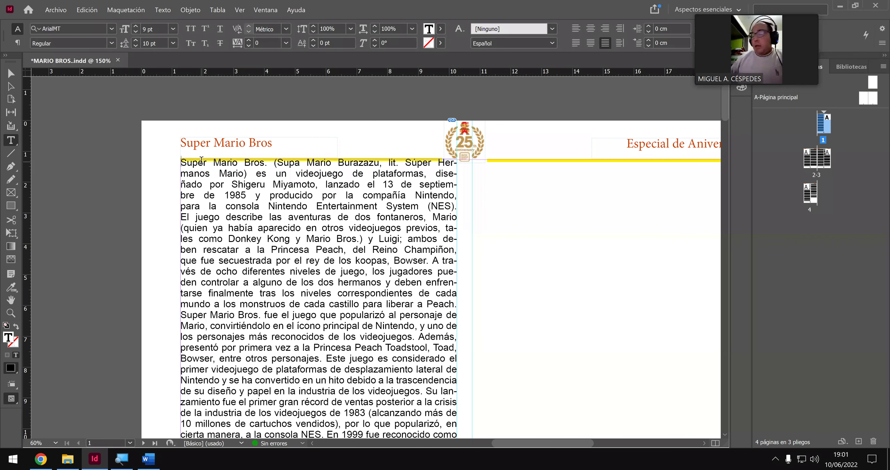
key(Return)
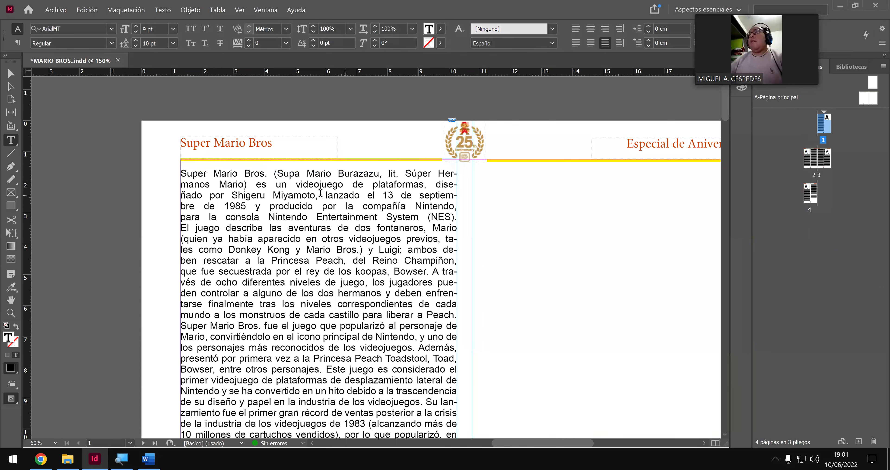
- Save the MARIO BROS document
scroll(321, 193, down, 5)
scroll(319, 188, down, 7)
scroll(322, 188, down, 7)
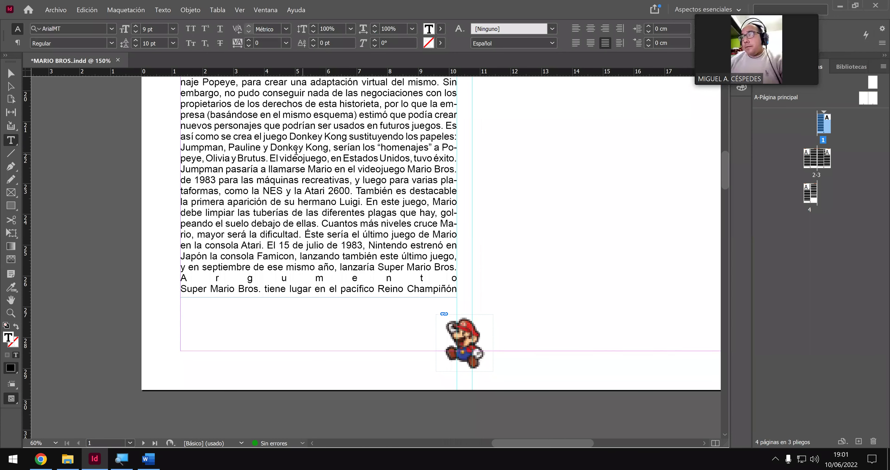
click(56, 12)
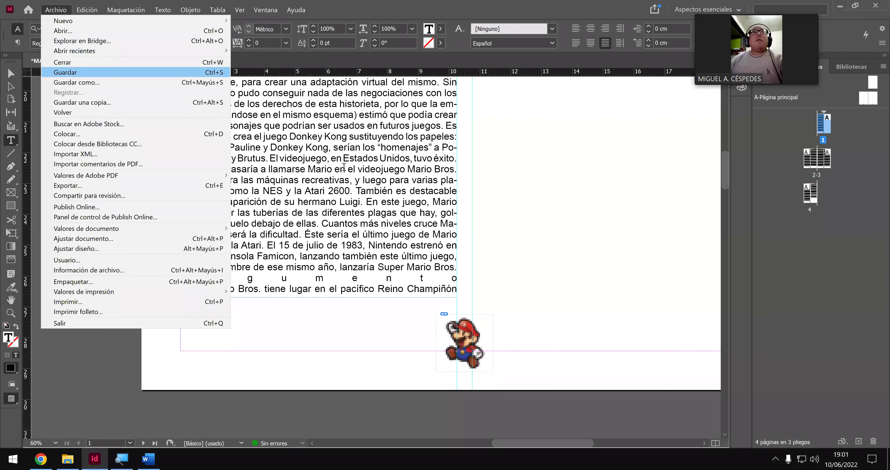
key(Return)
- Examine how the justified body text flows through the columns of pages 2-3, and return to the start of page 1
scroll(332, 180, down, 4)
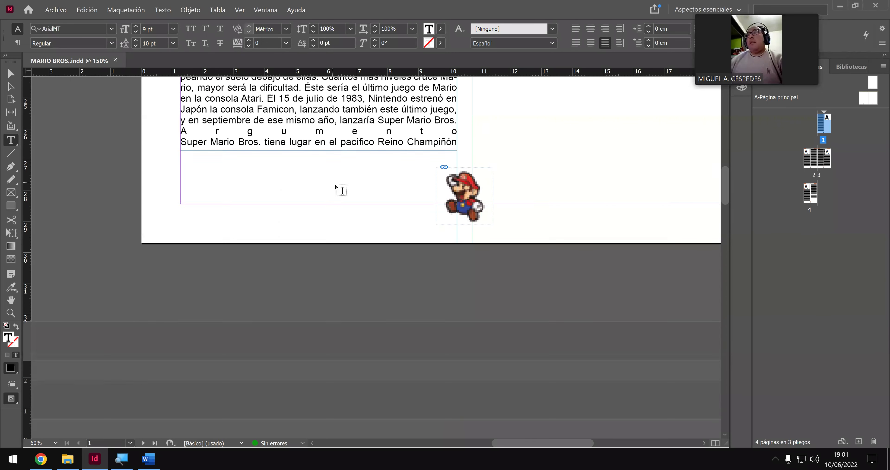
scroll(341, 190, down, 4)
scroll(332, 182, down, 2)
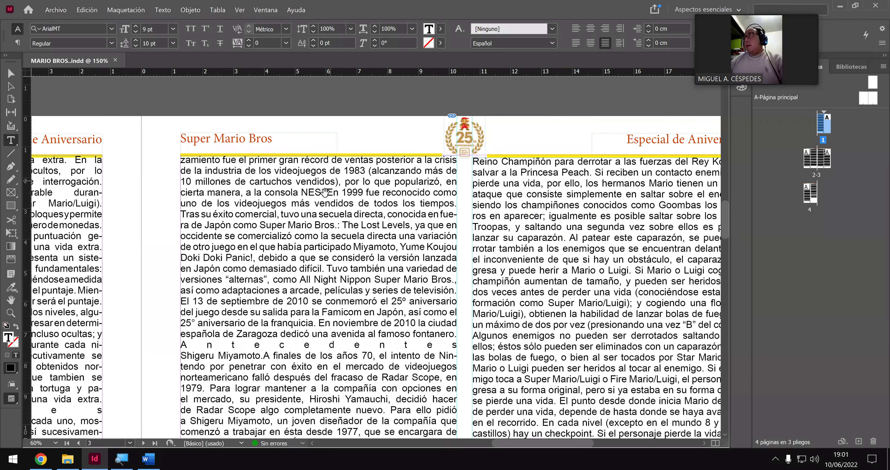
scroll(325, 191, down, 2)
scroll(317, 194, down, 1)
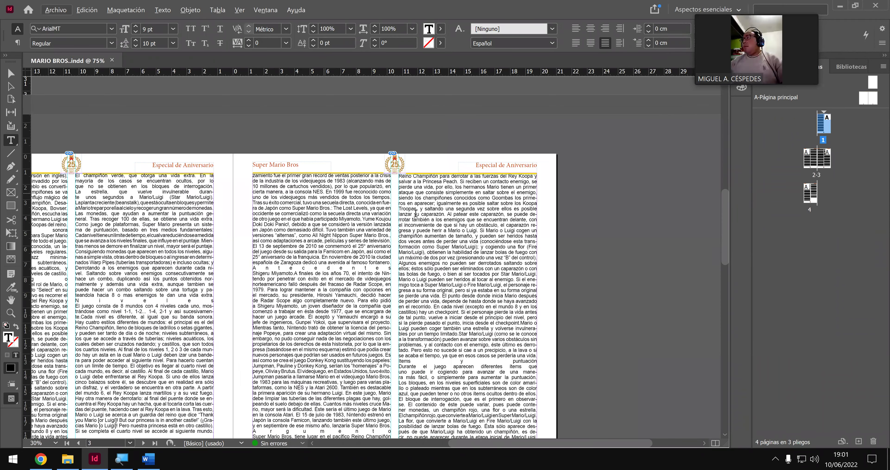
scroll(345, 278, down, 3)
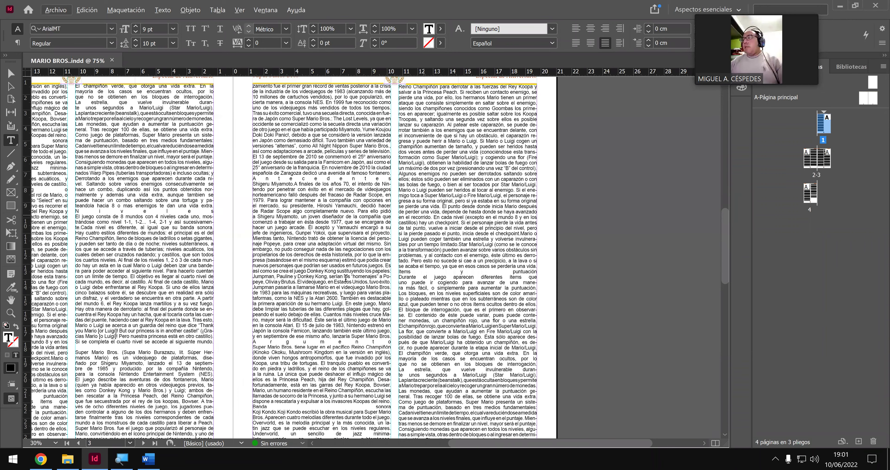
click(342, 249)
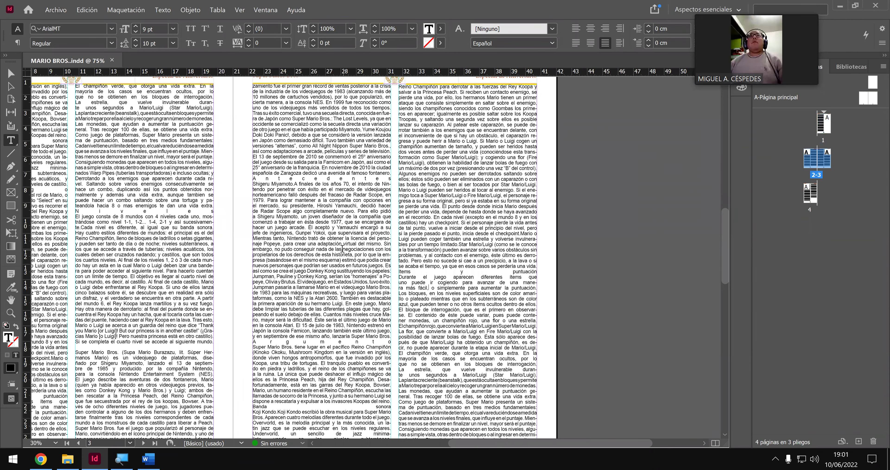
scroll(350, 255, up, 10)
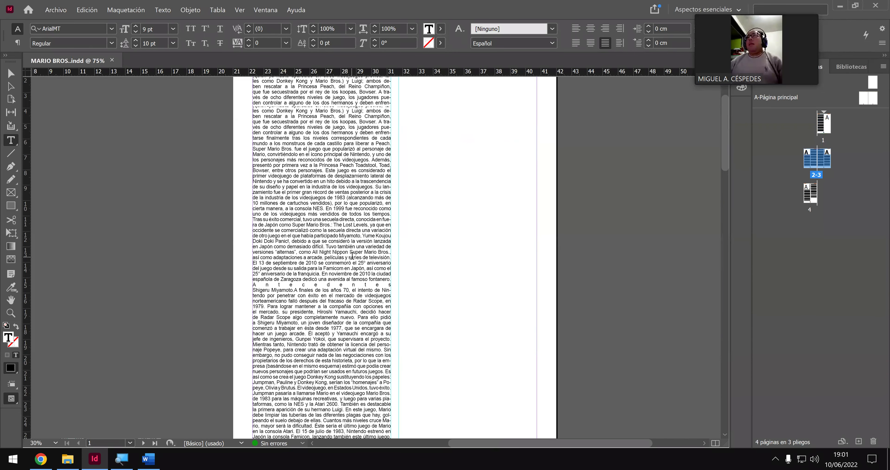
scroll(352, 256, up, 3)
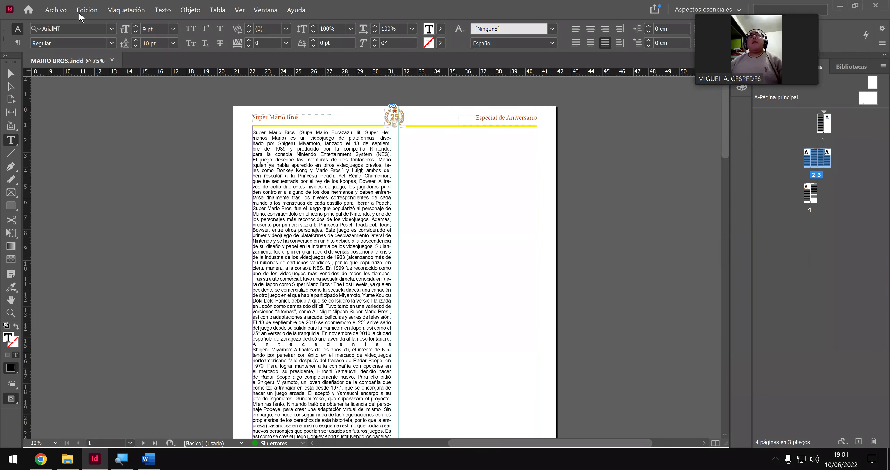
- In the grid preferences, set the baseline grid to start at 0 cm relative to the top margin
click(93, 11)
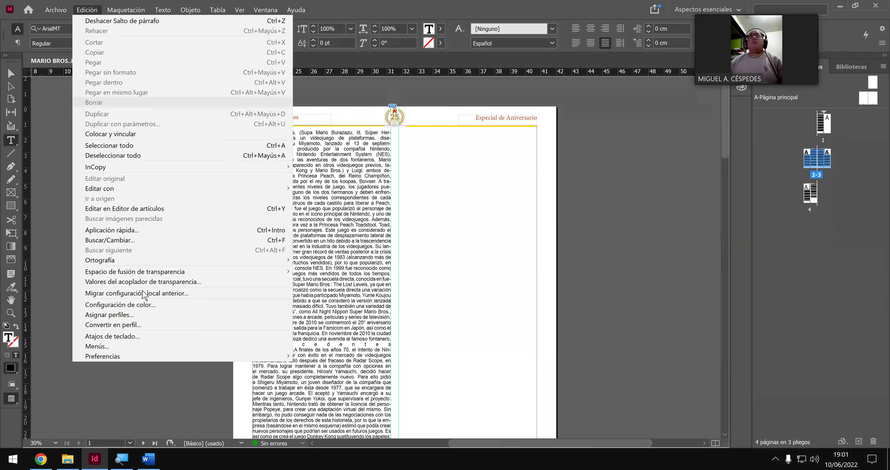
mouse_move(191, 355)
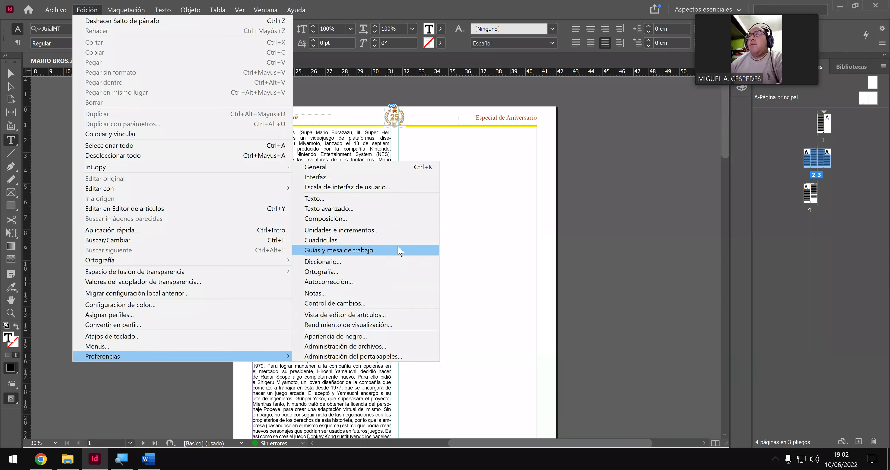
key(Escape)
key(Escape)
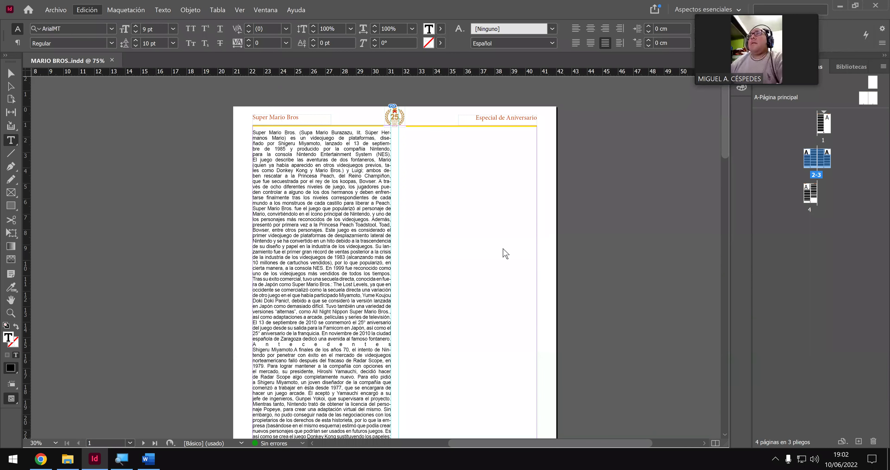
key(ctrl+k)
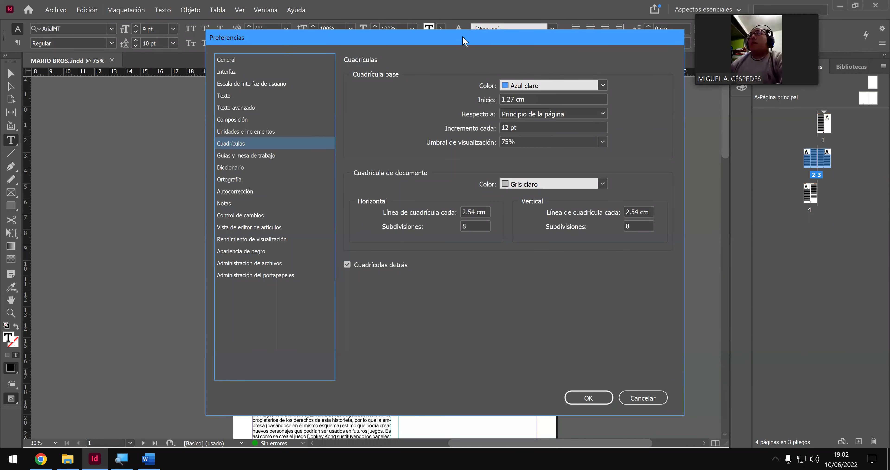
drag(465, 36, 354, 32)
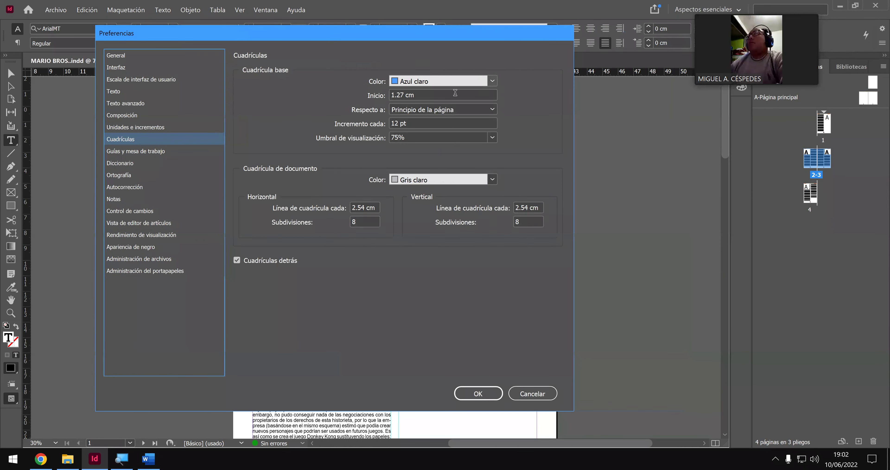
click(431, 93)
key(ctrl+a)
text(0)
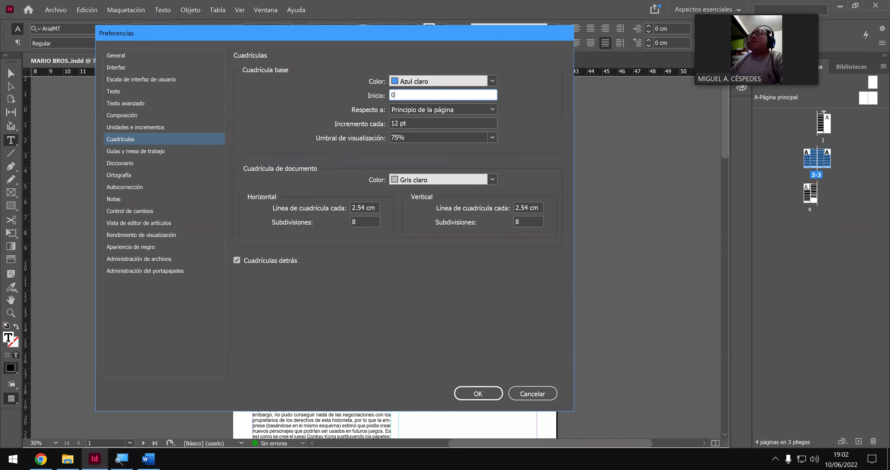
click(479, 113)
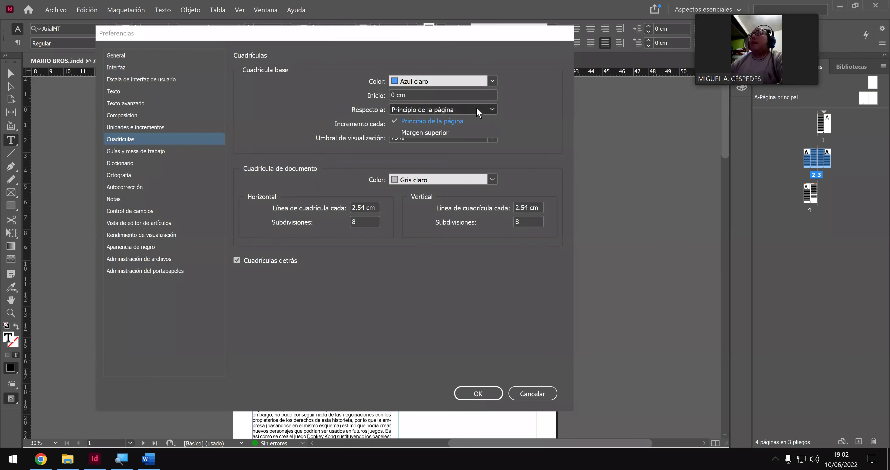
click(466, 132)
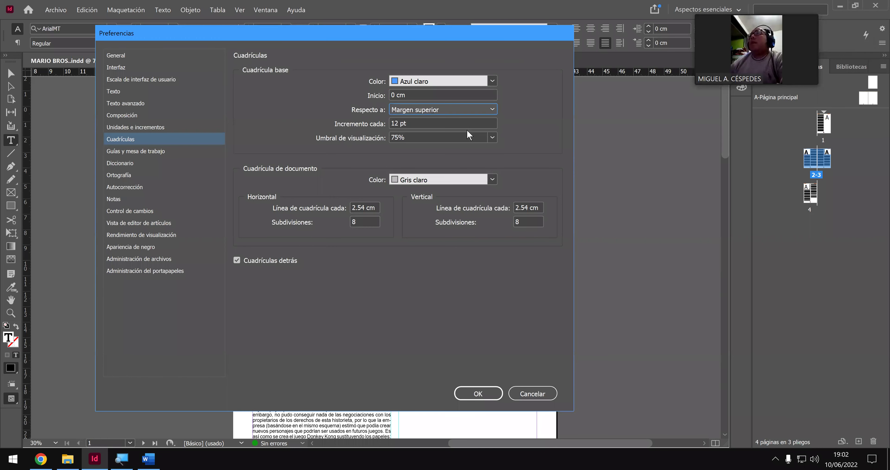
- Set the baseline grid increment to 10 pt and its view threshold to 25%, and apply the preferences
click(434, 123)
key(ctrl+a)
text(10)
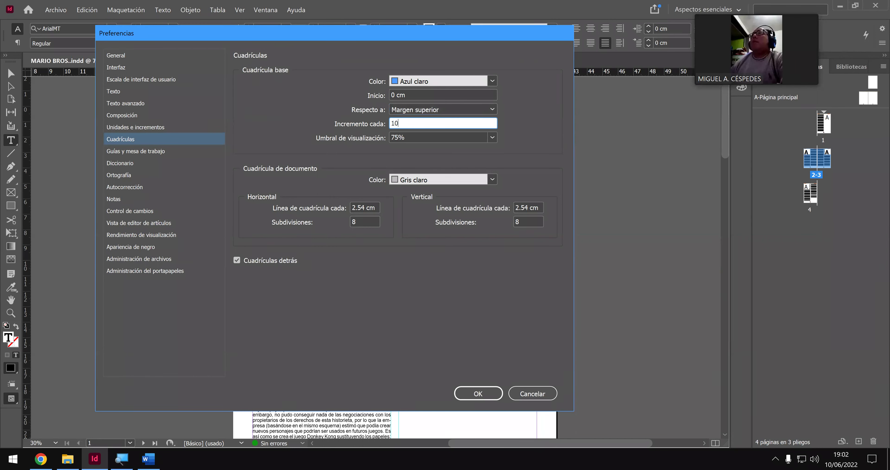
click(461, 138)
key(ctrl+a)
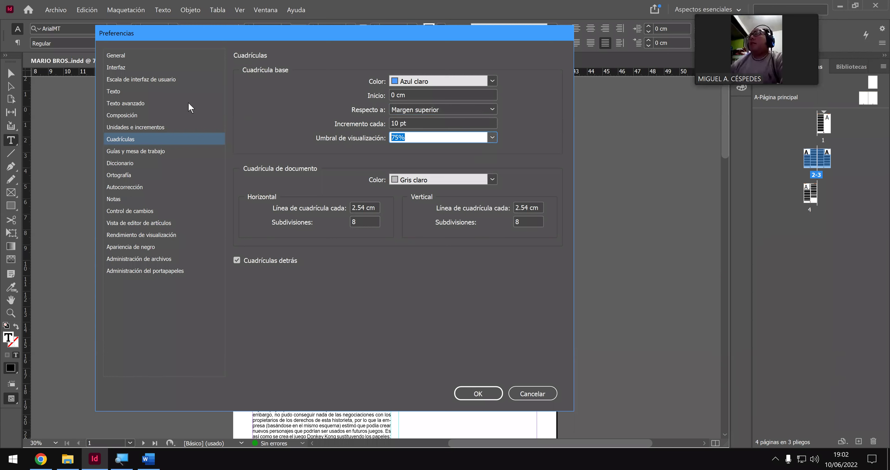
text(25)
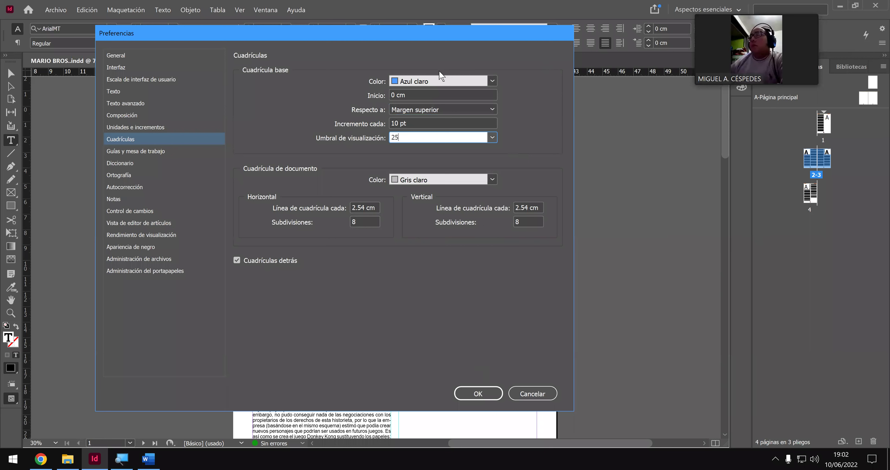
click(407, 120)
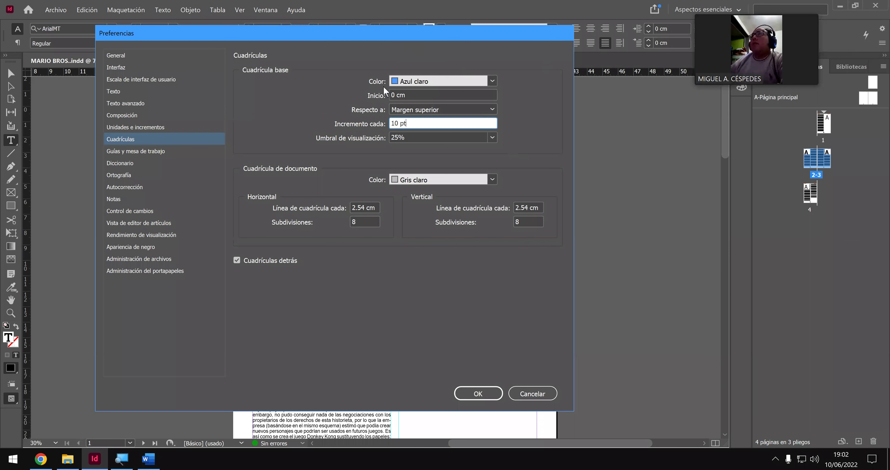
drag(383, 33, 162, 69)
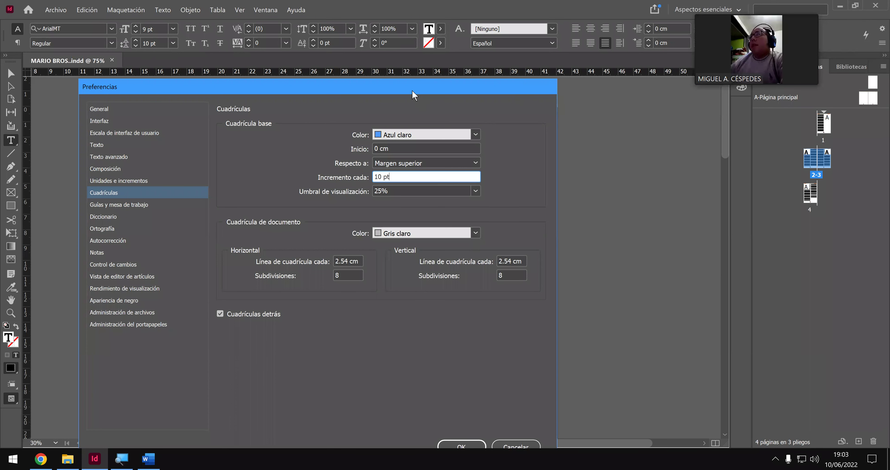
drag(448, 9, 449, 12)
click(517, 368)
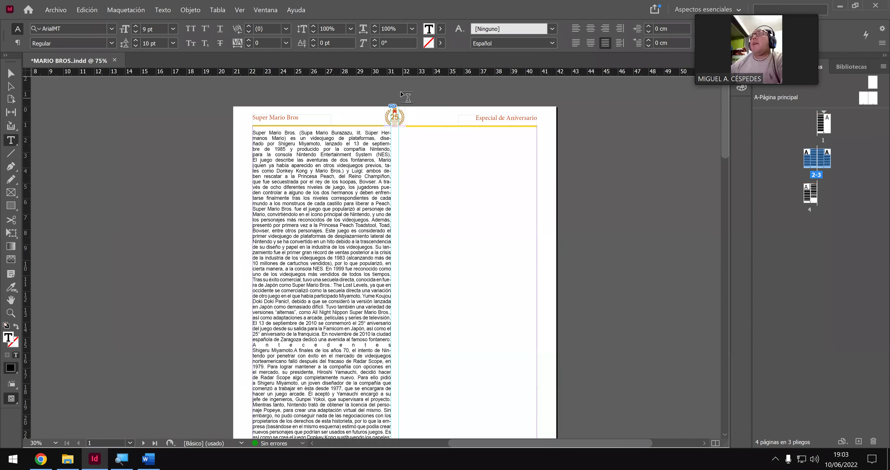
- Show the baseline grid on the document pages
click(239, 11)
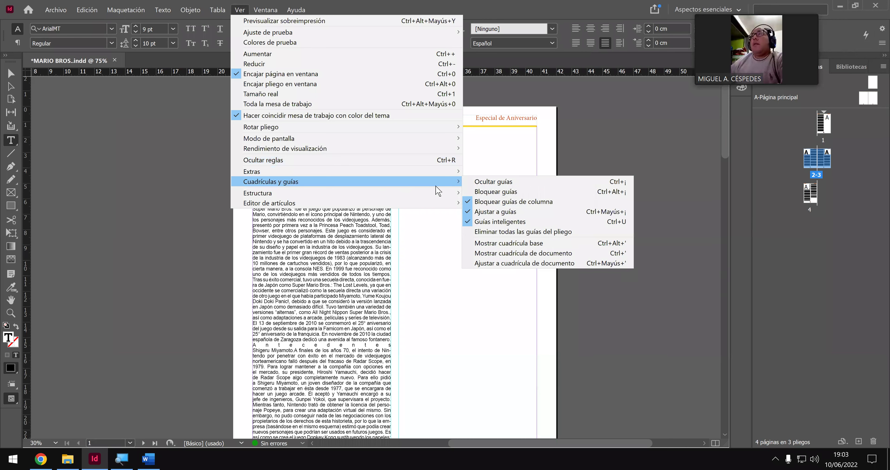
mouse_move(453, 193)
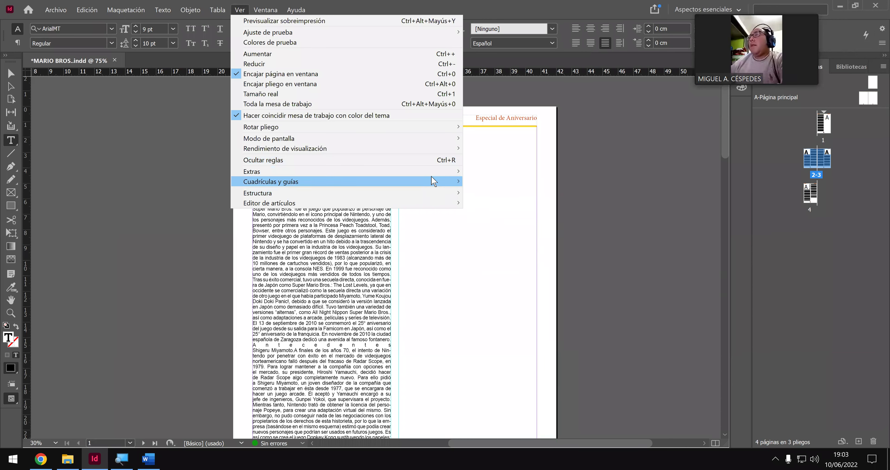
mouse_move(446, 177)
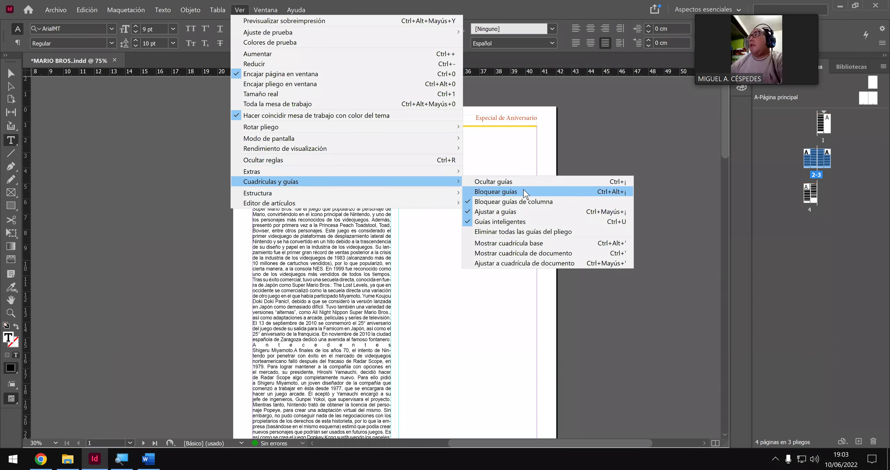
click(566, 245)
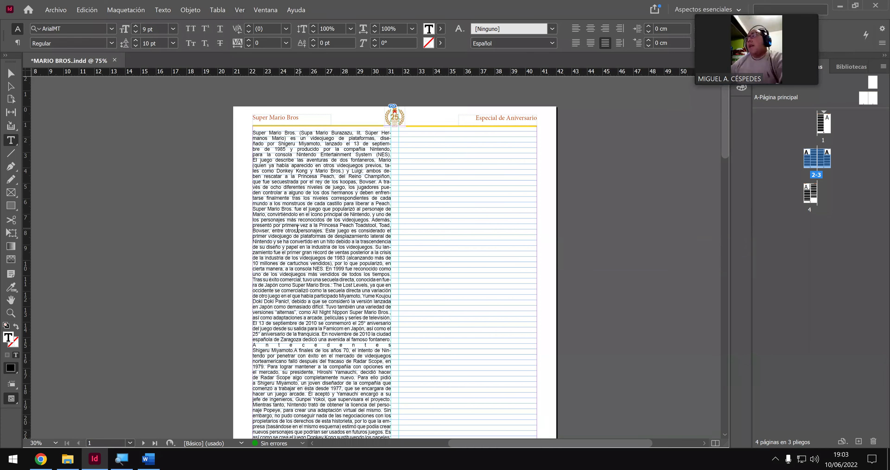
- Nudge the first page's body text frame vertically to Y 1.3693 cm to line its text up with the baseline grid
scroll(289, 237, up, 1)
scroll(290, 237, up, 2)
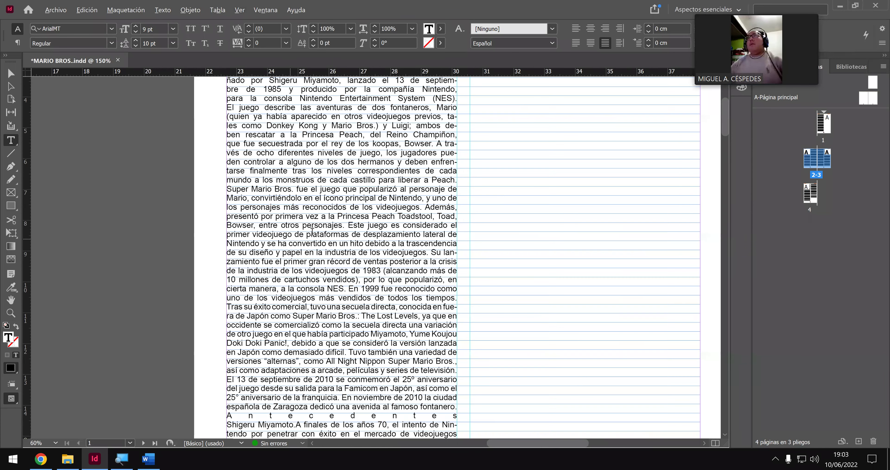
scroll(313, 212, up, 1)
scroll(313, 212, up, 4)
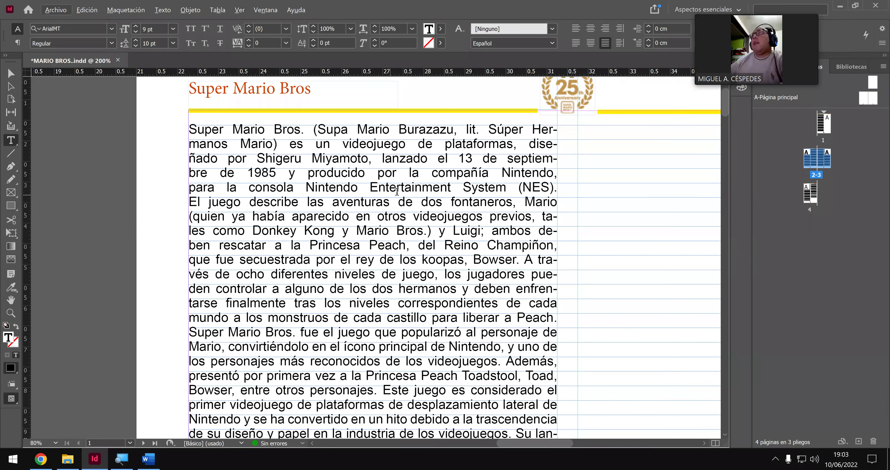
scroll(394, 194, up, 1)
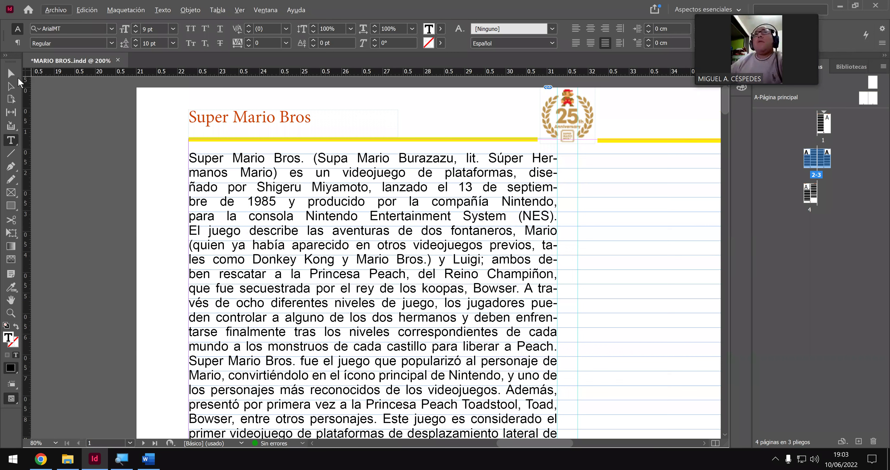
click(13, 74)
click(268, 197)
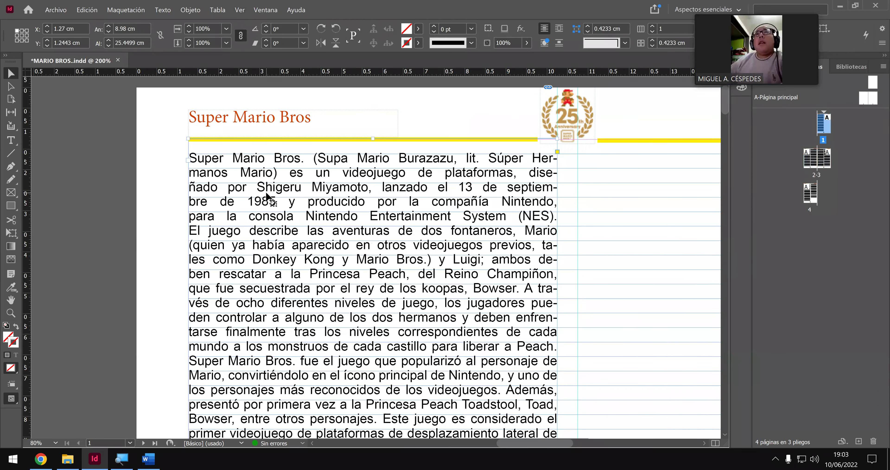
key(Down)
key(Down)
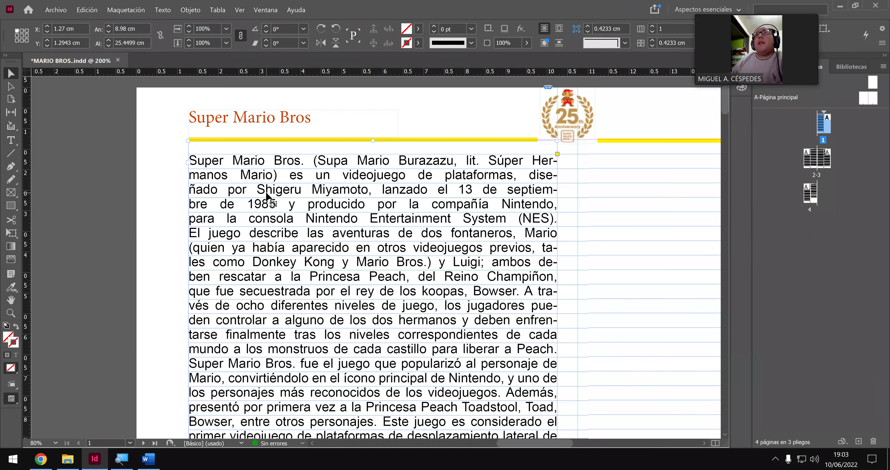
key(Down)
key(Down)
key(Down)
key(Down)
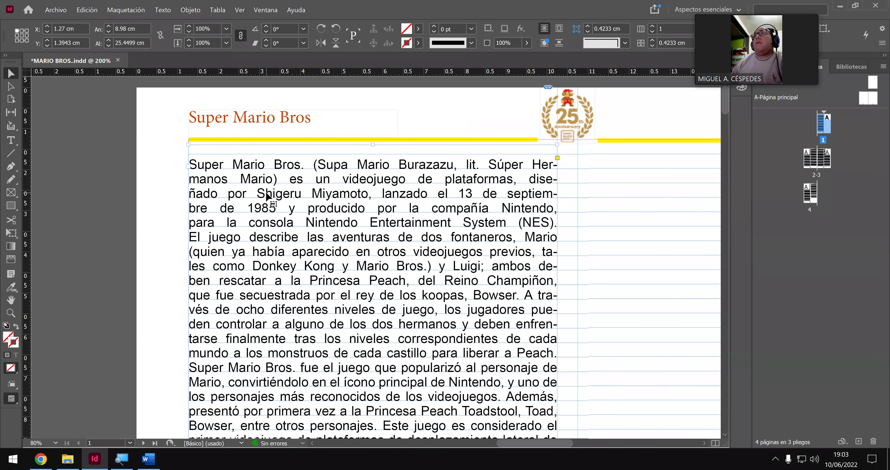
key(Up)
key(Up)
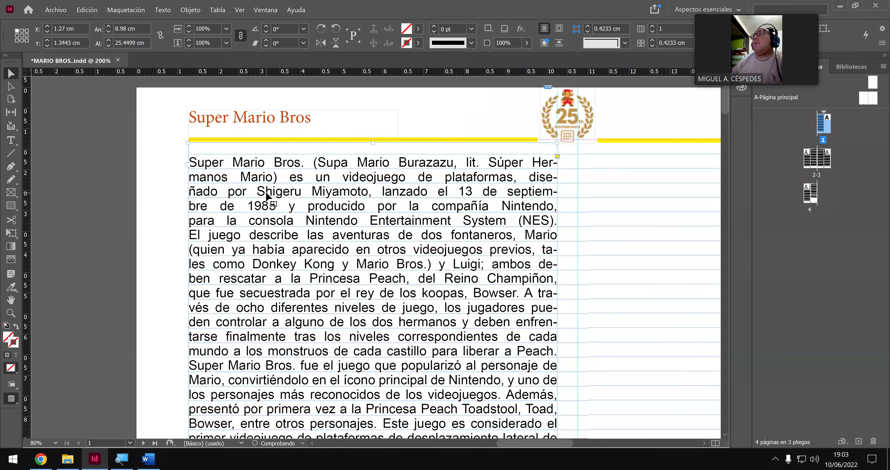
key(Up)
key(Up)
key(Up)
key(Up)
key(Up)
key(Up)
key(Up)
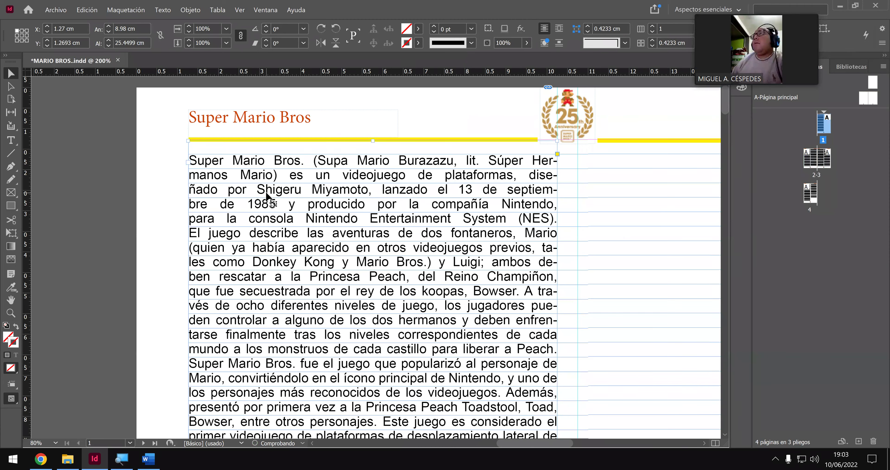
key(Up)
key(Up)
key(Up)
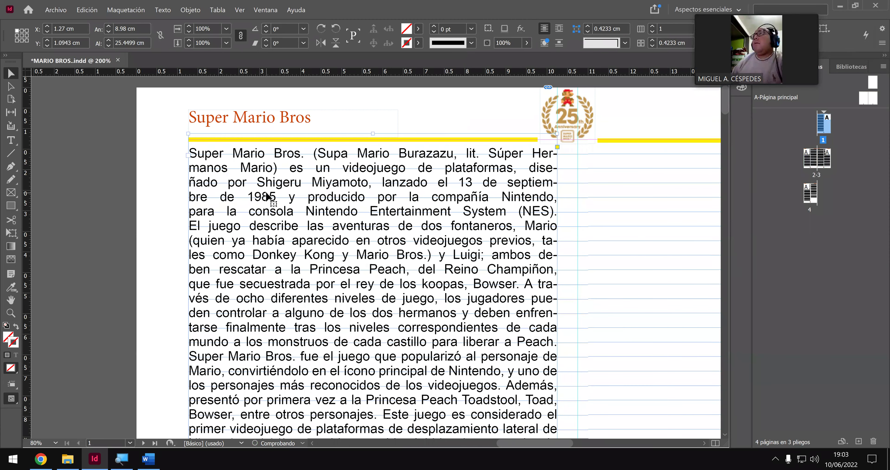
key(Down)
key(Down)
key(Down)
key(Down)
key(Down)
key(Down)
key(Down)
key(Down)
key(Down)
key(Down)
key(Down)
key(Down)
key(Down)
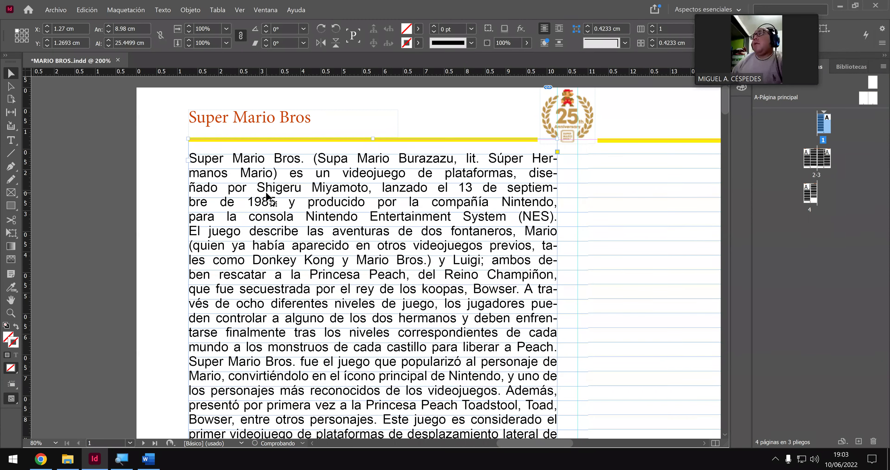
key(Up)
key(Up)
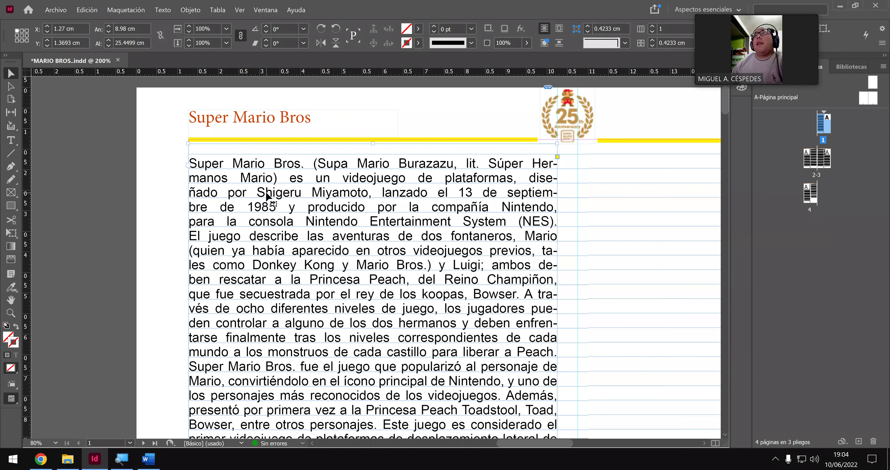
key(Down)
key(Up)
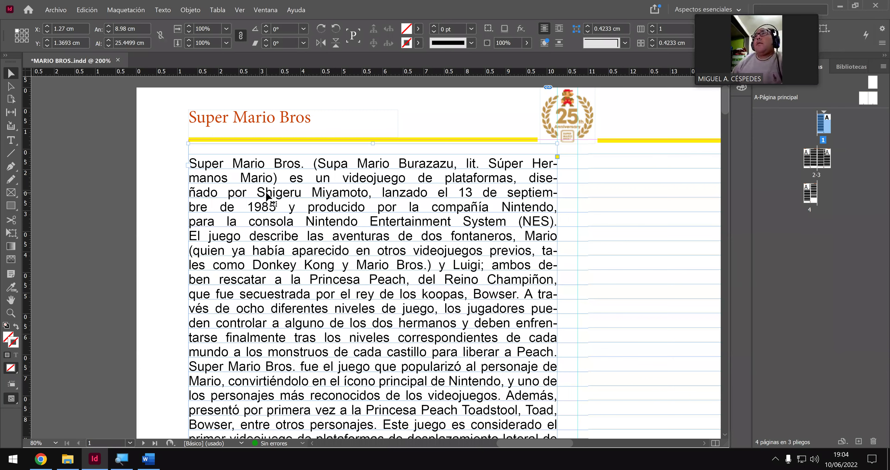
- Extend the lower edge of the first page's body text frame to a height of 25.7007 cm
scroll(273, 280, down, 2)
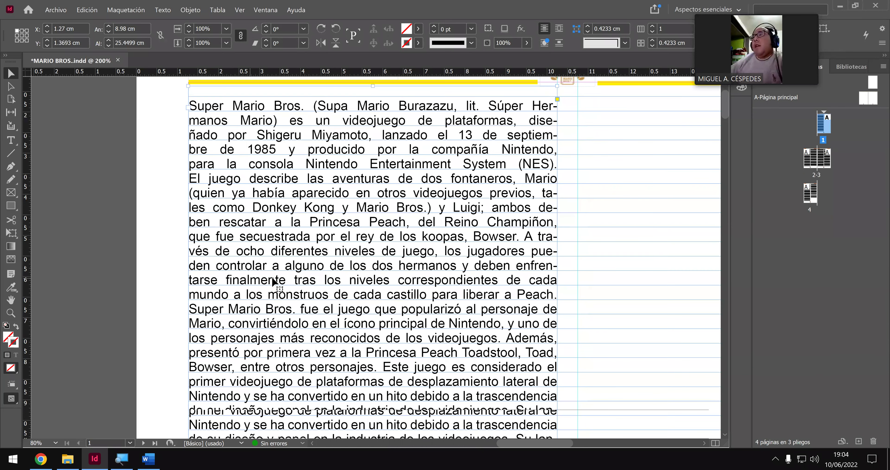
scroll(273, 280, down, 2)
scroll(285, 283, down, 4)
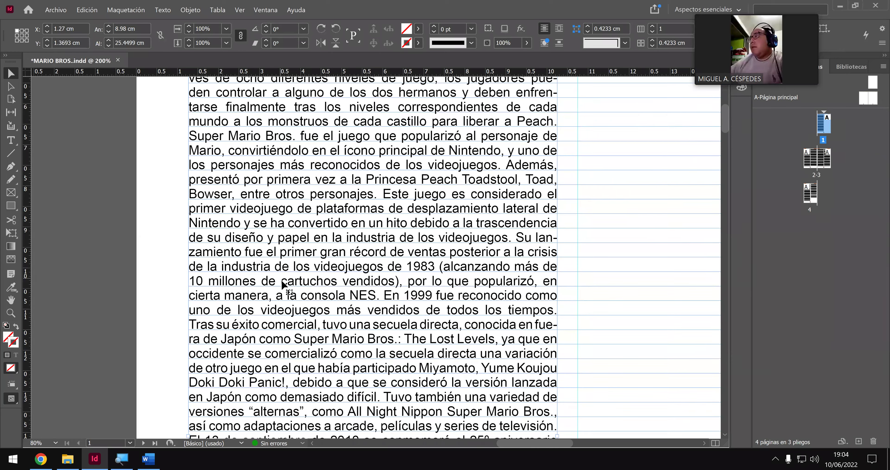
scroll(283, 283, down, 10)
scroll(283, 283, down, 5)
scroll(285, 283, down, 3)
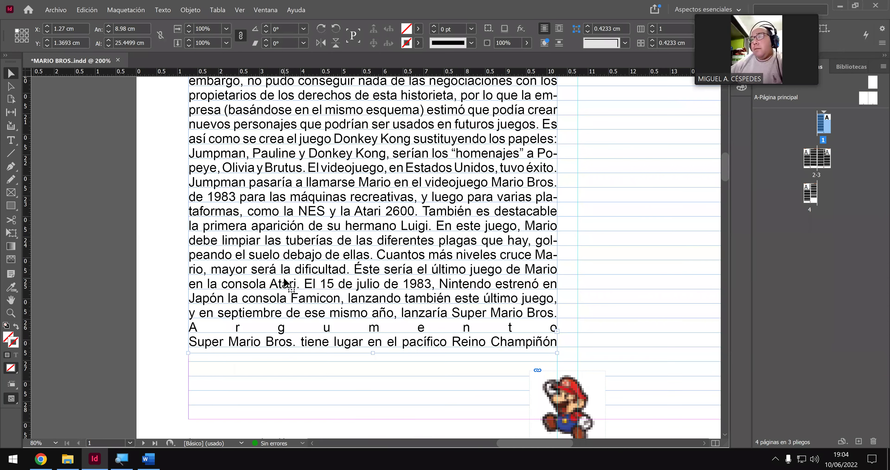
scroll(284, 279, down, 2)
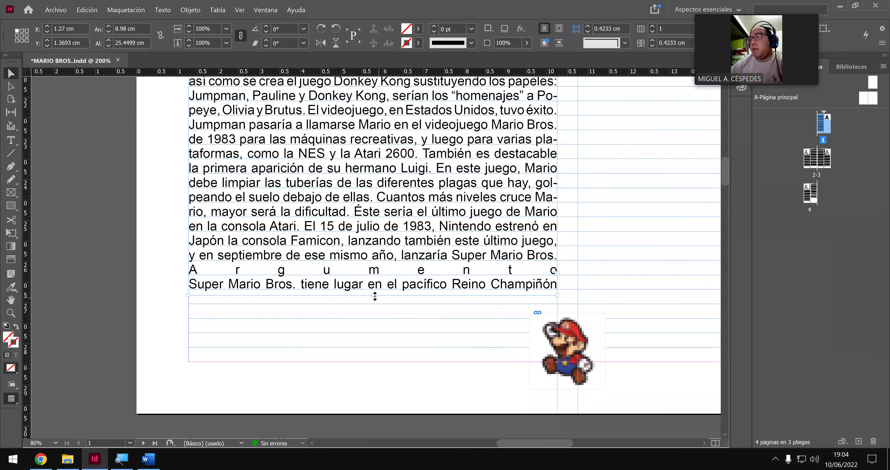
drag(373, 295, 373, 307)
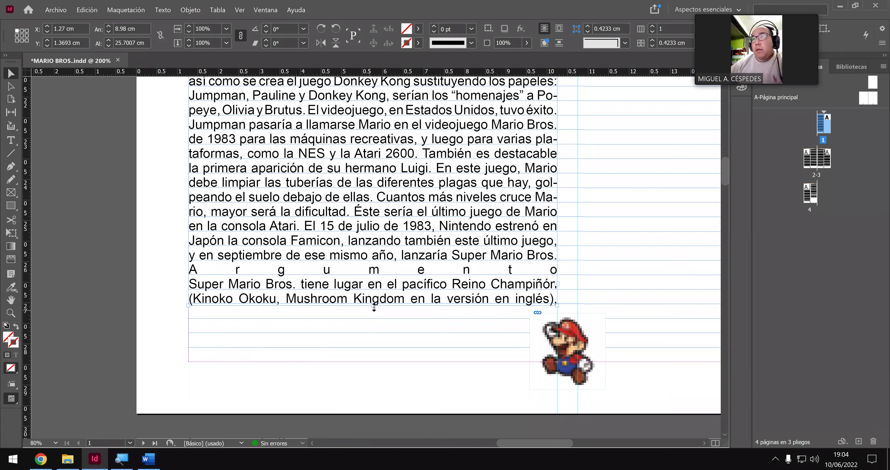
- Extend the lower edge of the first page's body text frame slightly, to a height of 25.7407 cm
drag(375, 306, 376, 309)
- Insert an empty line before the text at the start of page 2's first column
scroll(381, 319, down, 5)
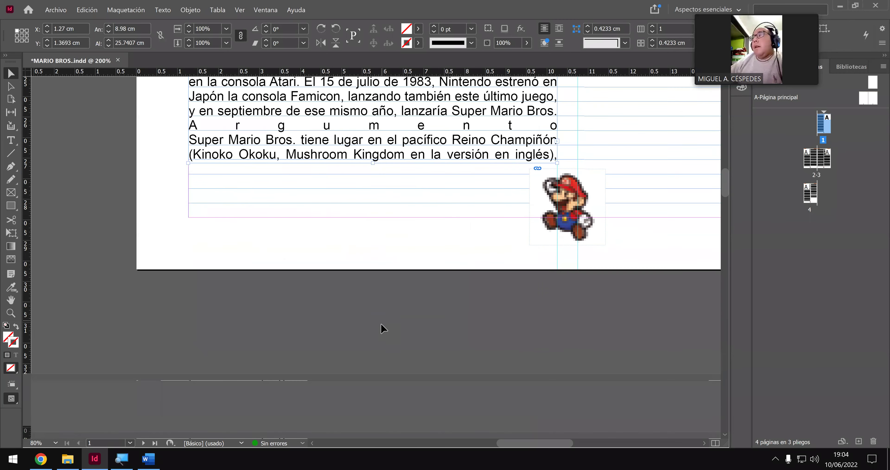
scroll(382, 325, down, 10)
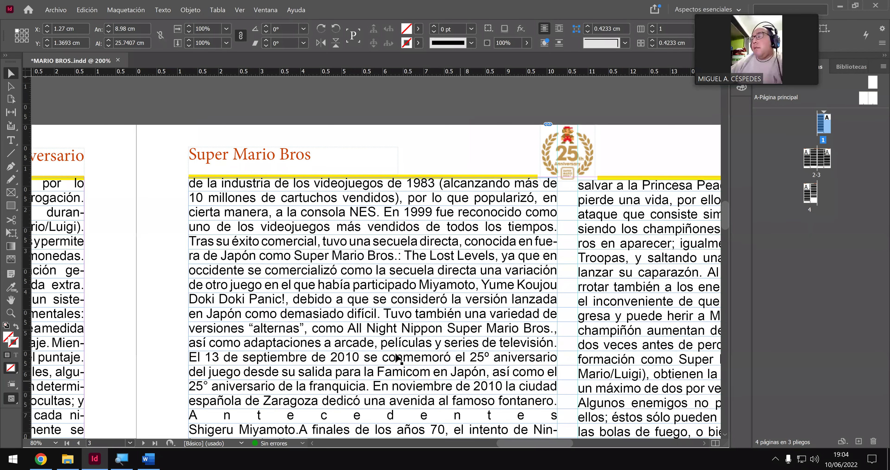
scroll(383, 369, down, 2)
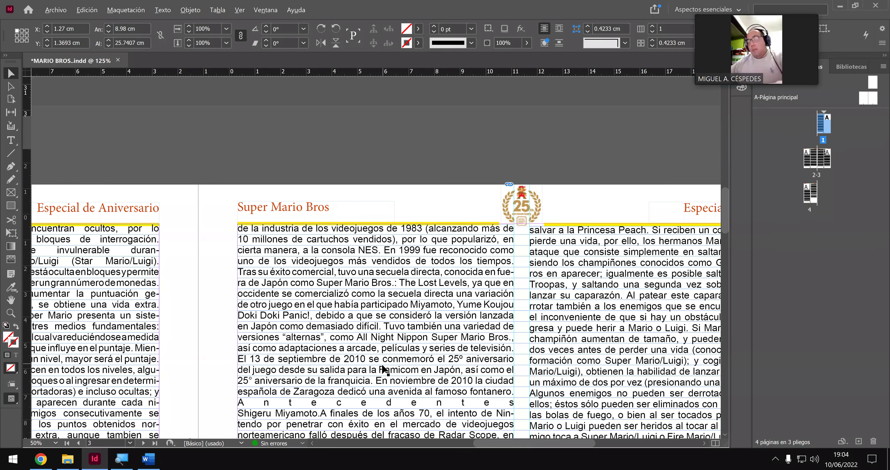
scroll(383, 369, down, 1)
scroll(383, 369, down, 1)
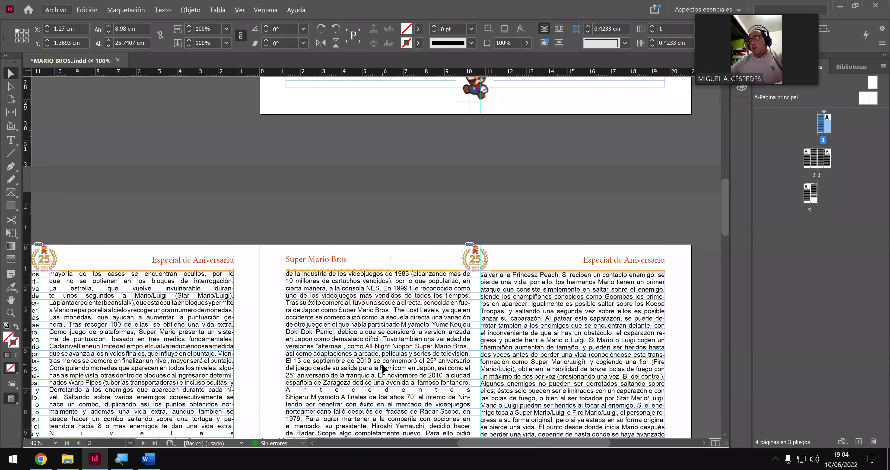
key(ctrl+0)
scroll(401, 271, down, 1)
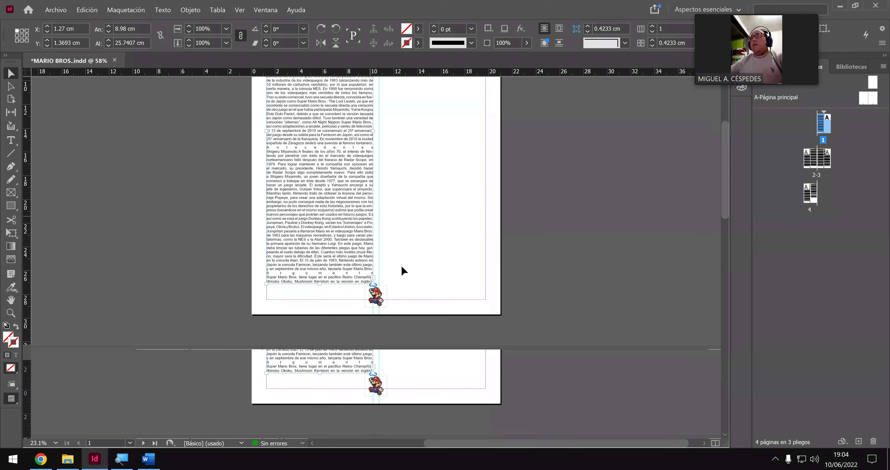
scroll(403, 276, down, 3)
scroll(380, 282, down, 1)
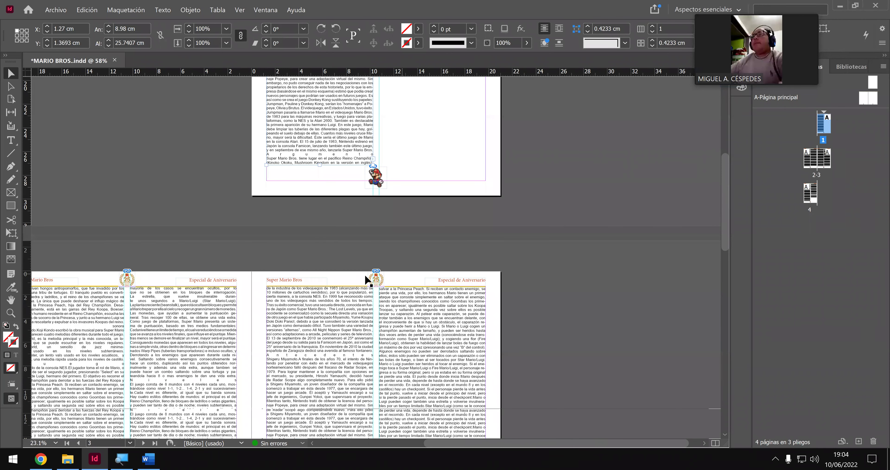
scroll(290, 251, down, 3)
key(h)
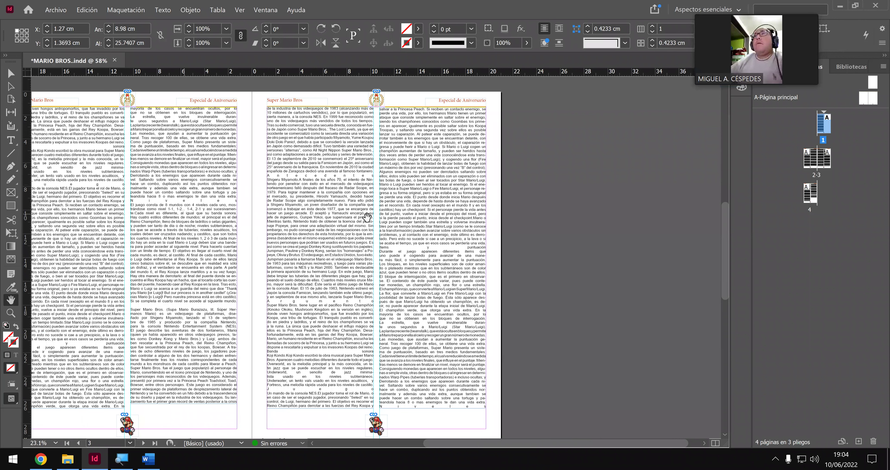
key(shift+Page_Up)
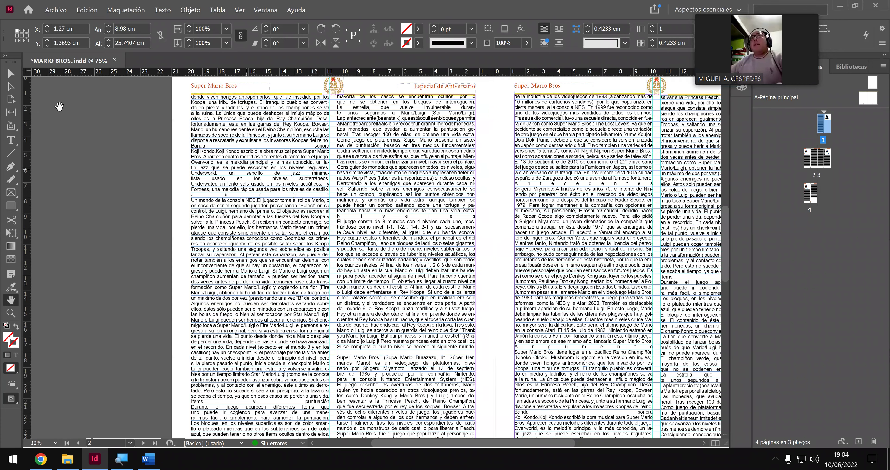
key(ctrl+1)
click(10, 139)
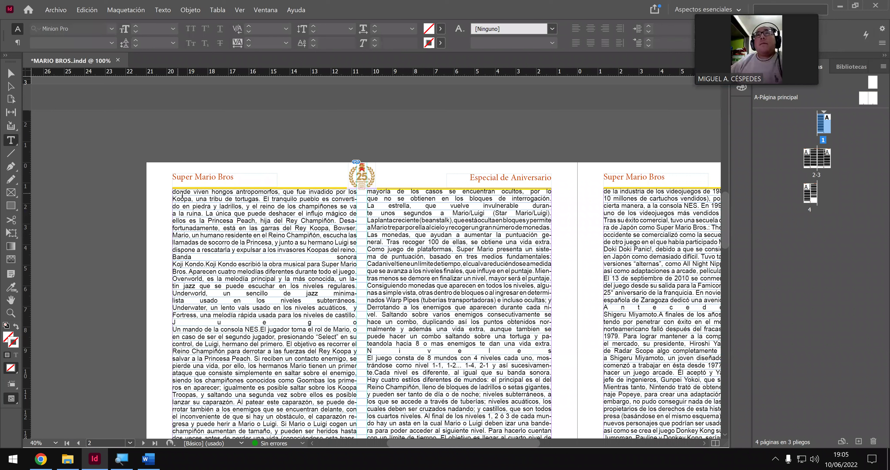
click(182, 194)
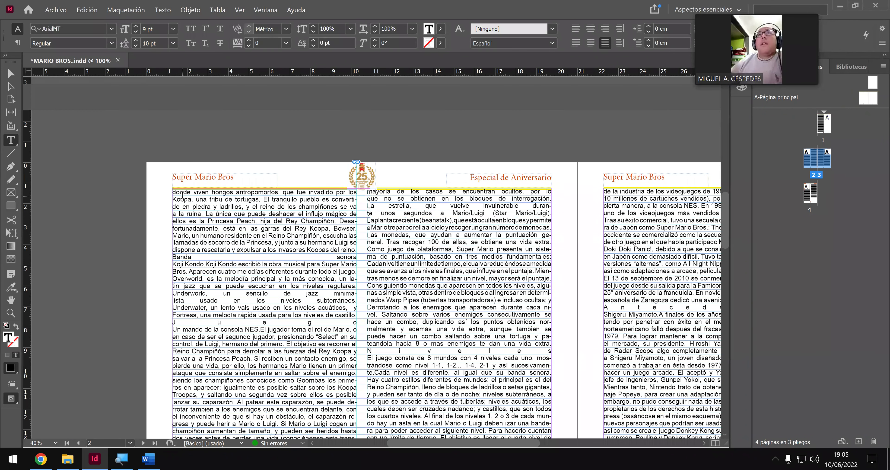
key(Return)
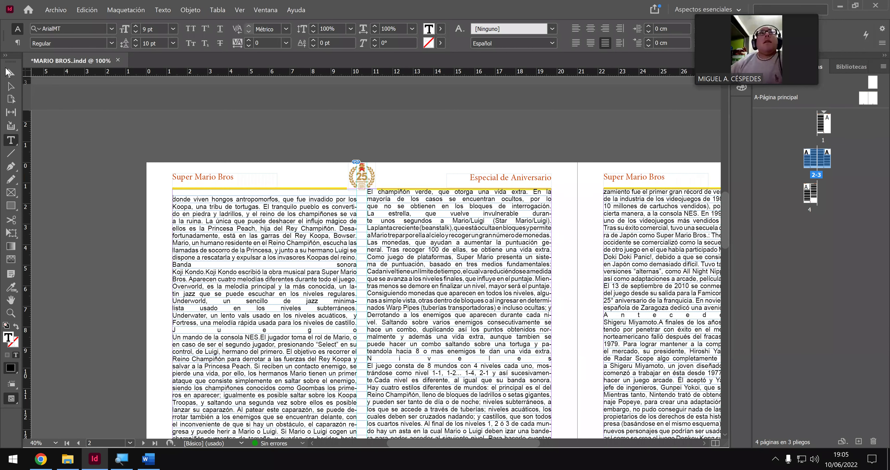
- Nudge the text frame of page 2's first column down to Y 1.3729 cm to line its text up with the baseline grid
click(9, 73)
click(265, 202)
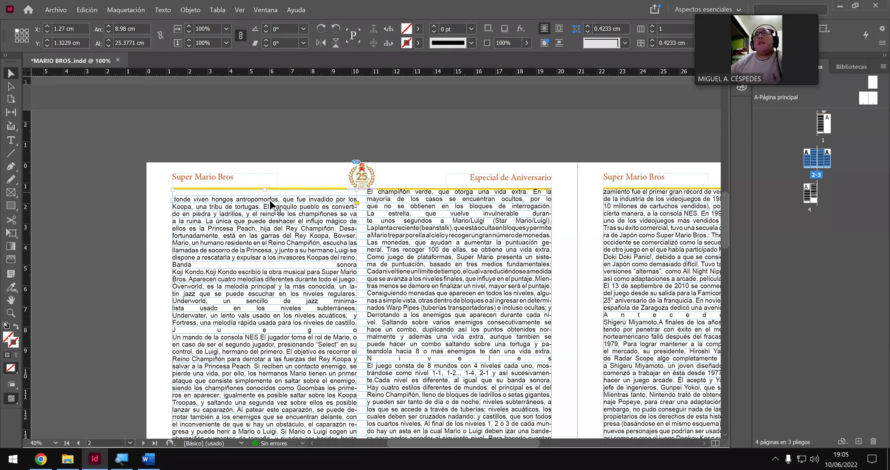
scroll(272, 212, down, 1)
scroll(272, 215, down, 1)
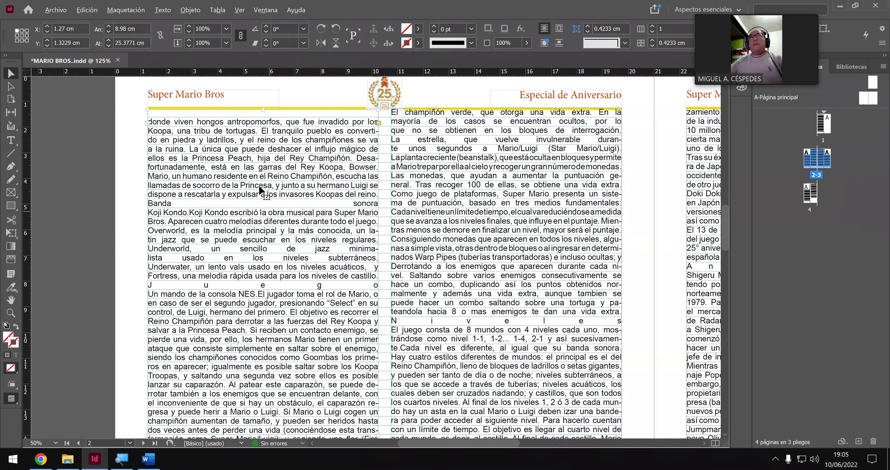
key(ctrl+plus)
scroll(260, 187, up, 1)
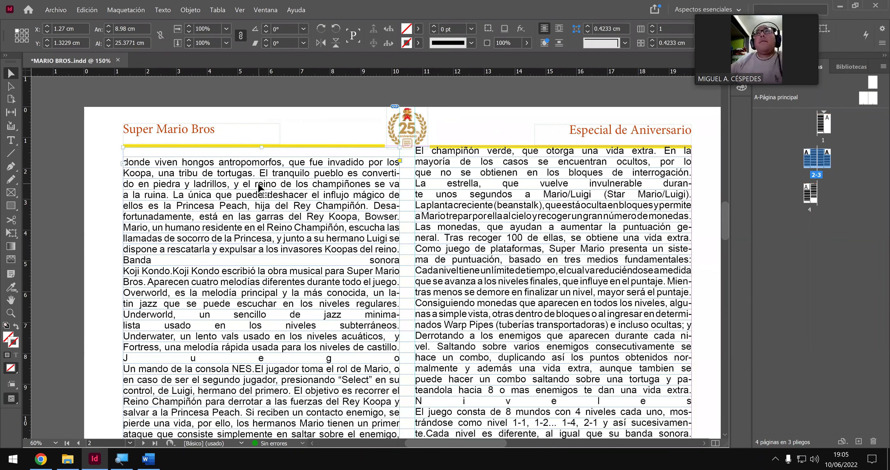
key(Down)
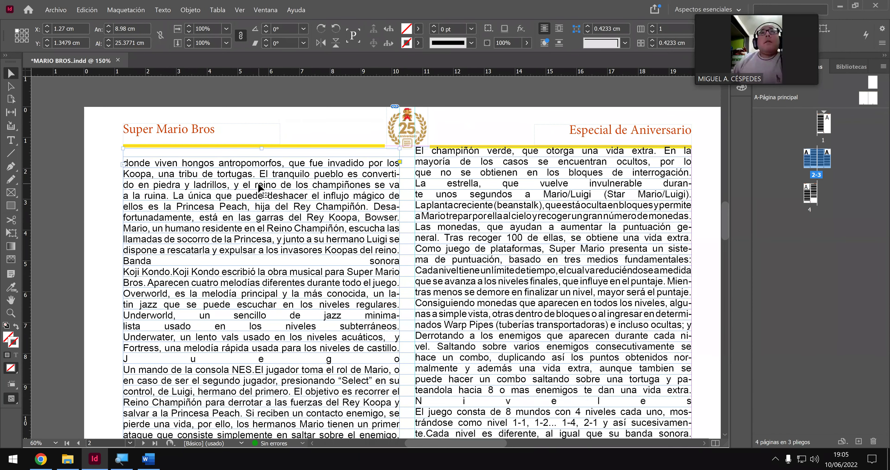
key(Down)
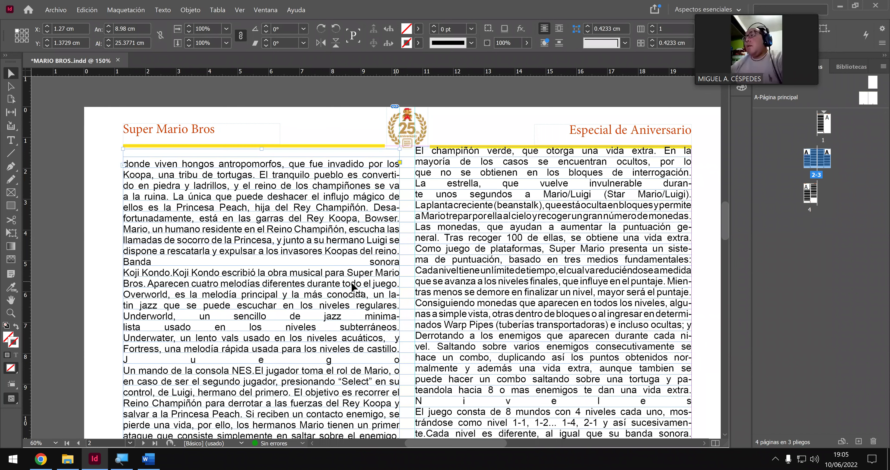
- Extend the lower edge of page 2's first column text frame to a height of 25.6499 cm
scroll(352, 285, down, 5)
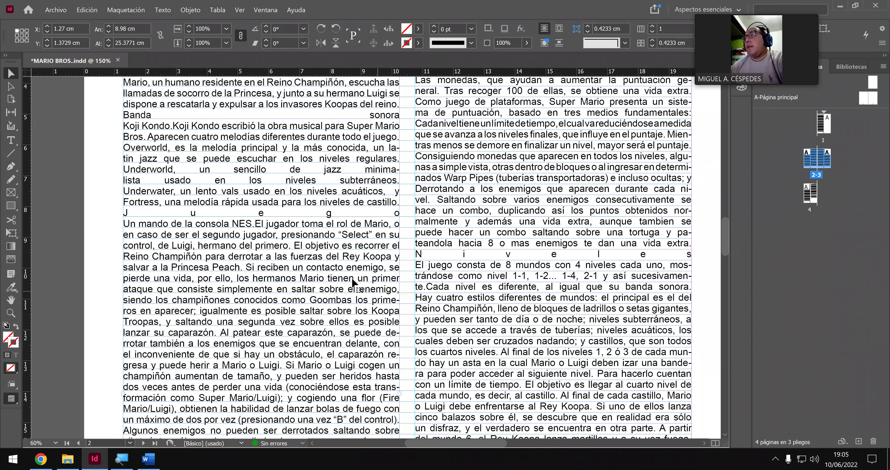
scroll(352, 280, down, 12)
scroll(270, 275, down, 6)
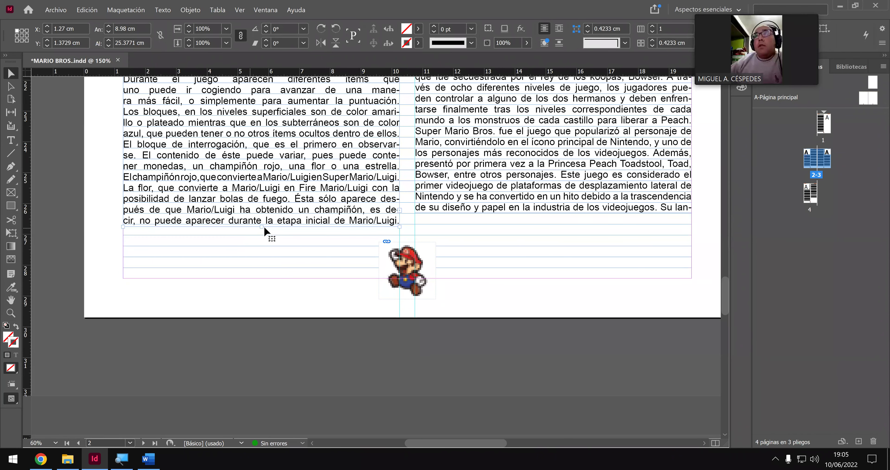
drag(262, 235, 262, 234)
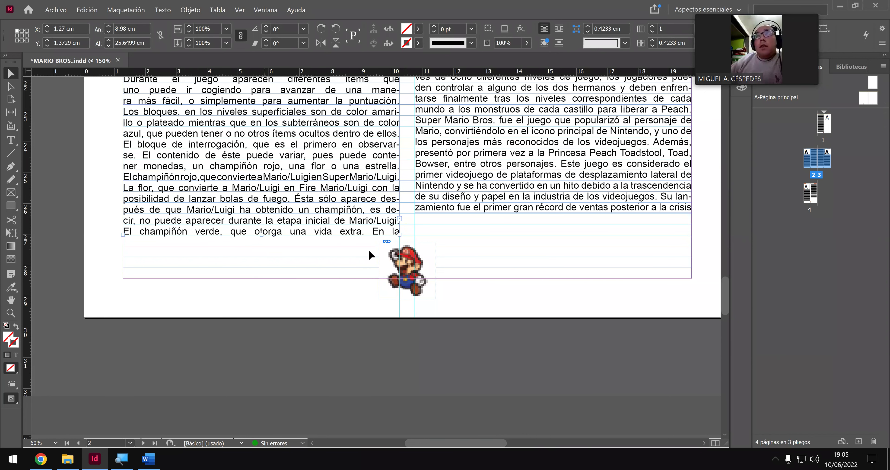
- Extend the lower edge of page 2's second column text frame to a height of 25.7249 cm
click(491, 276)
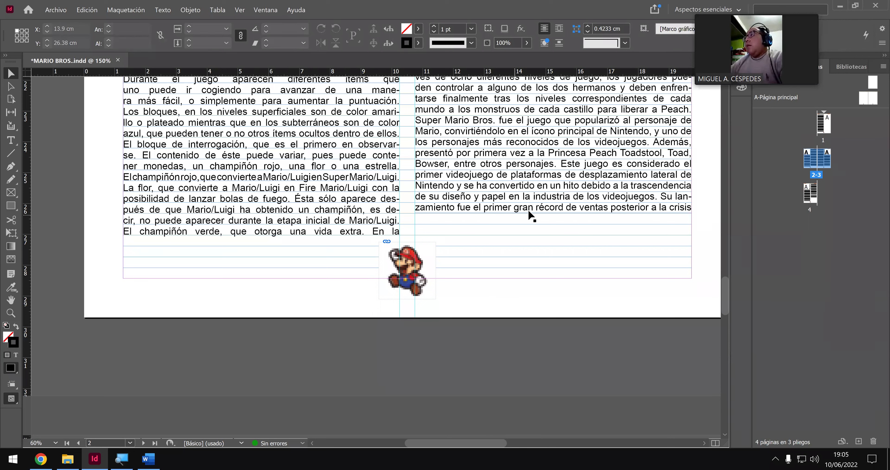
click(551, 211)
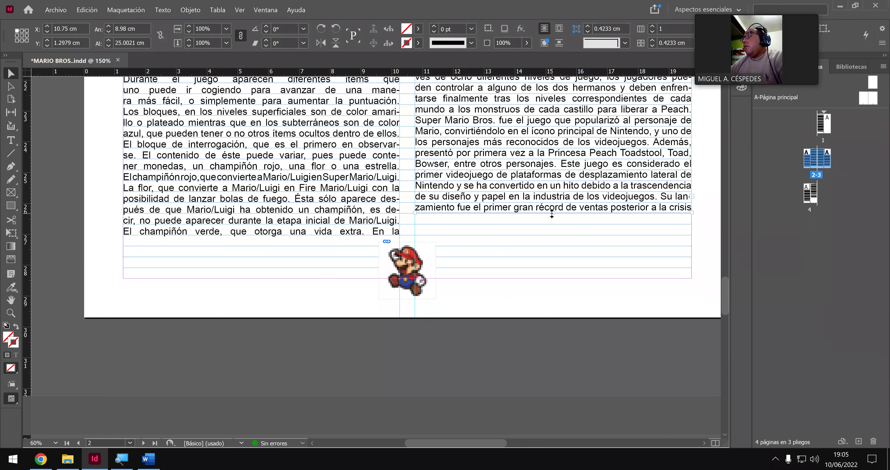
drag(553, 227, 553, 235)
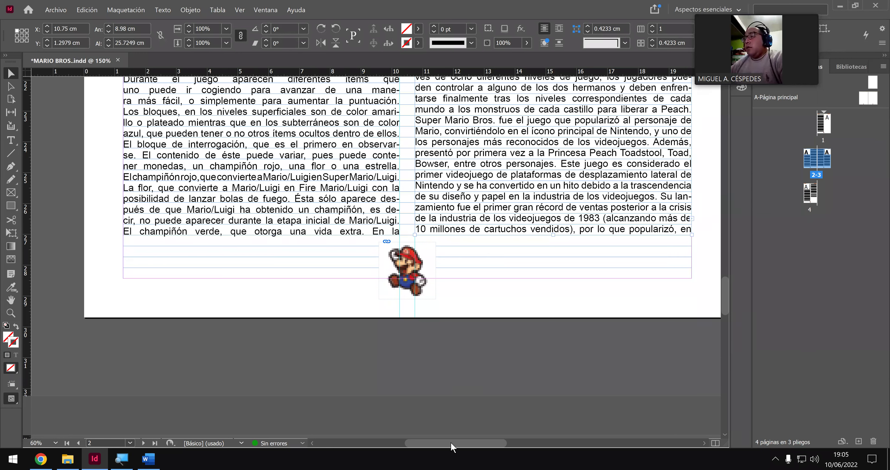
- Examine how the text of page 2's second column sits on the baseline grid, from its last lines up to the page header
scroll(452, 445, right, 5)
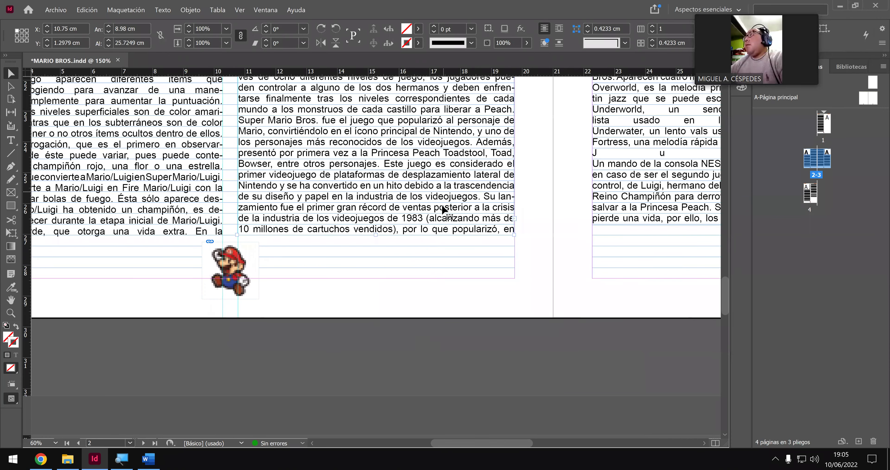
scroll(447, 231, up, 1)
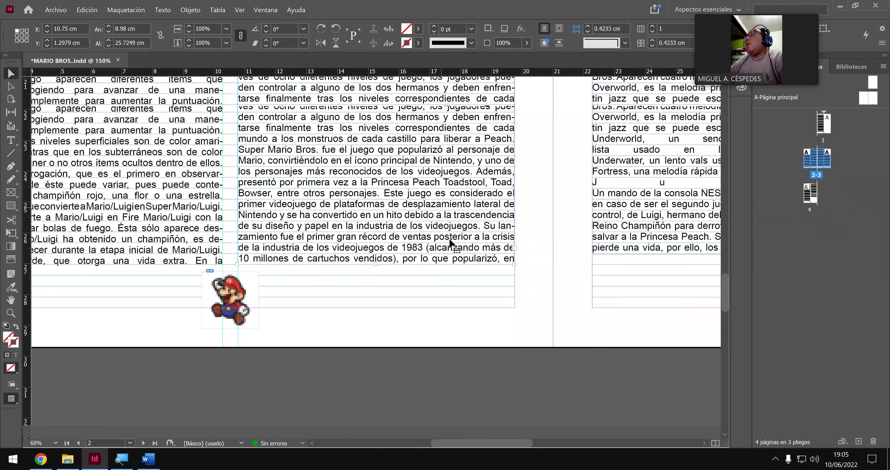
scroll(452, 239, up, 5)
scroll(499, 221, up, 2)
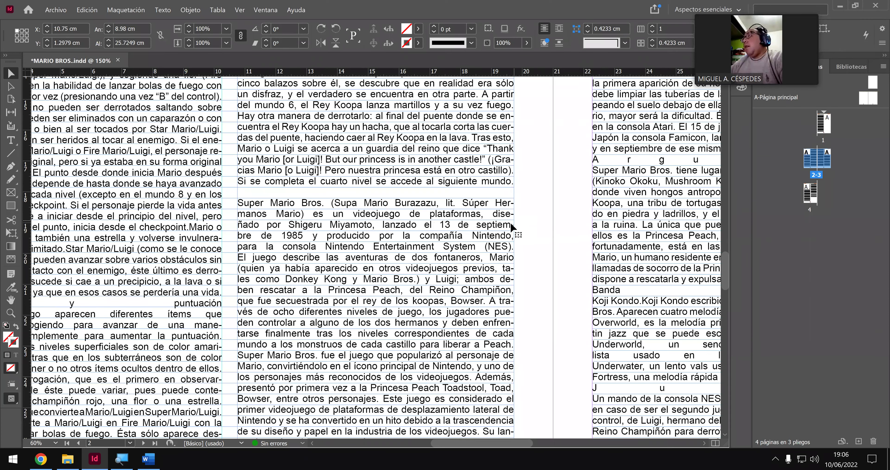
scroll(515, 232, up, 1)
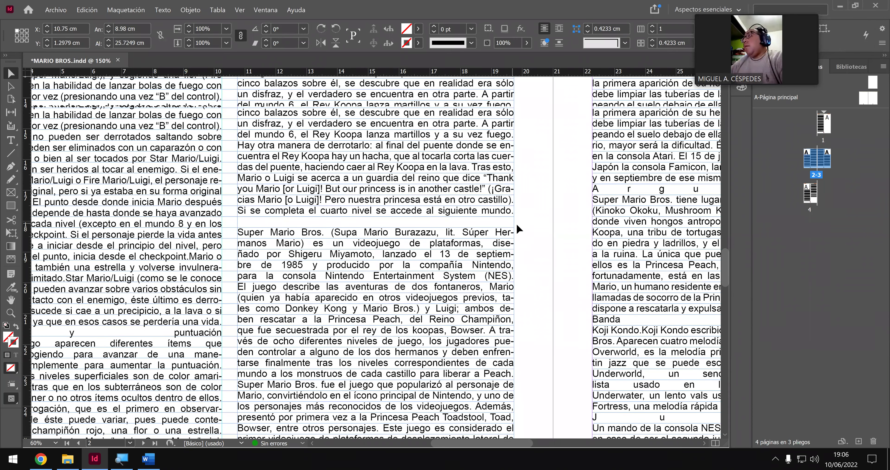
scroll(515, 232, up, 4)
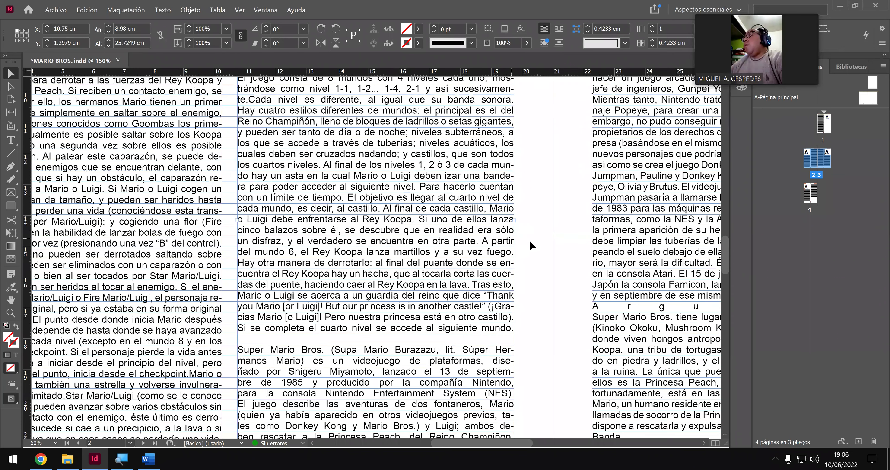
scroll(524, 225, up, 5)
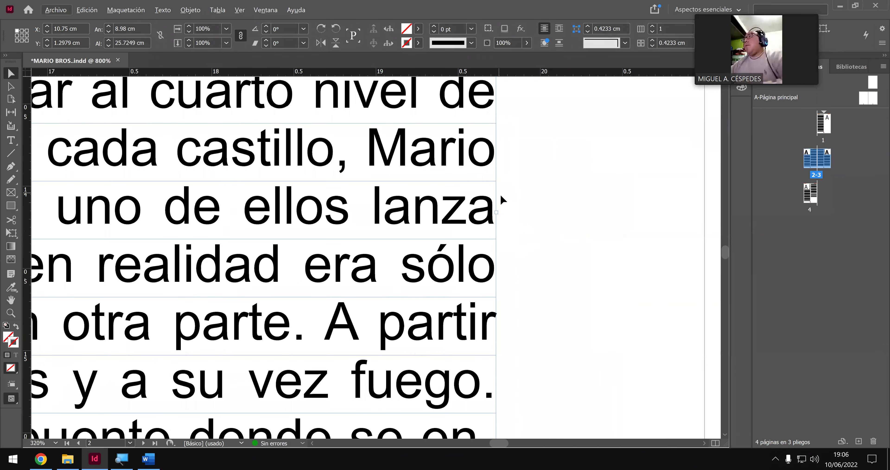
mouse_move(498, 207)
mouse_down()
mouse_move(484, 212)
mouse_move(498, 214)
mouse_up()
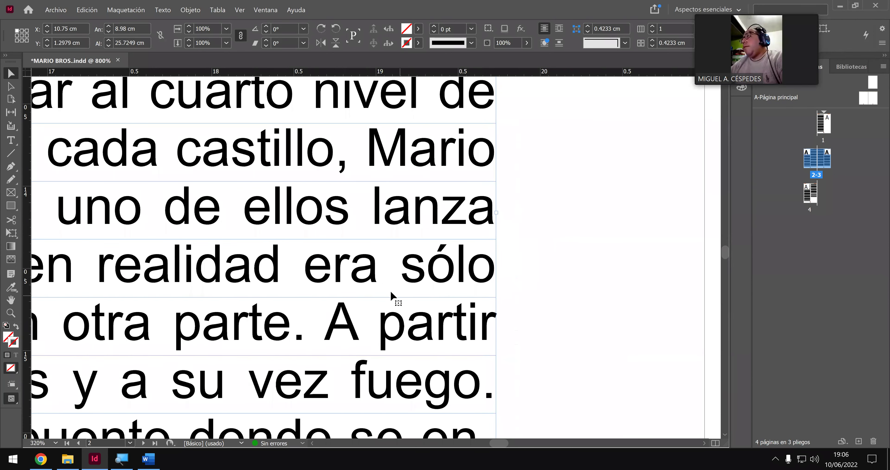
scroll(384, 313, down, 2)
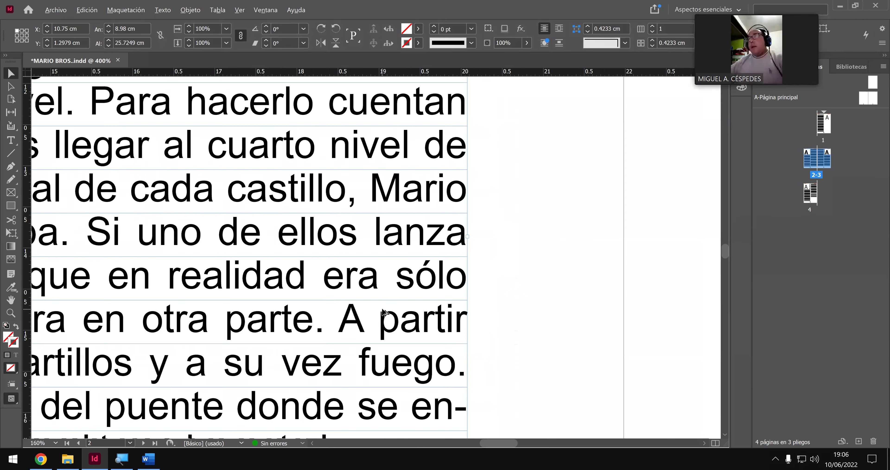
scroll(353, 308, down, 2)
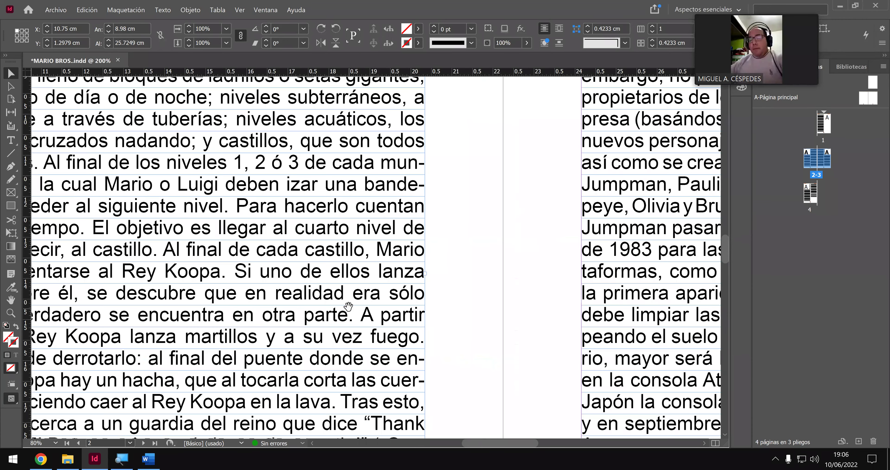
key(h)
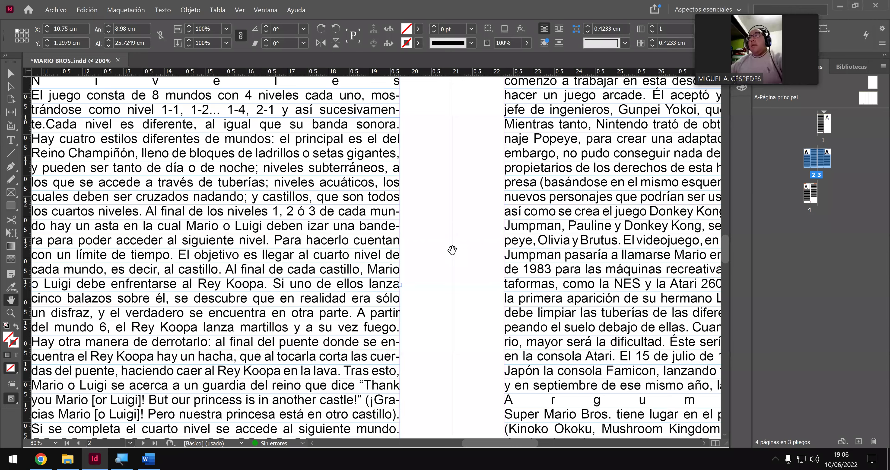
scroll(452, 250, left, 5)
scroll(403, 238, left, 1)
scroll(370, 249, up, 1)
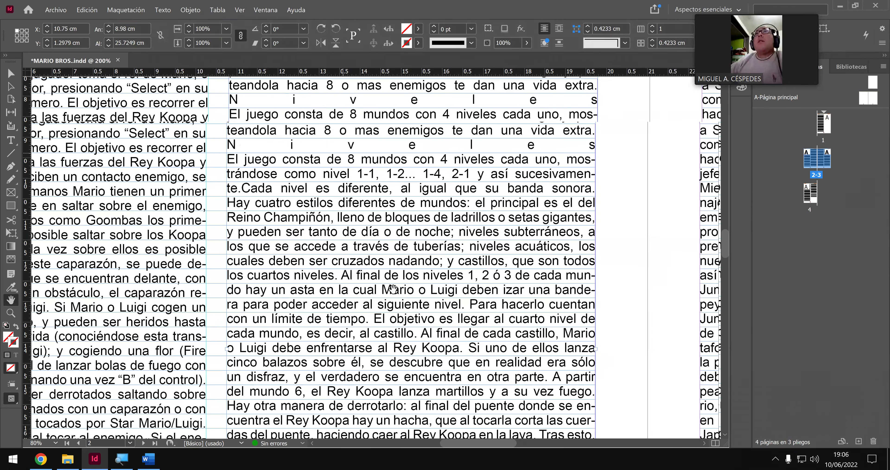
scroll(393, 289, up, 2)
scroll(408, 231, up, 5)
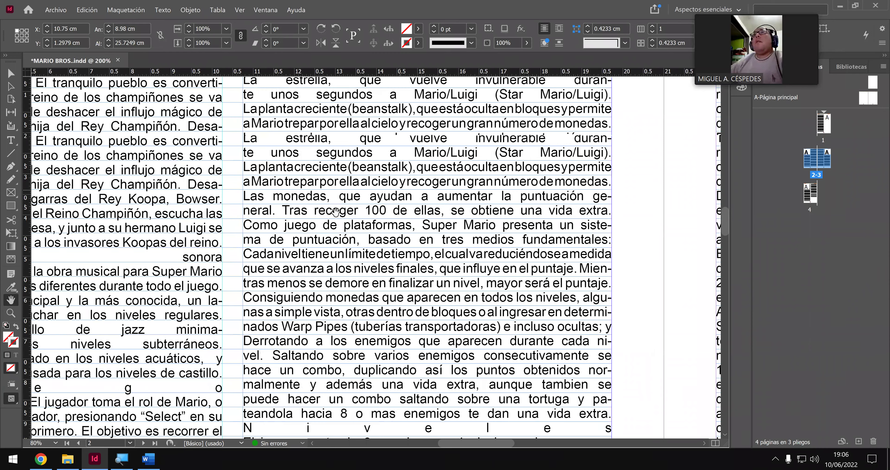
scroll(101, 123, up, 2)
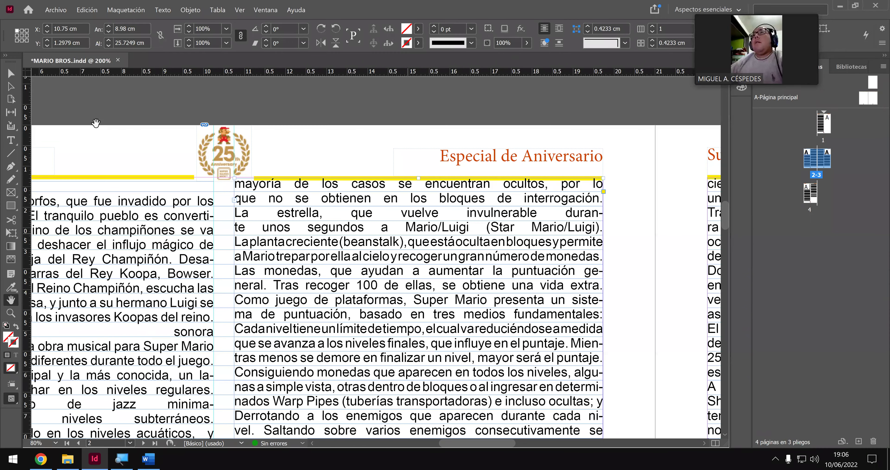
- Insert a blank line above the first line of page 2's second column and nudge its text frame down to Y 1.3729 cm
click(13, 141)
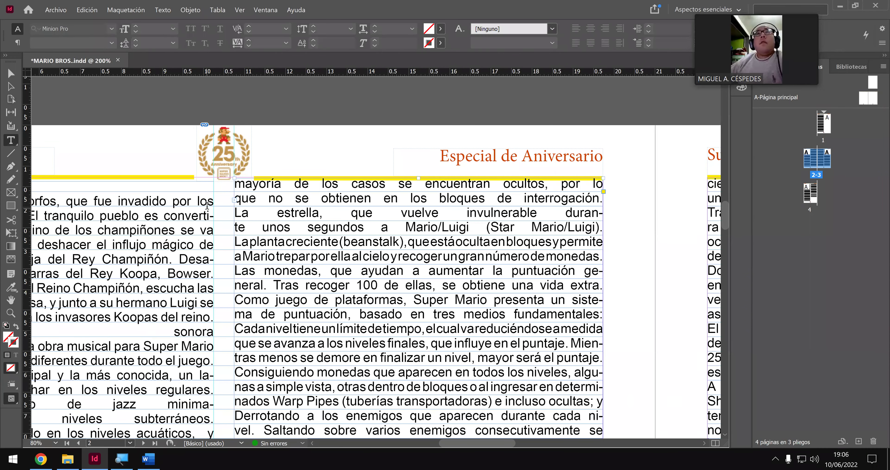
click(235, 186)
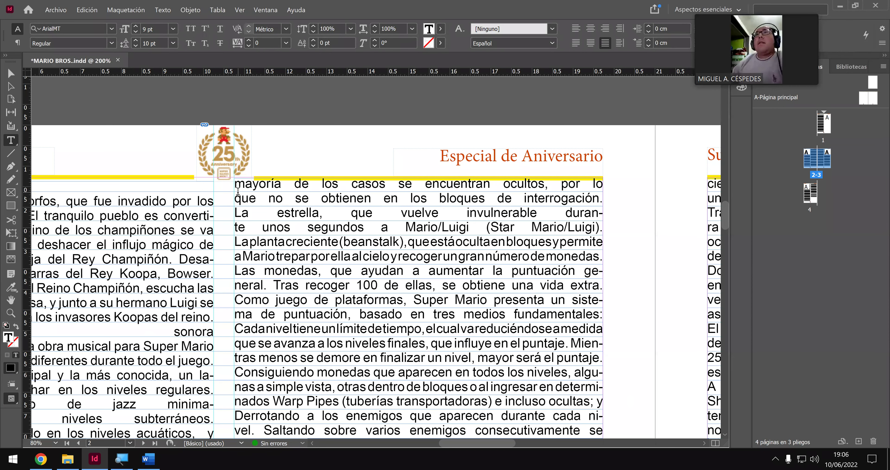
key(Return)
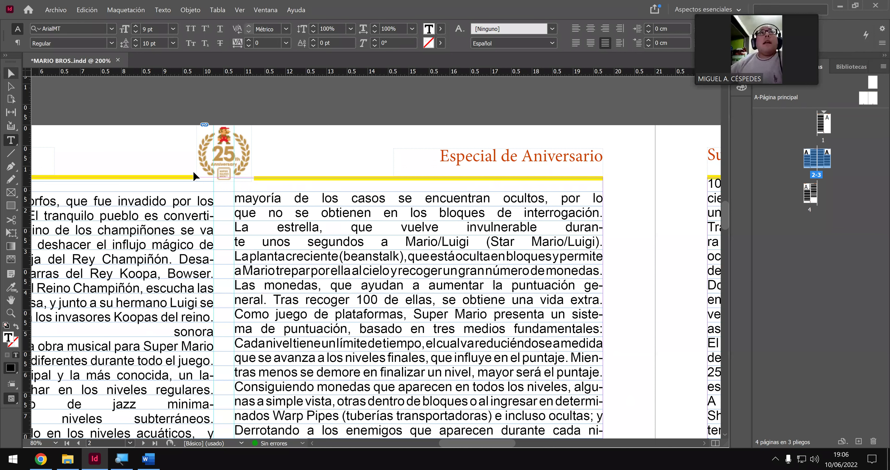
key(Escape)
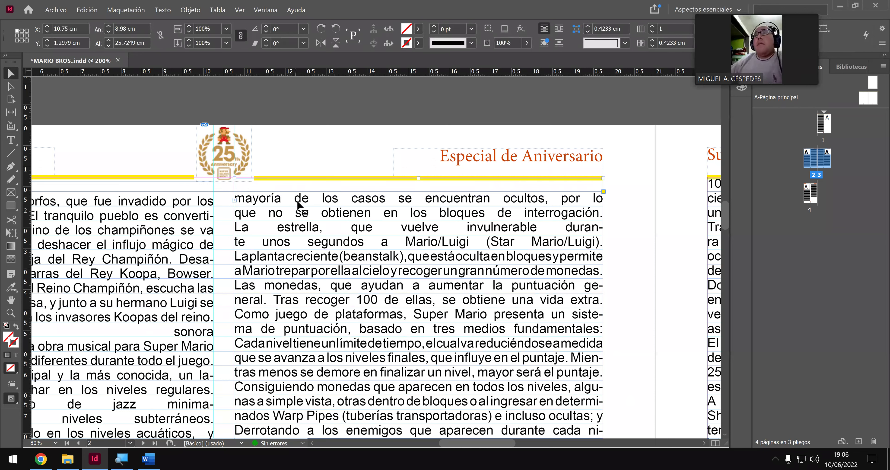
key(Down)
key(Down)
key(Down)
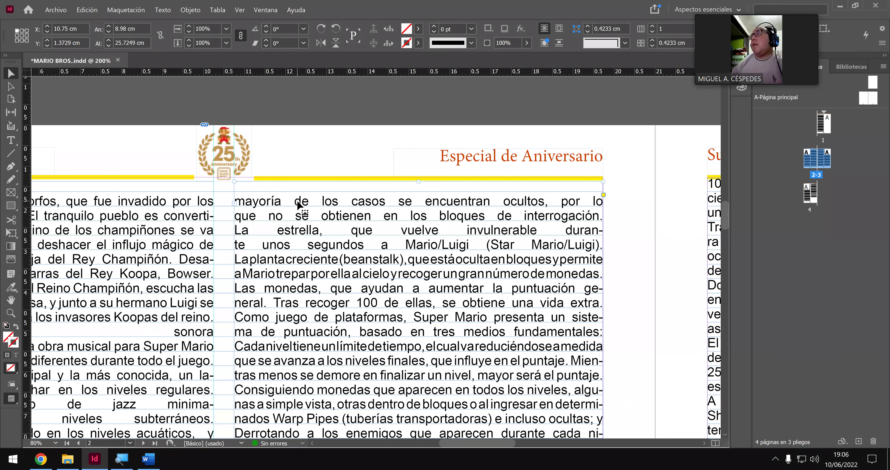
- Examine how page 2's second column sits on the baseline grid, from the page header down to its last lines
scroll(328, 276, down, 2)
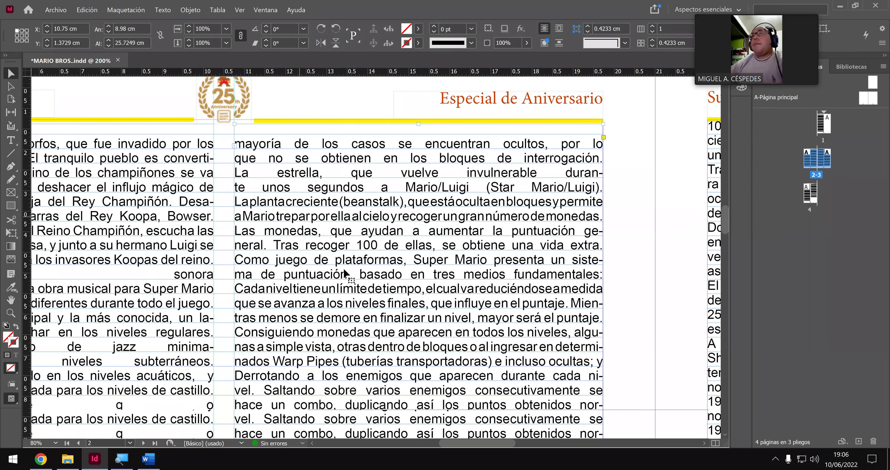
scroll(345, 273, down, 1)
scroll(351, 272, down, 6)
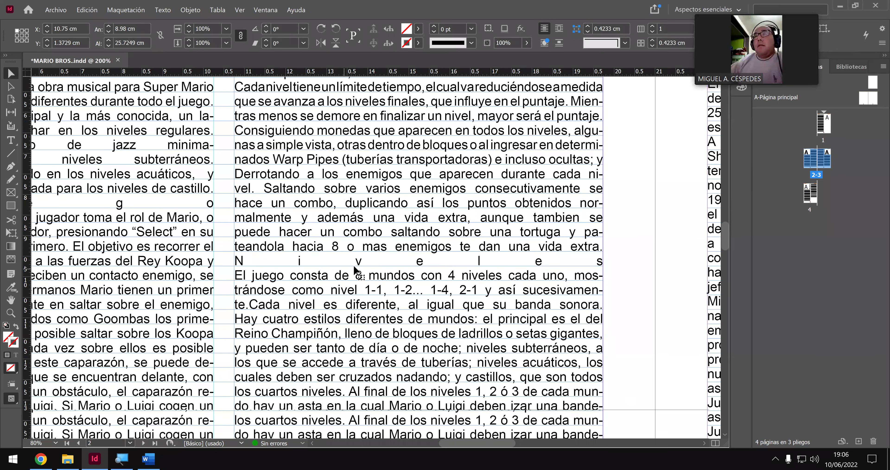
scroll(356, 271, down, 10)
scroll(359, 266, down, 6)
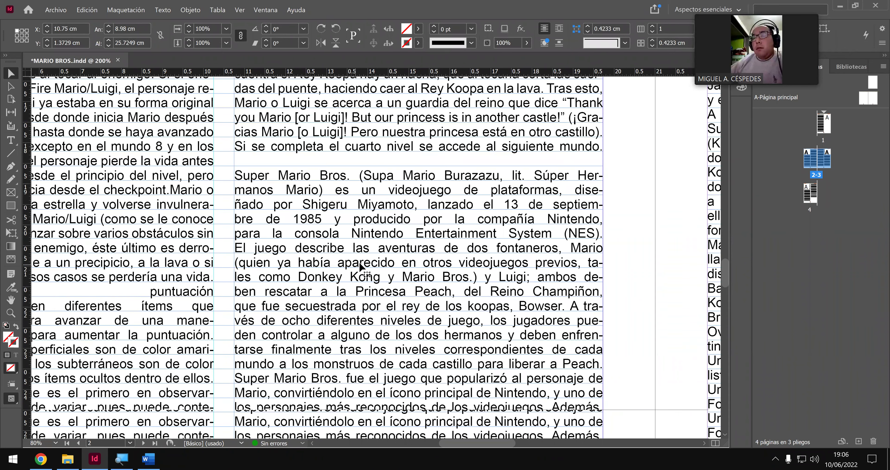
scroll(359, 266, down, 7)
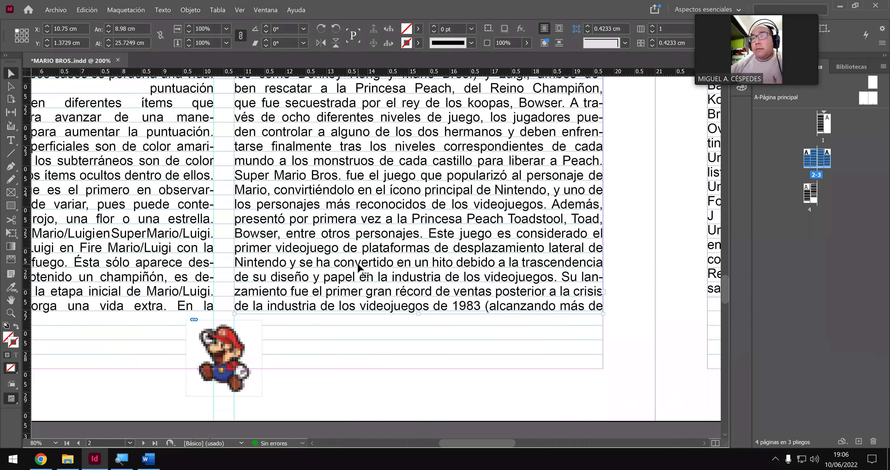
click(368, 343)
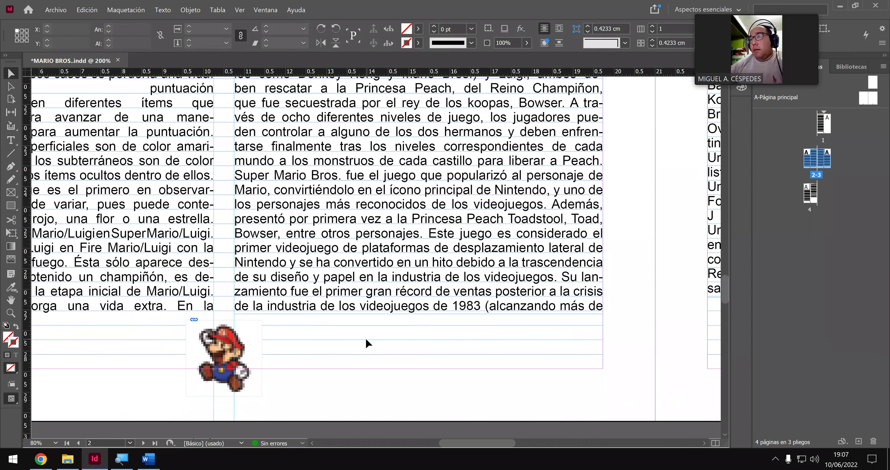
scroll(364, 330, down, 1)
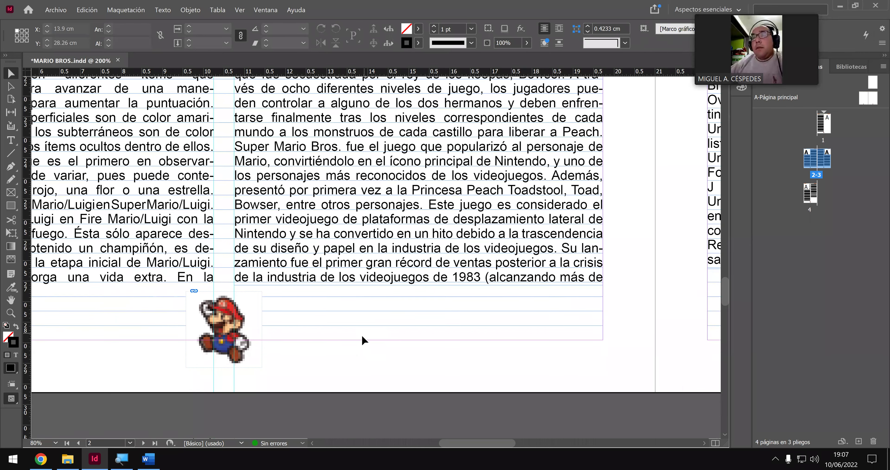
scroll(360, 349, down, 3)
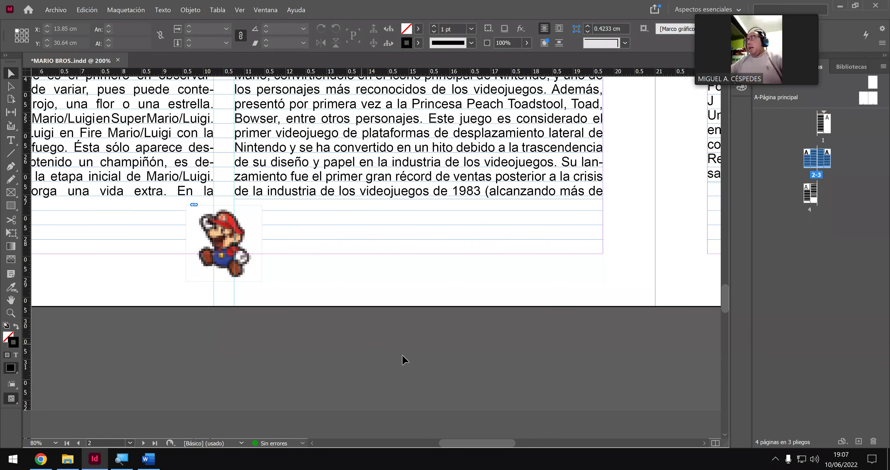
scroll(406, 359, down, 1)
scroll(489, 441, down, 1)
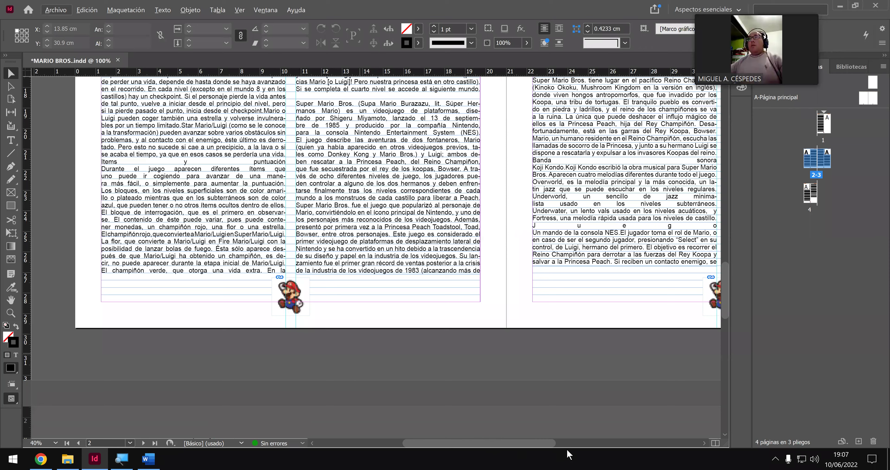
- Insert a blank line above the first line of text in both columns of page 3
scroll(439, 371, right, 5)
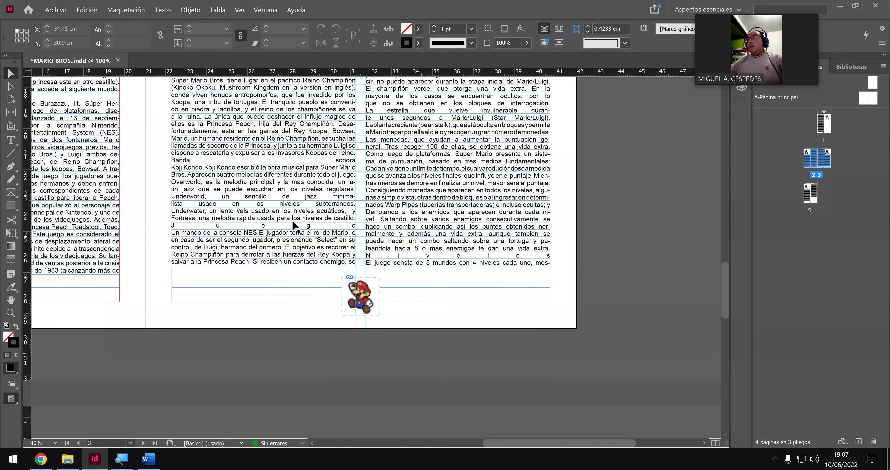
scroll(293, 228, up, 2)
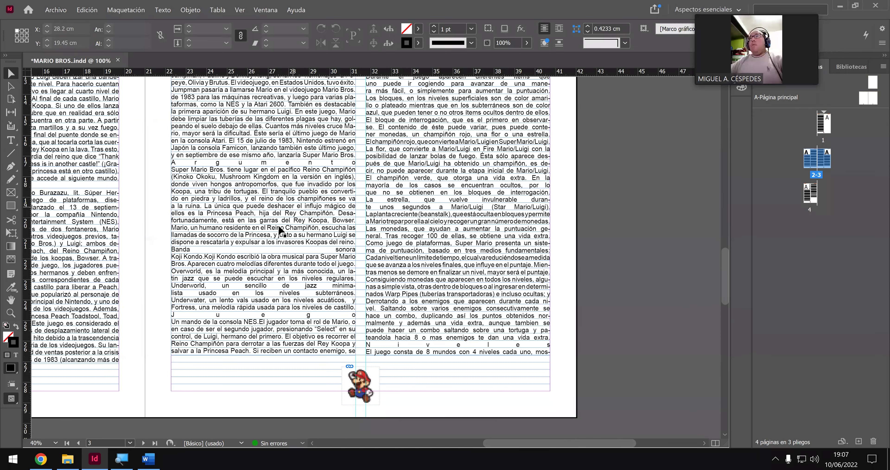
scroll(279, 231, up, 6)
scroll(10, 141, up, 1)
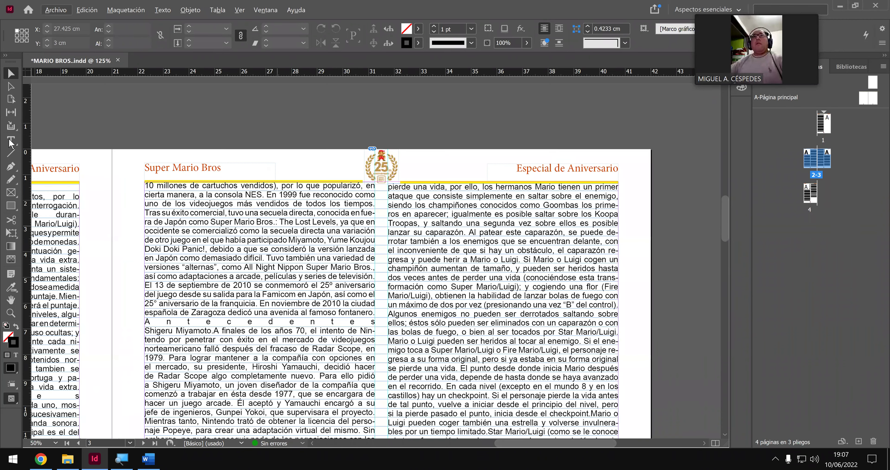
double_click(168, 190)
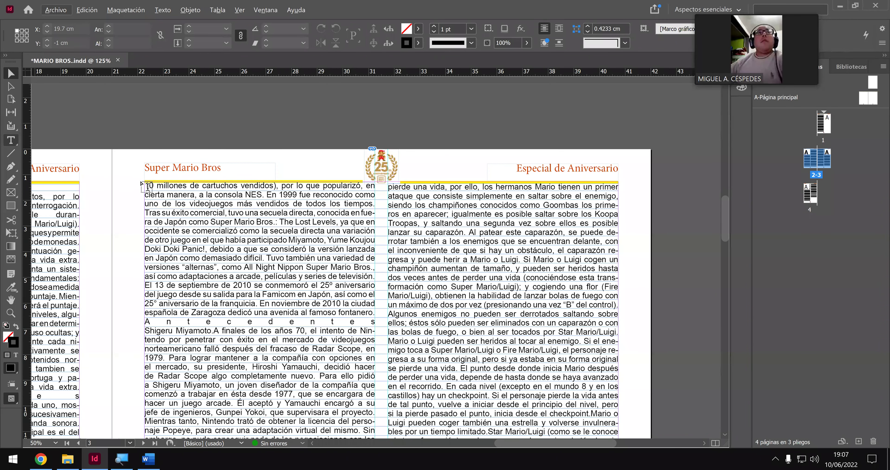
click(154, 185)
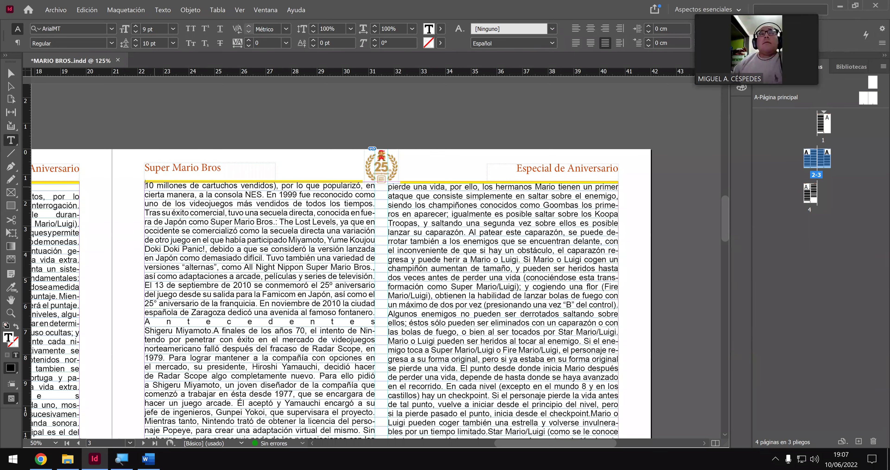
key(Return)
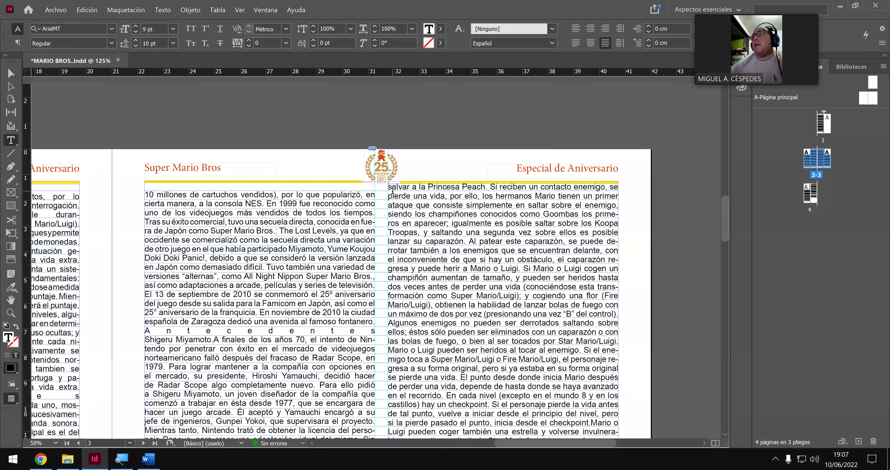
key(Return)
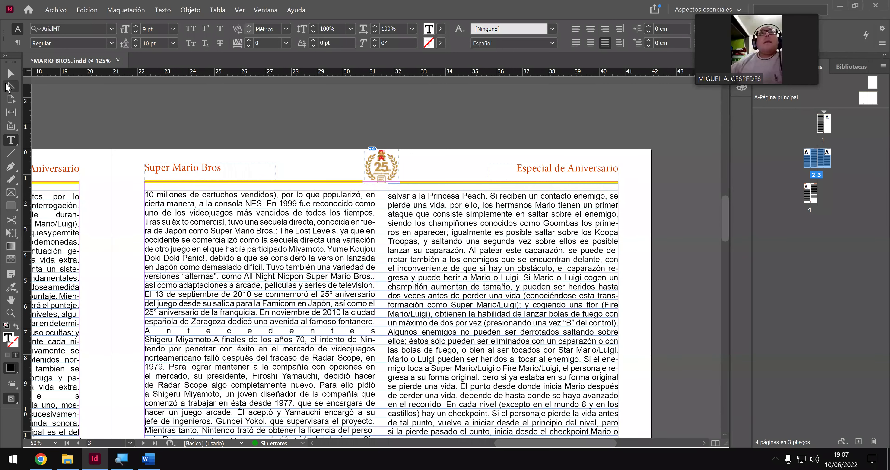
- Nudge the text frame of page 3's first column down to Y 1.3722 cm to line its text up with the baseline grid
key(Escape)
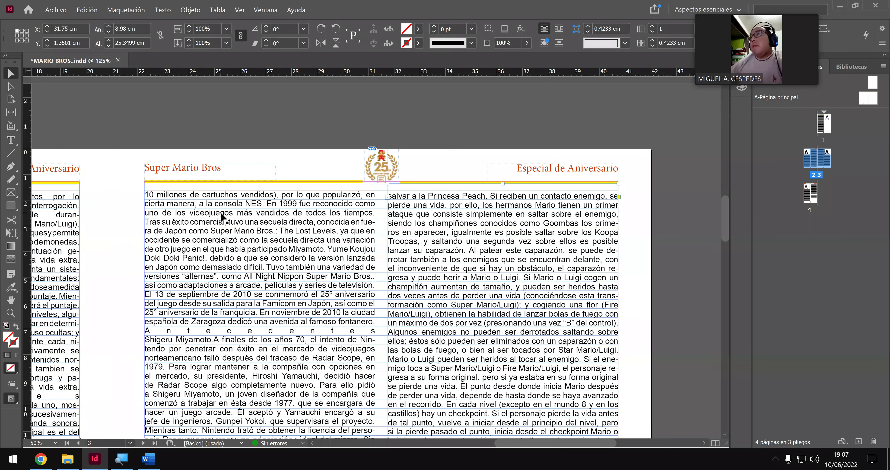
click(221, 217)
key(Down)
key(Down)
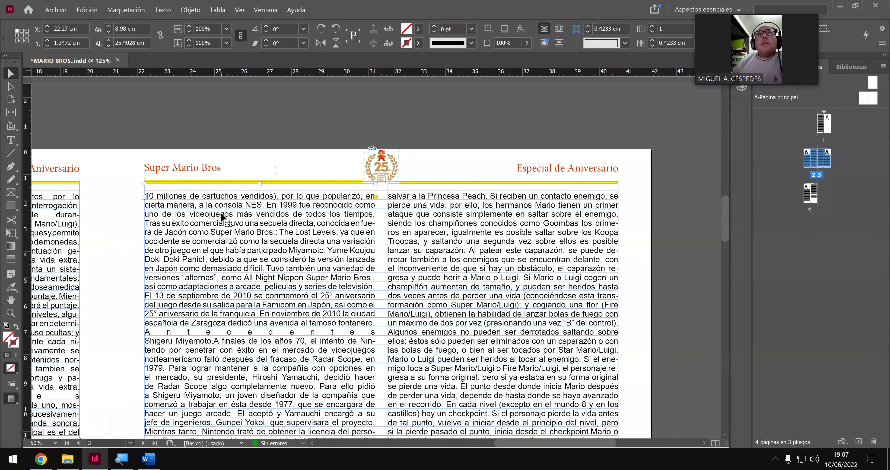
key(Down)
click(524, 216)
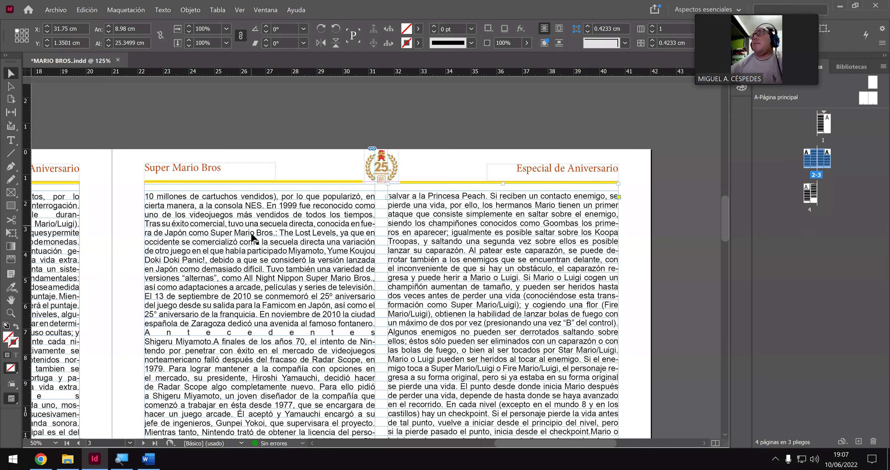
- Extend the lower edge of page 3's first column text frame to a height of 26.5278 cm
scroll(261, 252, down, 1)
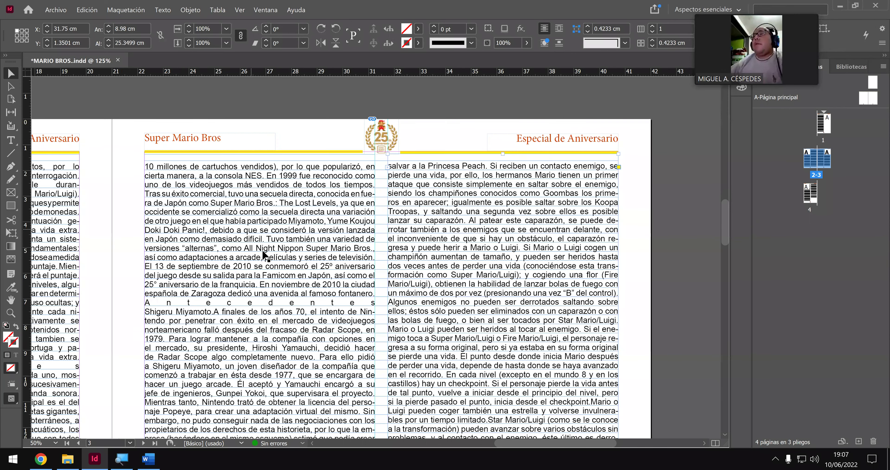
scroll(264, 256, down, 8)
scroll(254, 262, down, 8)
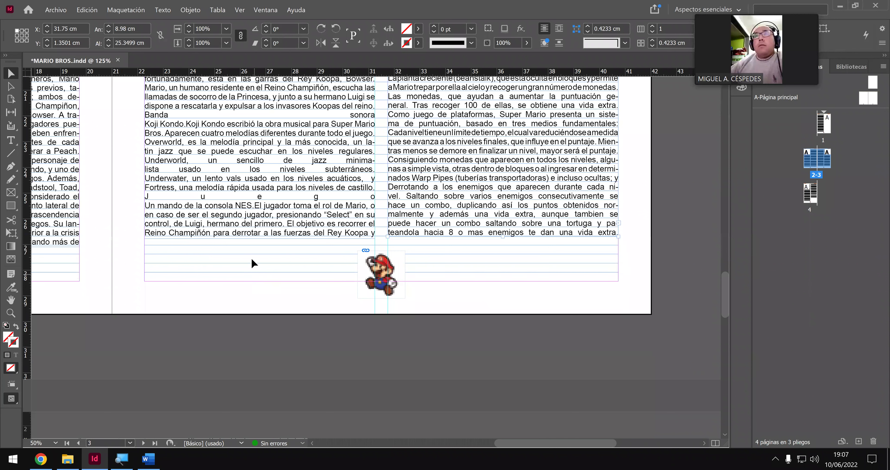
click(259, 240)
drag(259, 241, 259, 242)
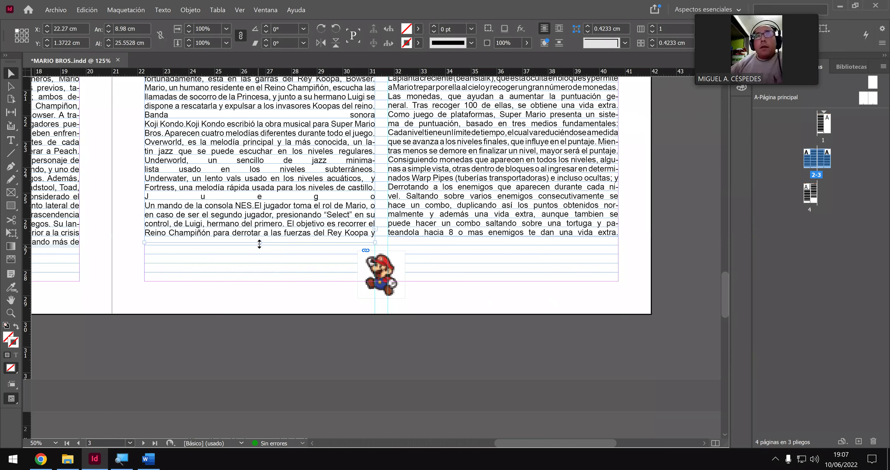
drag(261, 246, 268, 271)
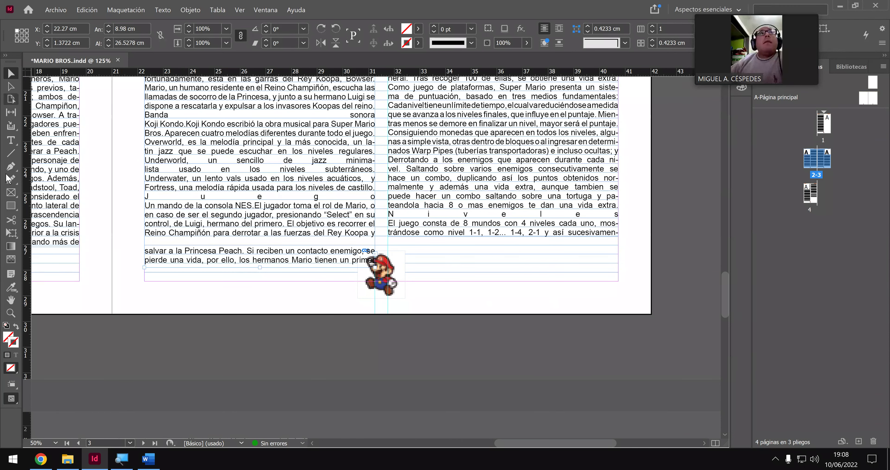
- Delete the blank line between "Reino Champiñón … Koopa y" and "salvar a la Princesa Peach" in page 3's first column
click(361, 212)
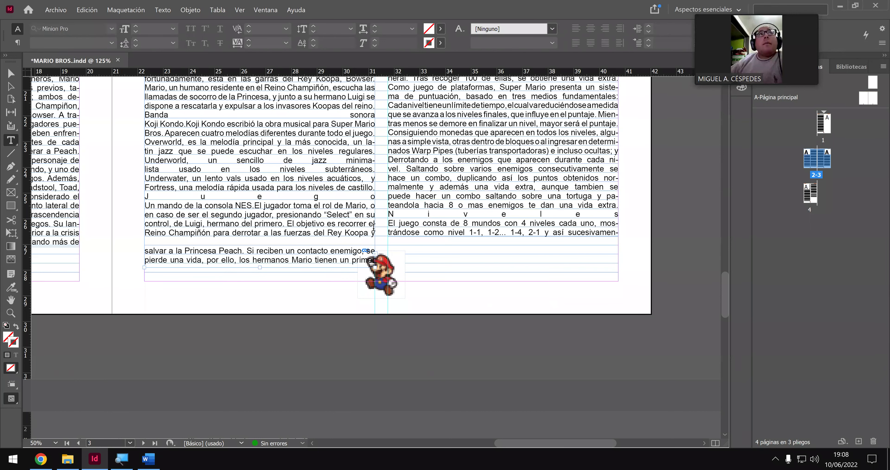
click(373, 231)
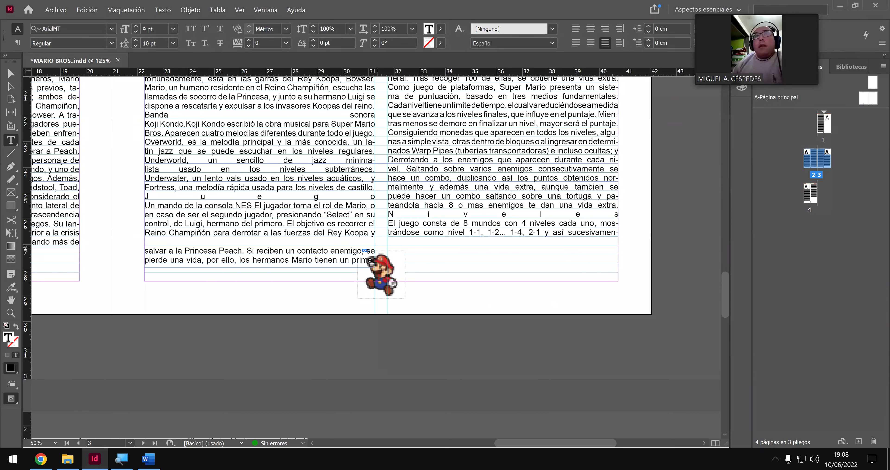
key(BackSpace)
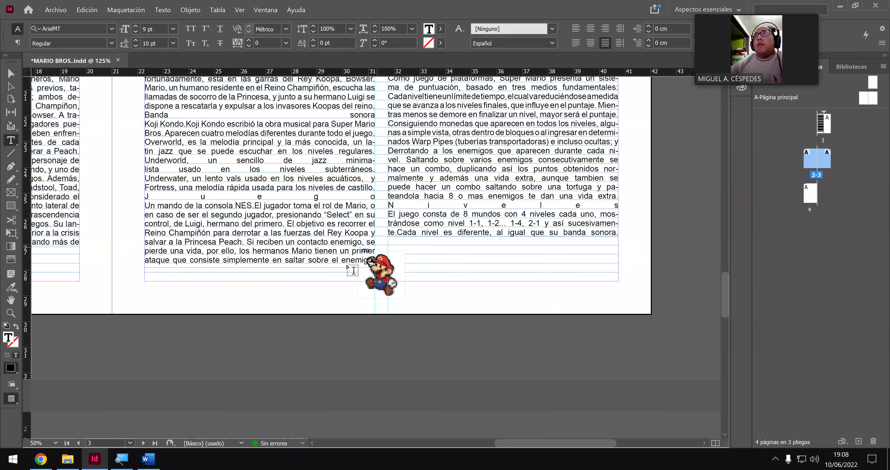
click(11, 73)
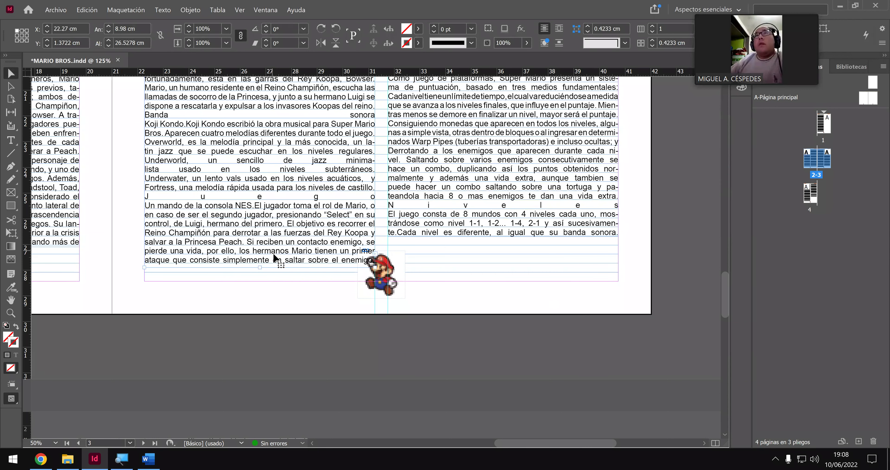